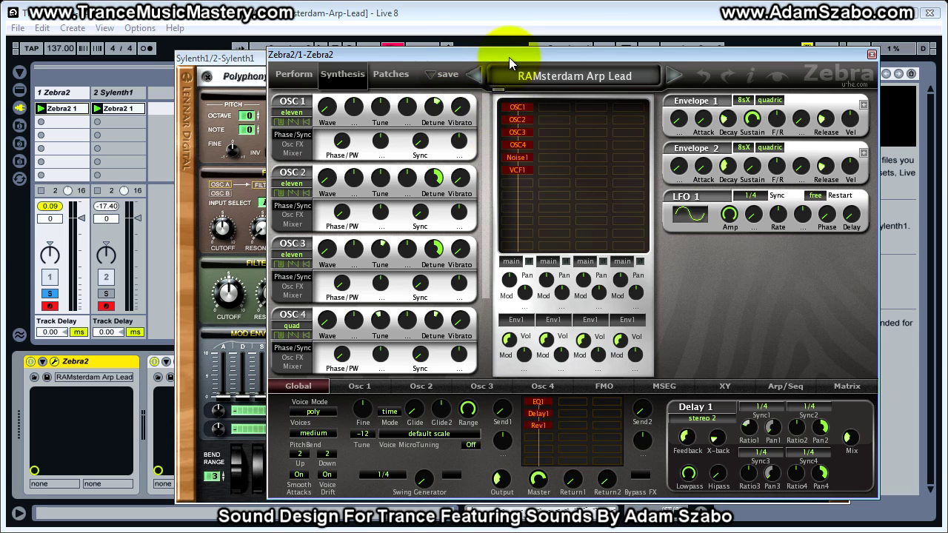
Strip the Zebra2 patch down to its first oscillator, switching off the Rev1, Delay1 and EQ1 effects
left_click(537, 426)
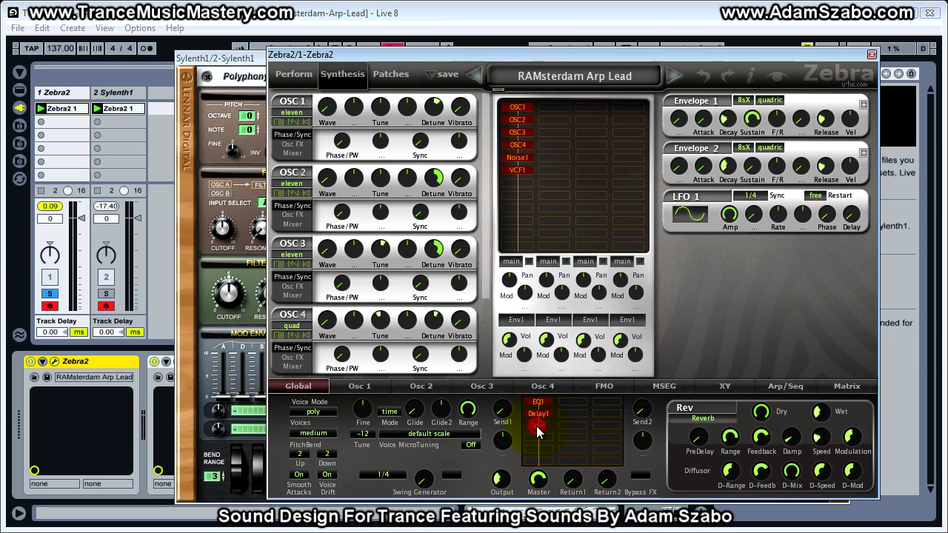
left_click(538, 413)
left_click(539, 402)
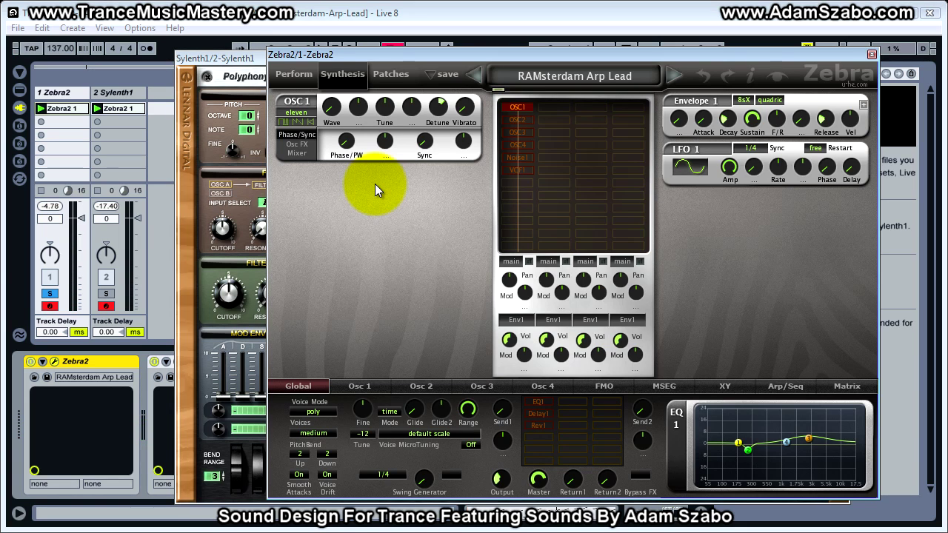
Bring the Sylenth1 window forward and solo the Sylenth1 track to hear its Init patch
left_click(209, 91)
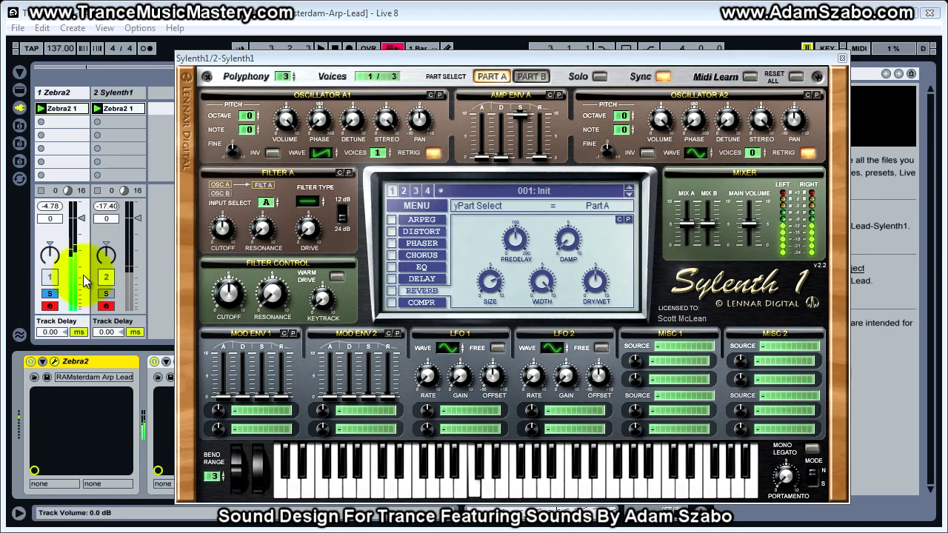
left_click(109, 294)
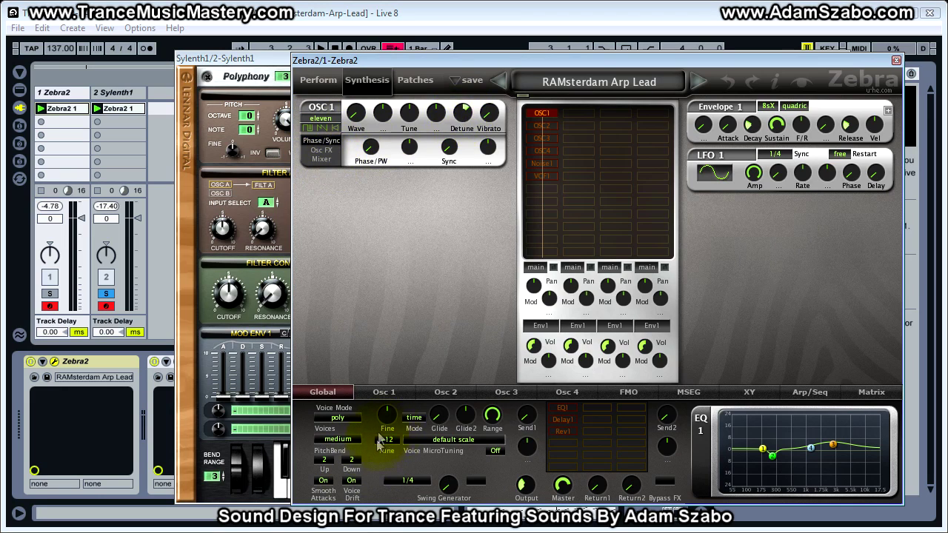
Examine the volume and stereo width of OSC 1 in Zebra2, and move its window out of the way
left_click(320, 159)
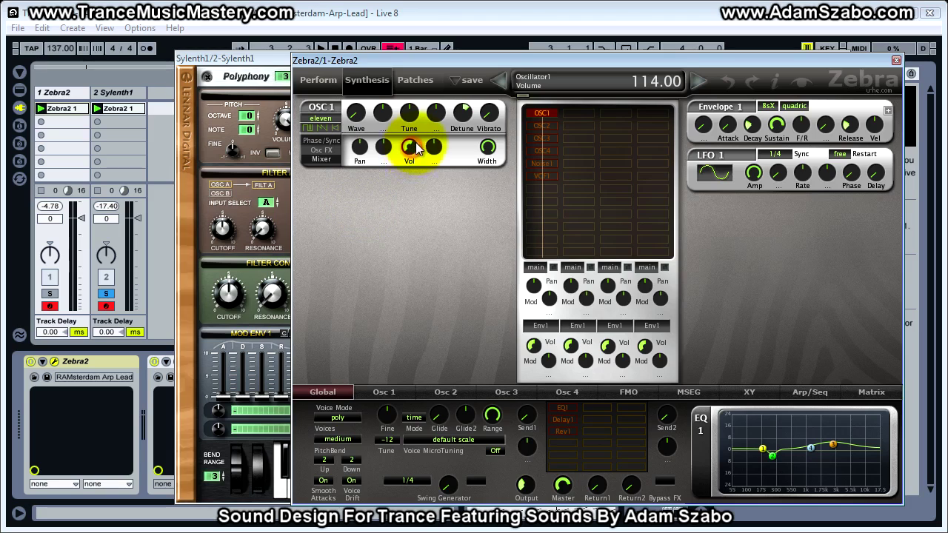
left_click(489, 151)
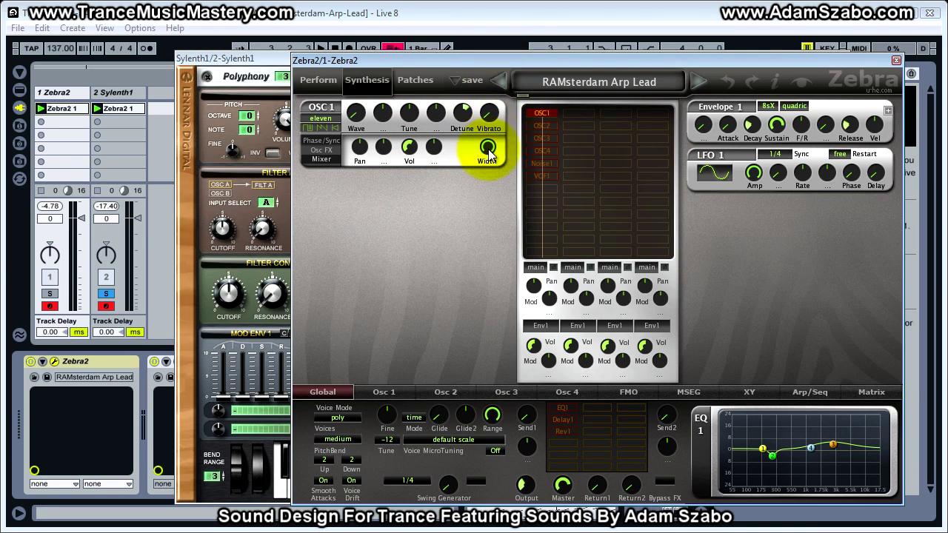
left_click(486, 62)
left_click_drag(485, 62, 947, 62)
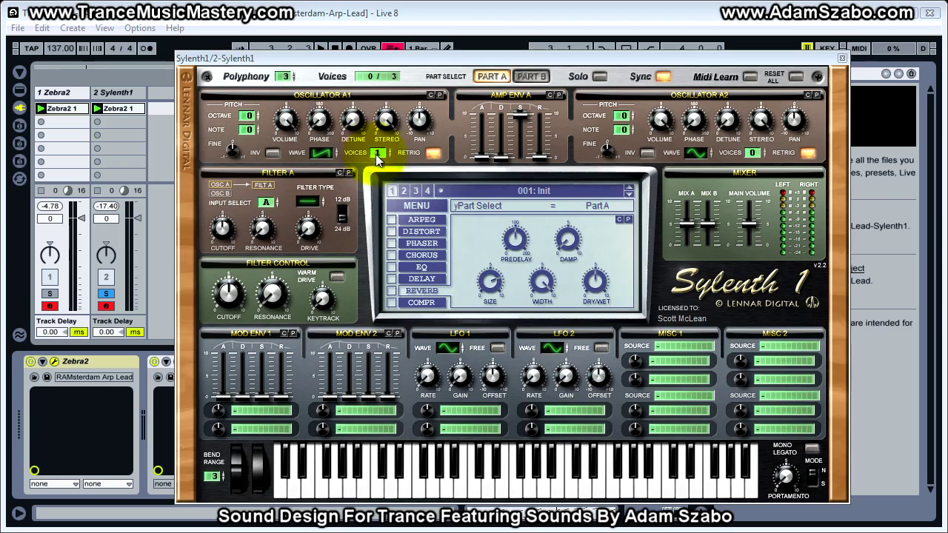
Set Sylenth1's Oscillator A1 to 8 voices and lower its octave to -1
left_click_drag(377, 152, 388, 128)
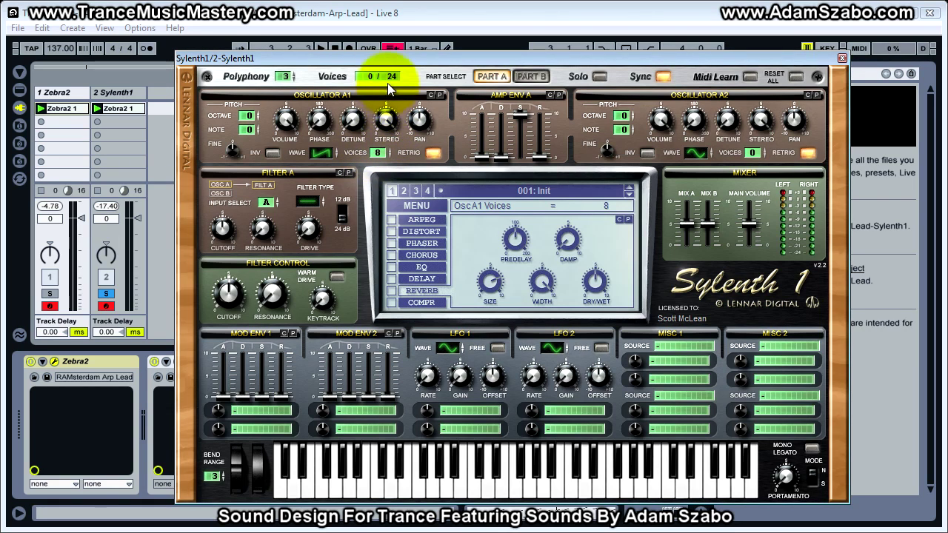
left_click_drag(377, 153, 357, 128)
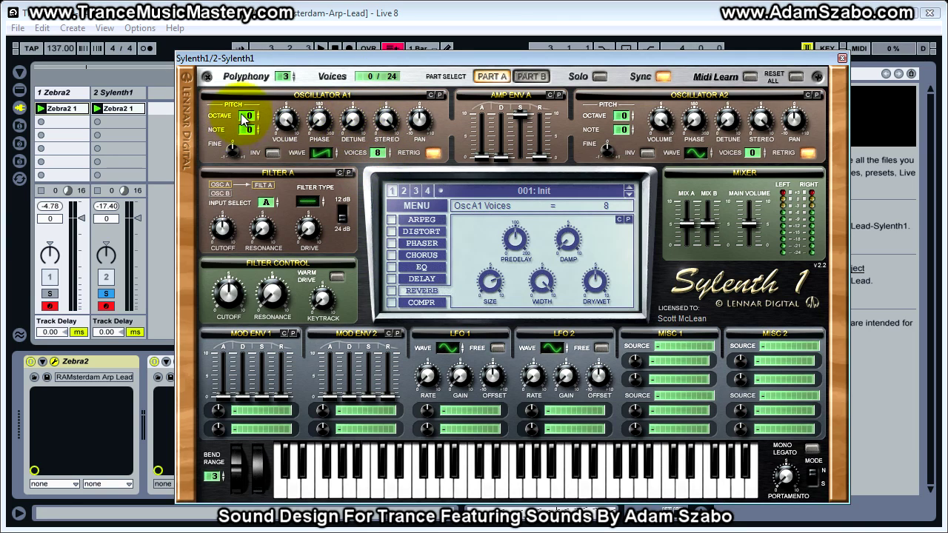
left_click_drag(246, 116, 248, 134)
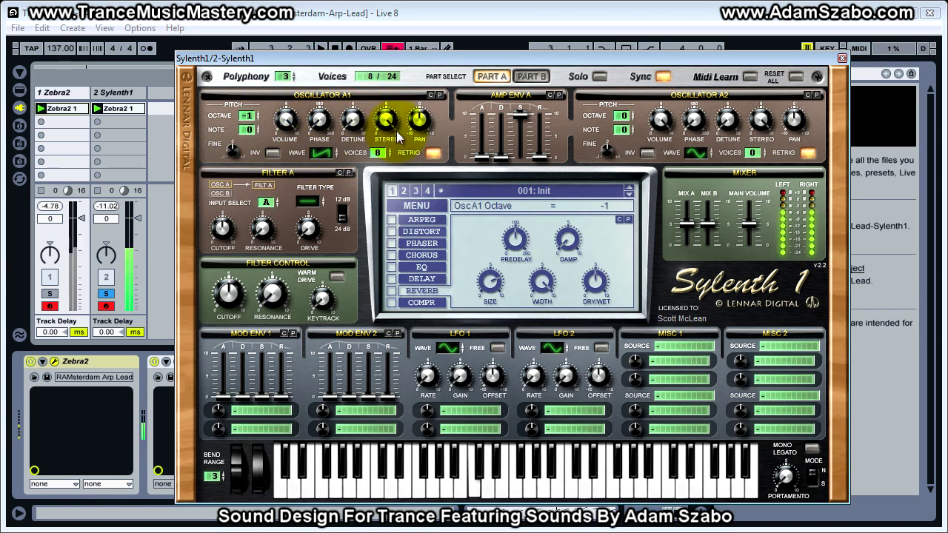
Set Oscillator A1's detune to 4.33, alternating the solo between the Zebra2 and Sylenth1 tracks to compare
left_click_drag(357, 123, 351, 54)
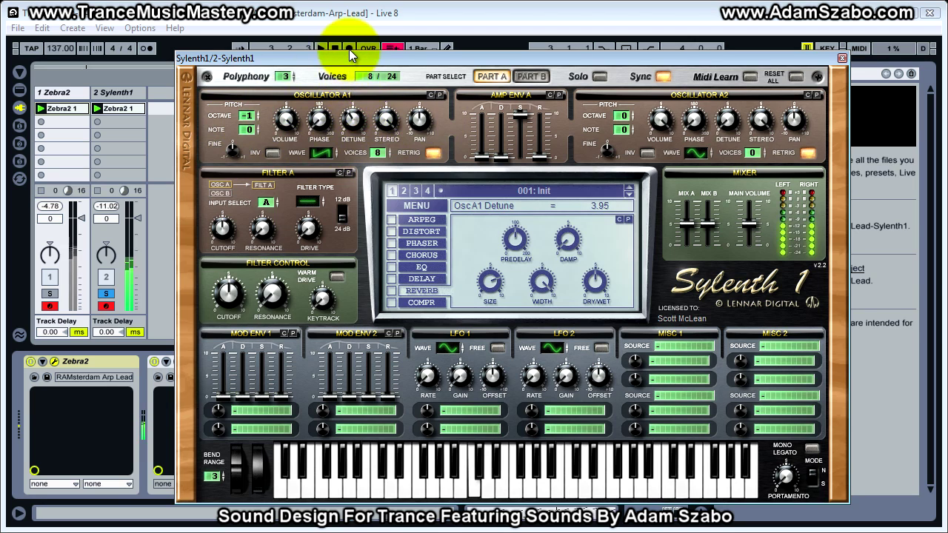
left_click(107, 294)
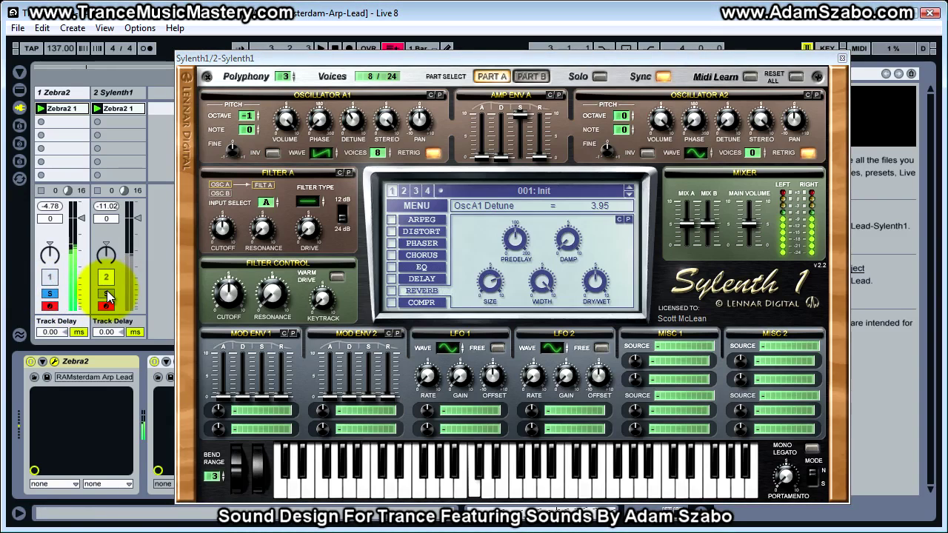
left_click_drag(353, 119, 356, 118)
left_click(106, 276)
left_click(49, 294)
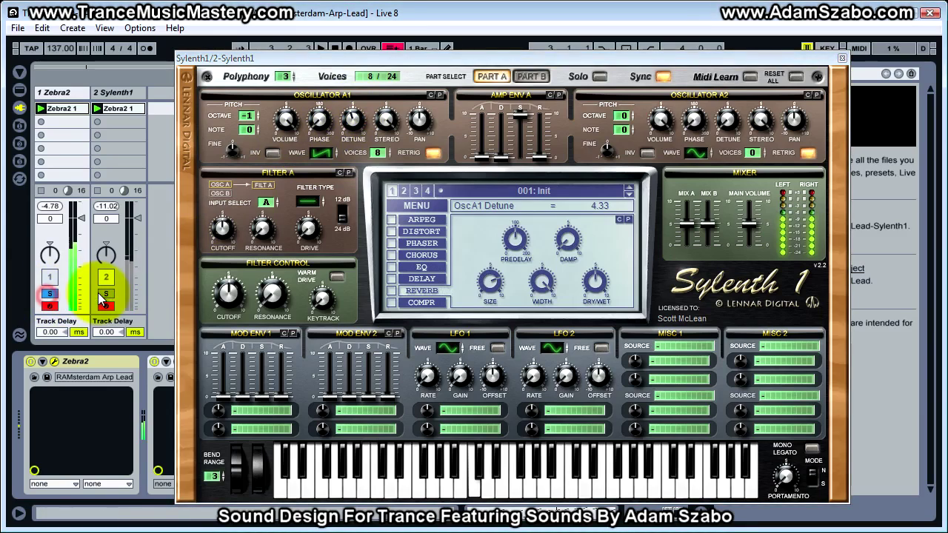
left_click(104, 295)
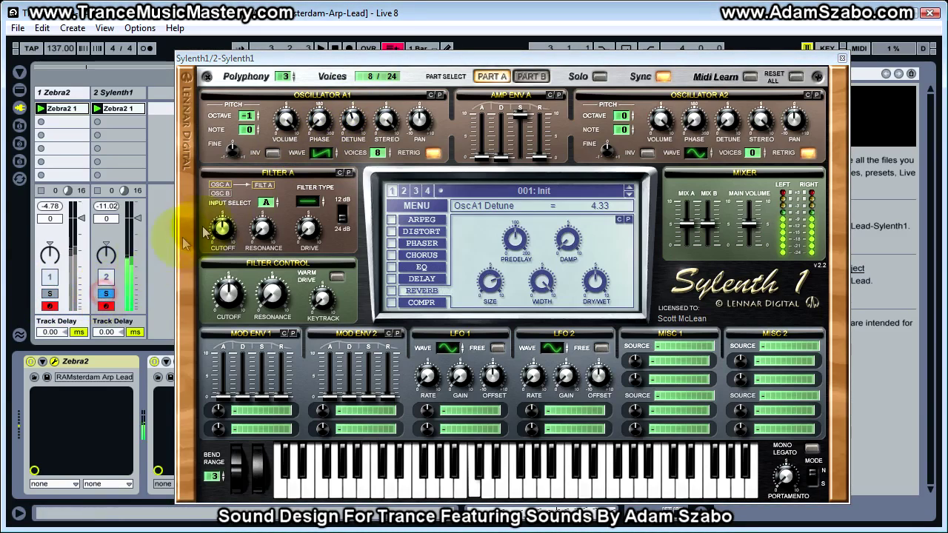
Raise Sylenth1's main volume to 6.38 and compare its level with the soloed Zebra2 track
left_click(754, 228)
left_click_drag(756, 234, 757, 213)
left_click(50, 293)
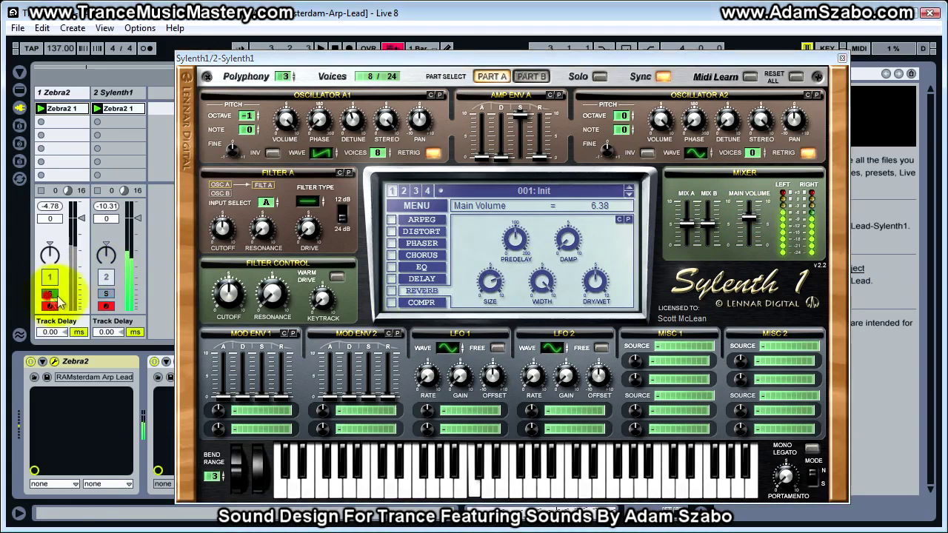
left_click(105, 294)
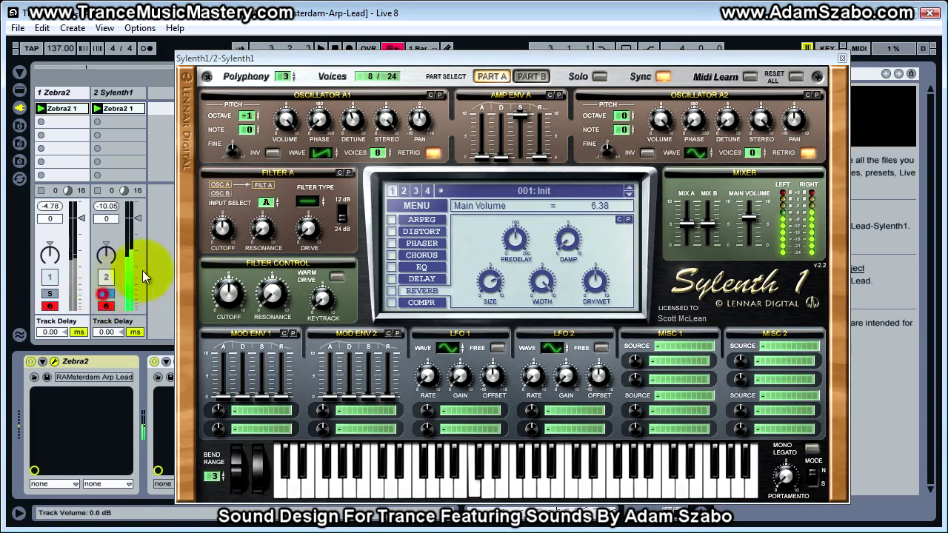
Try Oscillator A1 detune values of 4.10 and 4.43, comparing against the soloed Zebra2 track in between
left_click(353, 121)
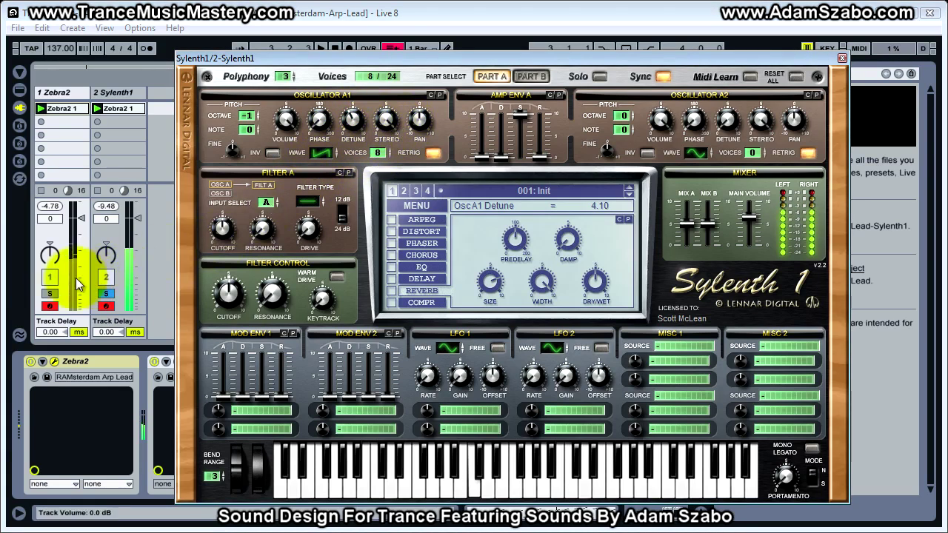
left_click(49, 294)
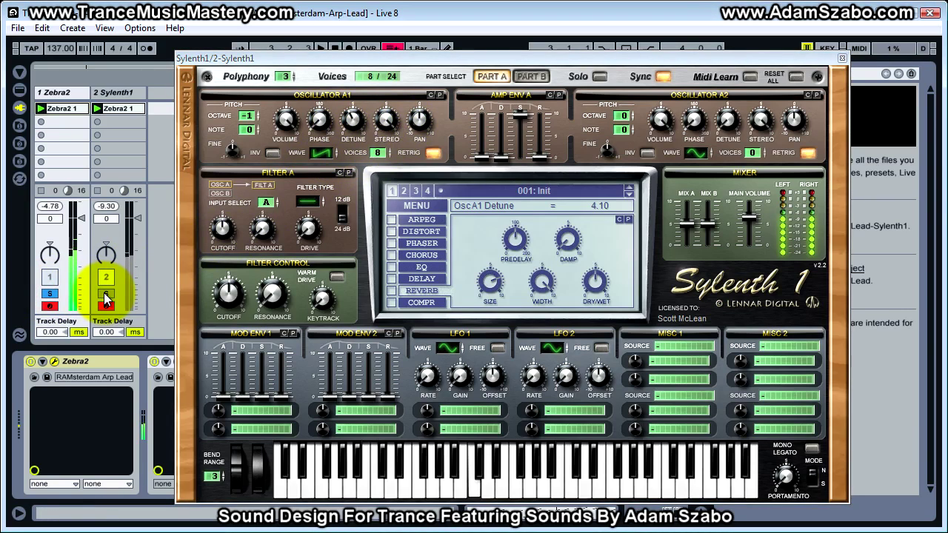
left_click(106, 294)
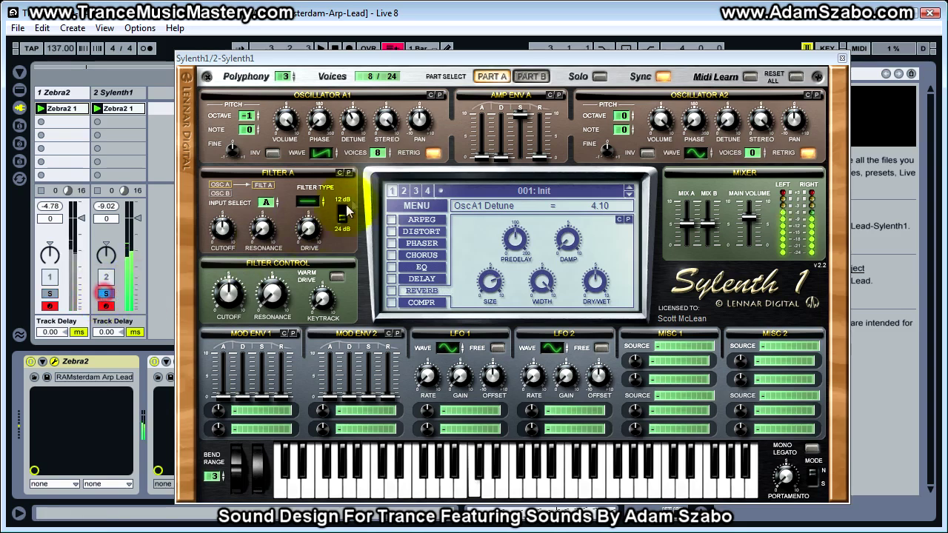
left_click_drag(362, 128, 360, 124)
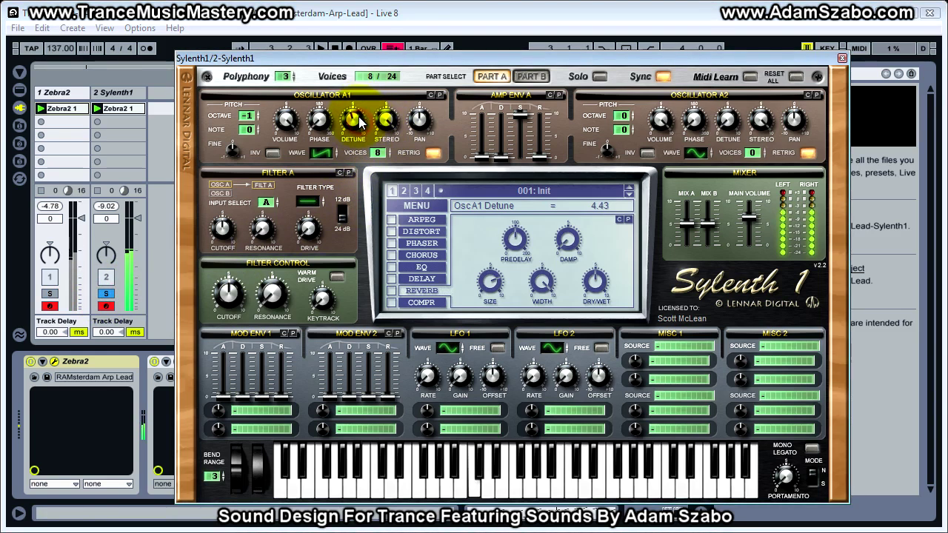
Turn Invert on and Retrig off for Oscillator A1, adjusting its detune slightly in between
left_click(272, 152)
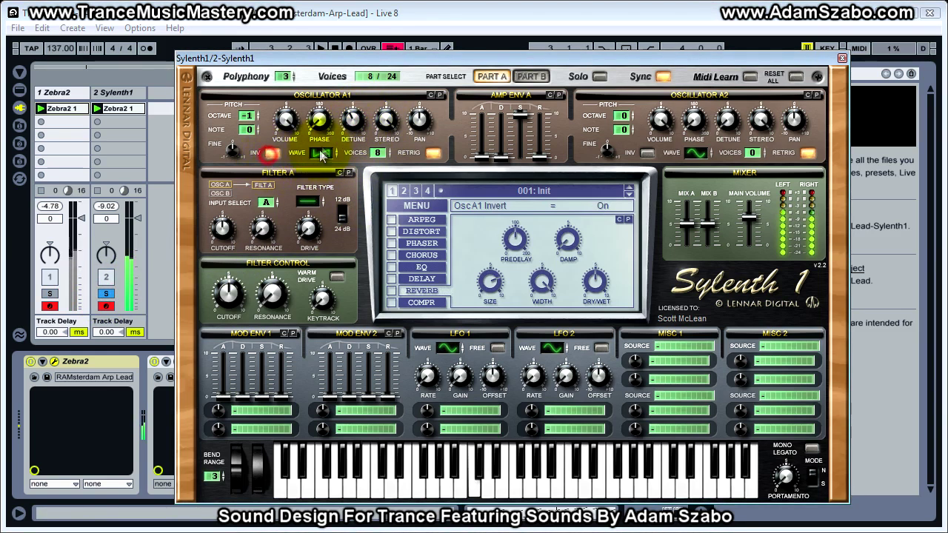
left_click_drag(349, 131, 353, 126)
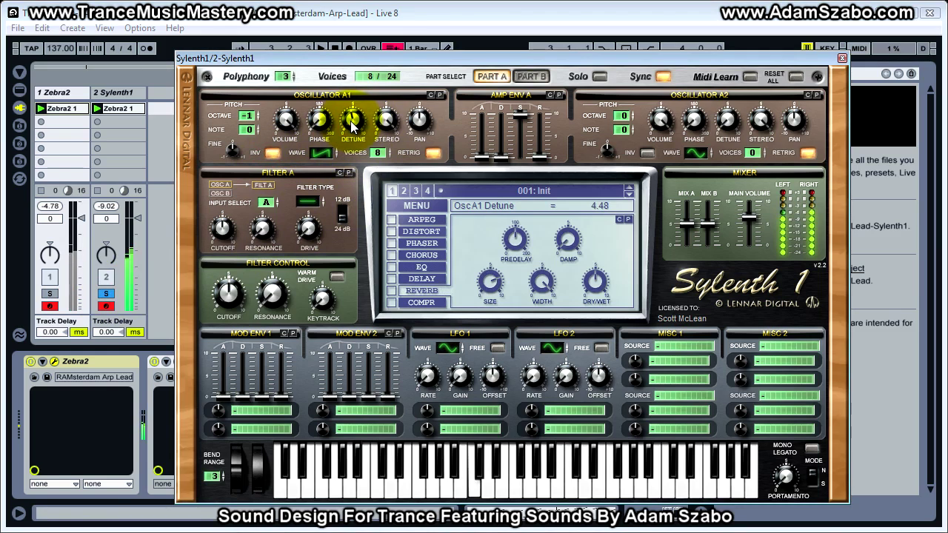
left_click(105, 294)
left_click_drag(349, 123, 349, 129)
left_click(432, 152)
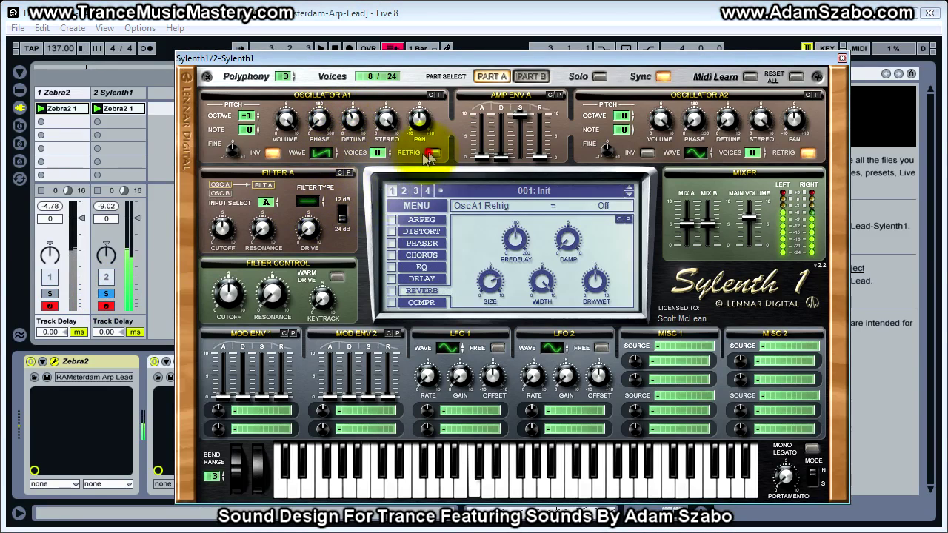
Compare Sylenth1 with the soloed Zebra2 track again and set Oscillator A1's detune to 4.33
left_click(108, 291)
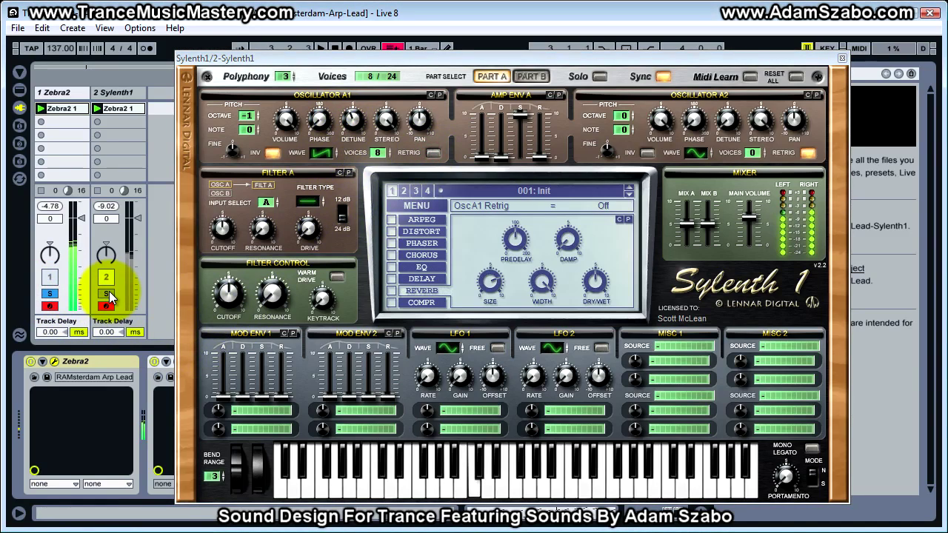
left_click(108, 291)
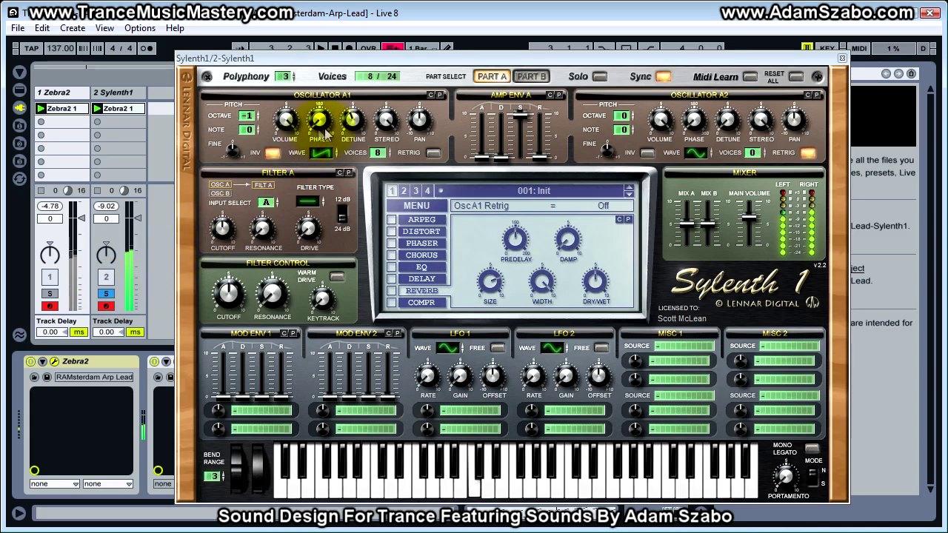
left_click_drag(353, 120, 355, 127)
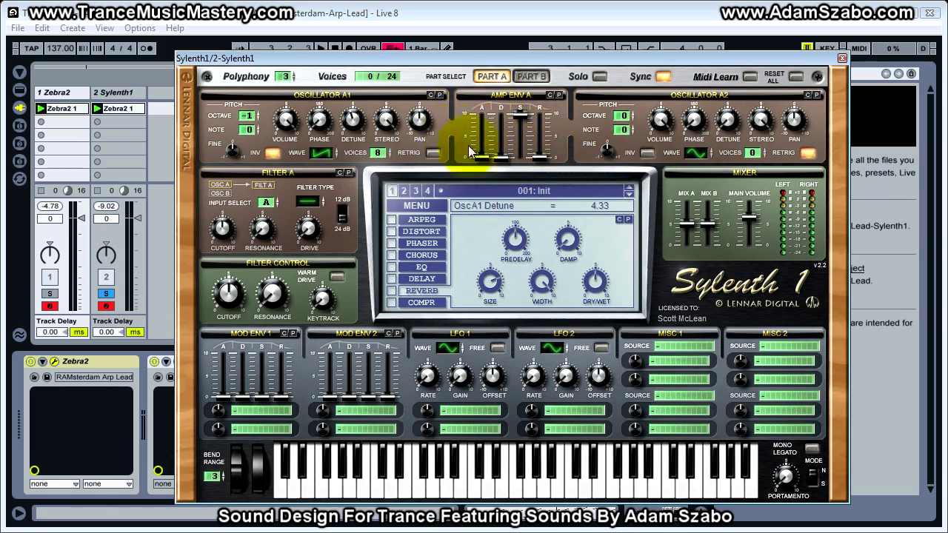
Bring the Zebra2 window back and examine Envelope 1's decay, sustain and release settings
left_click_drag(947, 126, 285, 60)
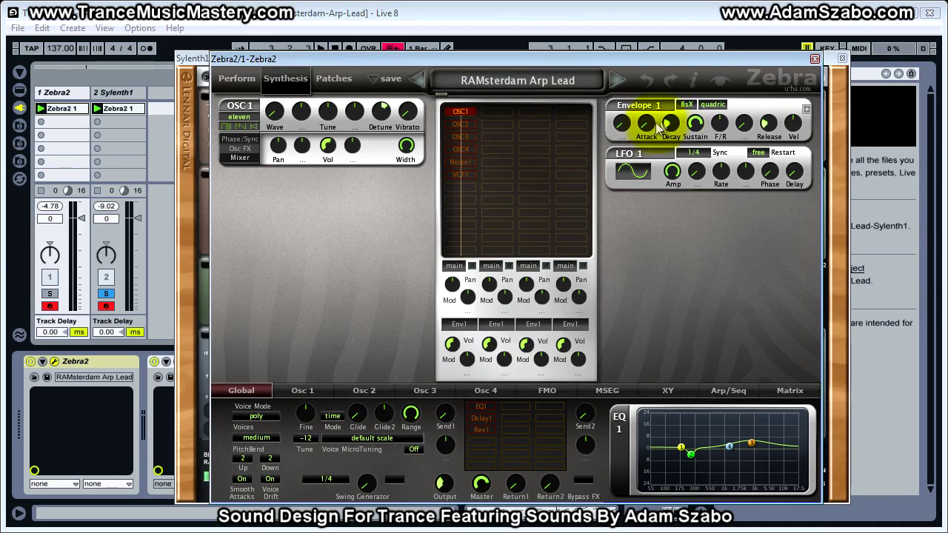
mouse_move(672, 122)
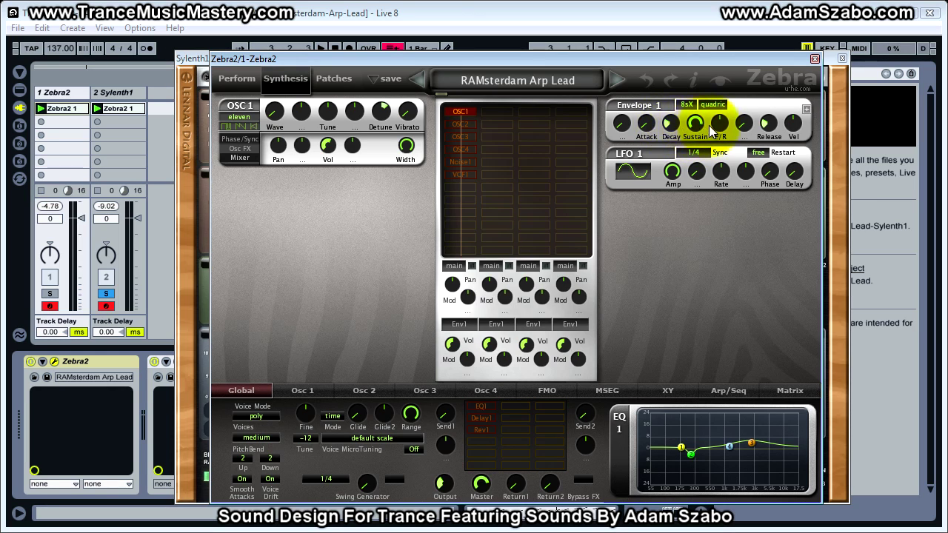
left_click(768, 123)
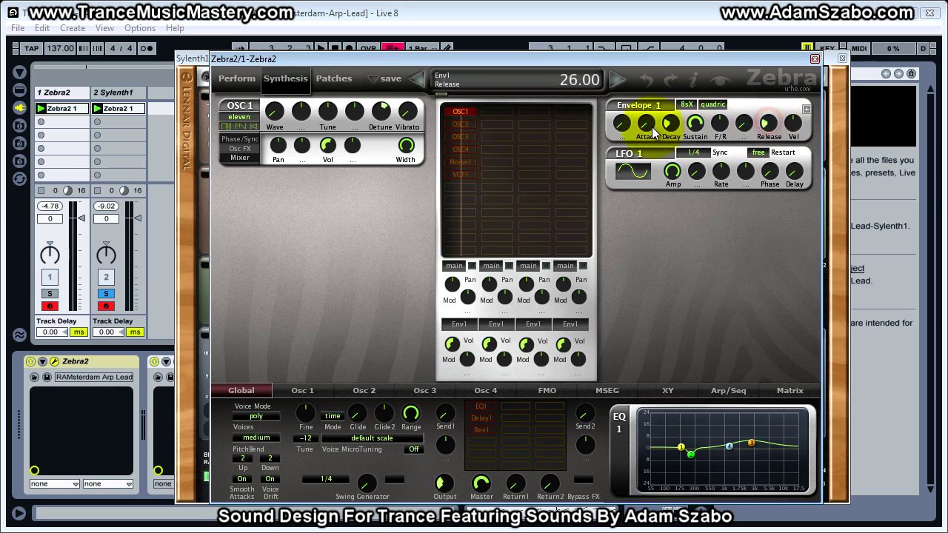
double_click(623, 61)
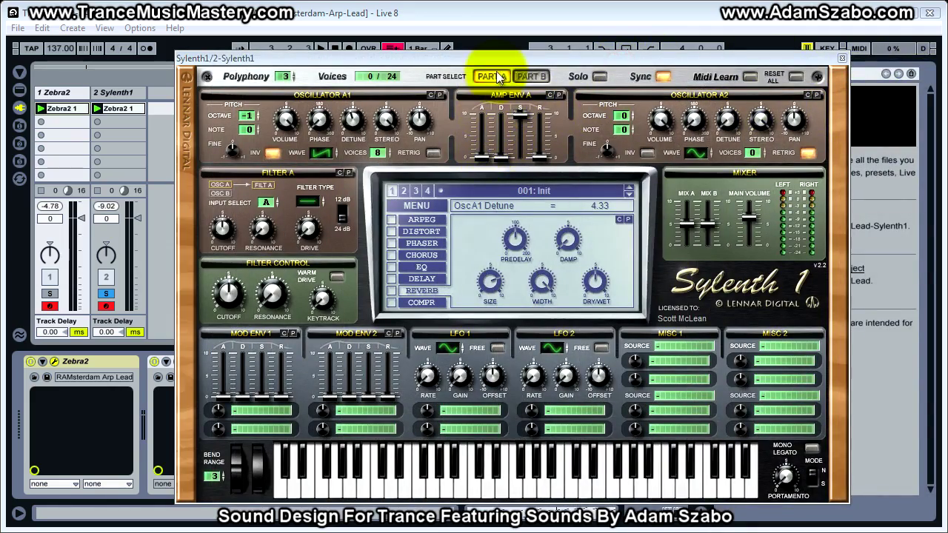
Set Sylenth1's amp envelope A to sustain 8.28 and decay 3.22, and raise the main volume to 9.08
left_click_drag(498, 59, 549, 47)
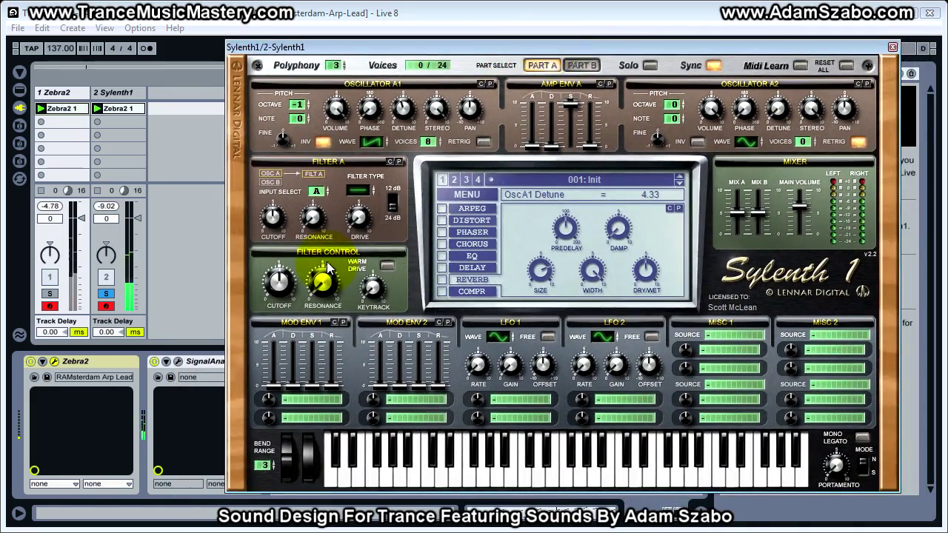
left_click_drag(576, 110, 576, 136)
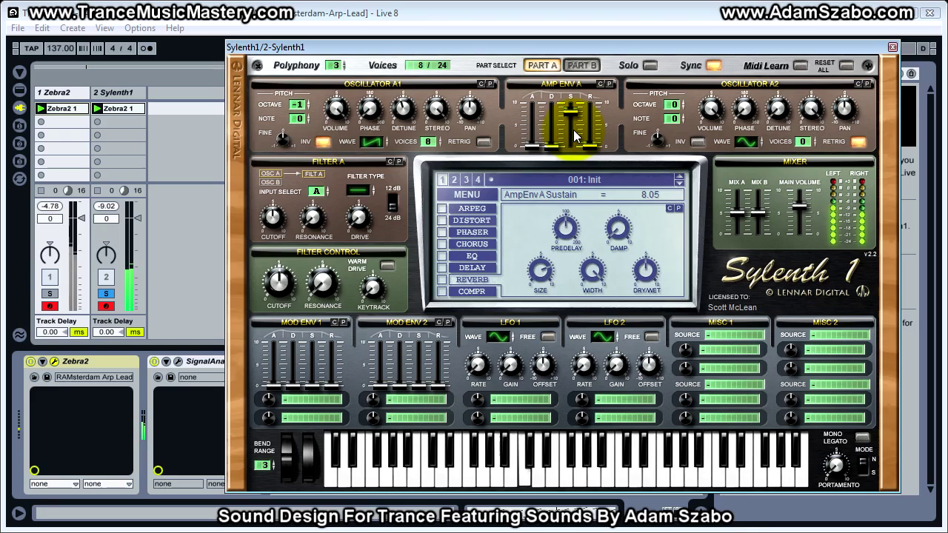
left_click_drag(804, 212, 801, 177)
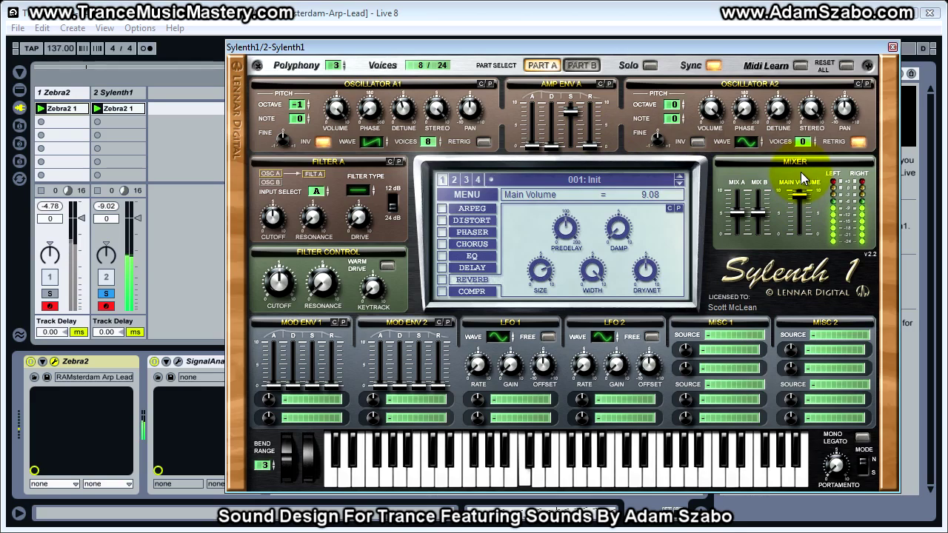
left_click(569, 112)
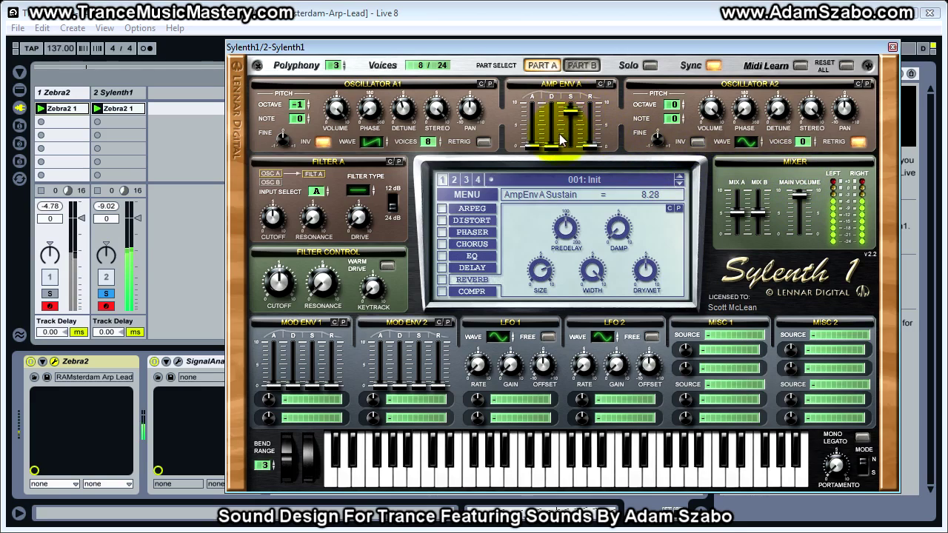
left_click_drag(552, 149, 563, 111)
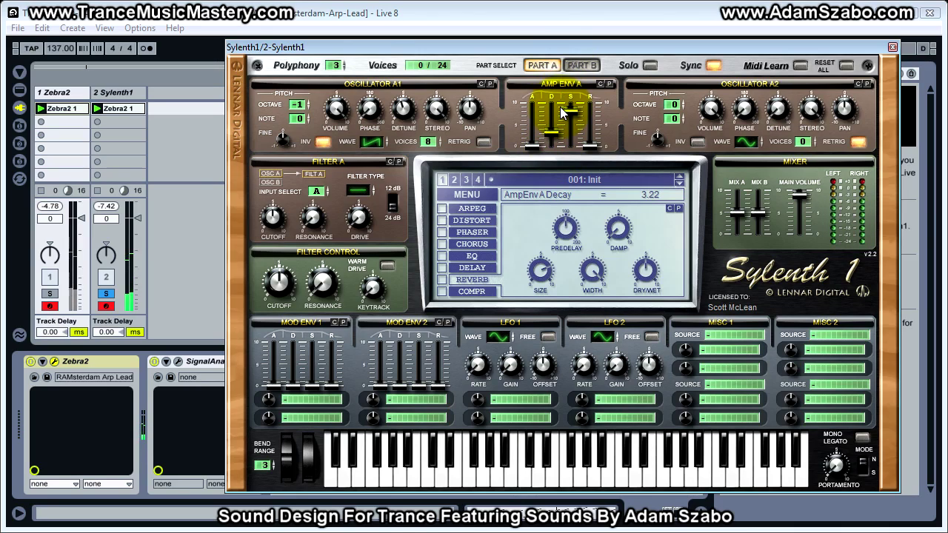
Set amp envelope A's release to 3.09, alternating between the soloed Sylenth1 and Zebra2 tracks to match the tail by ear
left_click(593, 147)
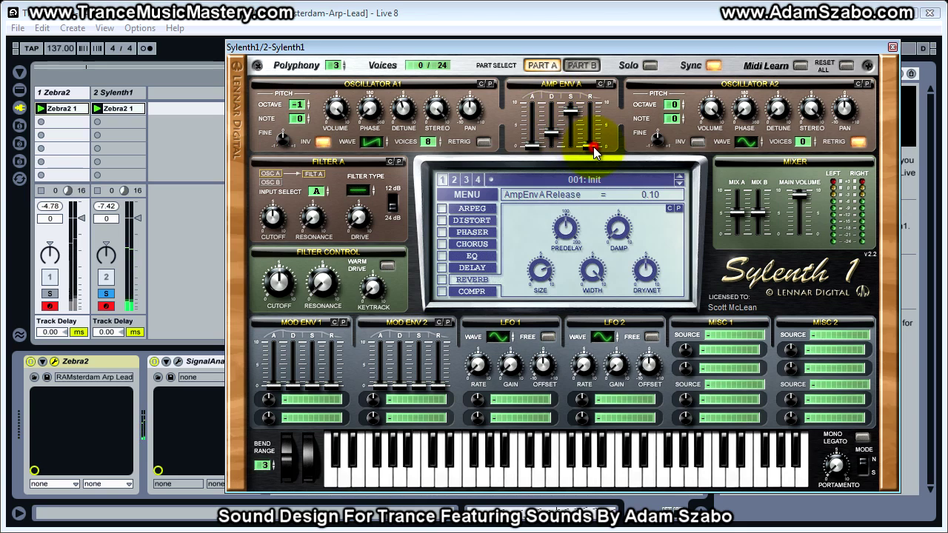
left_click_drag(593, 144, 592, 126)
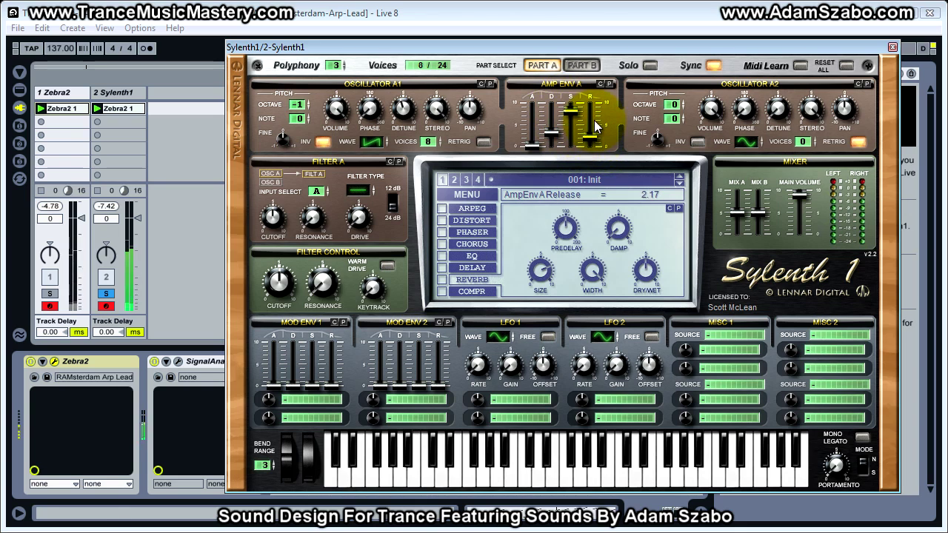
left_click(105, 294)
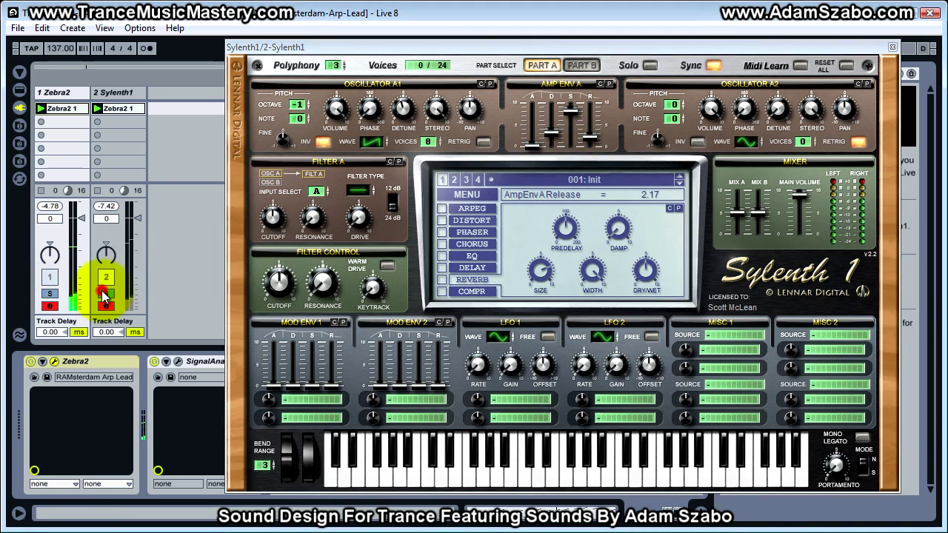
left_click_drag(590, 137, 594, 126)
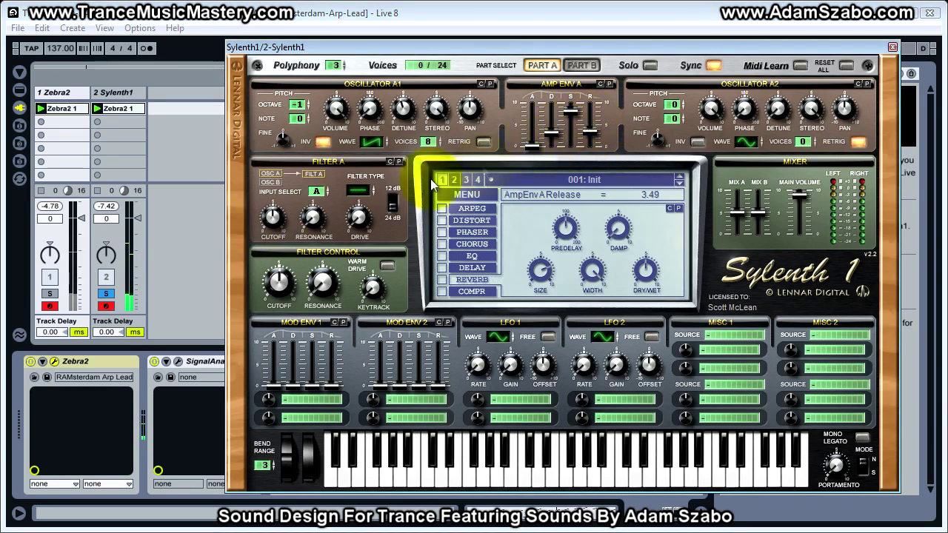
left_click(53, 300)
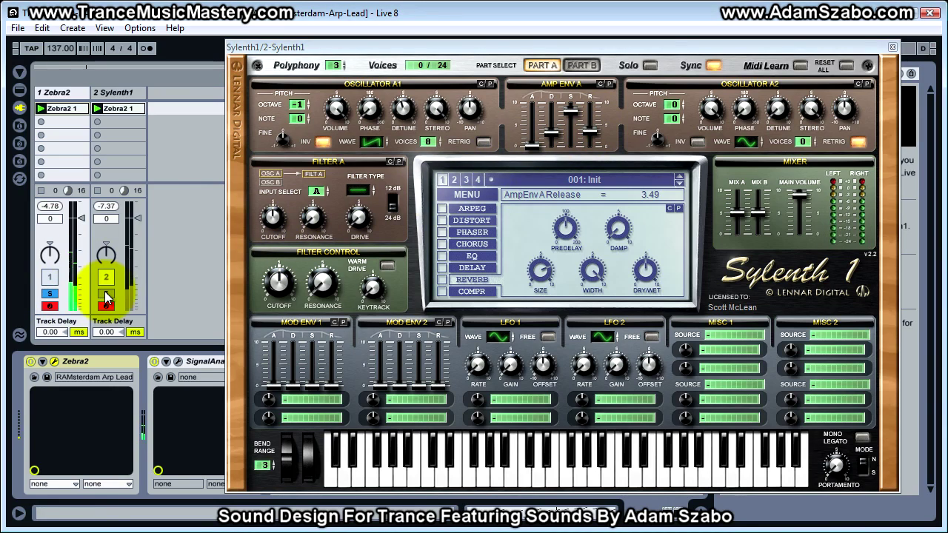
left_click(105, 294)
left_click(360, 218)
left_click_drag(586, 139, 594, 143)
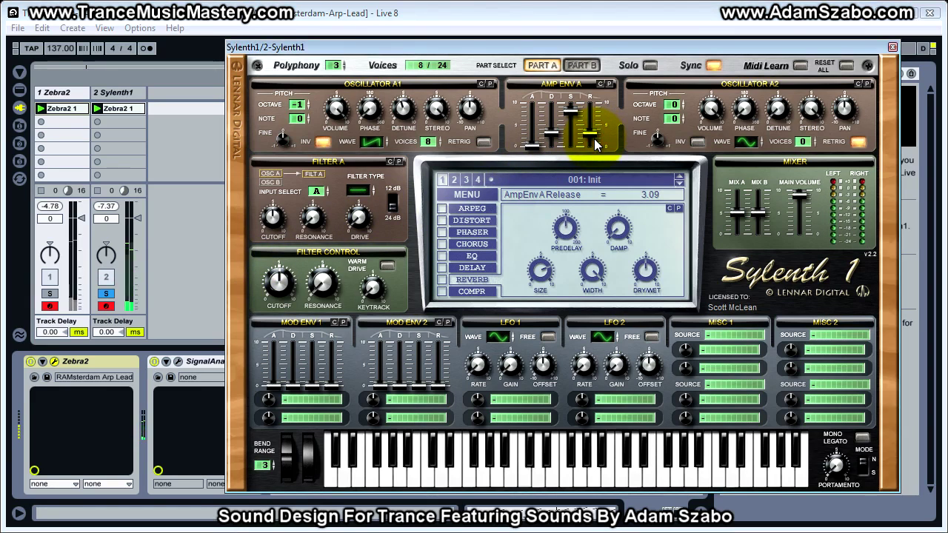
left_click(49, 294)
left_click(105, 294)
left_click(105, 294)
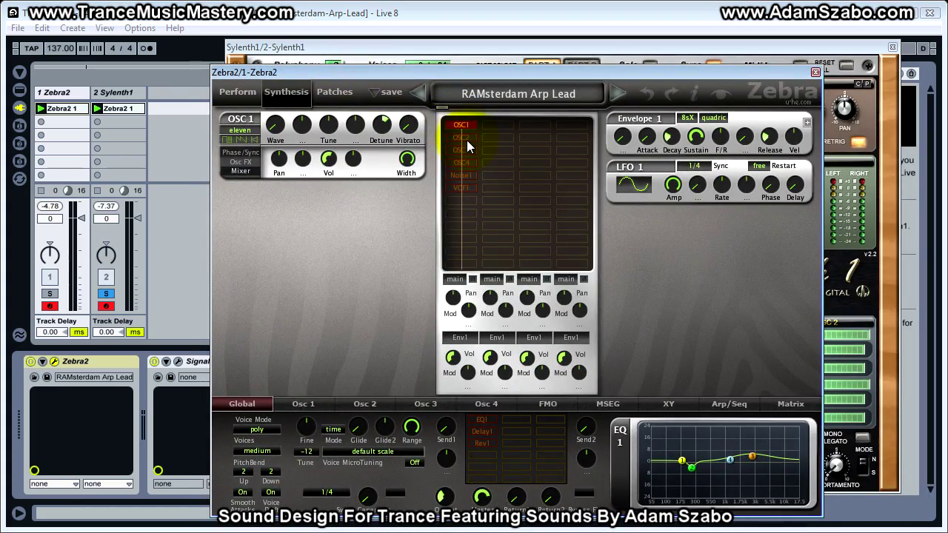
Bring up Zebra2, enable OSC2 after toggling it to hear its contribution, and move the window aside
left_click(462, 138)
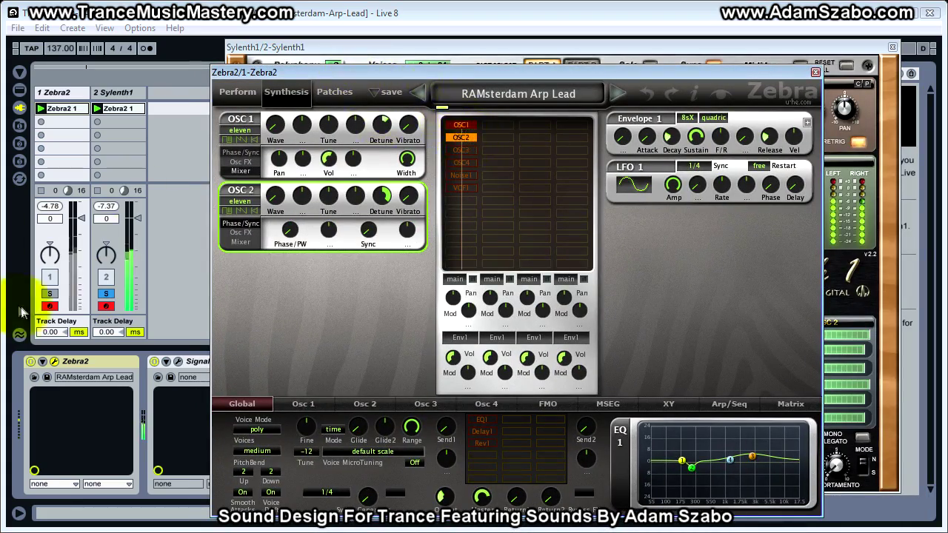
left_click(465, 138)
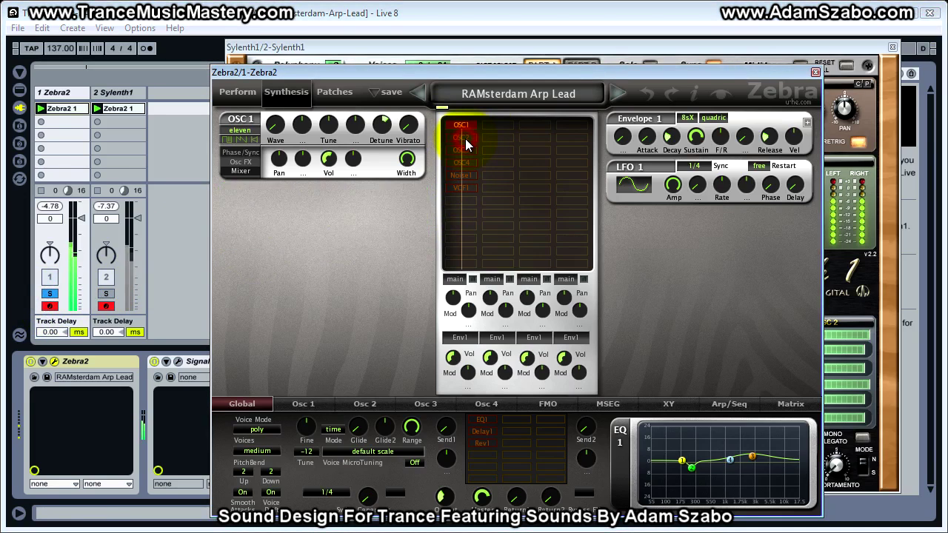
left_click(465, 139)
left_click_drag(465, 72, 503, 62)
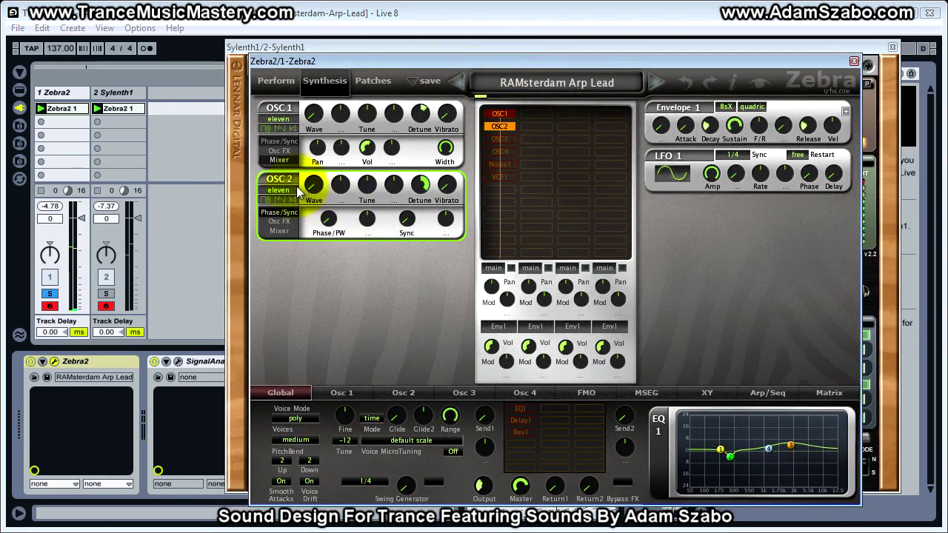
Examine Zebra2's OSC2 waveform, mixer volume, width and detune settings
left_click(342, 392)
left_click(402, 392)
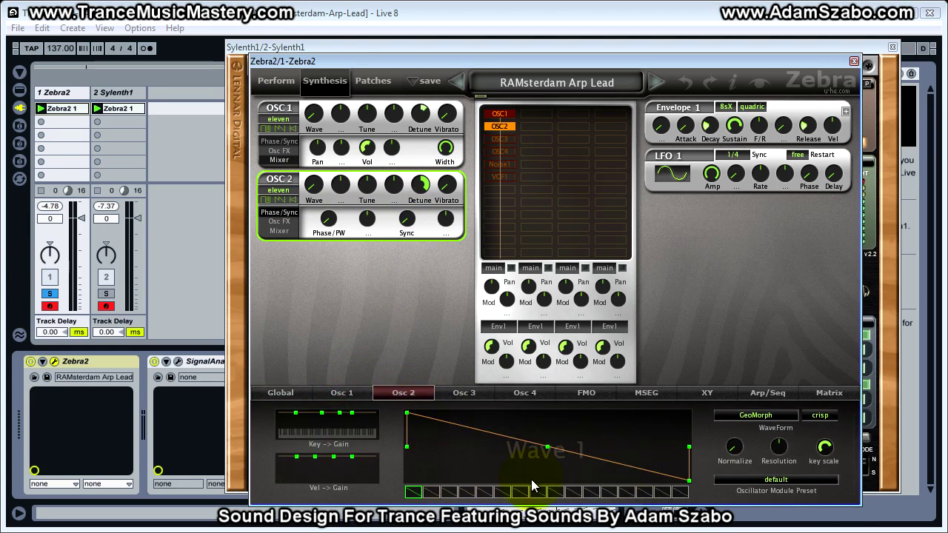
left_click(279, 230)
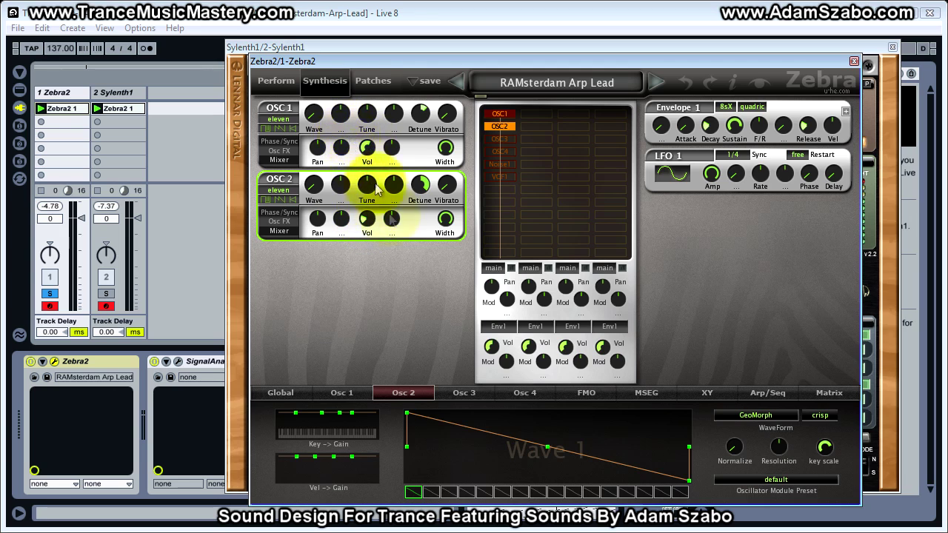
left_click(445, 220)
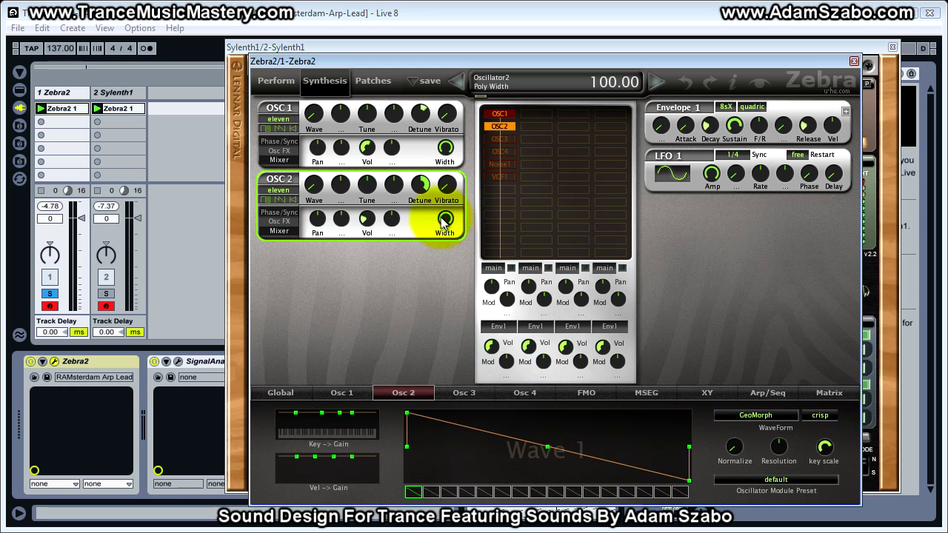
left_click(421, 190)
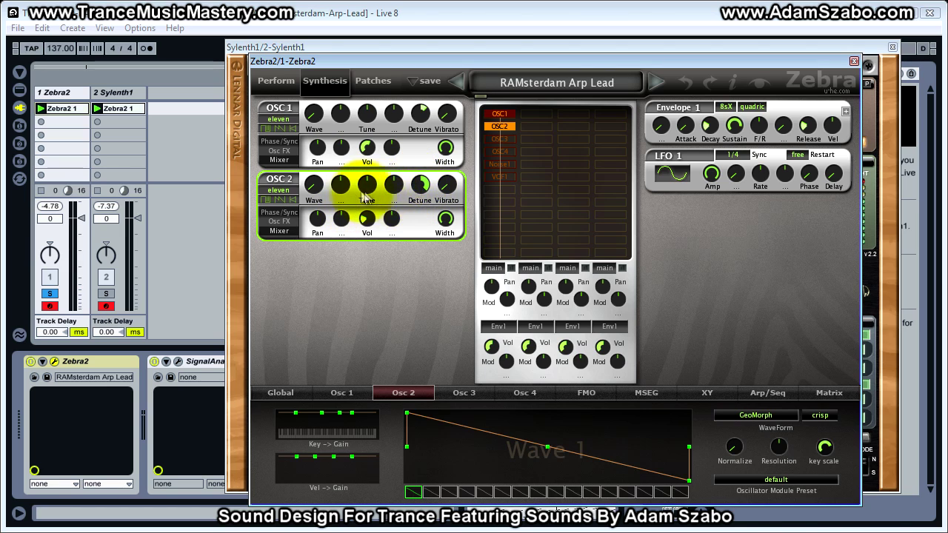
Set Sylenth1's Oscillator A2 to a saw wave with 8 voices and octave -1, with its detune at minimum
left_click(384, 56)
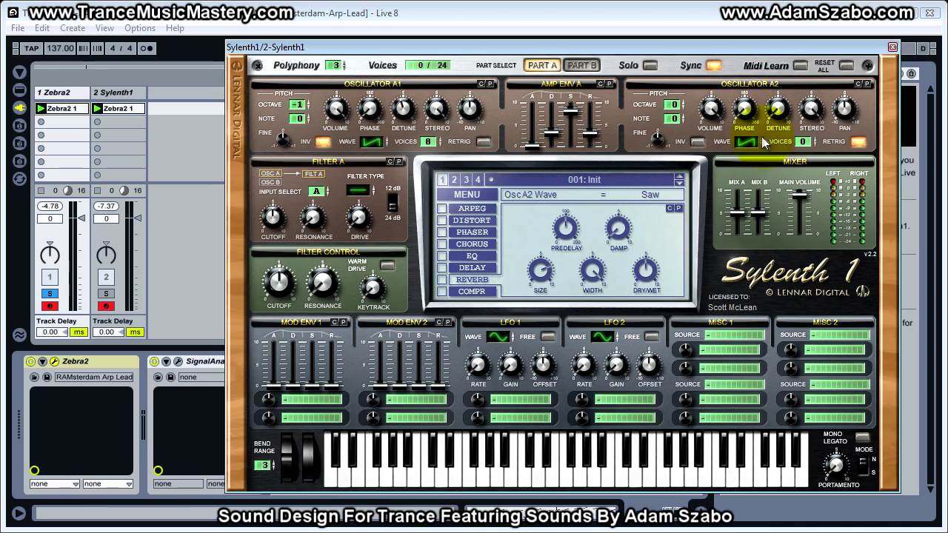
left_click_drag(802, 141, 806, 49)
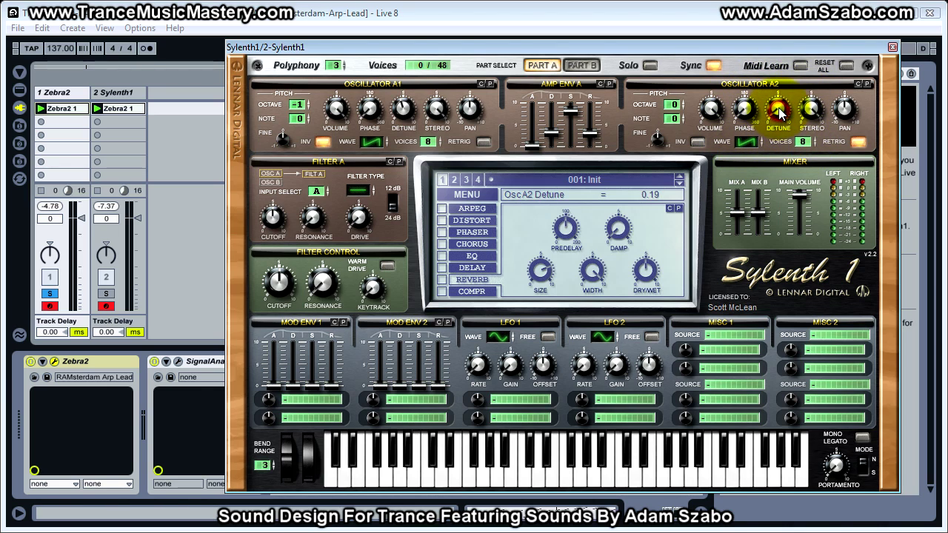
left_click_drag(780, 113, 777, 120)
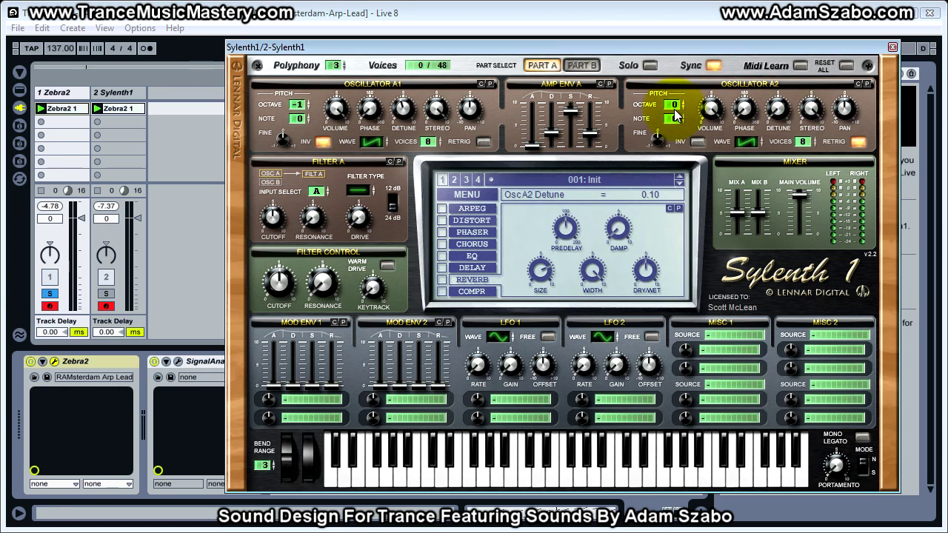
left_click(674, 107)
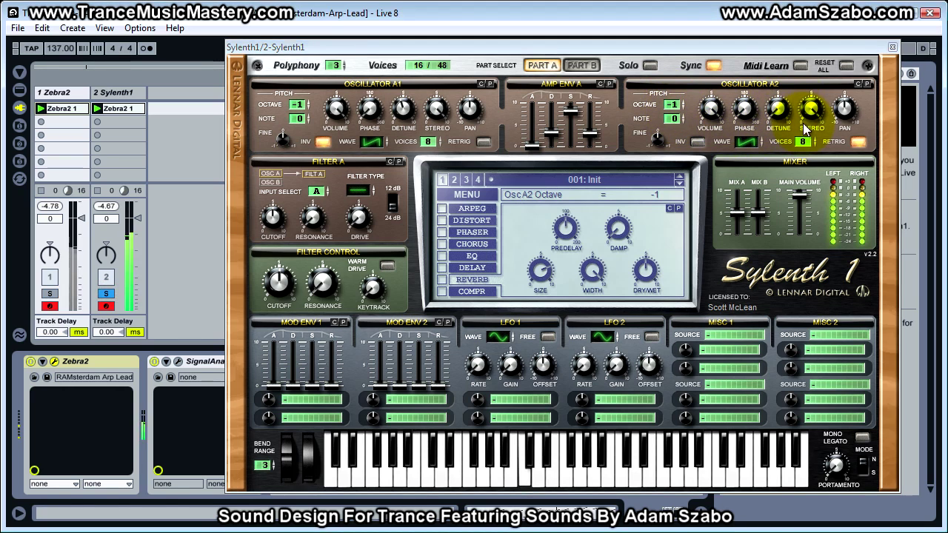
Try Oscillator A2's detune at 5.38 and 4.48, comparing the result with the soloed Zebra2 track
left_click_drag(783, 116, 776, 26)
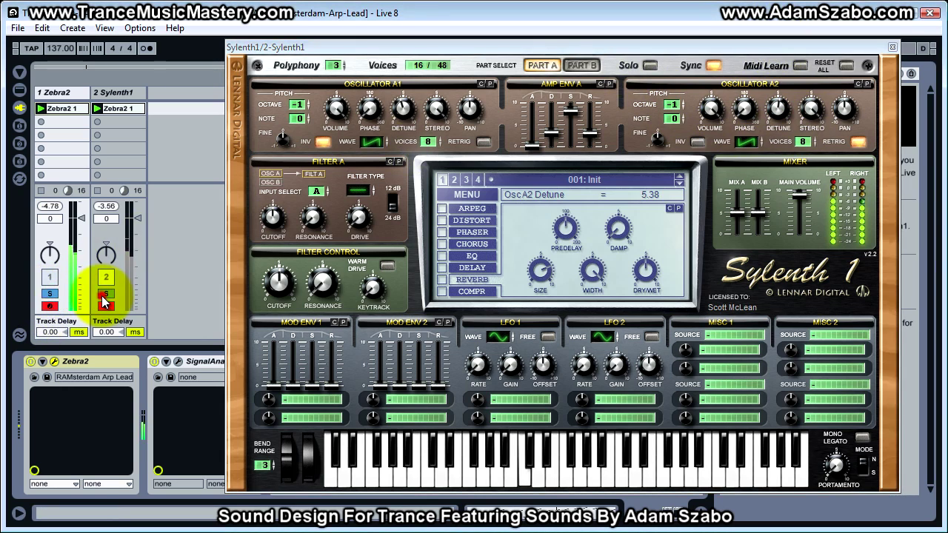
left_click(106, 294)
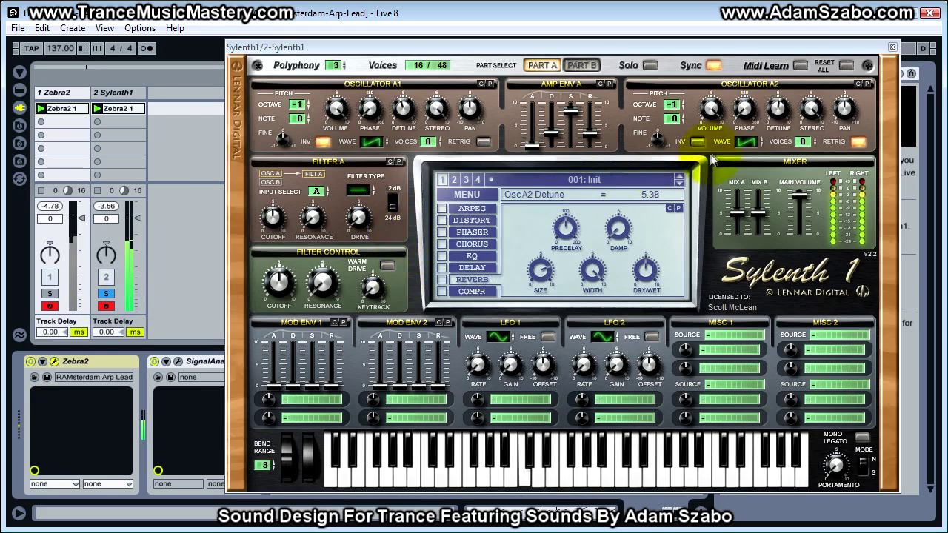
left_click_drag(777, 104, 777, 112)
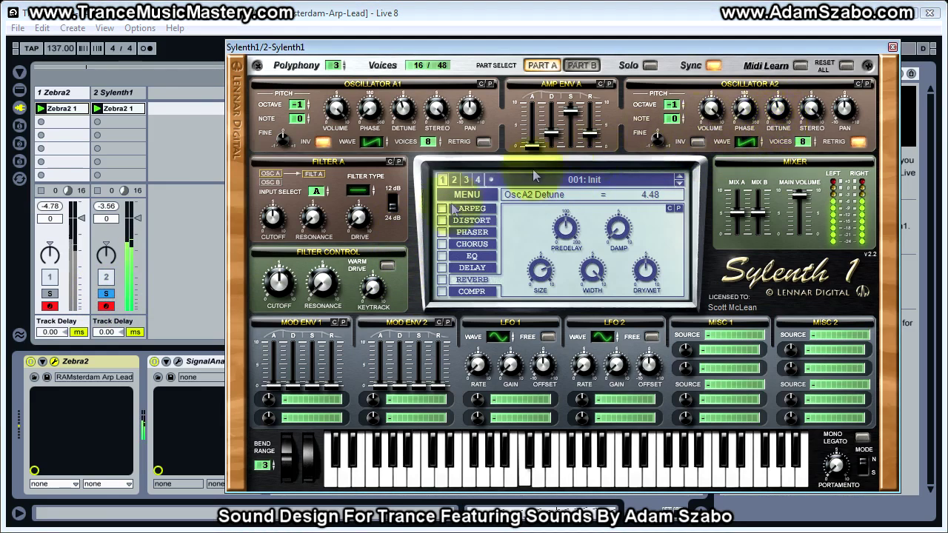
left_click(49, 293)
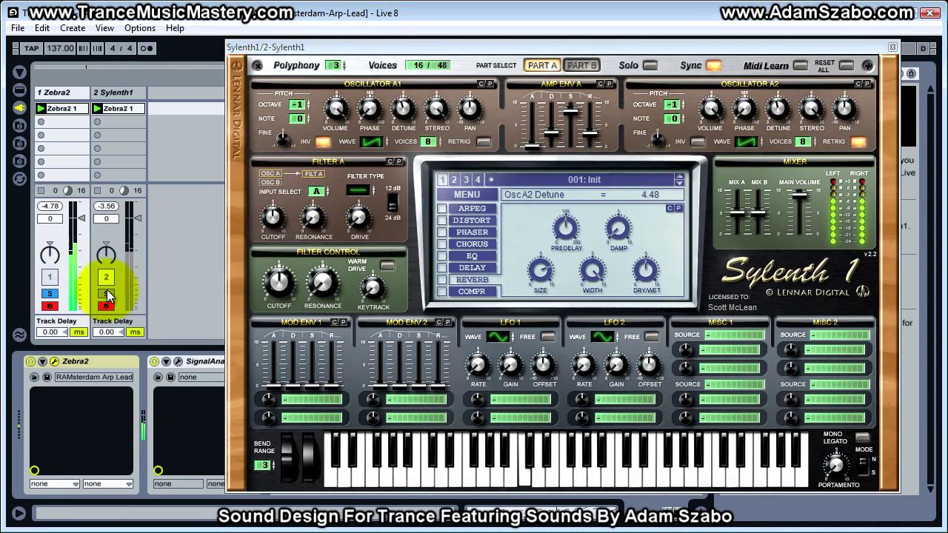
left_click(107, 295)
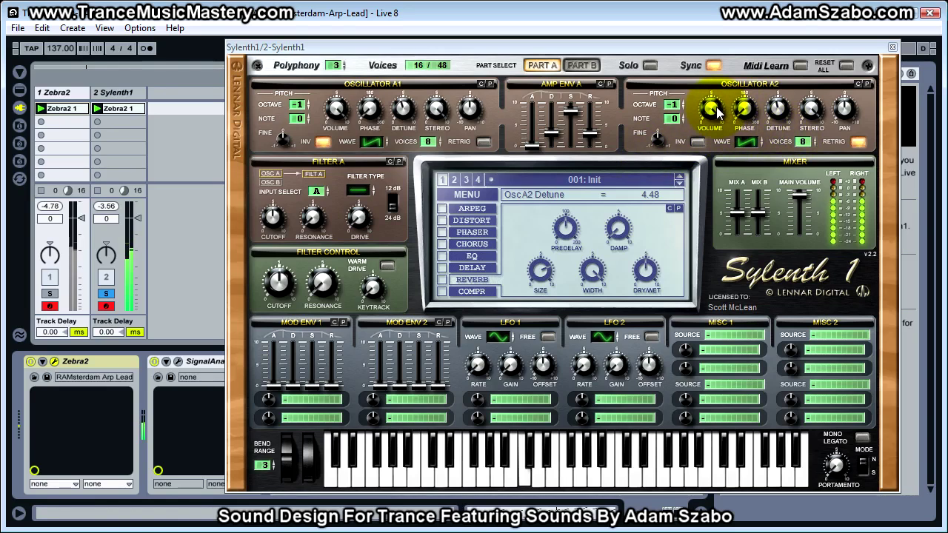
Set Oscillator A2's volume to 8.33 and refine its detune to 4.43, comparing repeatedly with the soloed Zebra2 track
left_click_drag(711, 128, 711, 127)
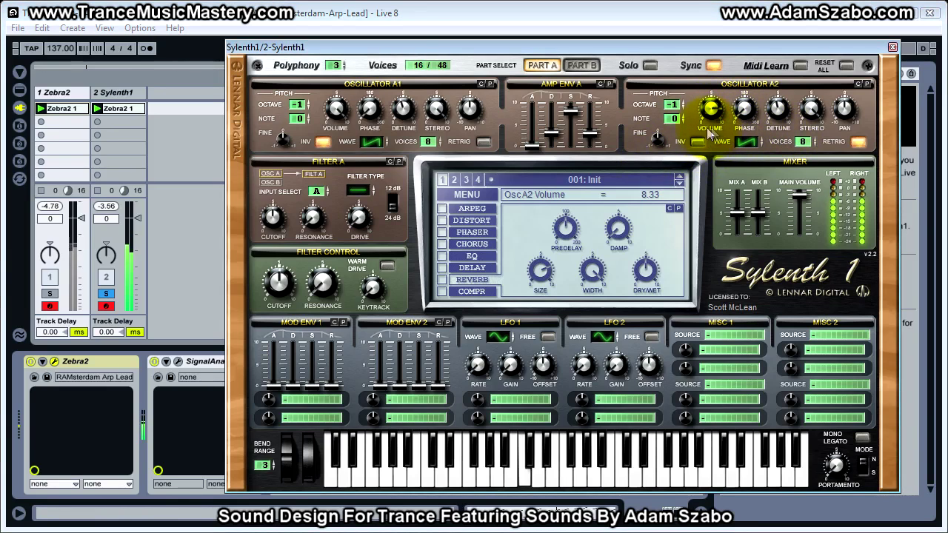
left_click(50, 294)
left_click(106, 294)
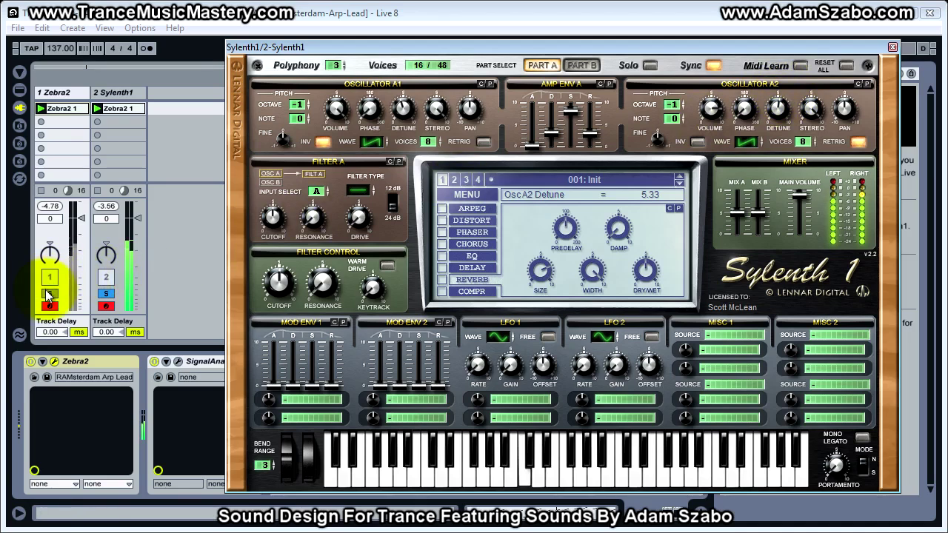
left_click(106, 294)
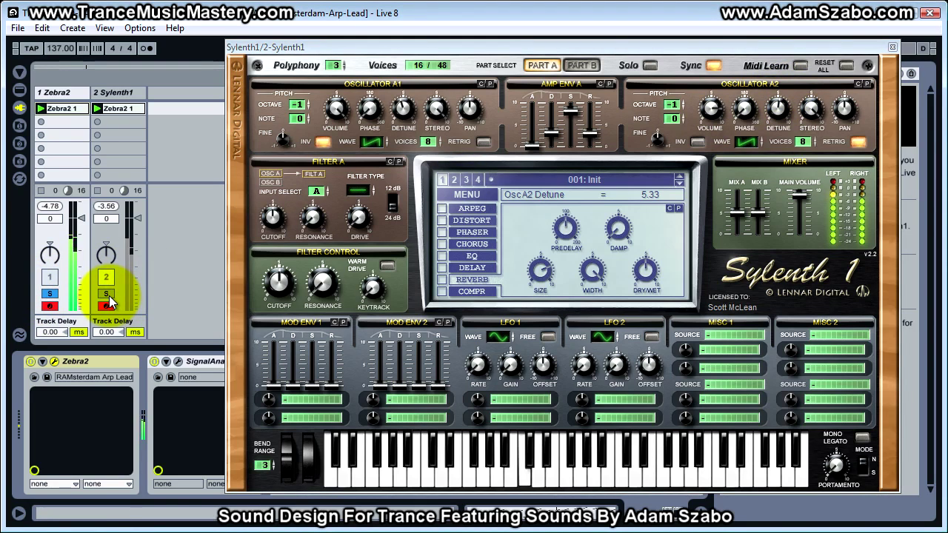
left_click(107, 295)
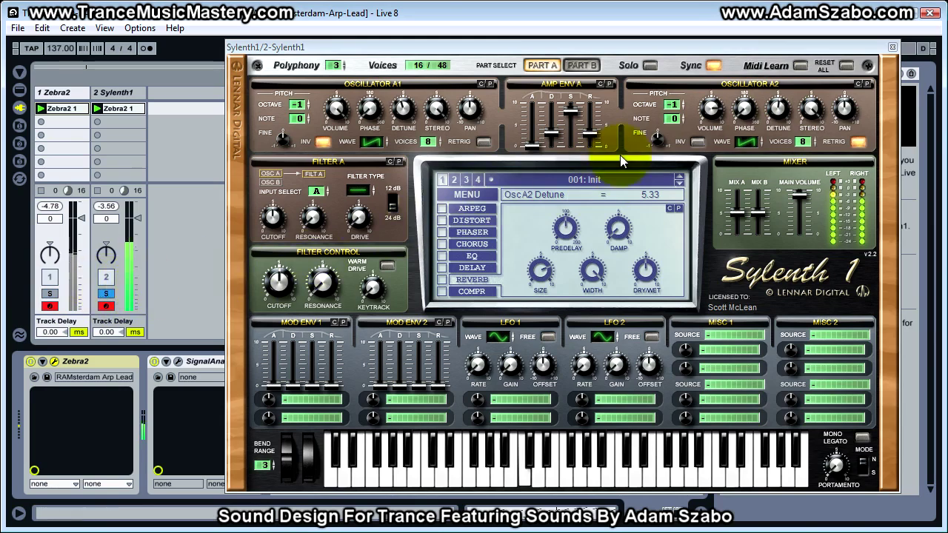
scroll(777, 111, "down", 3)
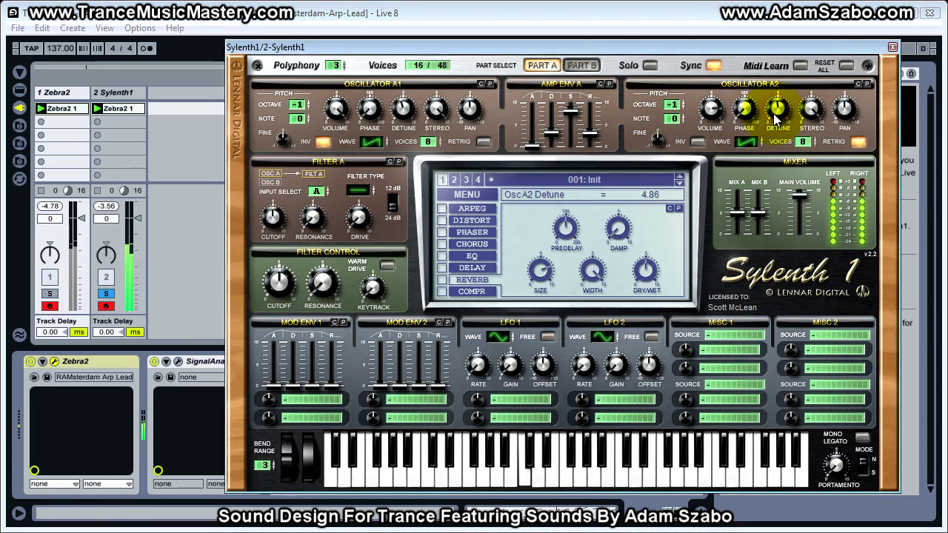
left_click(49, 293)
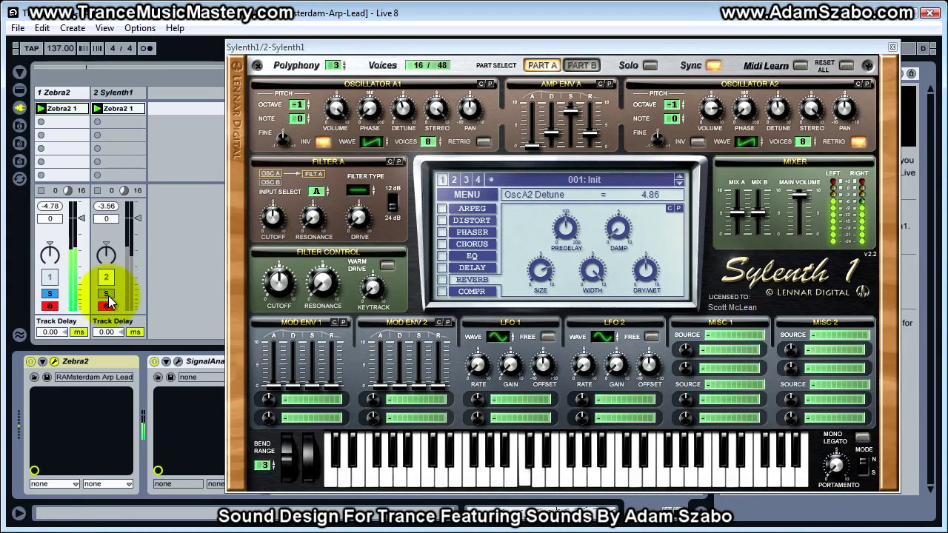
left_click(108, 296, "ctrl")
left_click_drag(777, 109, 777, 122)
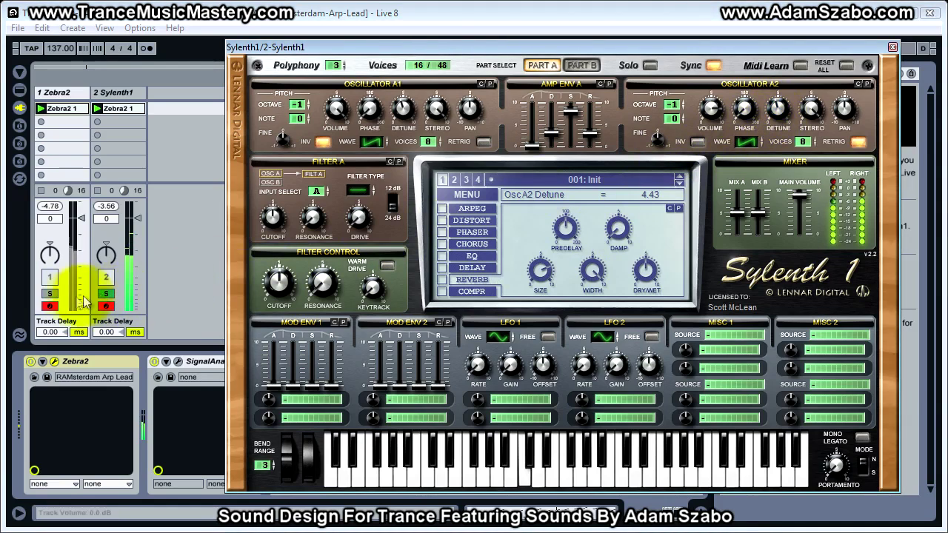
Turn Retrig off and Invert on for Oscillator A2, and compare Sylenth1 with the soloed Zebra2 track
left_click(858, 142)
left_click(695, 140)
left_click(51, 294, "ctrl")
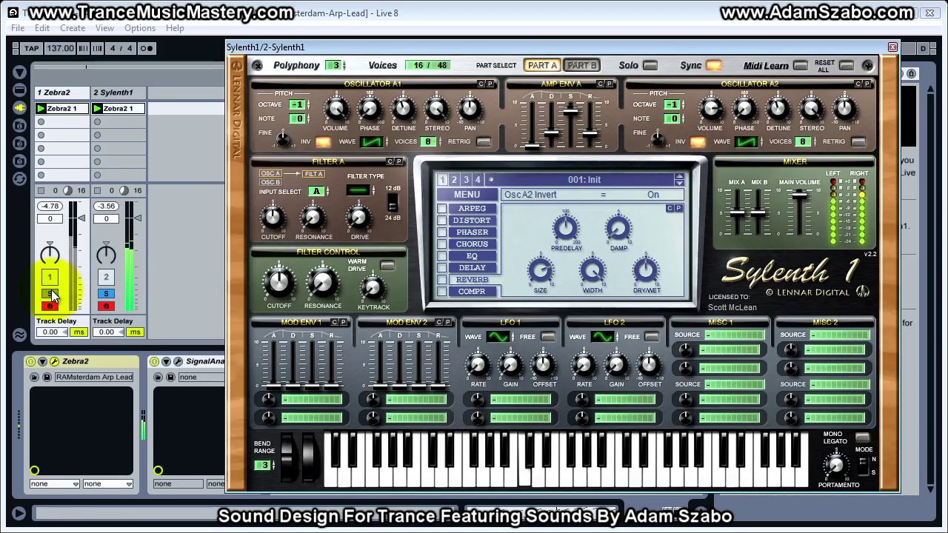
left_click(106, 294)
left_click(104, 299)
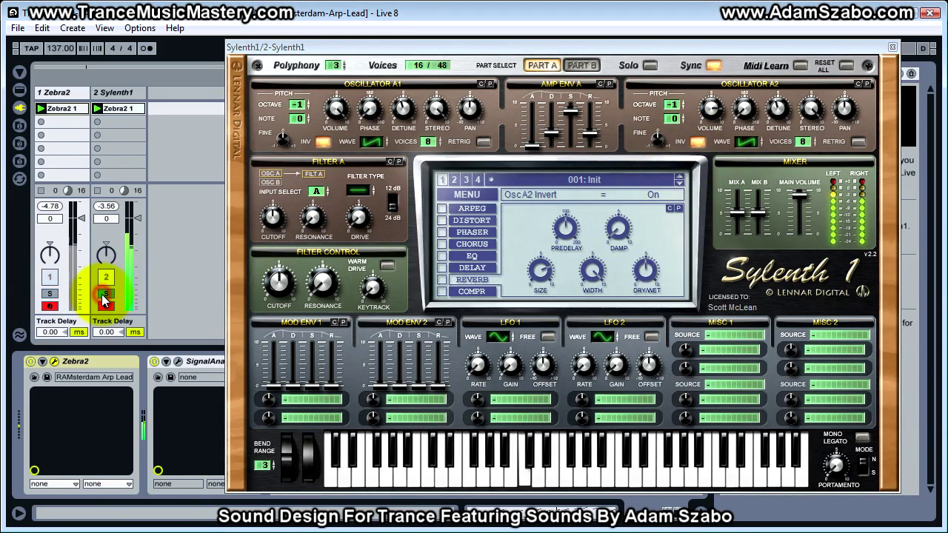
Lower Oscillator A2's volume to 6.43 and compare Sylenth1 with the soloed Zebra2 track
left_click(720, 110)
left_click_drag(721, 110, 718, 130)
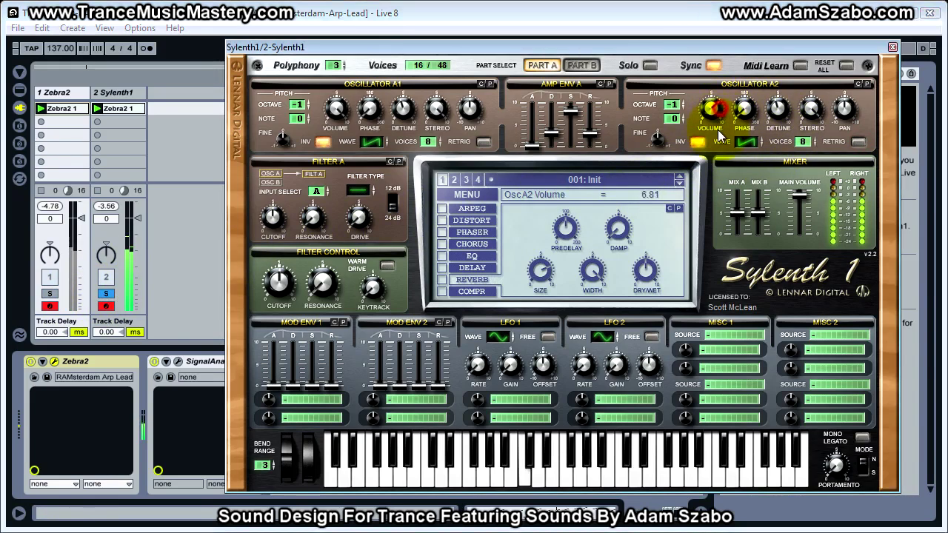
left_click_drag(709, 190, 708, 123)
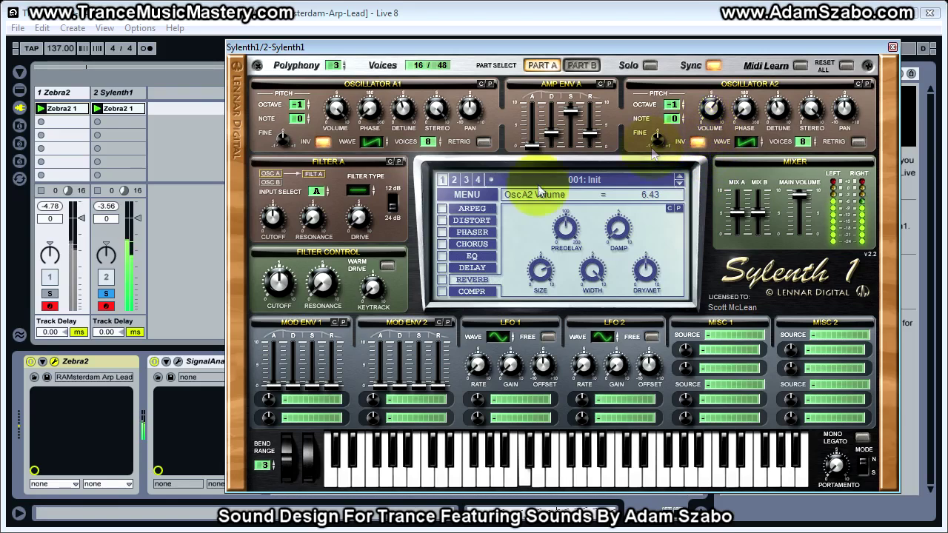
left_click(52, 294)
left_click(106, 294)
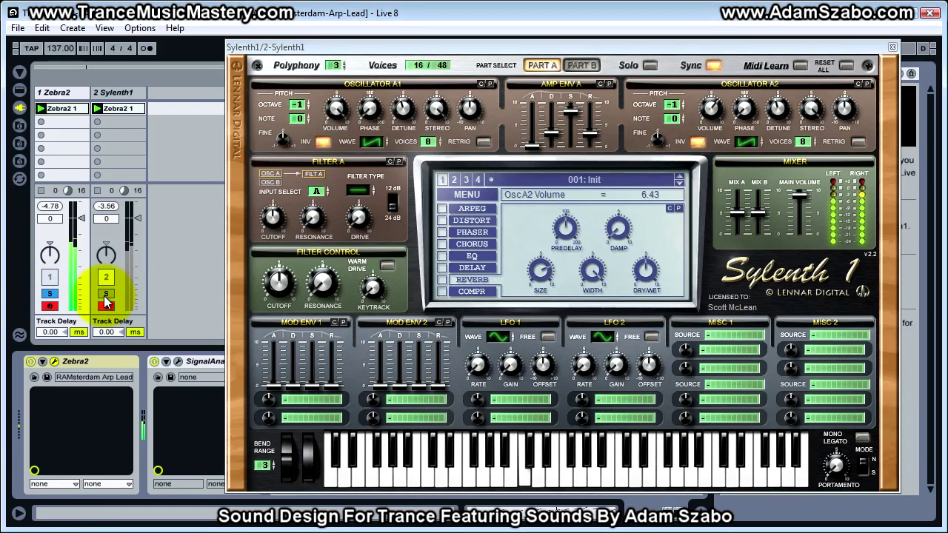
Enable Oscillator 3 in Zebra2 and examine its tune, Osc FX and mixer settings
left_click(553, 182)
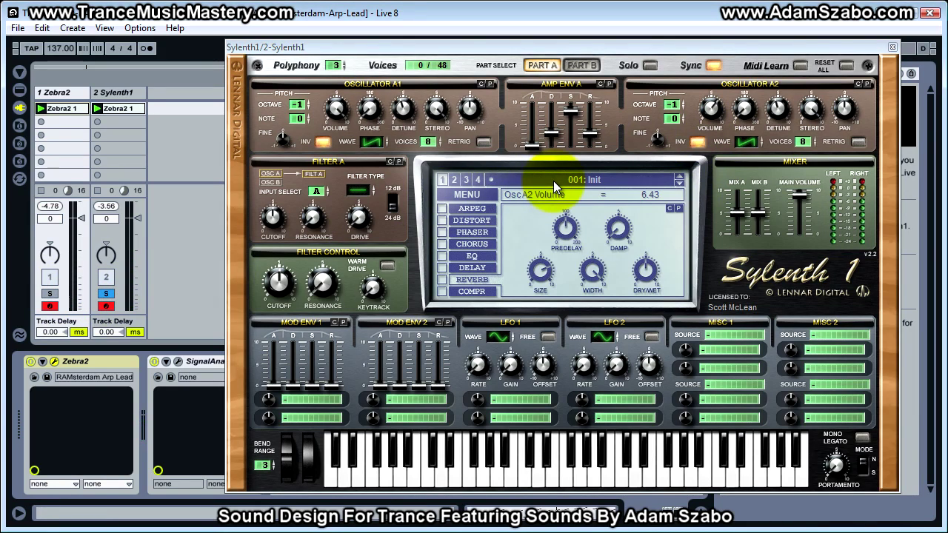
left_click_drag(947, 126, 522, 46)
left_click(471, 120)
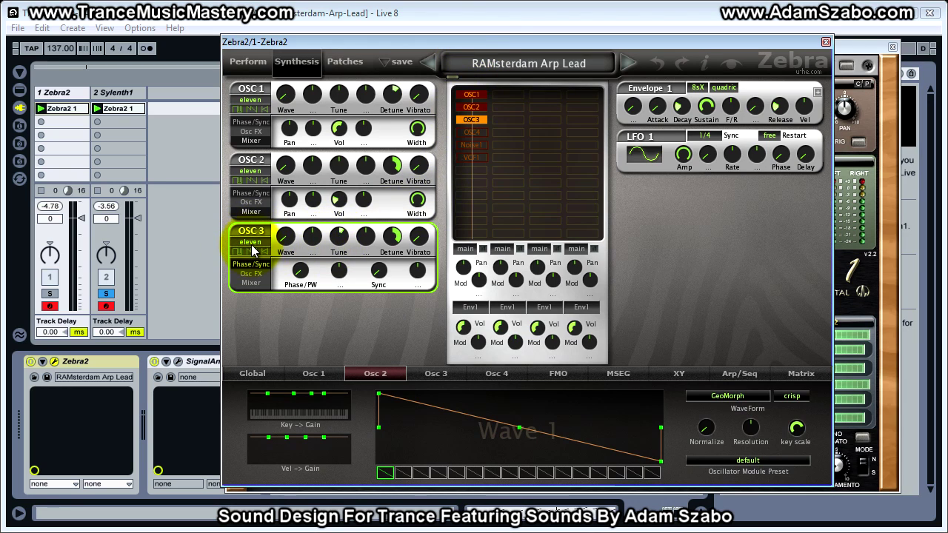
left_click(342, 243)
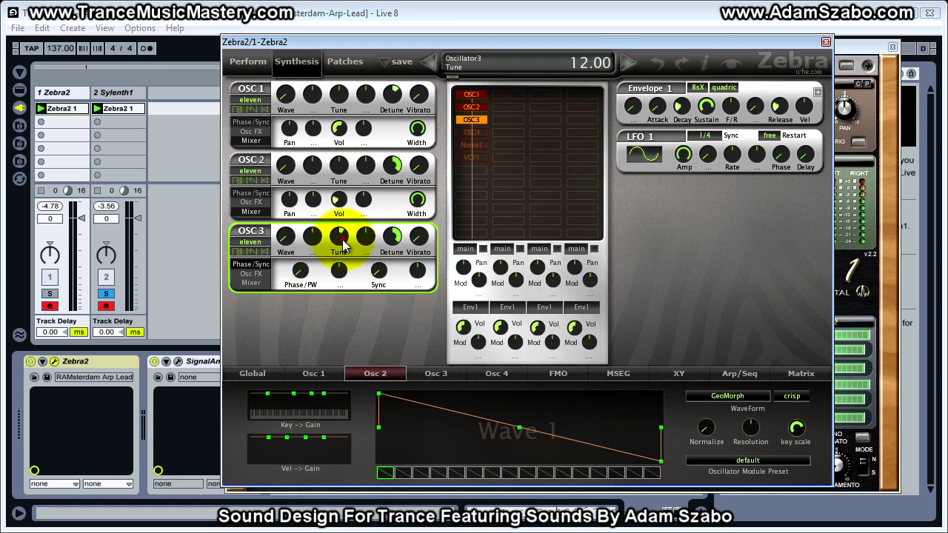
left_click(253, 273)
left_click(256, 283)
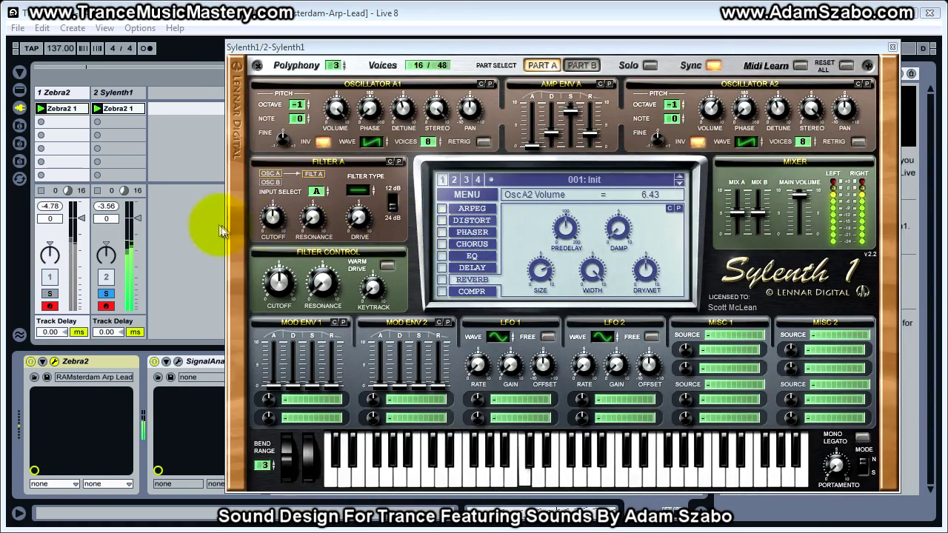
Set Oscillator B1 in Sylenth1's Part B to 8 voices and detune 4.48, and compare it with the soloed Zebra2 track
left_click(592, 71)
left_click_drag(427, 146, 429, 36)
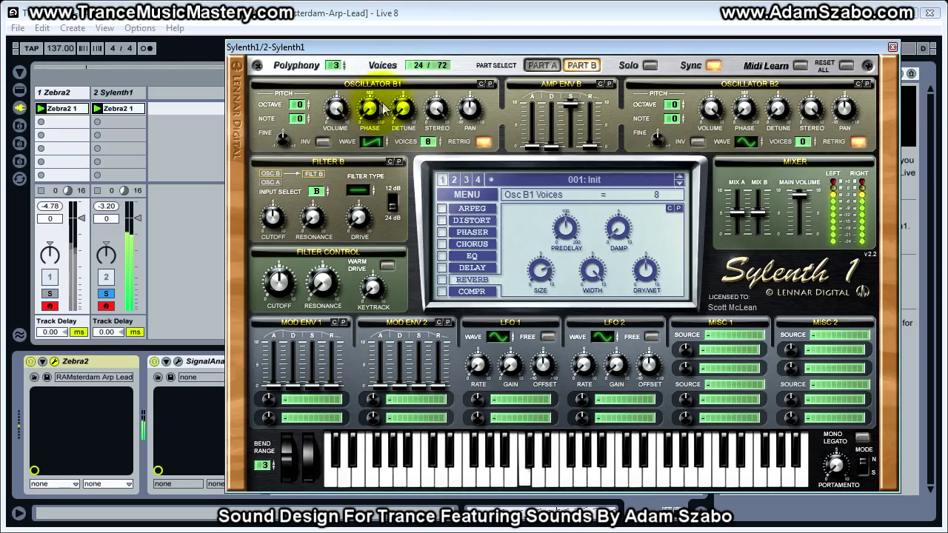
left_click(404, 109)
left_click_drag(396, 72, 386, 27)
left_click(49, 294)
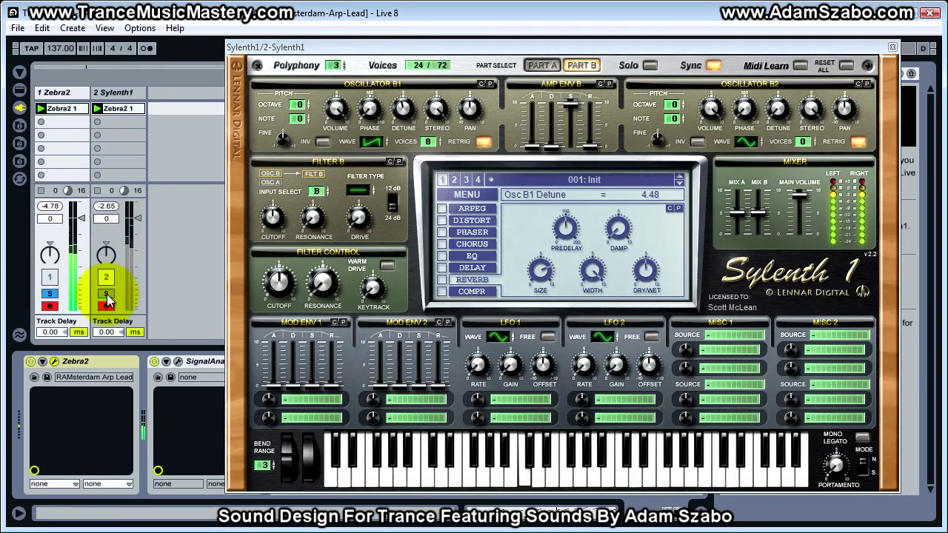
left_click(106, 294)
Try Oscillator B1's volume at 4.57, 2.52 and 3.43, comparing each with the soloed Zebra2 track
left_click(333, 115)
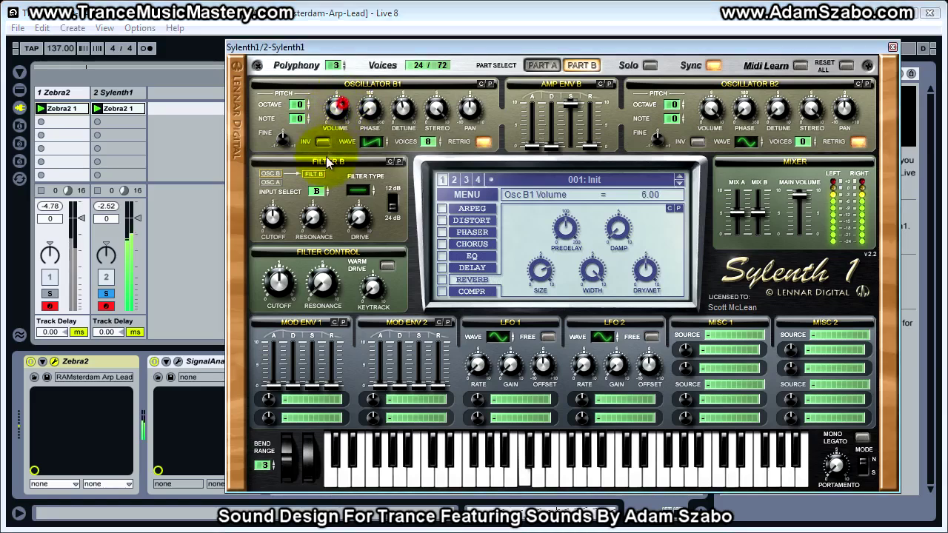
left_click_drag(325, 193, 321, 170)
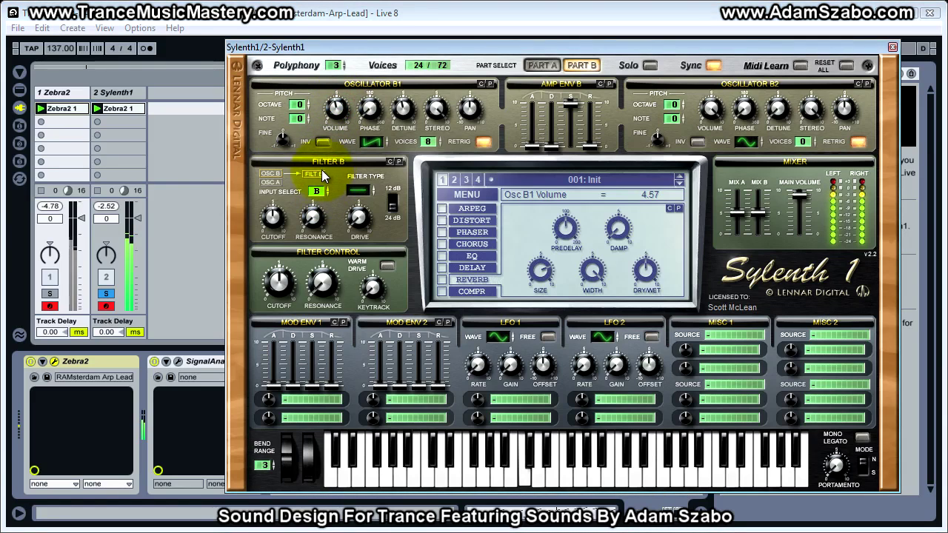
left_click(49, 294)
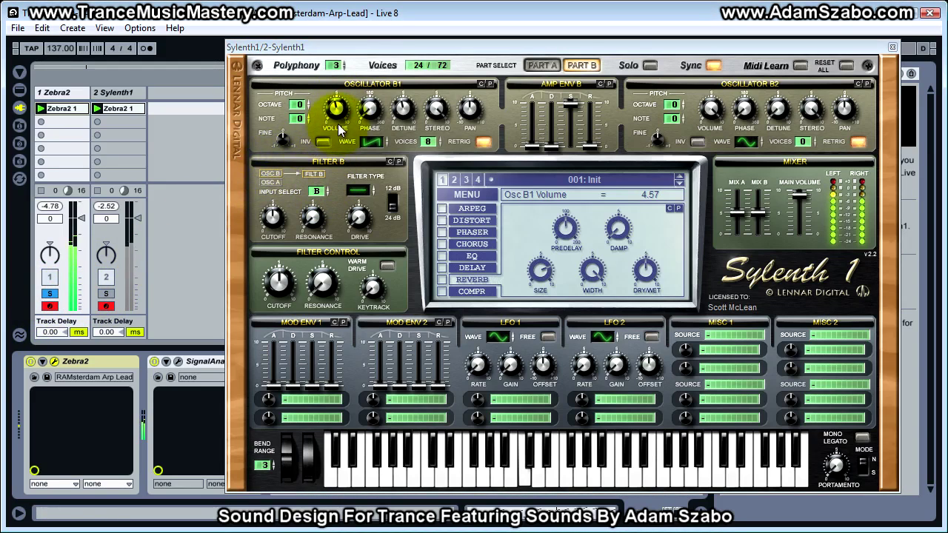
left_click_drag(339, 119, 300, 150)
left_click(109, 292)
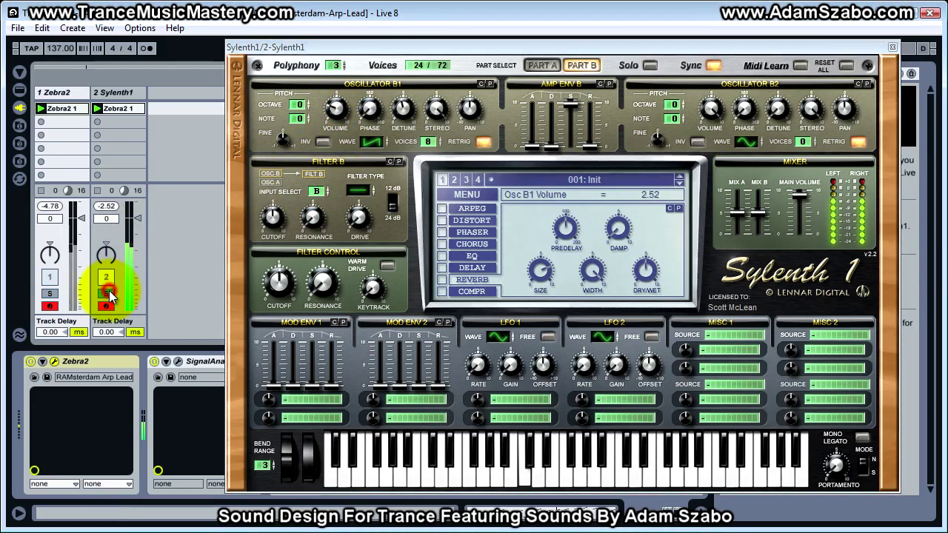
left_click_drag(333, 115, 333, 103)
left_click(50, 293)
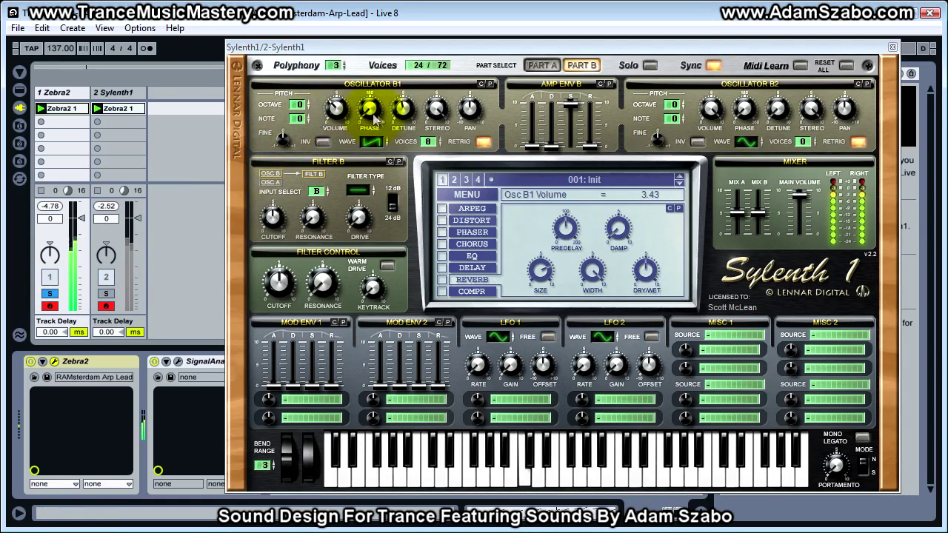
Try Oscillator B1's detune at 4.24, switching the solo between Zebra2 and Sylenth1
left_click(403, 110)
left_click_drag(403, 110, 400, 122)
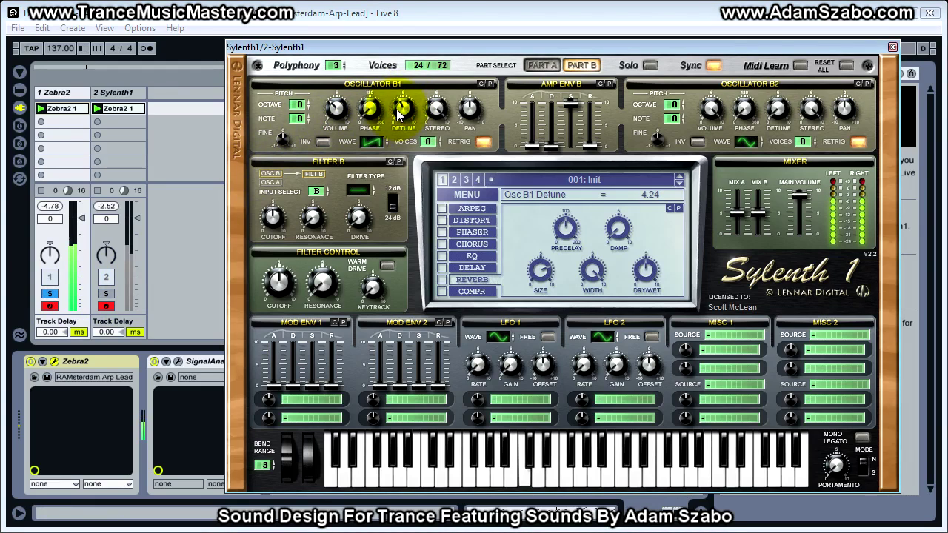
left_click(105, 294)
Try Oscillator B1 with volume 2.76 and detune 4.33, and compare it with the soloed Zebra2 track
mouse_move(337, 105)
left_mouse_down()
mouse_move(330, 119)
mouse_move(346, 178)
mouse_move(330, 127)
mouse_move(337, 122)
left_mouse_up()
left_click(379, 142)
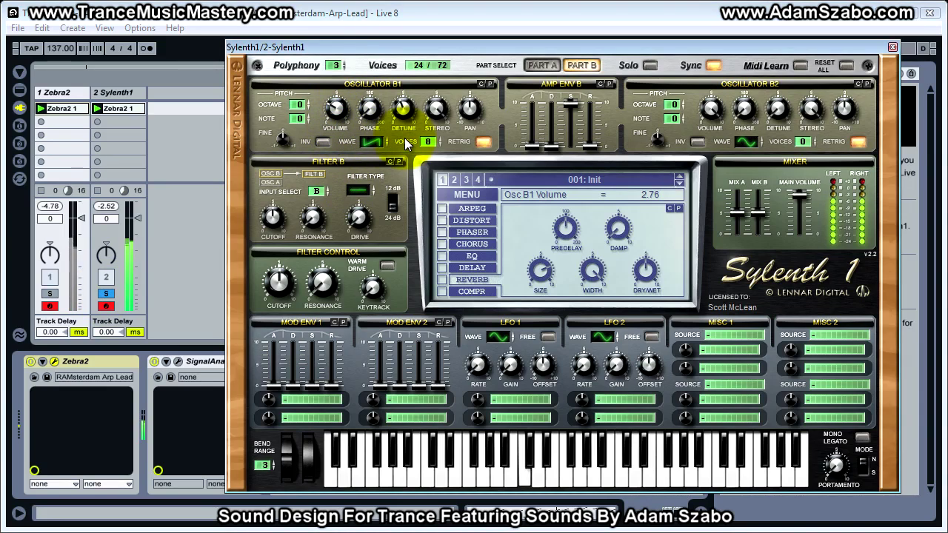
left_click(412, 107)
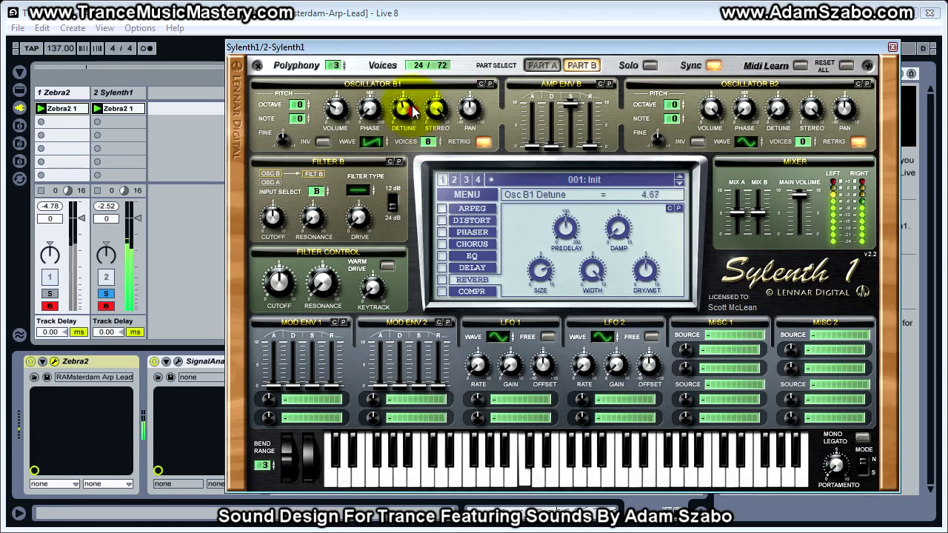
left_click_drag(413, 109, 413, 112)
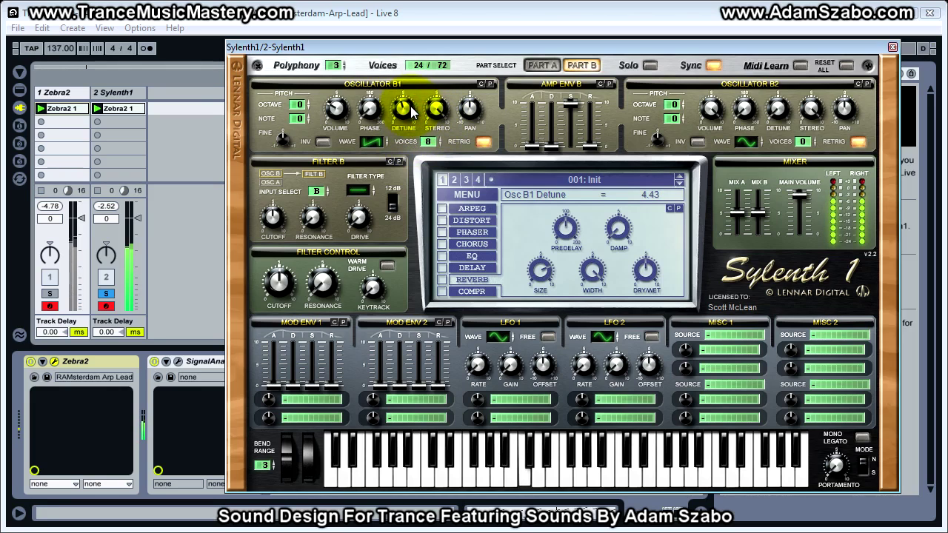
left_click(50, 294)
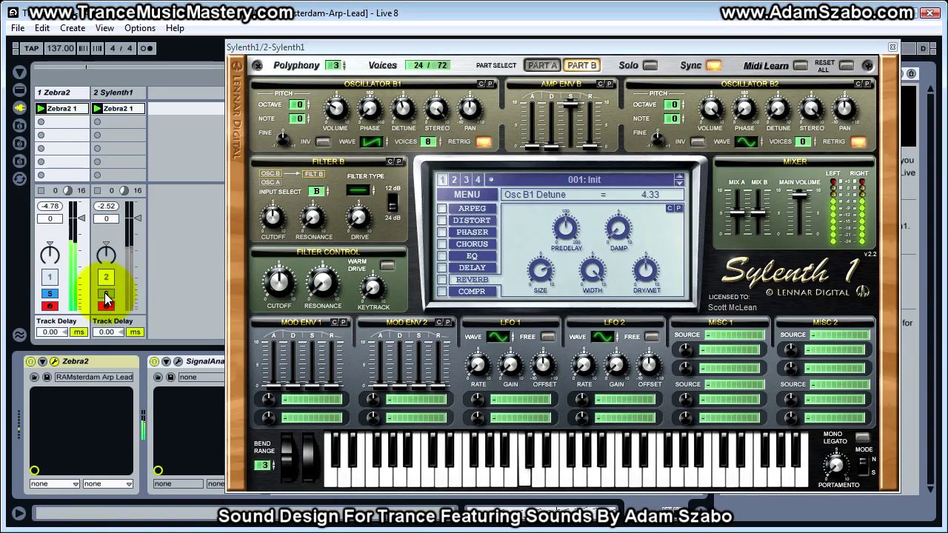
left_click(106, 294)
Try raising Oscillator B1's volume to 4.57 and compare Sylenth1 with the soloed Zebra2 track
left_click_drag(348, 112, 344, 88)
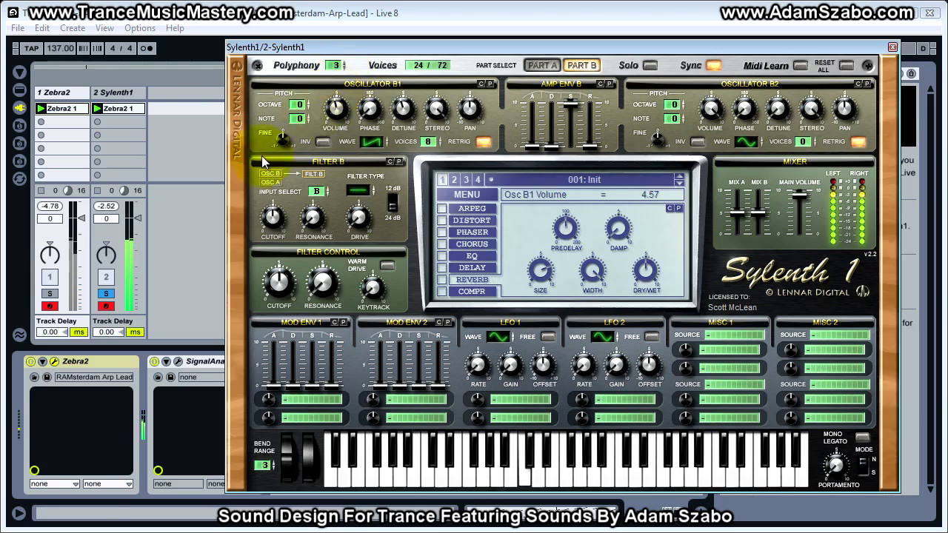
left_click(52, 294)
left_click(106, 294)
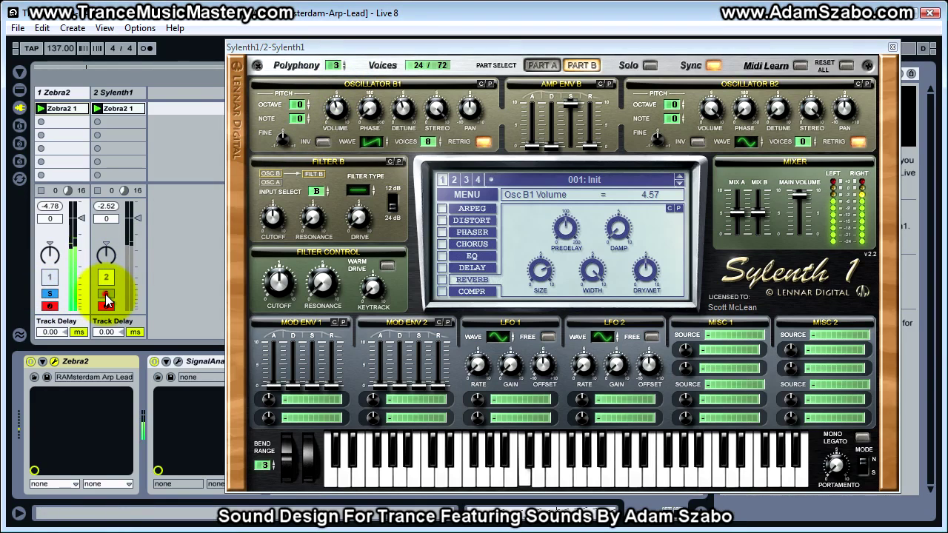
left_click(106, 294)
Lower Oscillator B1's volume and raise its detune to 5.43, comparing repeatedly with the soloed Zebra2 track
left_click_drag(407, 122, 405, 101)
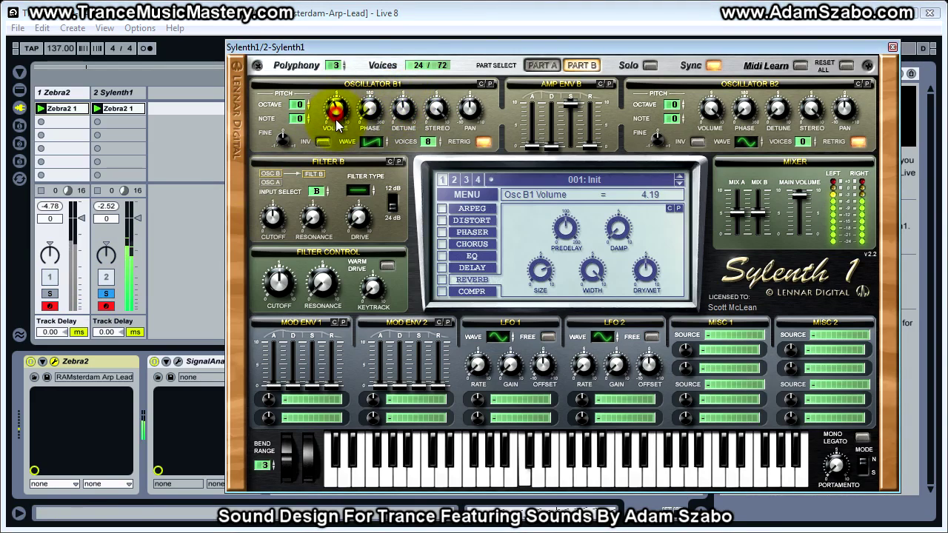
left_click_drag(406, 121, 406, 103)
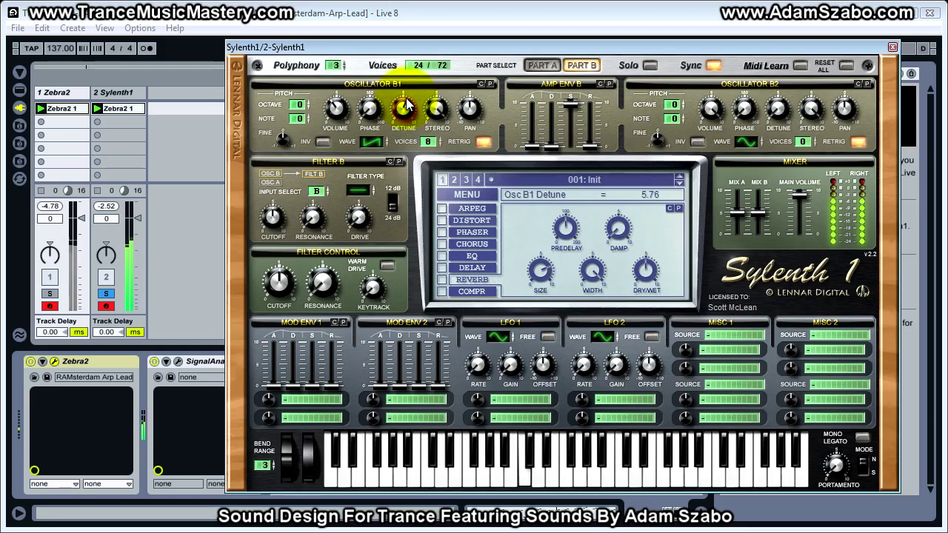
left_click_drag(405, 106, 404, 122)
left_click(50, 294)
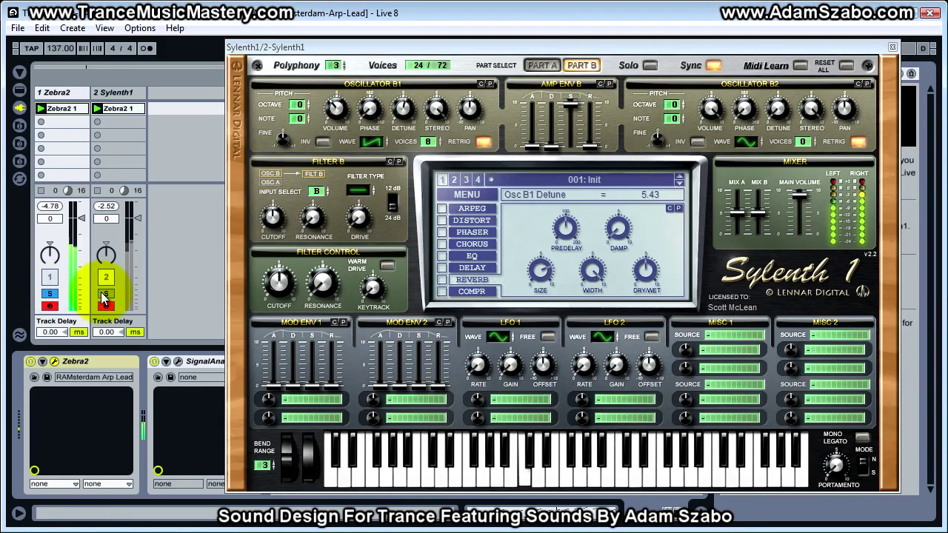
left_click(104, 294)
left_click(70, 301)
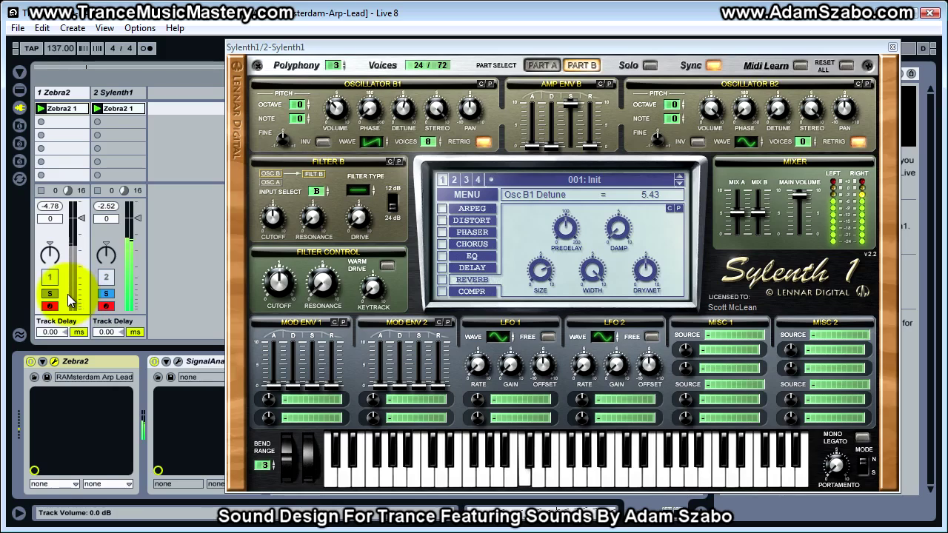
left_click(56, 296)
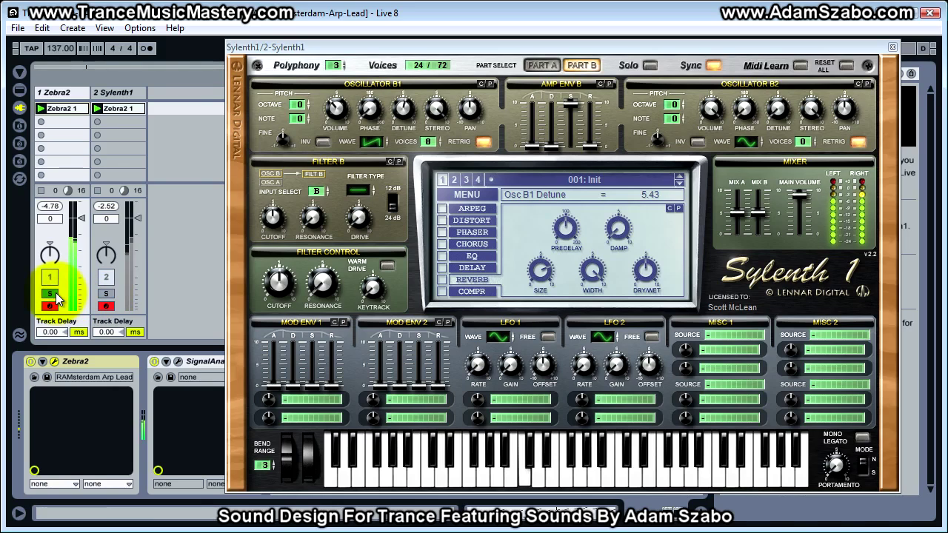
left_click(105, 294)
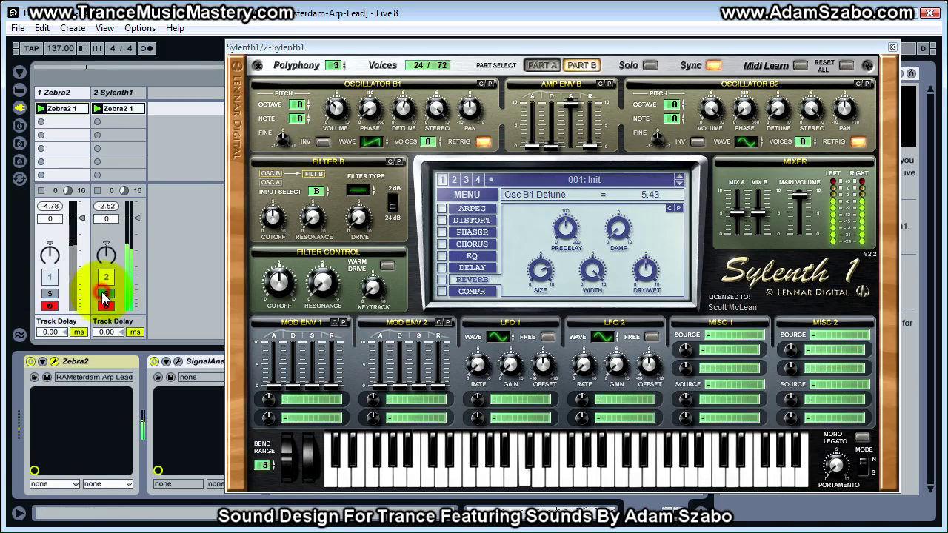
Set Oscillator B1's stereo to 4.95 and compare Sylenth1 with the soloed Zebra2 track
mouse_move(437, 109)
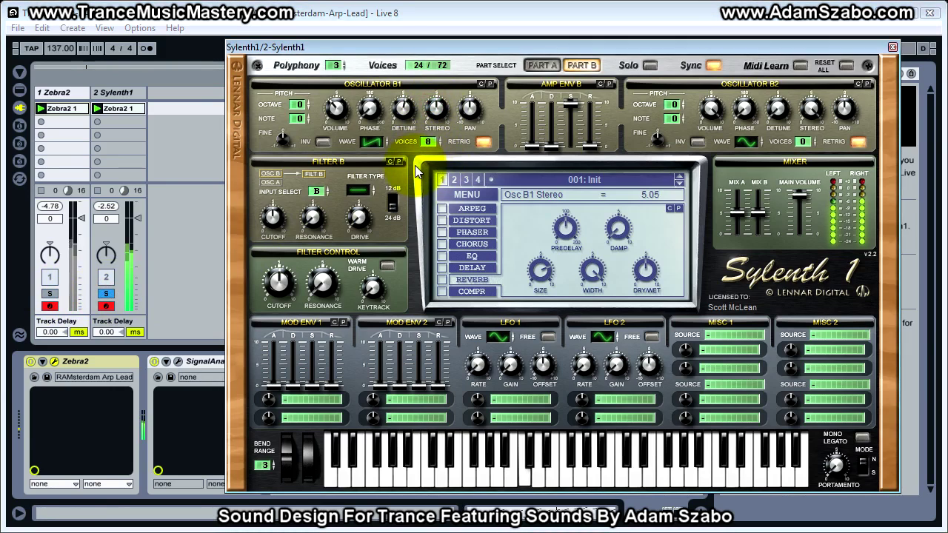
left_click(52, 295)
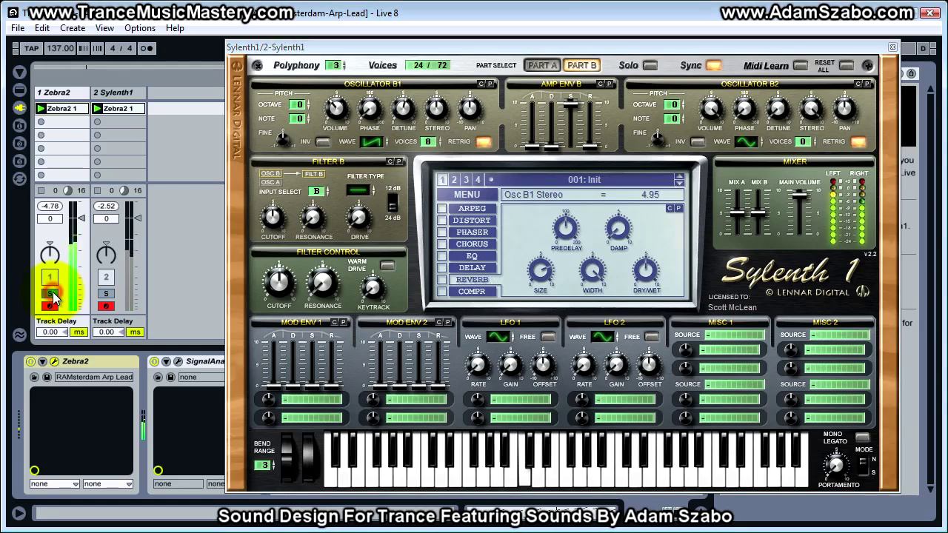
left_click(104, 293)
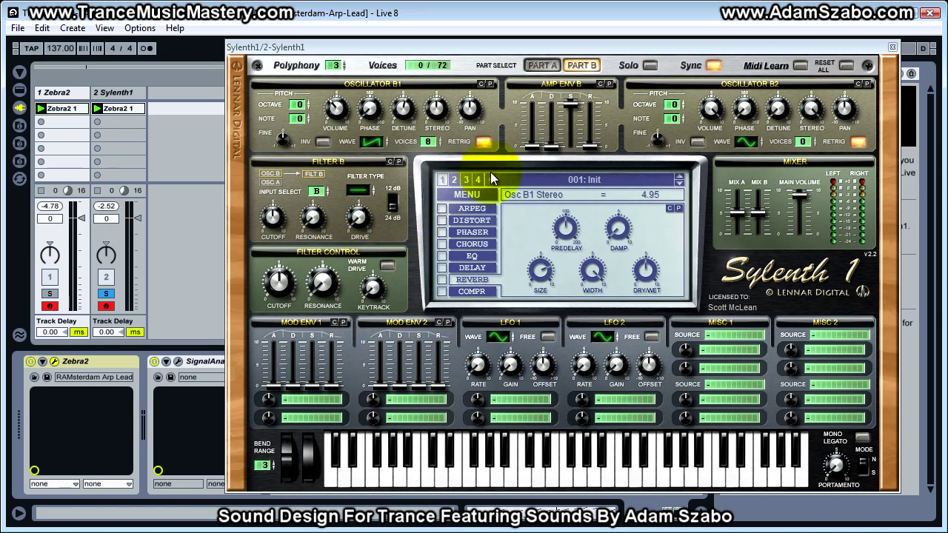
Turn Retrig off and Invert on for Oscillator B1, and compare Sylenth1 with the soloed Zebra2 track
left_click(482, 144)
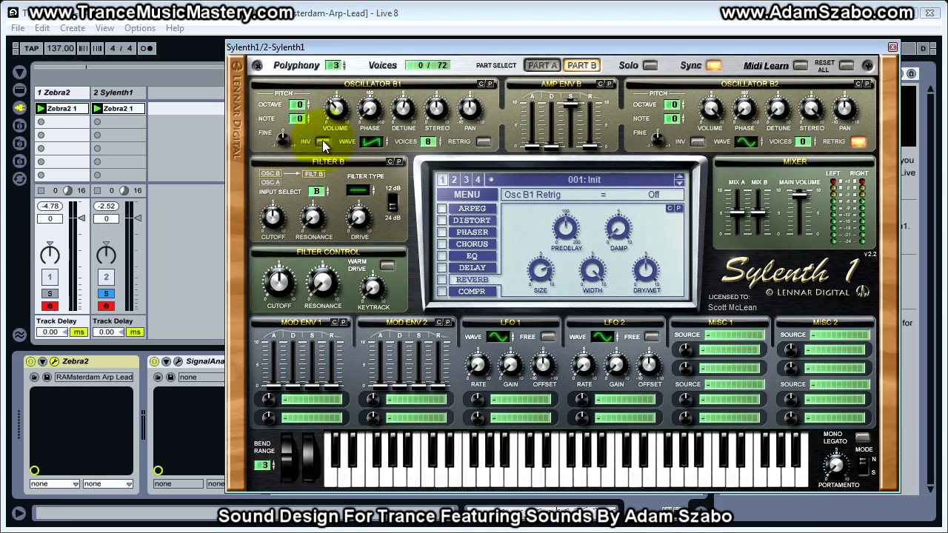
left_click(322, 142)
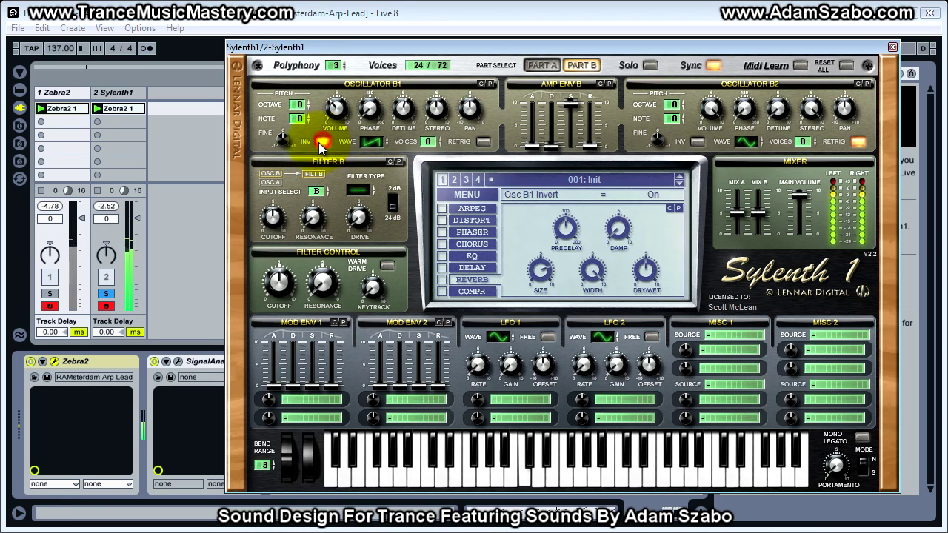
left_click(50, 293)
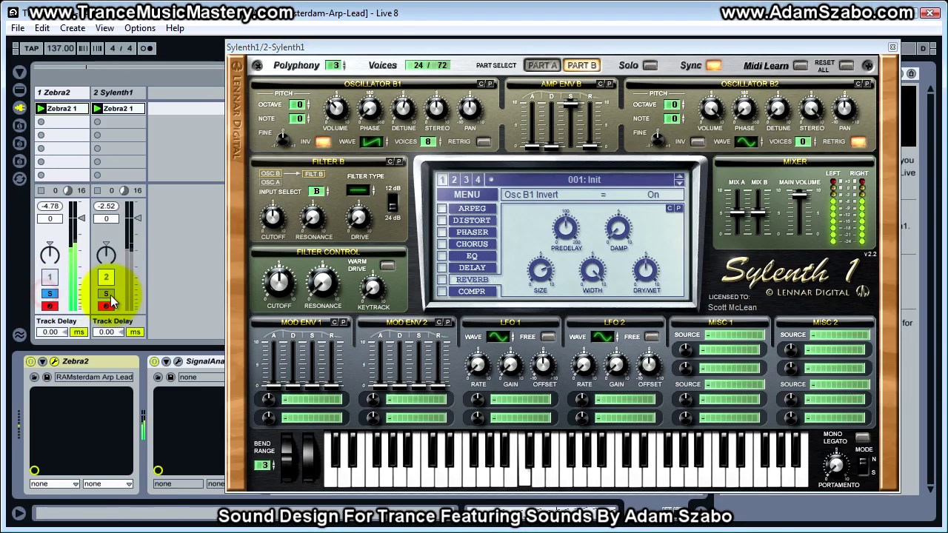
left_click(108, 294)
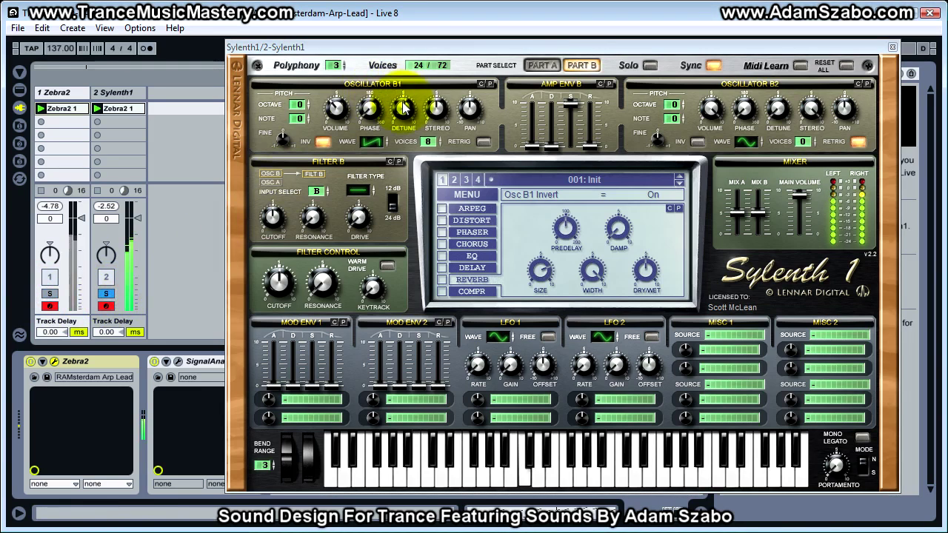
Try Oscillator B1's detune at 4.52 and then set it to 5.33, comparing with the soloed Zebra2 track
left_click(49, 293)
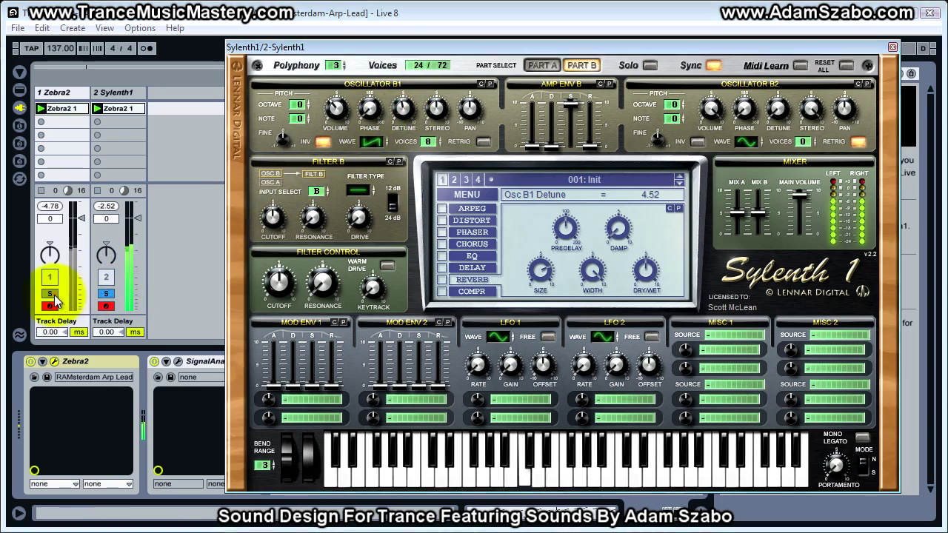
left_click(108, 294)
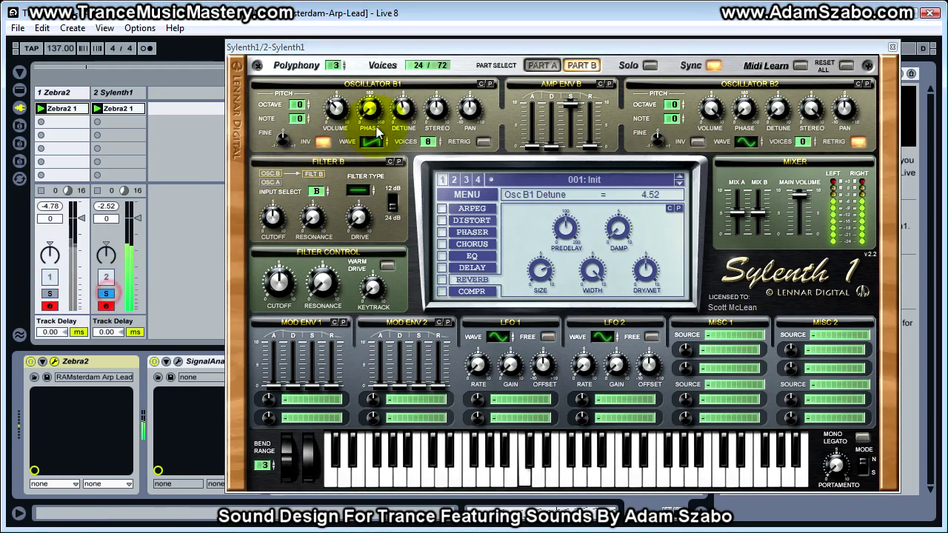
left_click_drag(404, 111, 406, 98)
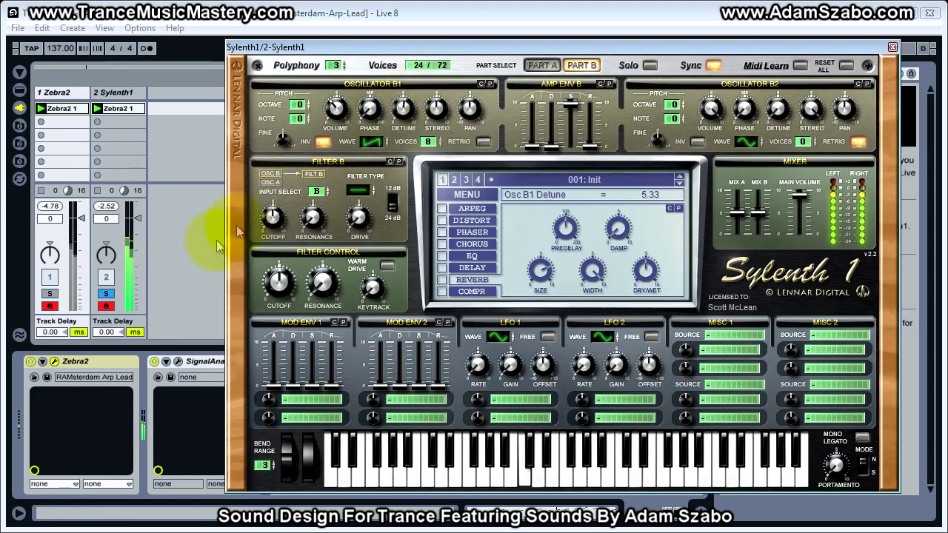
left_click(50, 294)
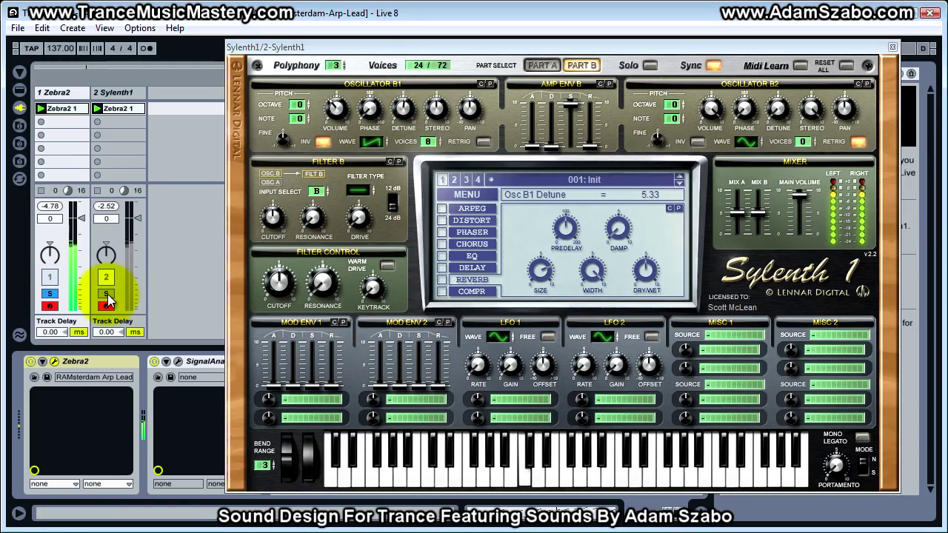
Copy Part A's amp envelope in Sylenth1 and paste it into Part B's amp envelope
left_click(108, 295)
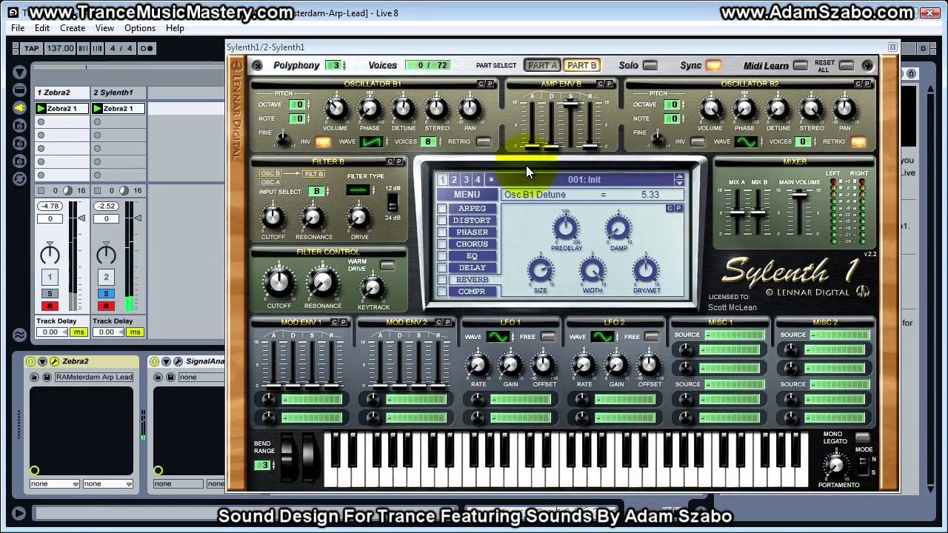
left_click(544, 65)
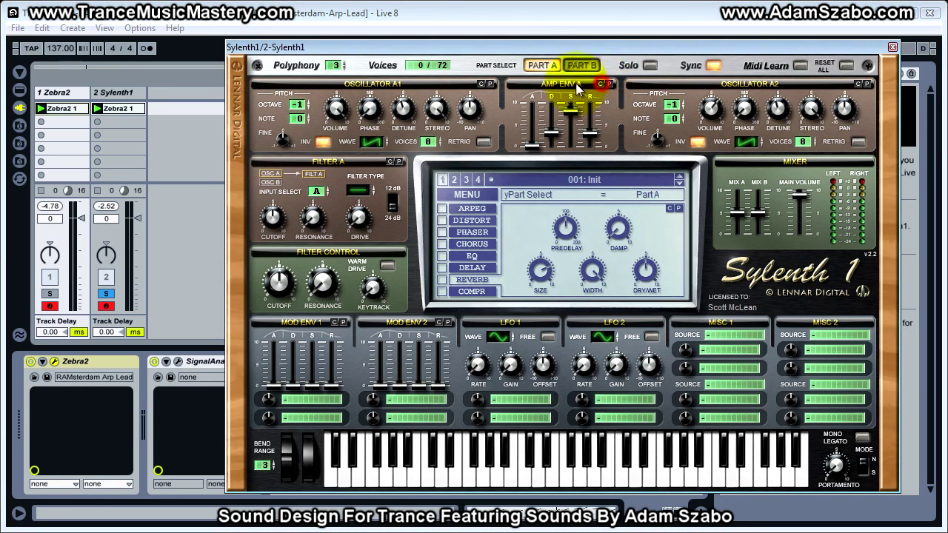
left_click(590, 65)
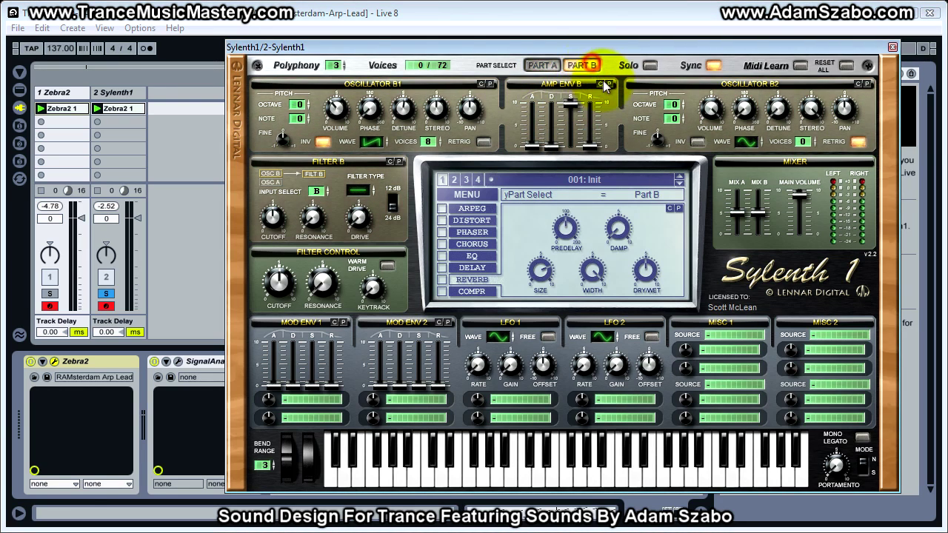
left_click(608, 86)
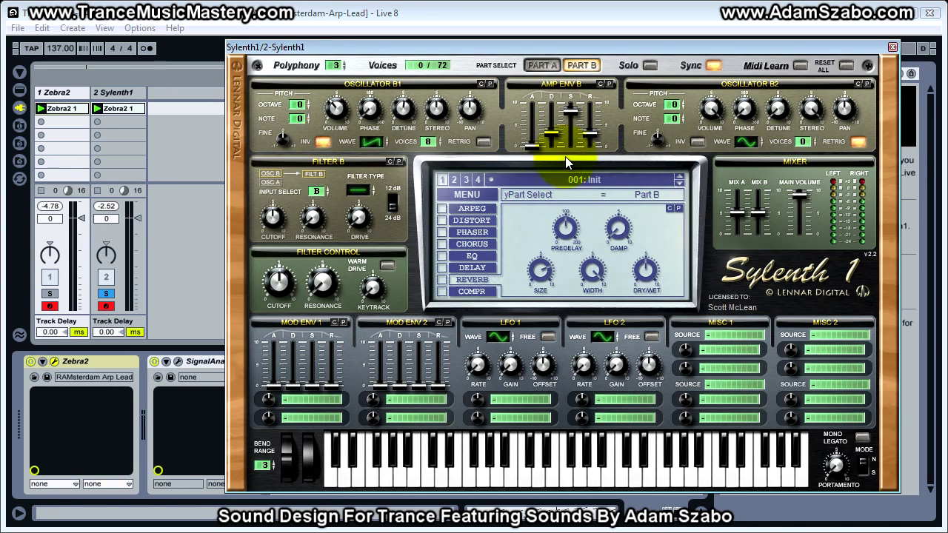
Inspect the mixer settings of OSC 4 in Zebra2 and compare the sound with OSC 4 off and on
left_click_drag(624, 72, 274, 35)
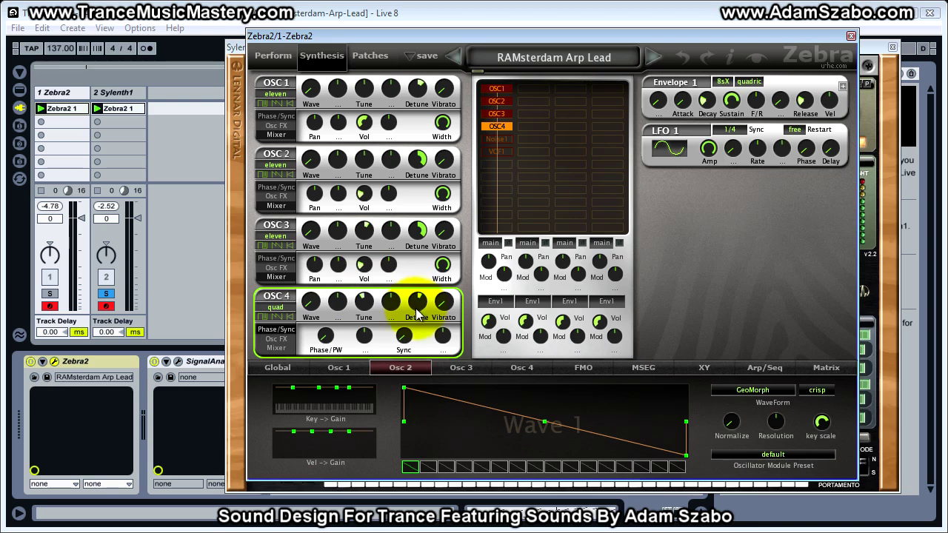
left_click(276, 347)
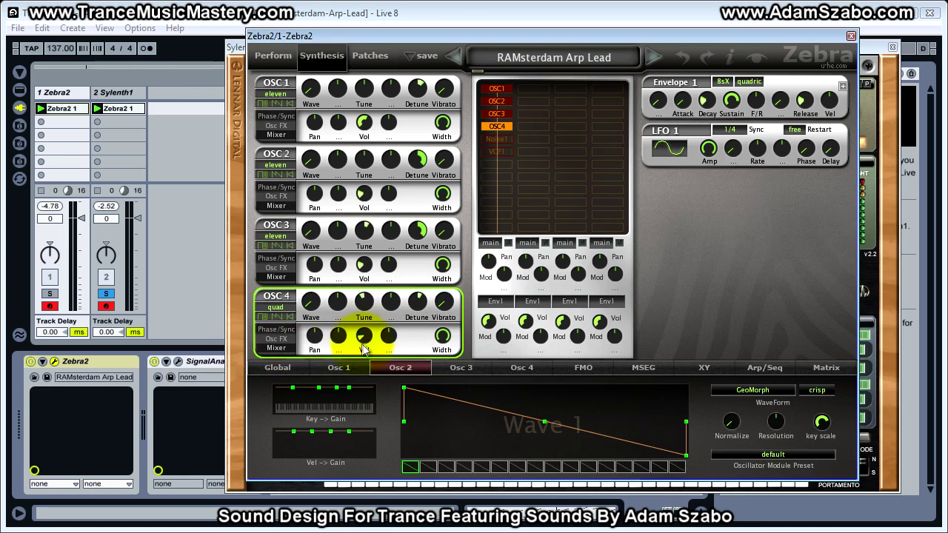
left_click(497, 126)
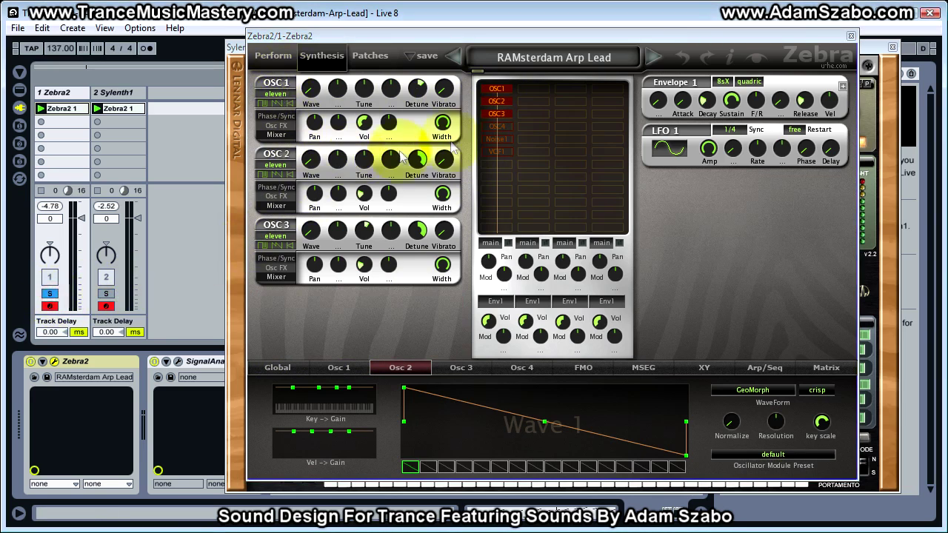
left_click(502, 126)
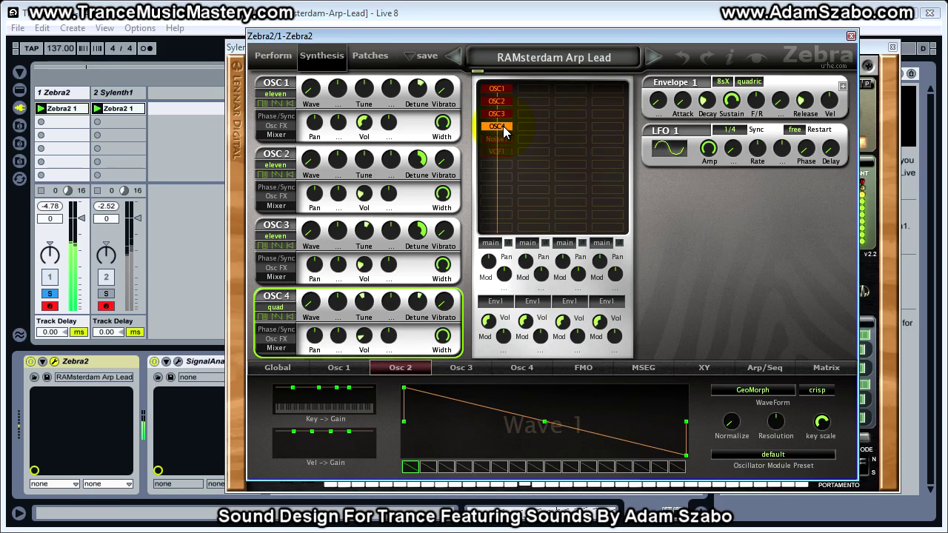
left_click(503, 126)
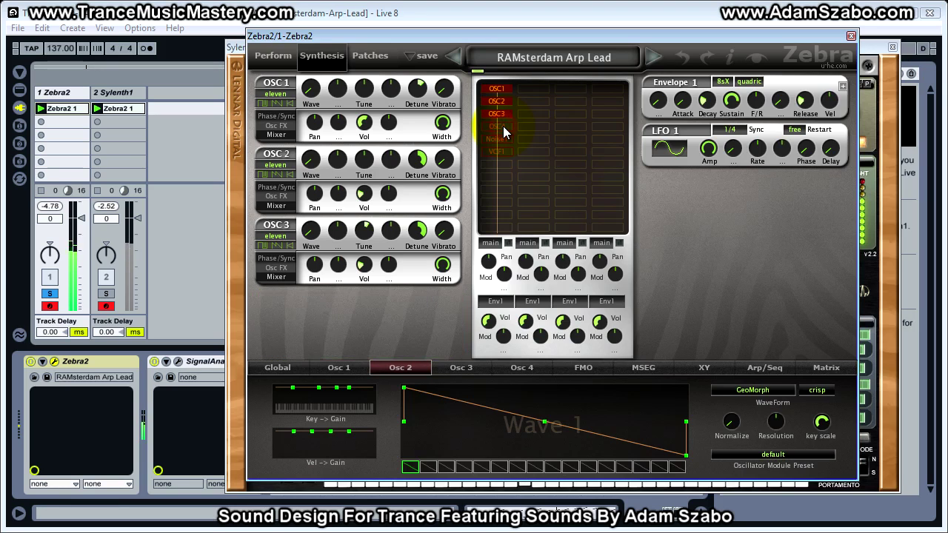
left_click(503, 125)
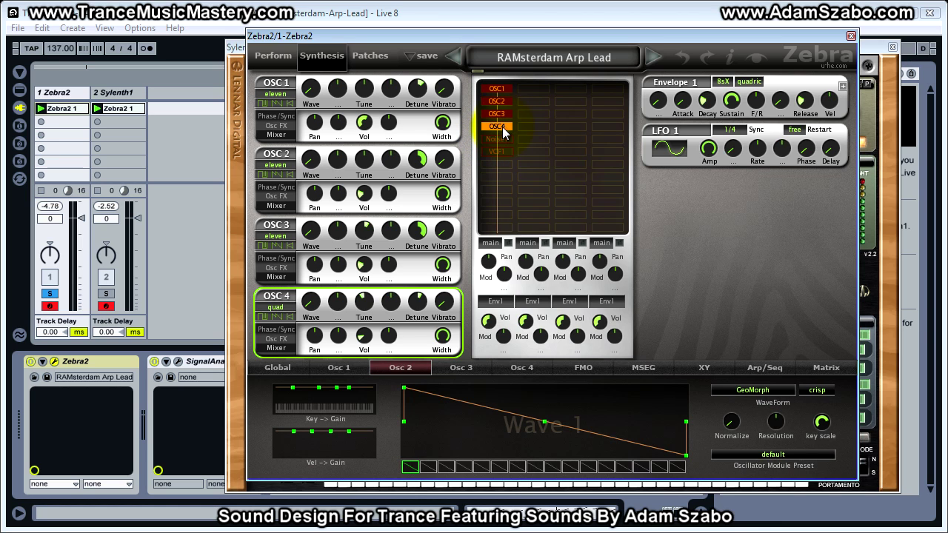
Set Sylenth1's Oscillator B2 to octave -2, 4 voices, detune 2.10 and volume 10.00, with the Sylenth1 track soloed
left_click(490, 38)
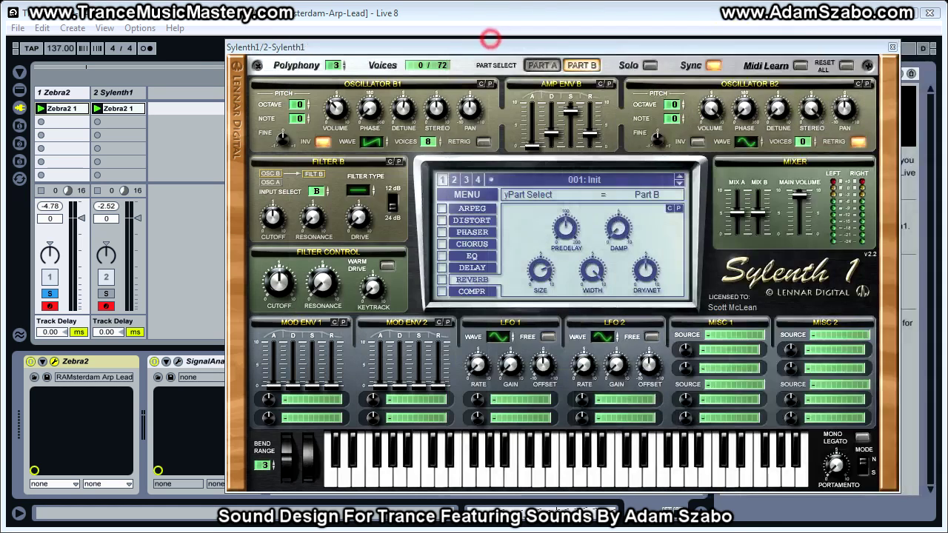
left_click(672, 106)
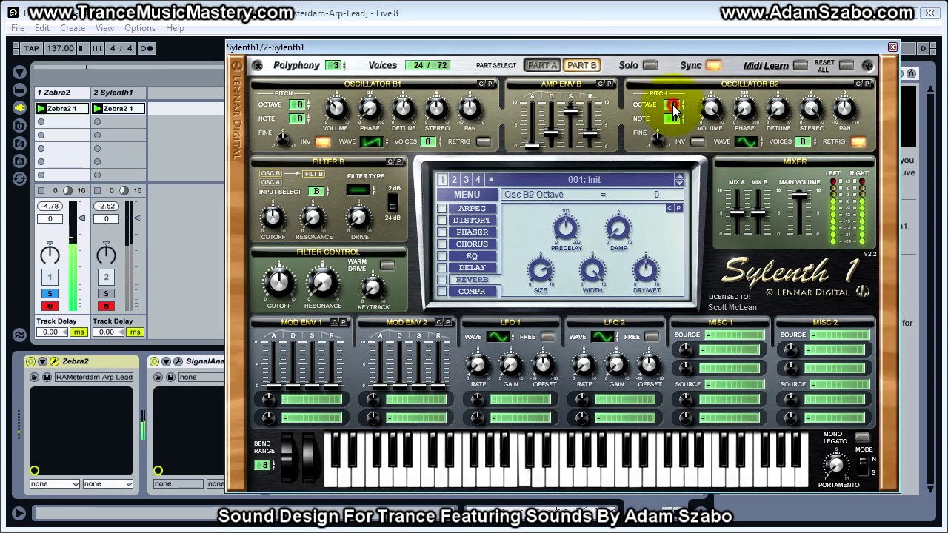
left_click(110, 291)
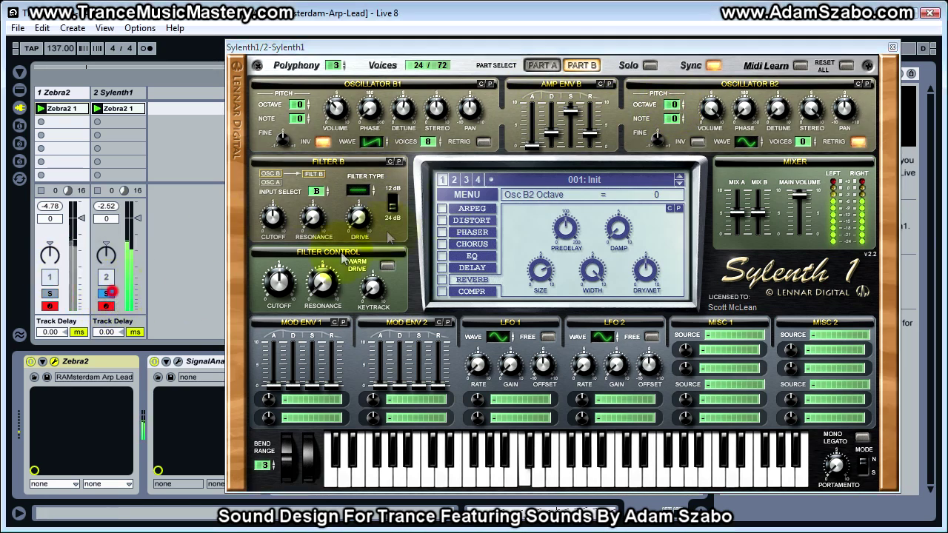
left_click_drag(800, 142, 802, 96)
left_click_drag(676, 109, 709, 98)
left_click_drag(709, 161, 710, 199)
left_click_drag(774, 126, 781, 106)
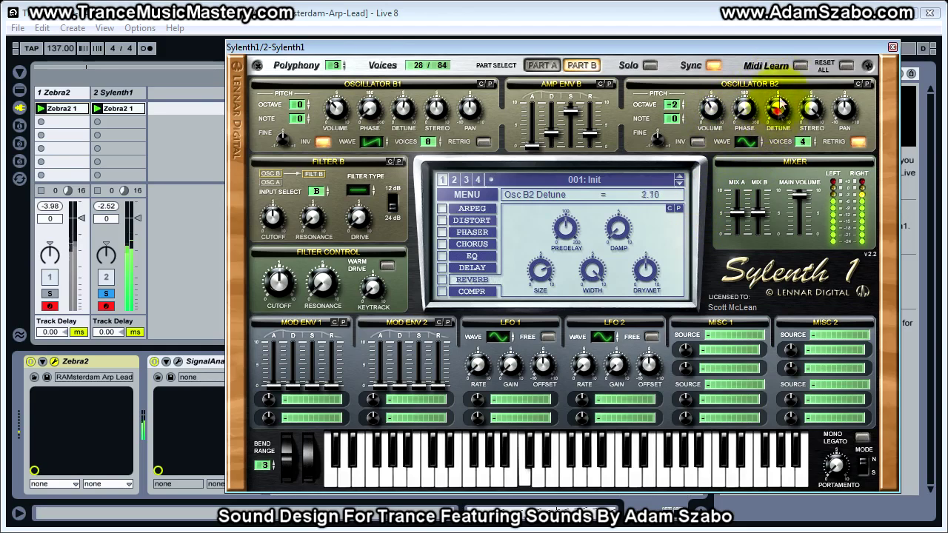
left_click_drag(710, 109, 715, 47)
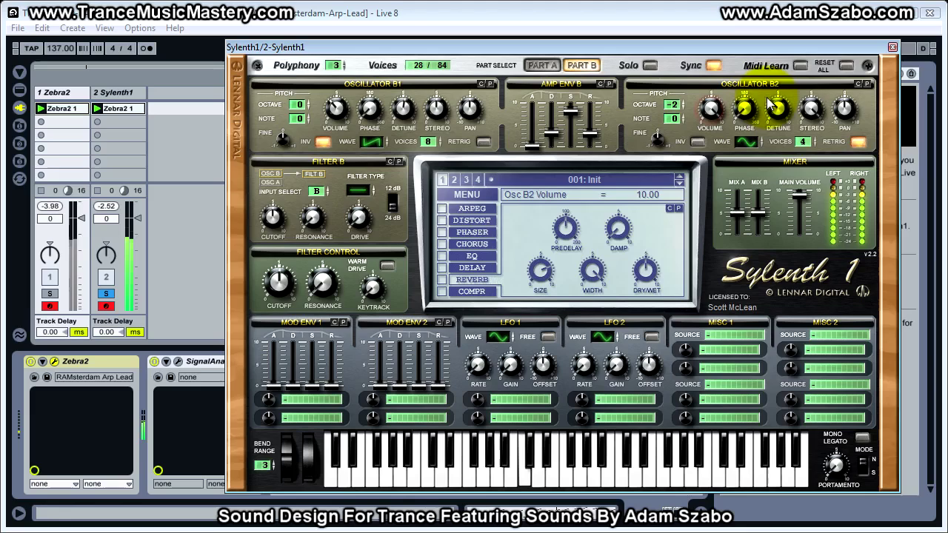
mouse_move(774, 111)
left_mouse_down()
mouse_move(773, 102)
mouse_move(769, 123)
left_mouse_up()
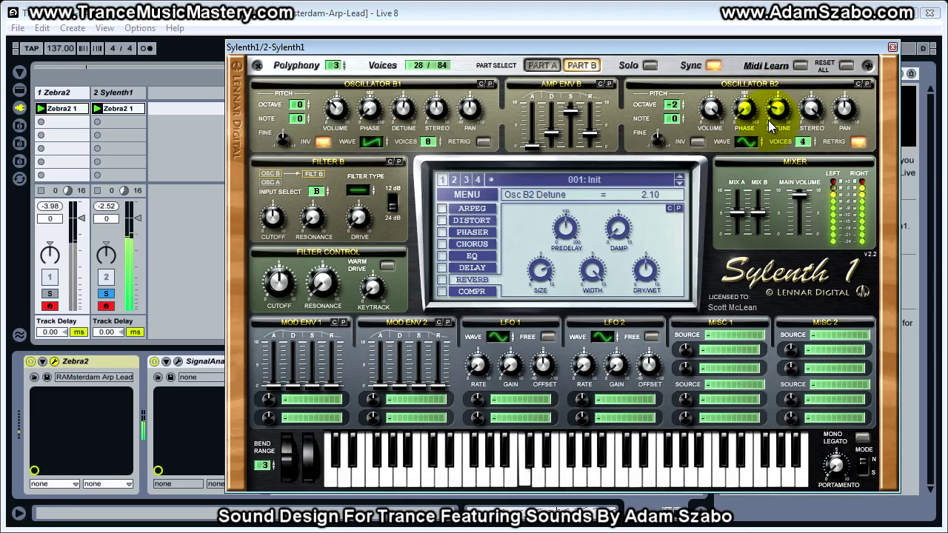
Try Oscillator B2's volume at 5.33 and then at 4.57, comparing Sylenth1 with the soloed Zebra2 track
left_click_drag(712, 111, 677, 172)
left_click(106, 294)
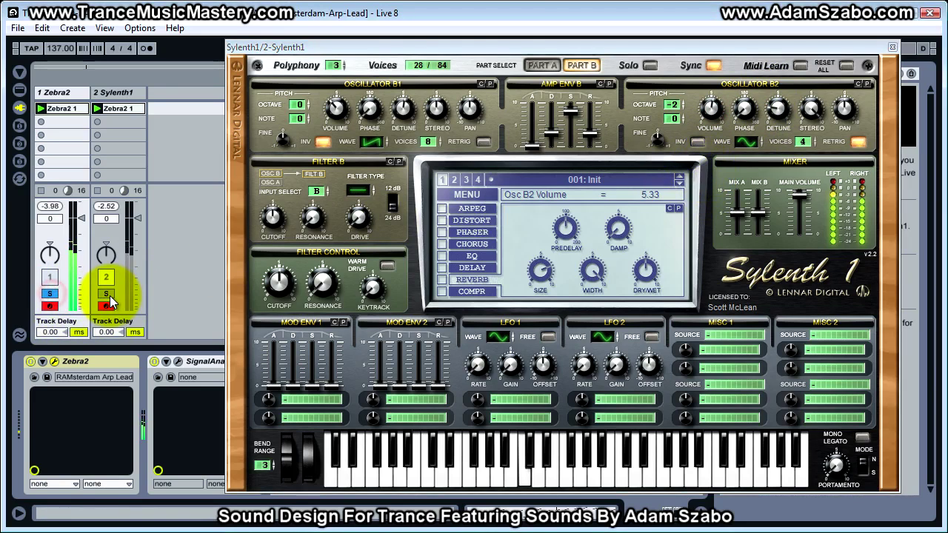
left_click_drag(710, 110, 710, 141)
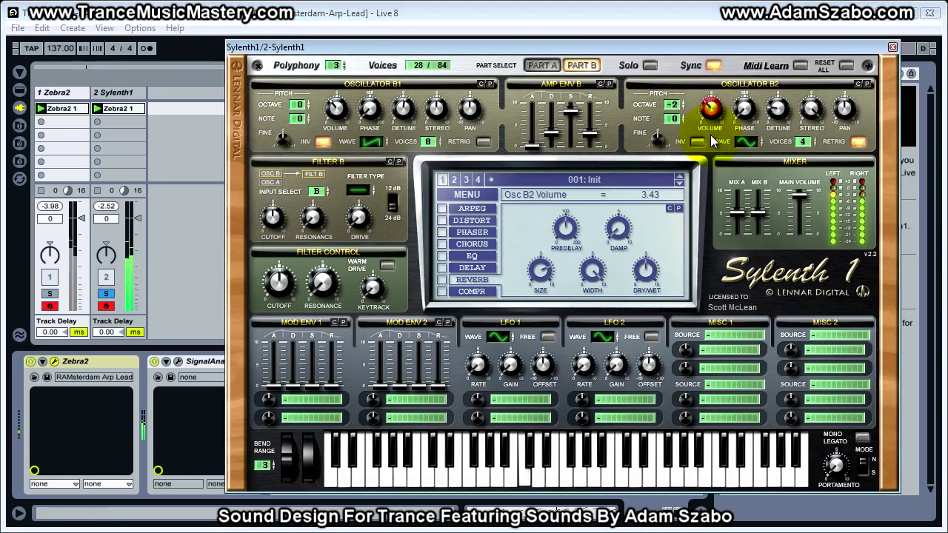
left_click(49, 293)
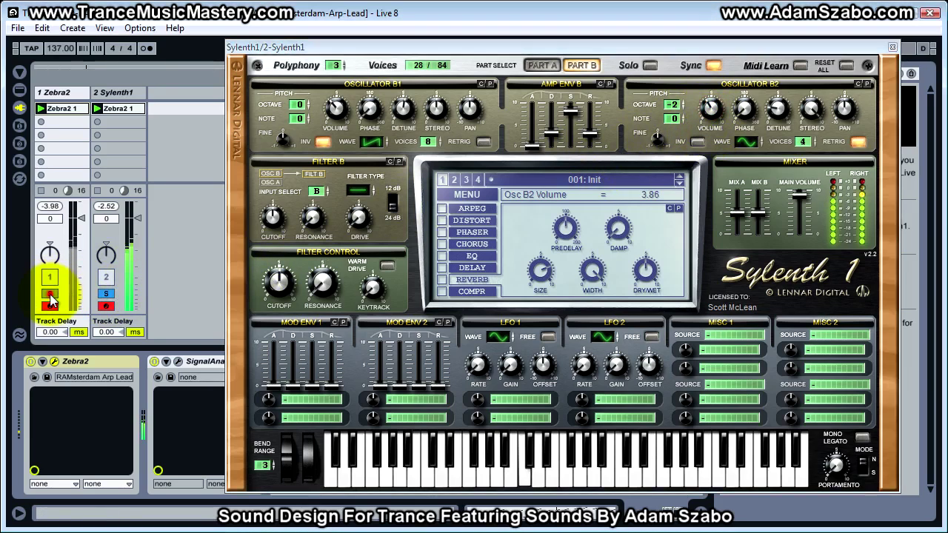
left_click(106, 294)
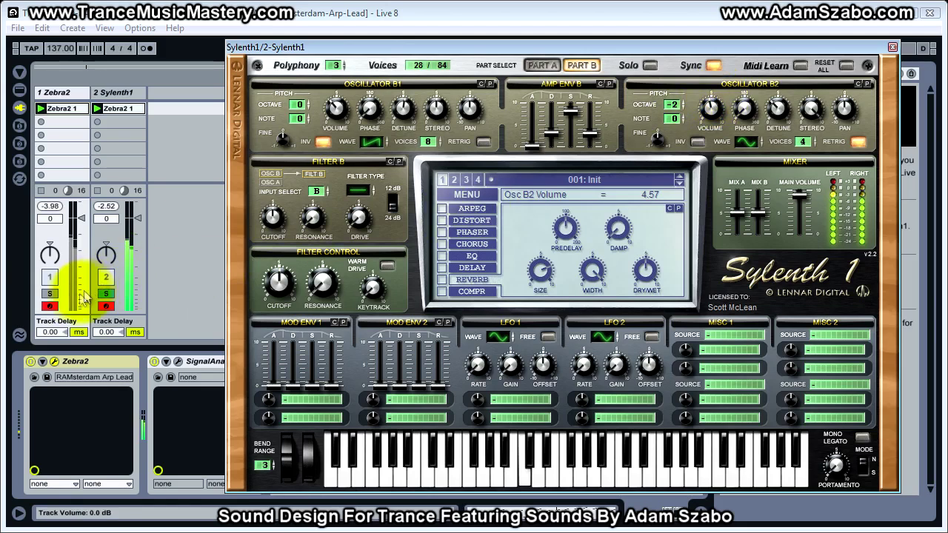
left_click(54, 295)
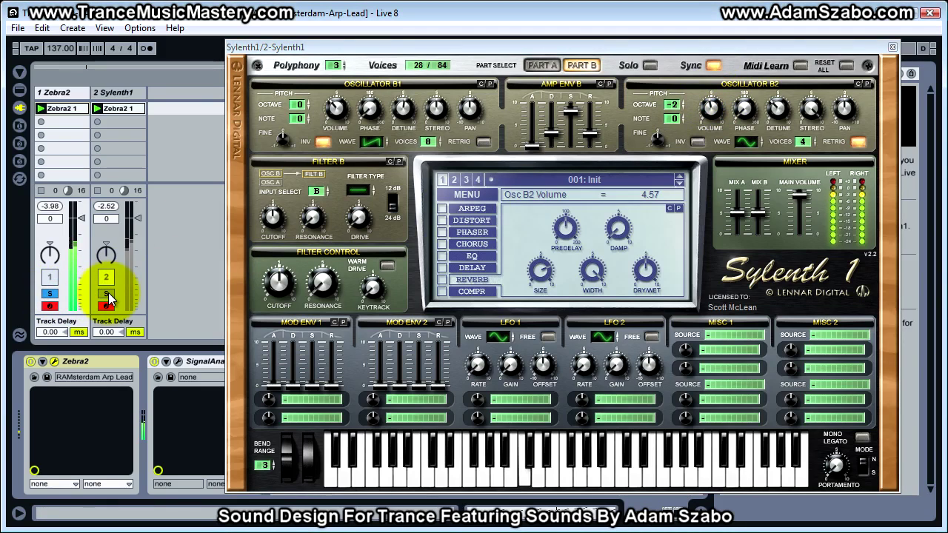
left_click(106, 294)
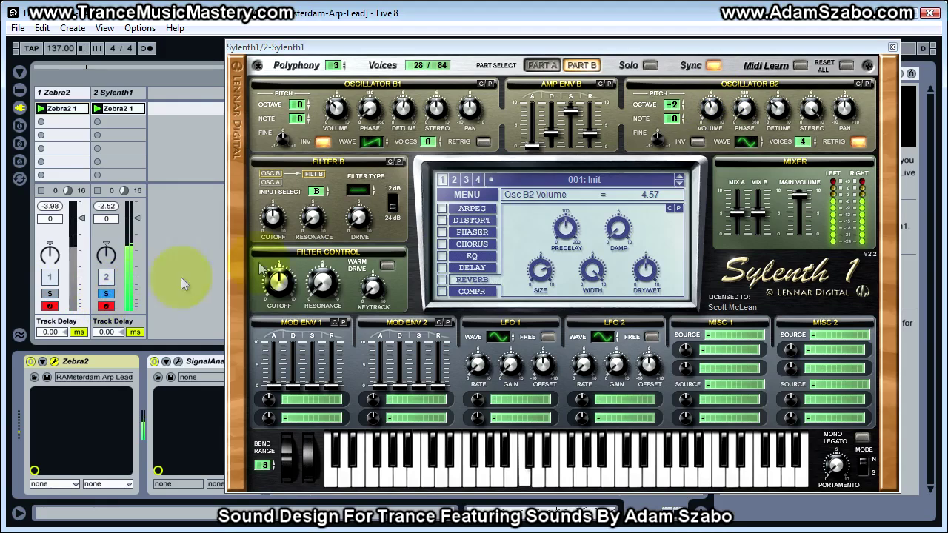
Lower Oscillator B2's volume to 3.52 and then to 3.05, comparing Sylenth1 with the soloed Zebra2 track
left_click_drag(710, 111, 710, 123)
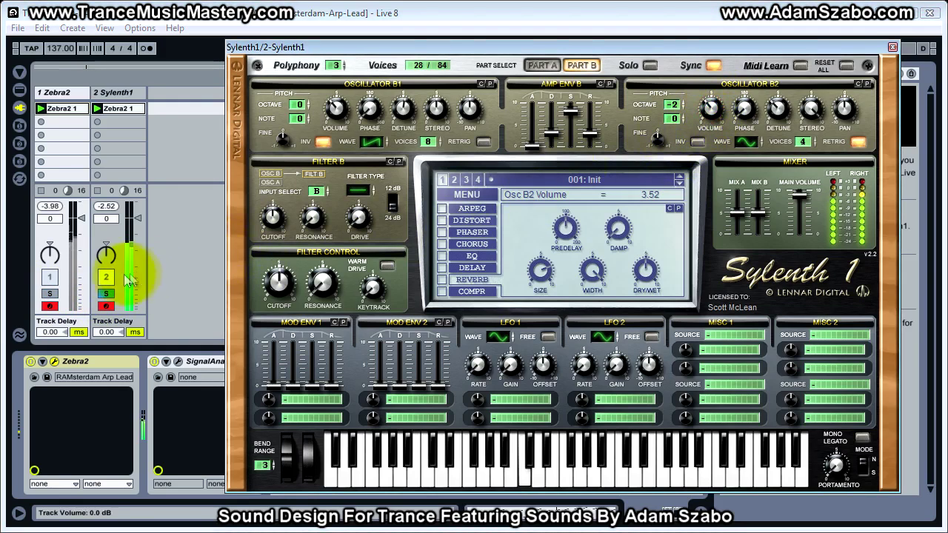
left_click(51, 293)
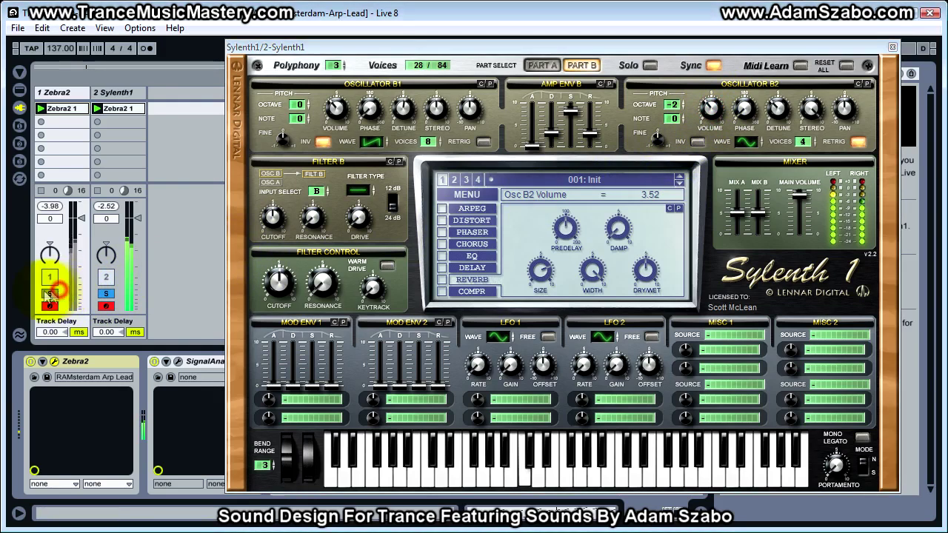
left_click(104, 293)
left_click_drag(711, 110, 712, 119)
left_click(50, 292)
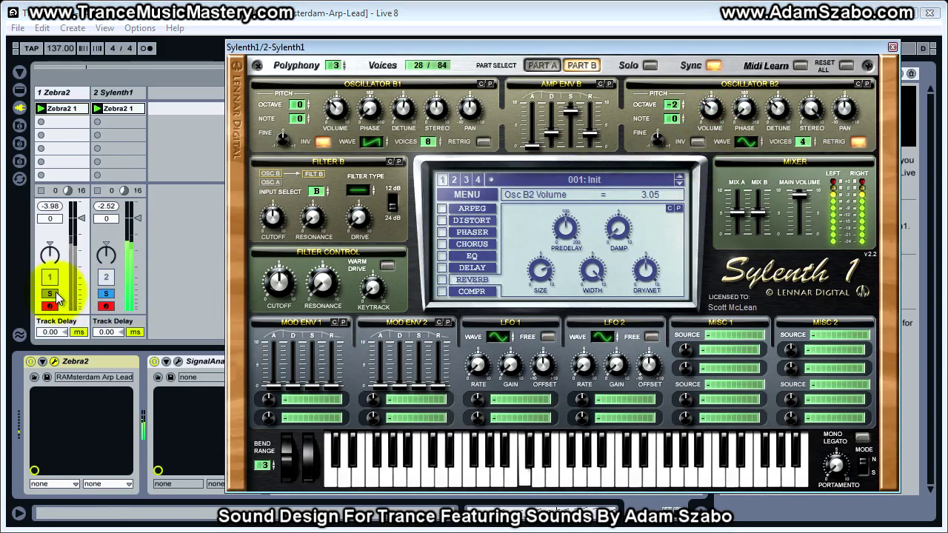
left_click(106, 294)
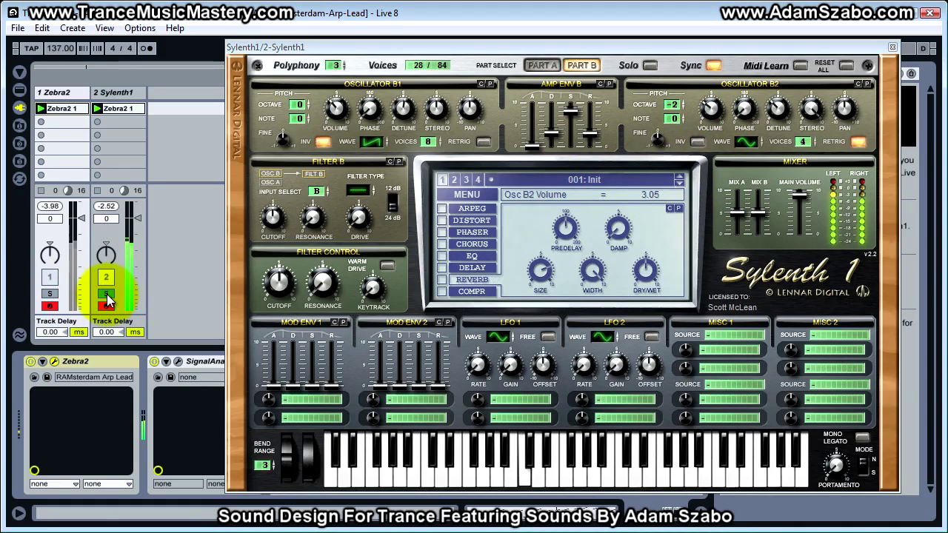
Enable Noise1 in Zebra2, look through its modules, and return to Sylenth1
left_click(721, 191)
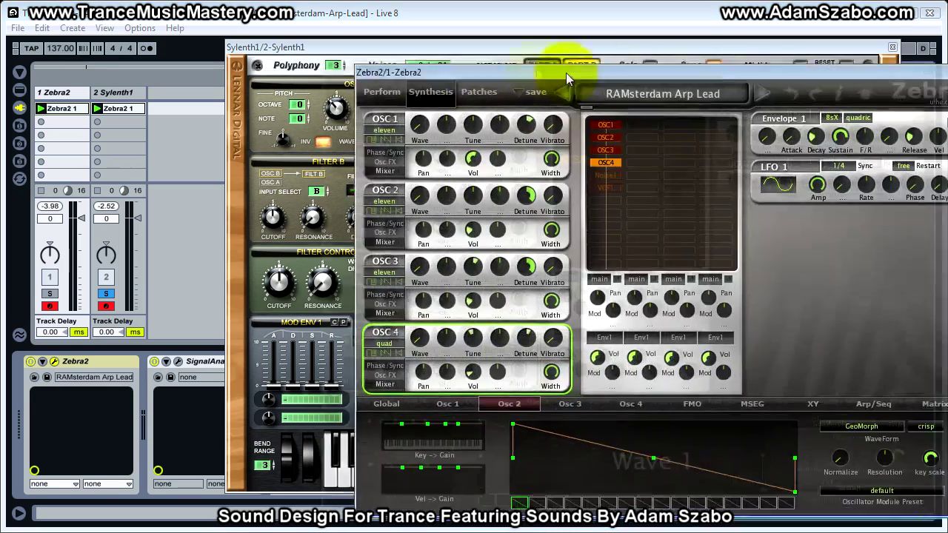
left_click(520, 83)
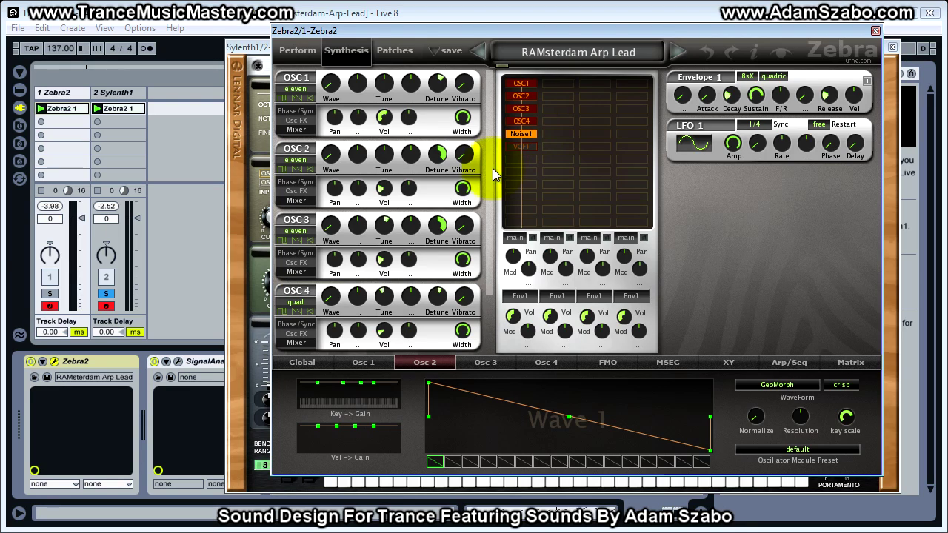
left_click_drag(492, 168, 508, 302)
left_click_drag(402, 34, 947, 46)
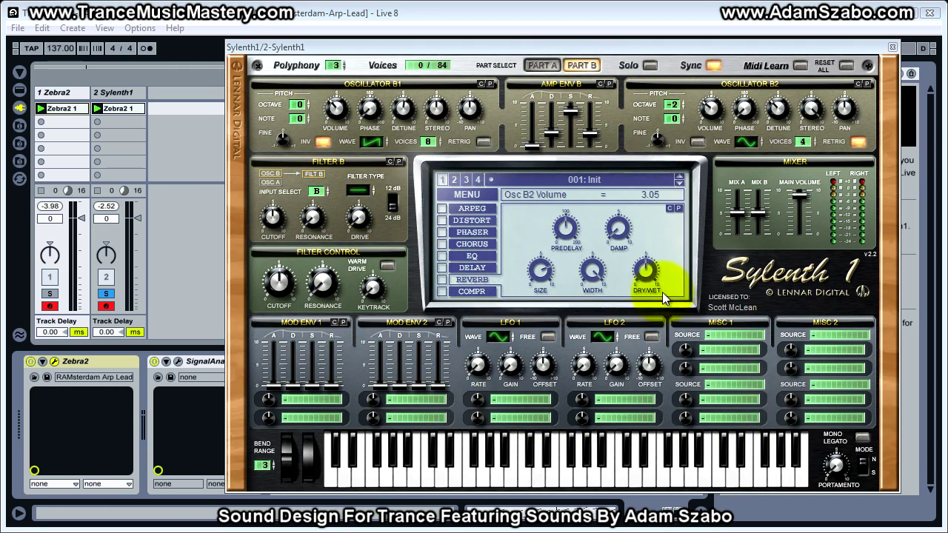
Turn on Sylenth1's EQ, set the treble frequency to 9289.34 Hz and treble to 9.07 dB, and compare with Zebra2
left_click(454, 257)
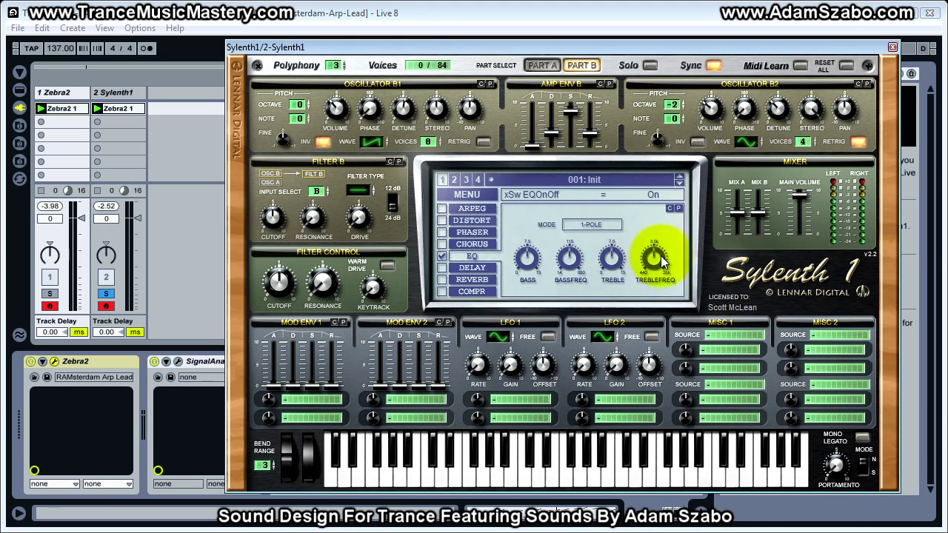
left_click_drag(656, 257, 617, 230)
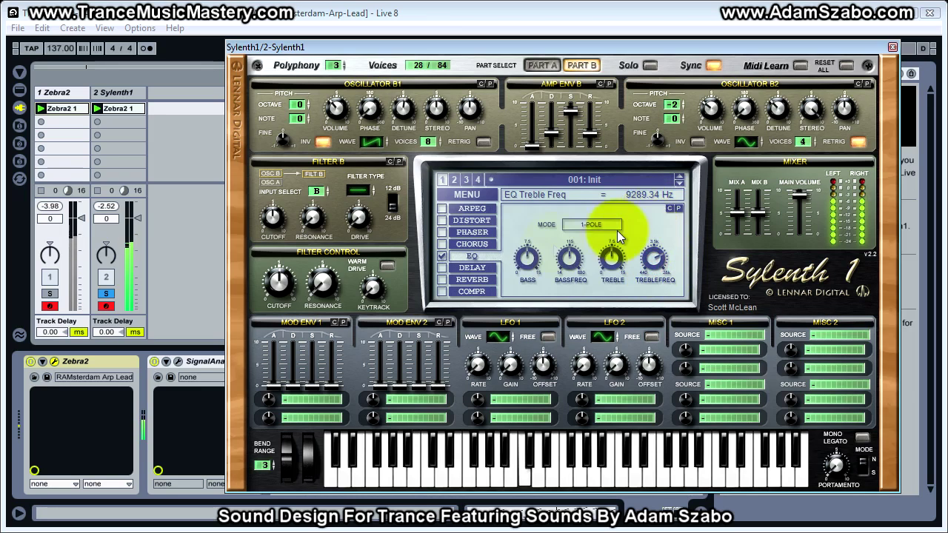
left_click(106, 293)
mouse_move(612, 257)
left_mouse_down()
mouse_move(616, 242)
mouse_move(615, 260)
left_mouse_up()
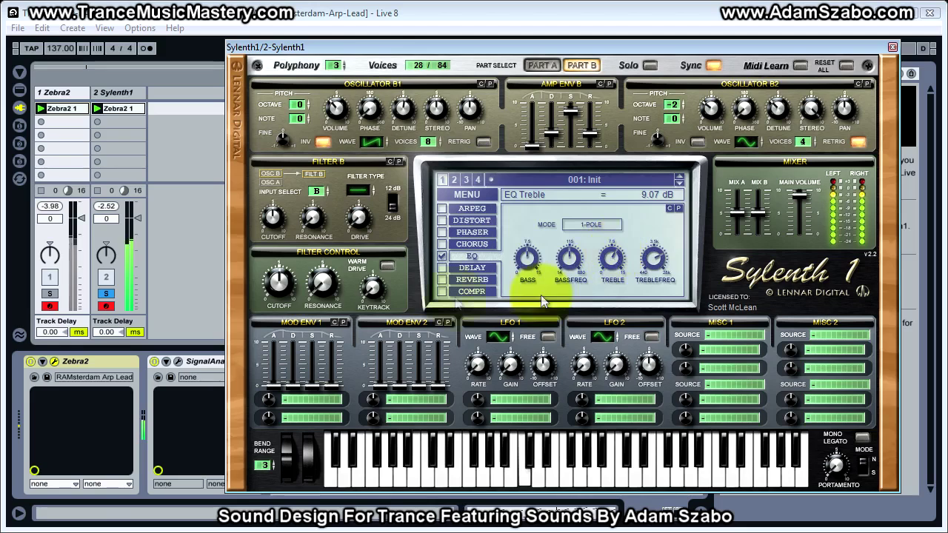
left_click(50, 293)
left_click(107, 297)
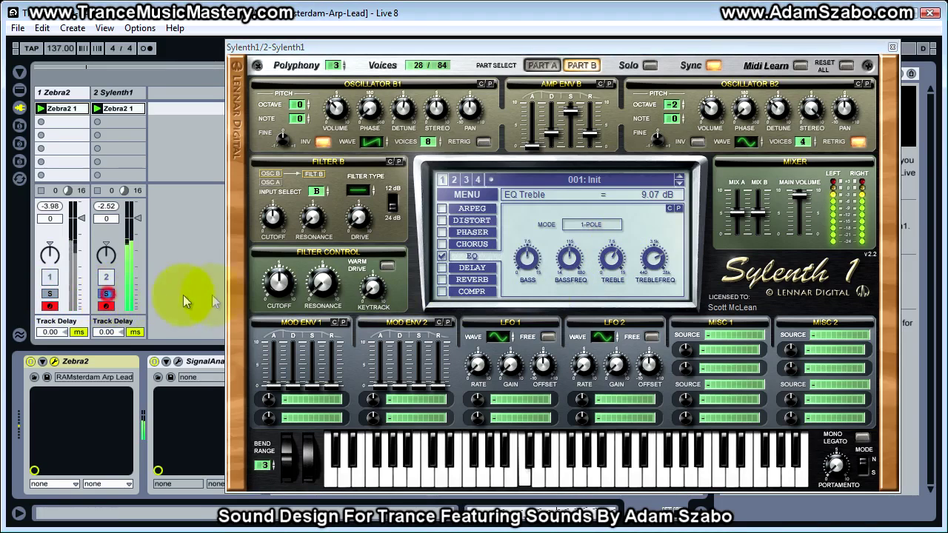
Lower the EQ's treble frequency, set treble to 5.57 dB, and compare Sylenth1 with the soloed Zebra2 track
left_click_drag(650, 258, 608, 279)
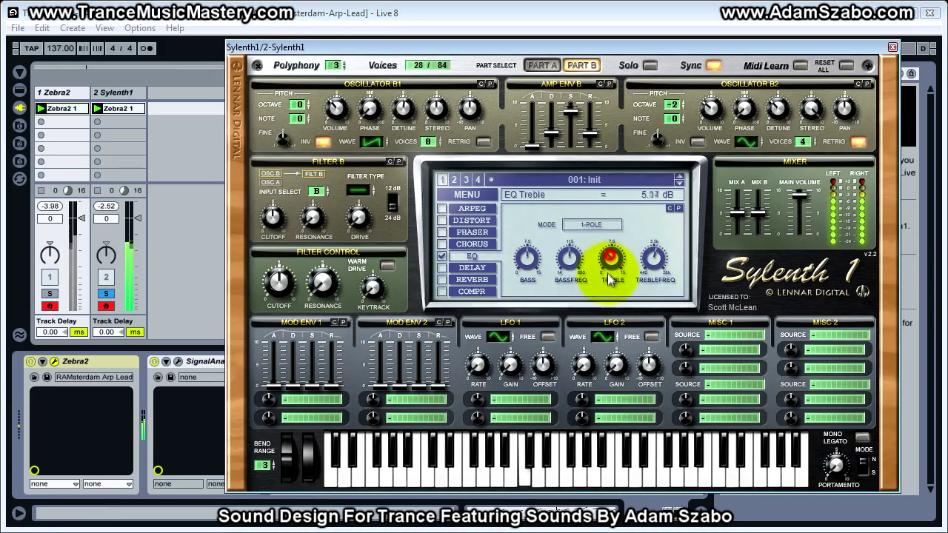
left_click(49, 293)
left_click(108, 294)
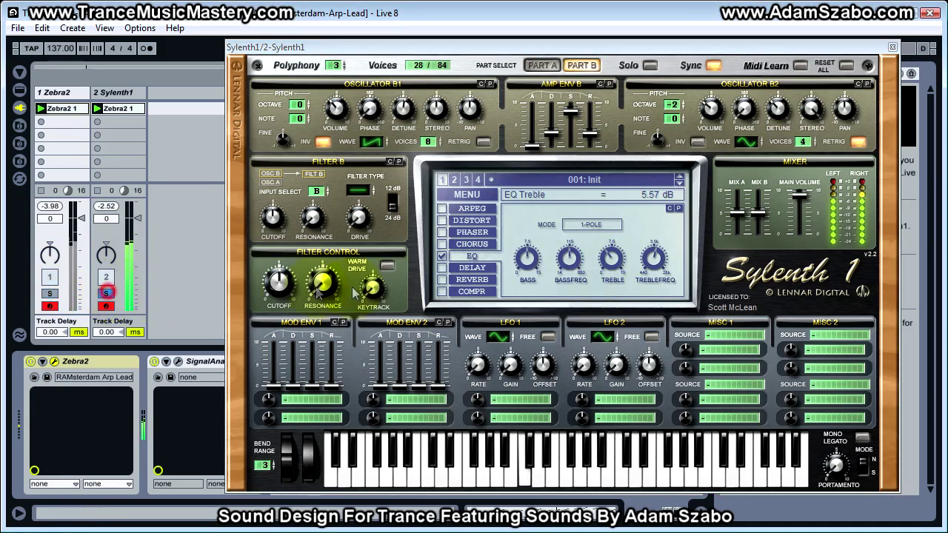
Raise the EQ treble to 6.50 dB and then to 7.71 dB, comparing Sylenth1 with the soloed Zebra2 track after each change
left_click_drag(611, 265, 603, 259)
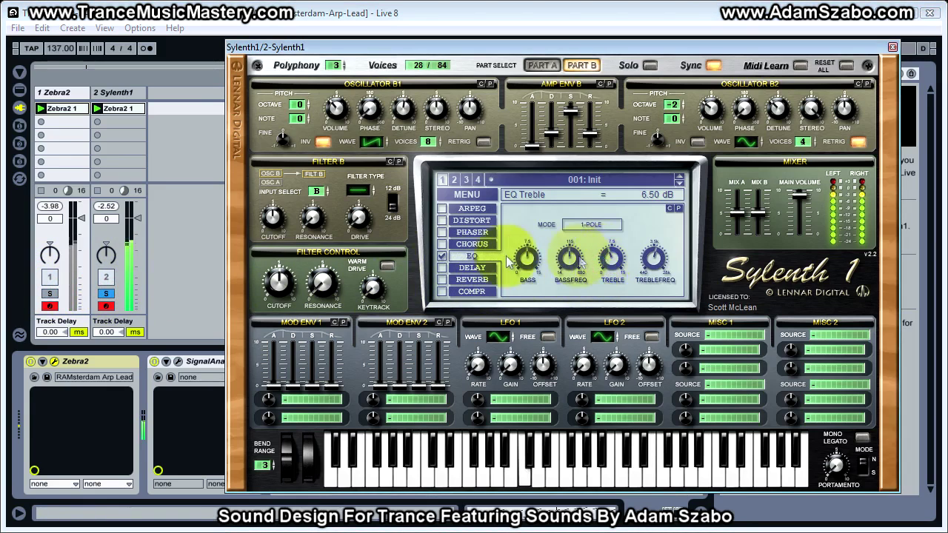
left_click(47, 293)
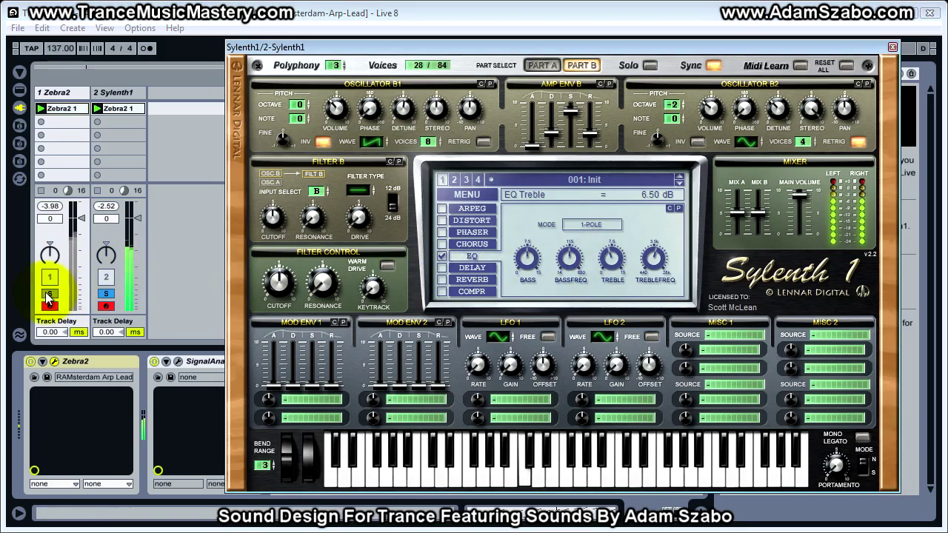
left_click(107, 297)
mouse_move(609, 261)
left_mouse_down()
mouse_move(614, 246)
mouse_move(614, 258)
left_mouse_up()
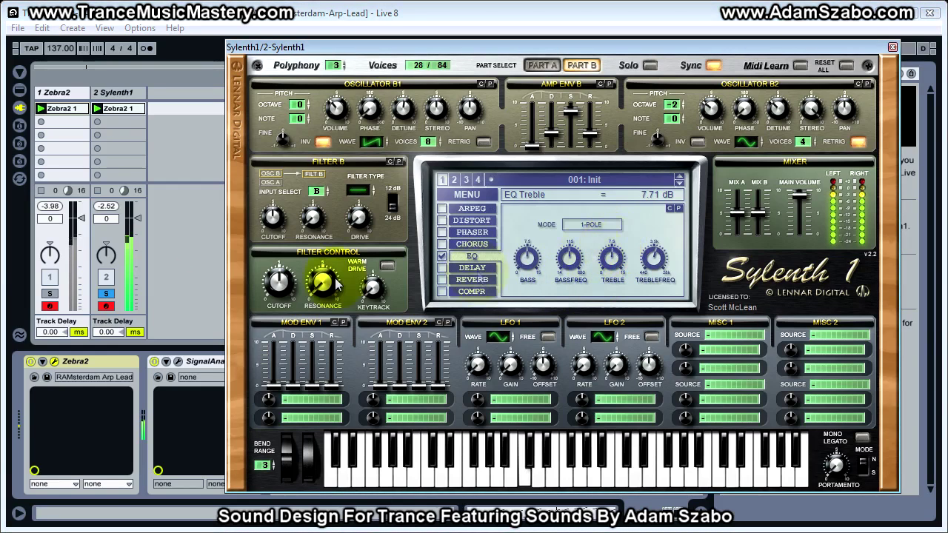
left_click(55, 295)
left_click(110, 294)
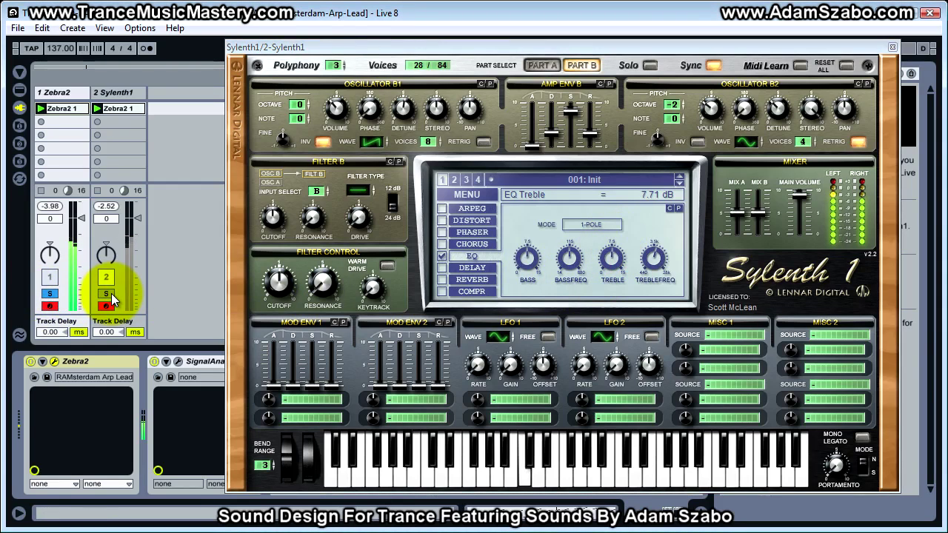
Lower the EQ treble to 4.00 dB and switch the solo between Sylenth1 and Zebra2 to compare them
left_click_drag(321, 281, 322, 296)
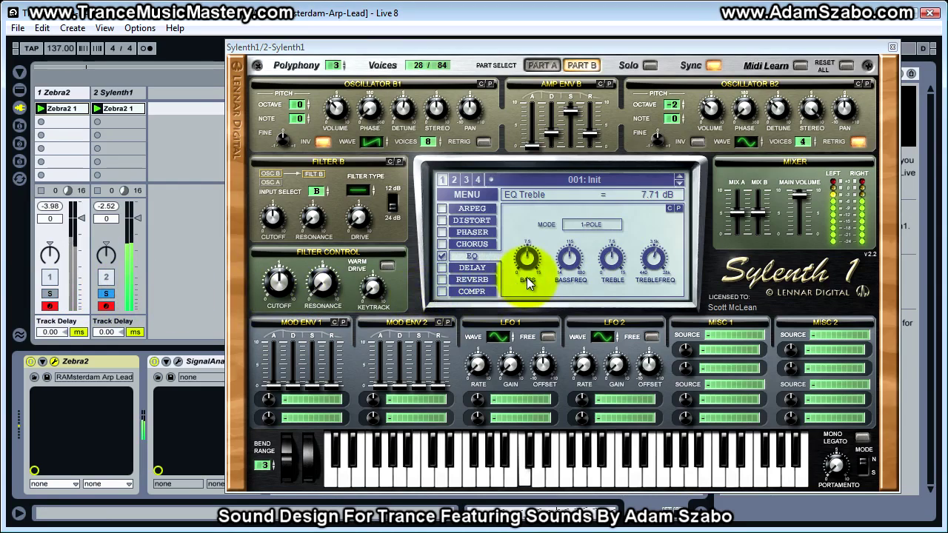
left_click_drag(600, 255, 593, 283)
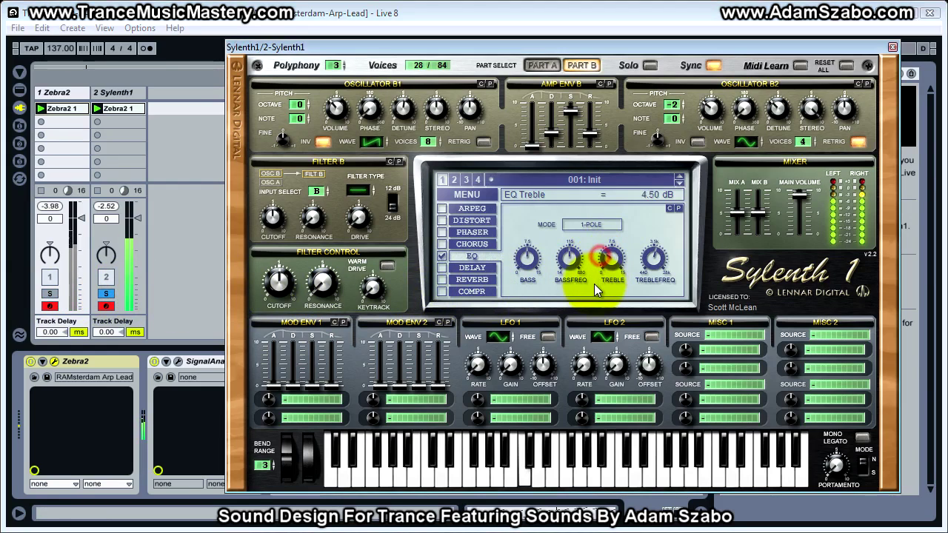
left_click(105, 293)
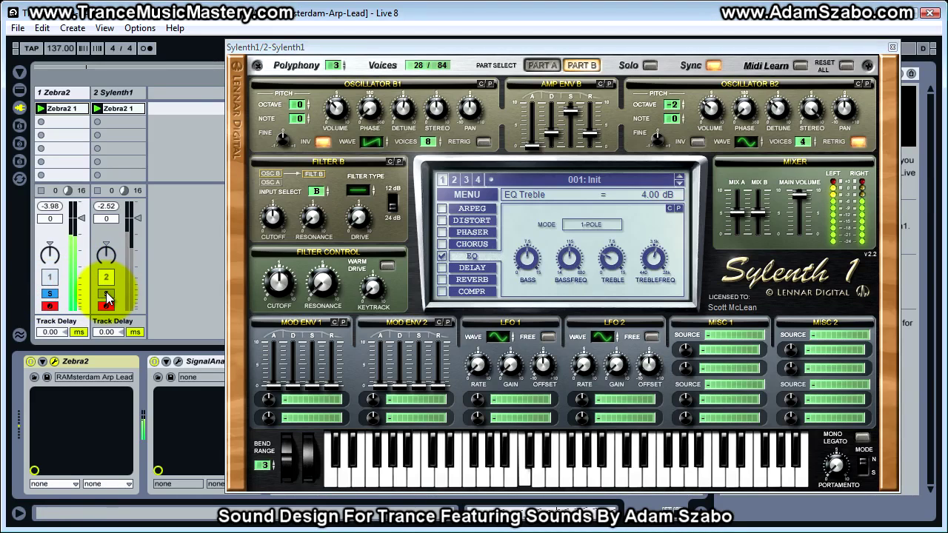
left_click(106, 293)
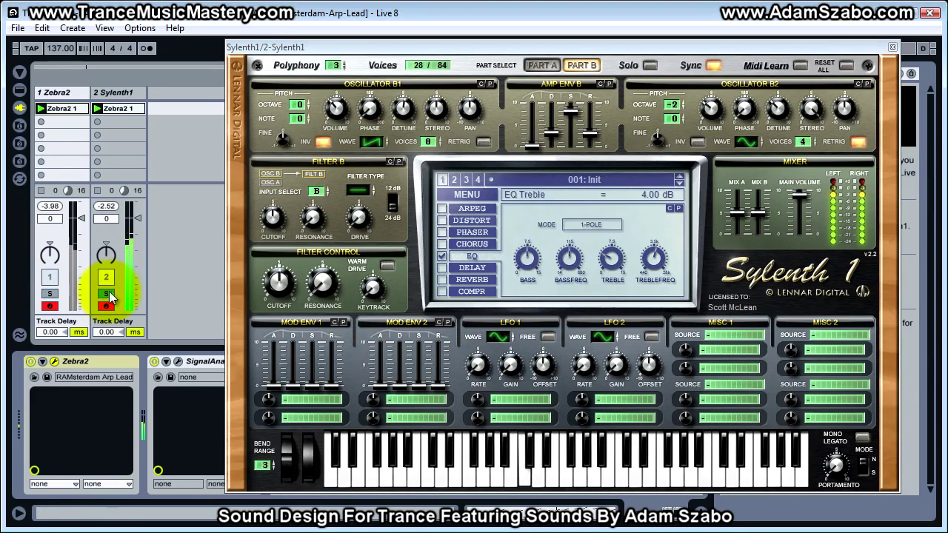
left_click(50, 293)
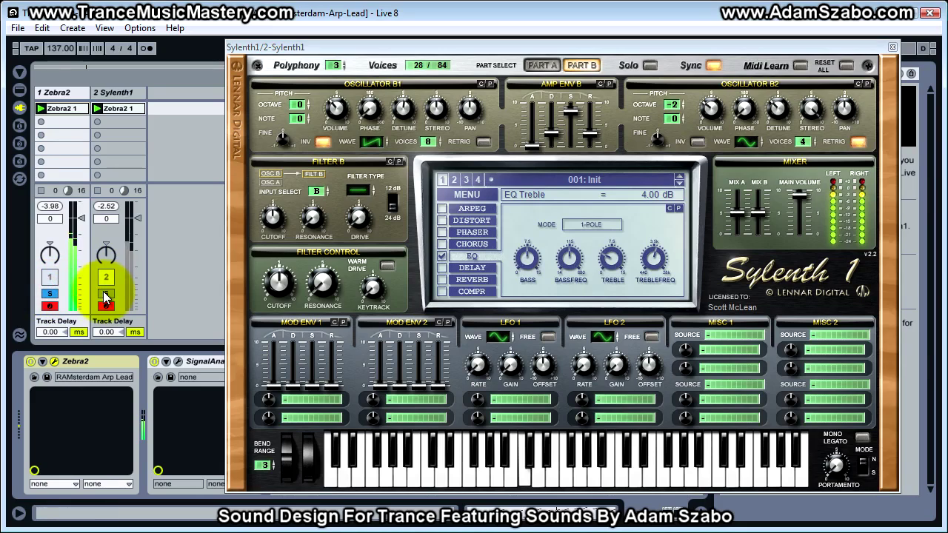
left_click(106, 293)
Set the EQ treble to 6.07 dB and the treble frequency to 7620.37 Hz, comparing Sylenth1 with Zebra2
left_click_drag(614, 264, 640, 225)
left_click_drag(611, 258, 602, 245)
left_click(50, 294)
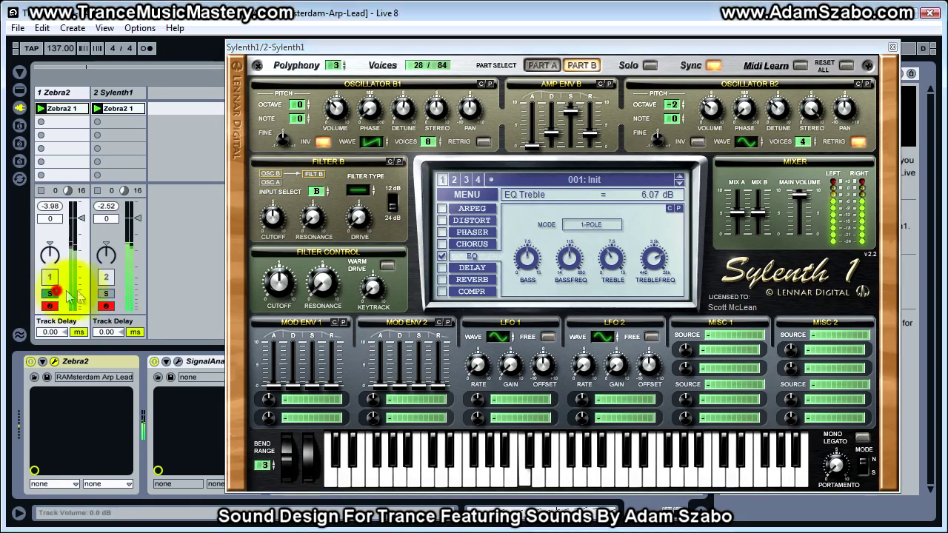
left_click(106, 294)
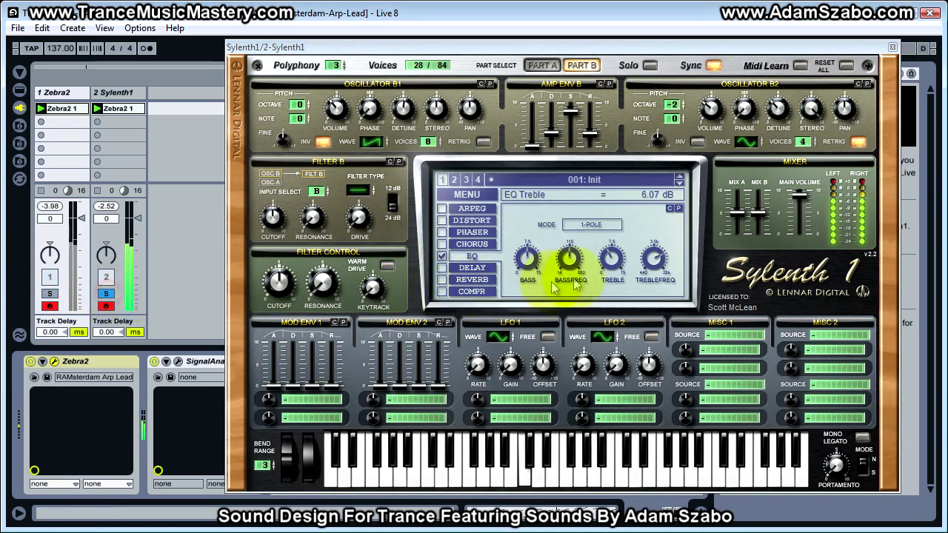
left_click_drag(602, 262, 651, 276)
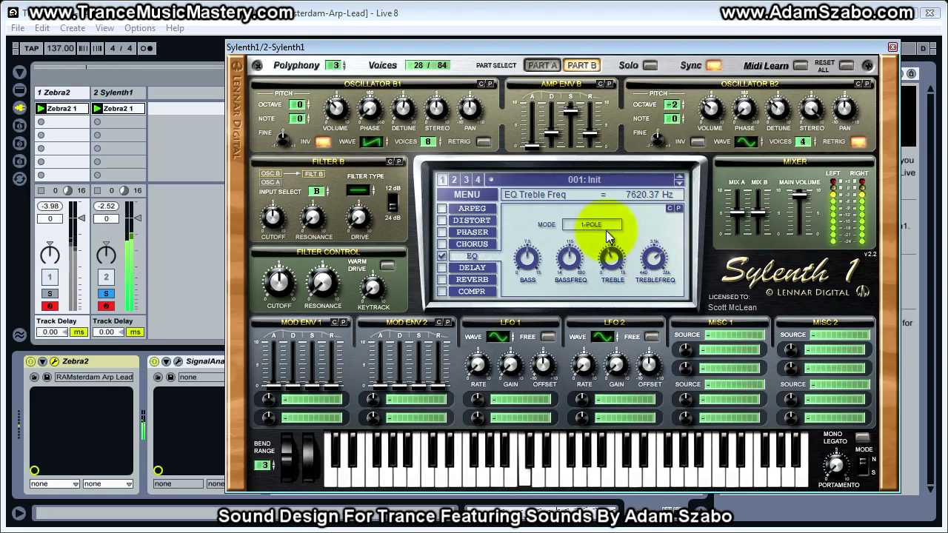
left_click(108, 280)
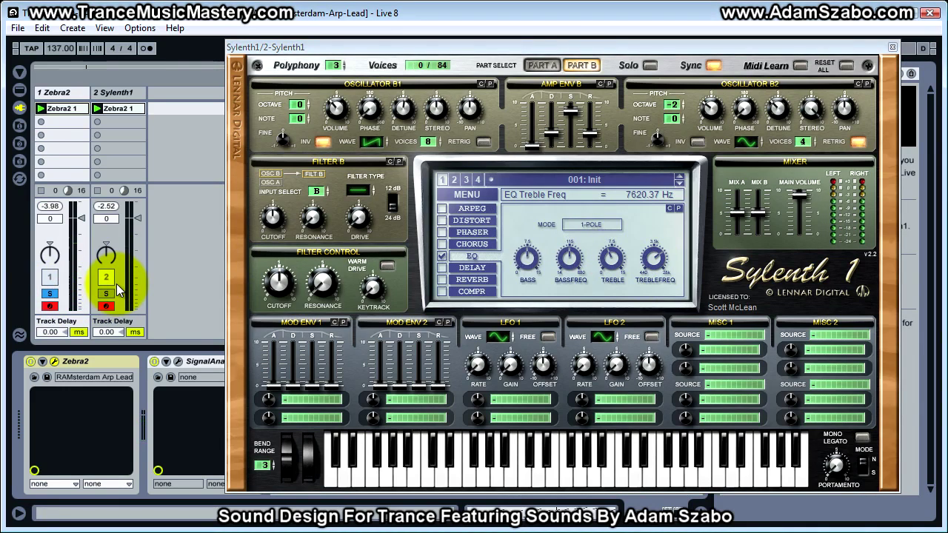
left_click(107, 279)
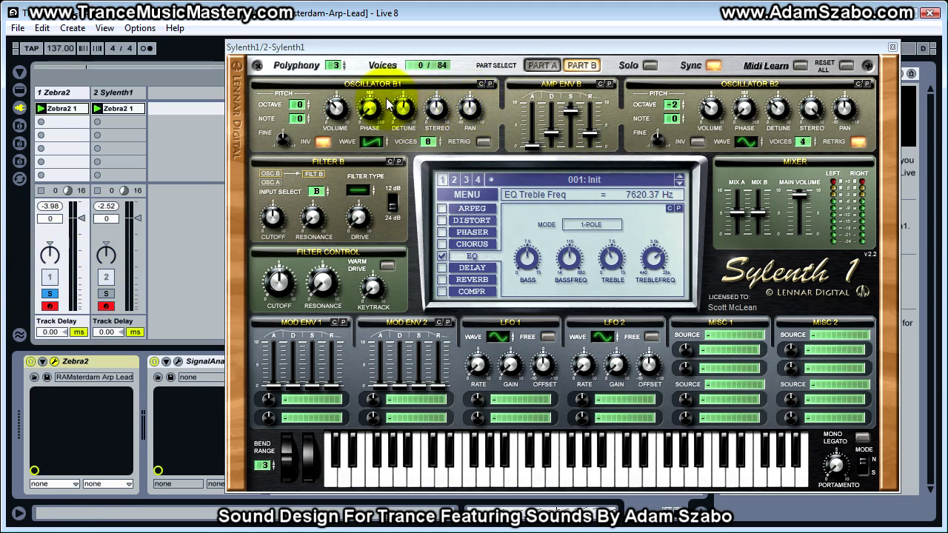
Set the detune to 6.33 on Oscillator B1, 4.95 on A1 and 4.71 on A2, and compare with Zebra2
left_click(106, 293)
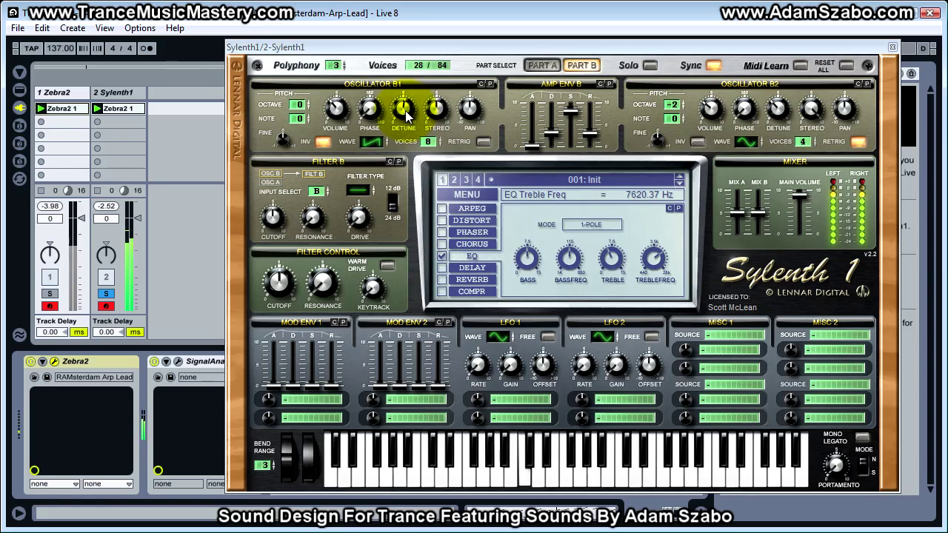
left_click_drag(406, 112, 405, 89)
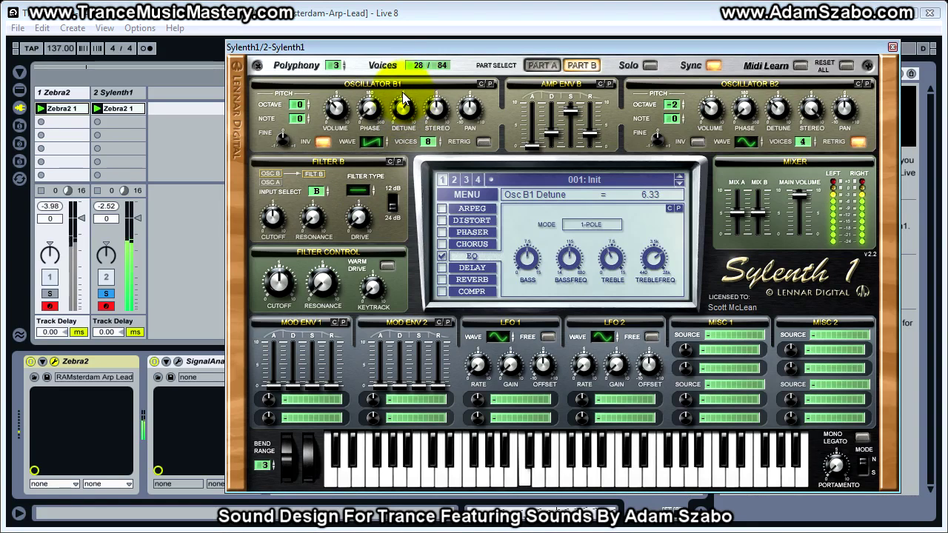
left_click(542, 65)
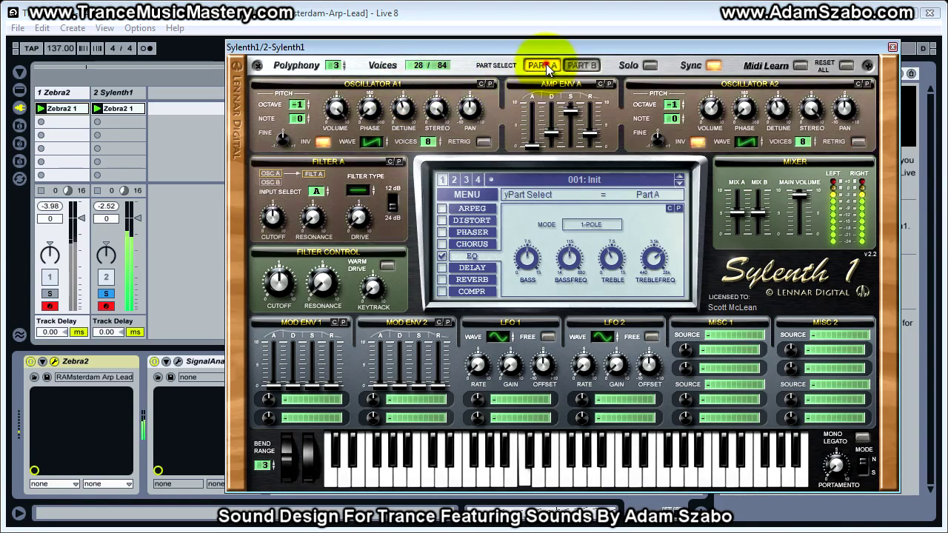
scroll(403, 105, "up", 1)
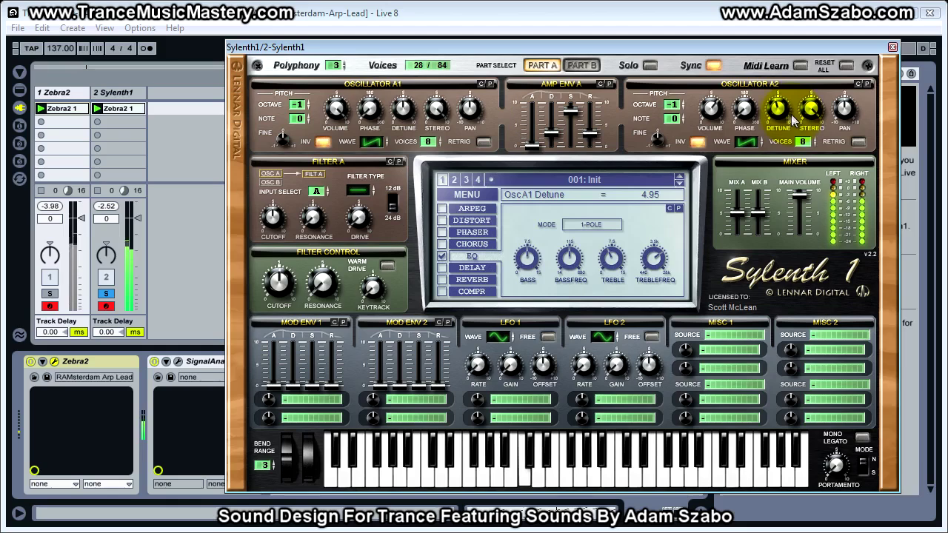
left_click(105, 295)
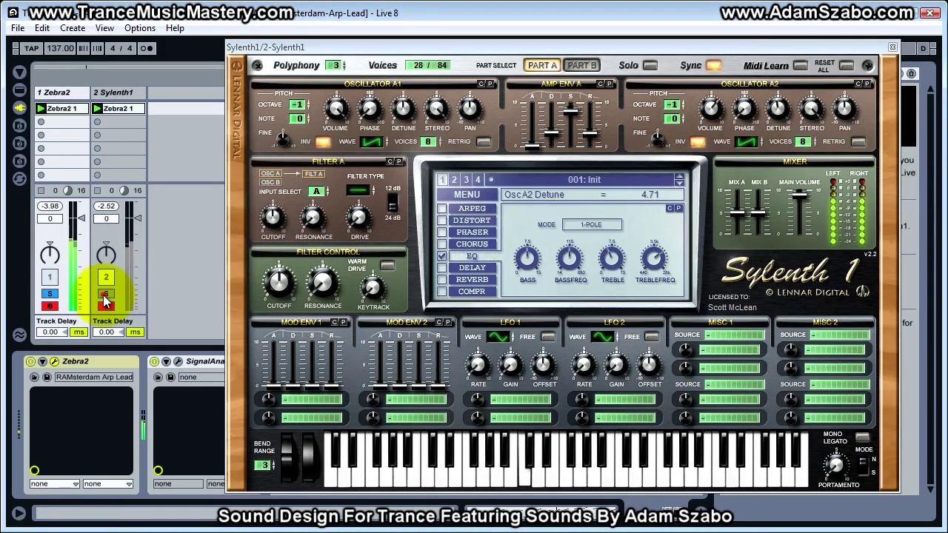
left_click(53, 297)
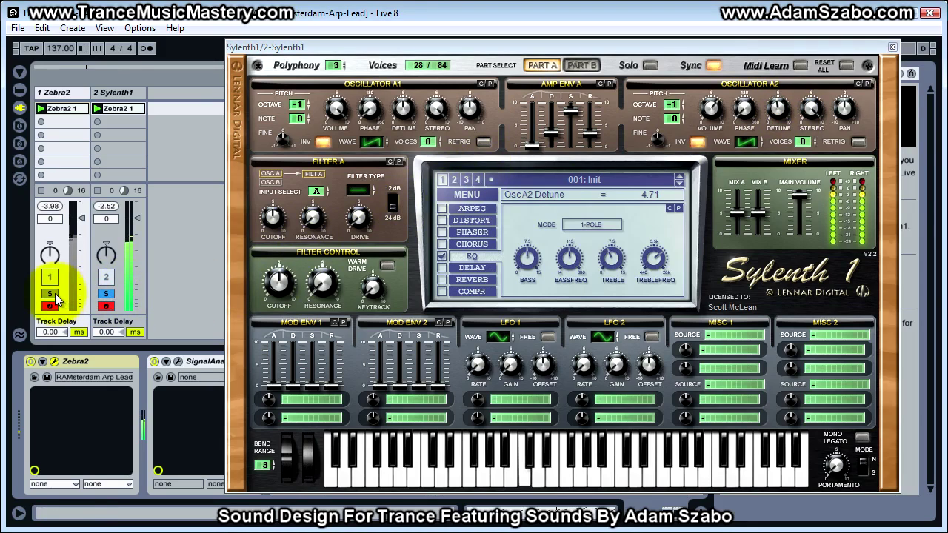
left_click(107, 295)
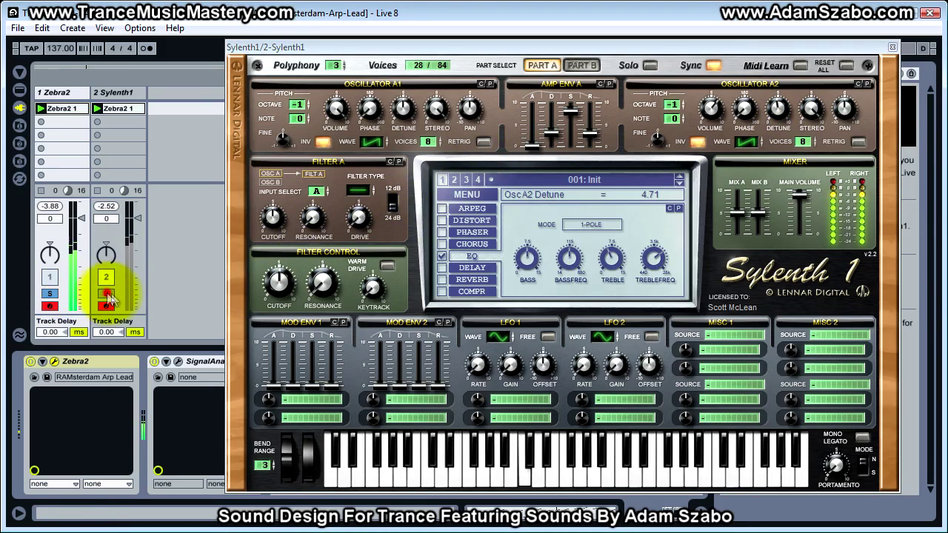
Set the EQ treble to 6.43 dB and compare Sylenth1 with the soloed Zebra2 track
mouse_move(613, 259)
left_mouse_down()
mouse_move(644, 268)
mouse_move(640, 279)
mouse_move(613, 271)
left_mouse_up()
left_click(50, 293)
left_click(105, 294)
left_click(50, 294)
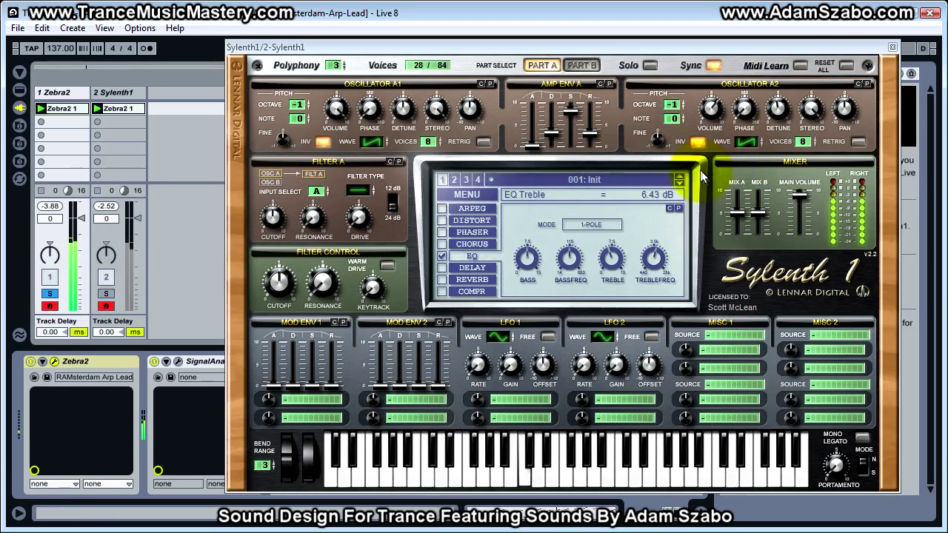
In Part B, set Oscillator B2's volume to 3.62 and detune to 3.43, and Oscillator B1's detune to 7.24 and volume to 6.33
left_click(582, 66)
left_click_drag(712, 105, 714, 102)
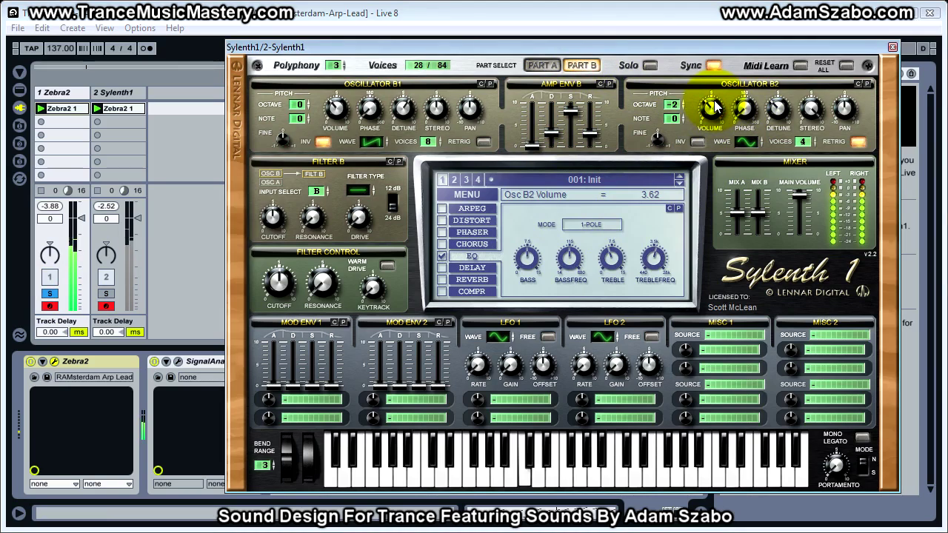
mouse_move(777, 108)
left_mouse_down()
mouse_move(770, 73)
mouse_move(771, 108)
left_mouse_up()
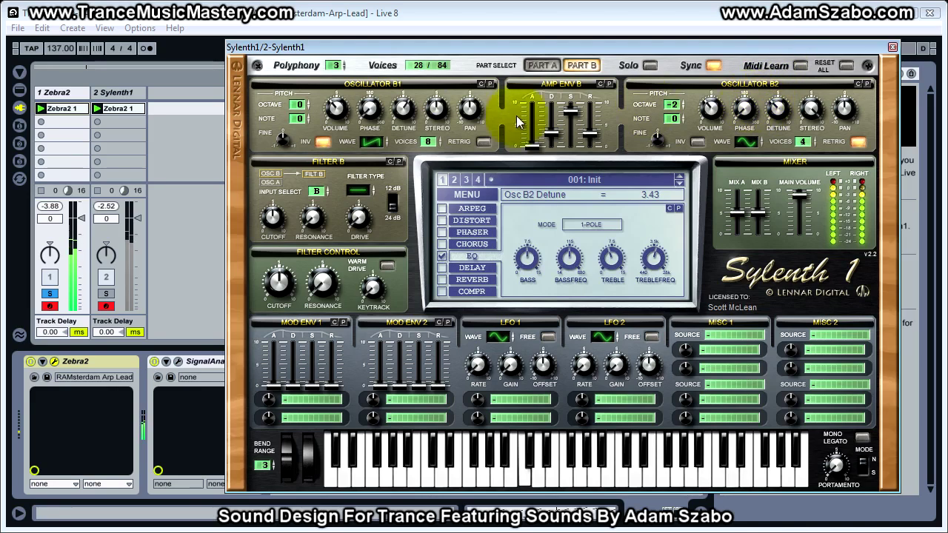
mouse_move(398, 111)
left_mouse_down()
mouse_move(391, 95)
mouse_move(400, 100)
left_mouse_up()
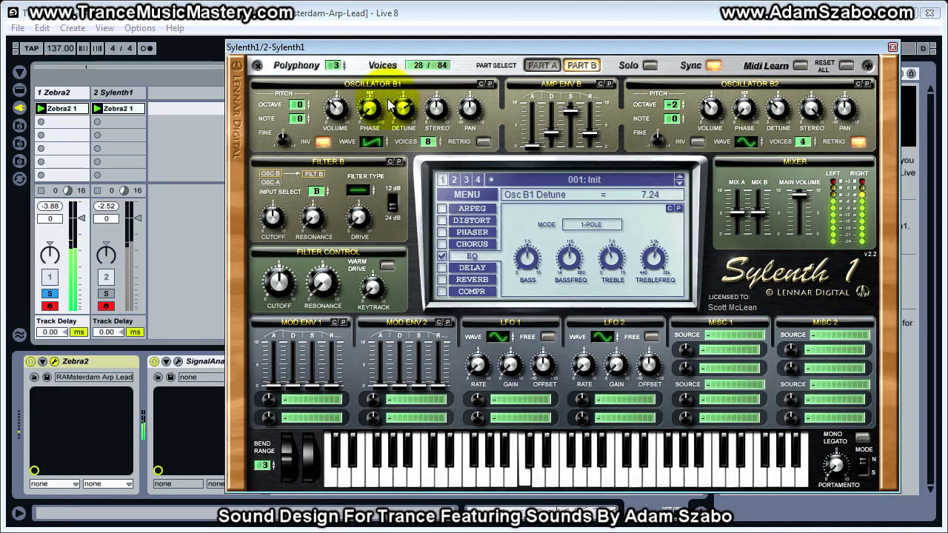
left_click_drag(336, 108, 338, 70)
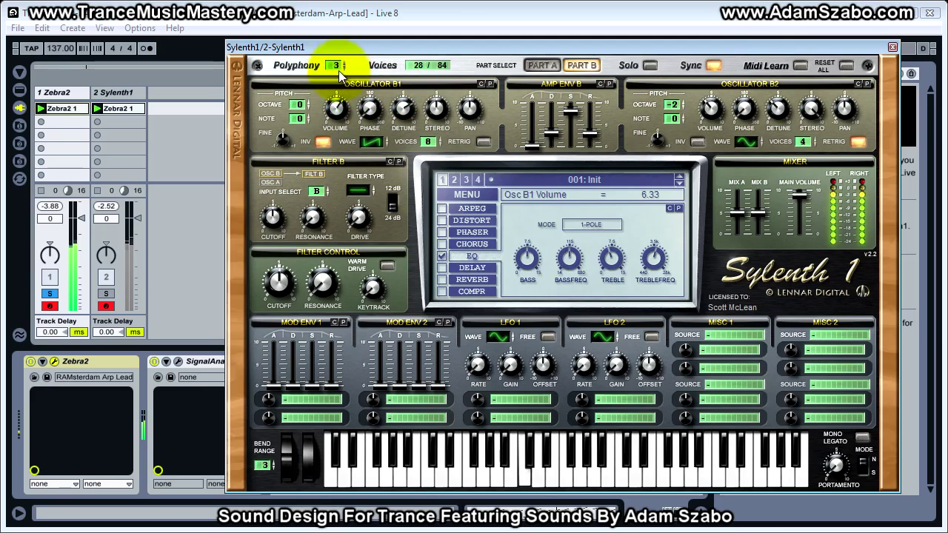
Lower Oscillator B1's volume to 4.57 and then to 3.67, comparing Sylenth1 with the soloed Zebra2 track
left_click(105, 293)
left_click_drag(337, 111, 338, 137)
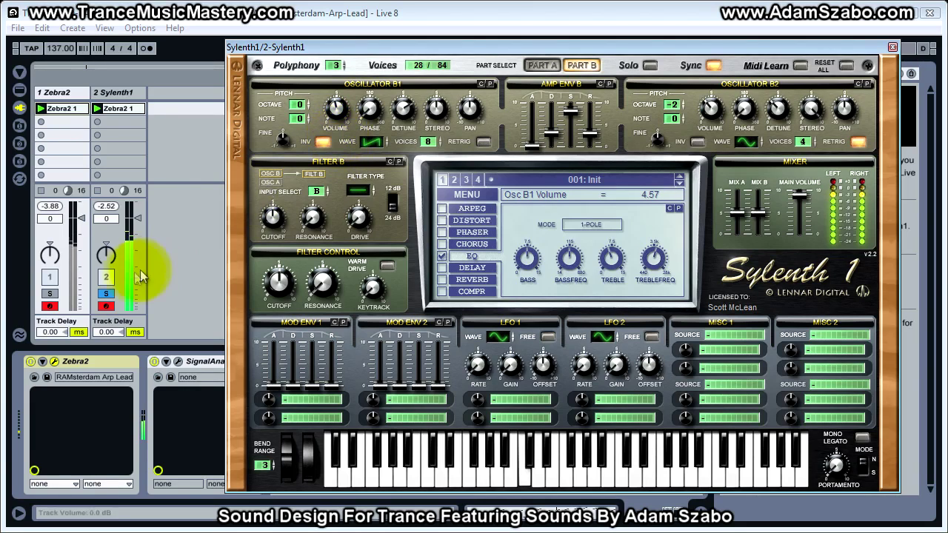
left_click(49, 293)
left_click(103, 293)
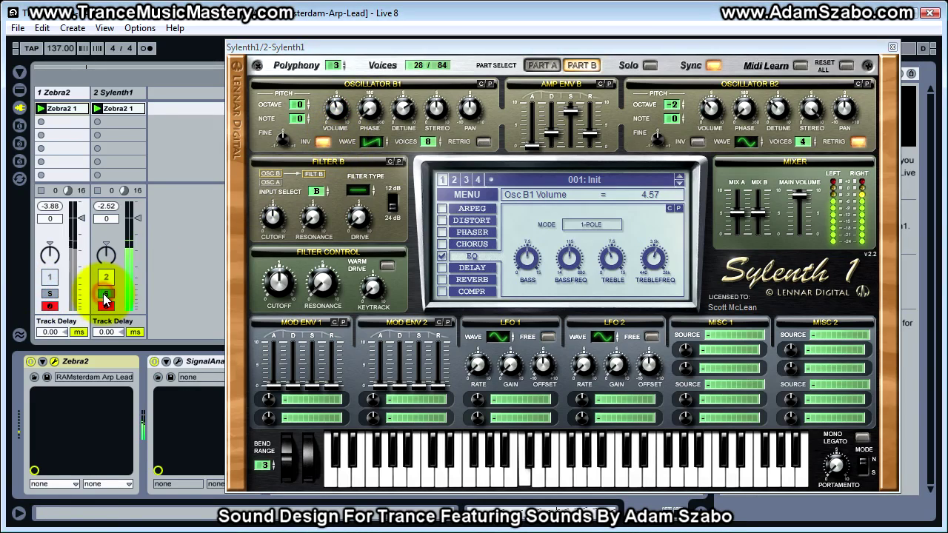
left_click_drag(336, 111, 337, 126)
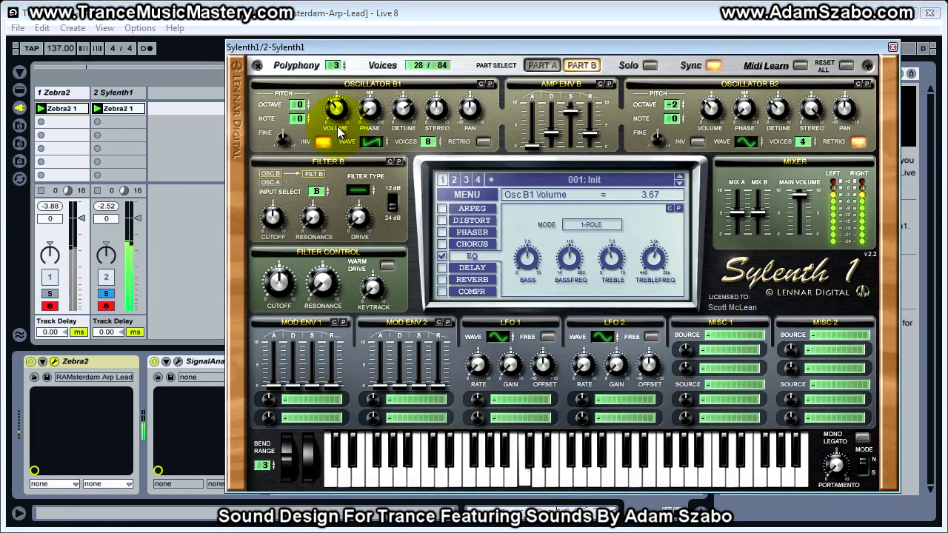
left_click(53, 293)
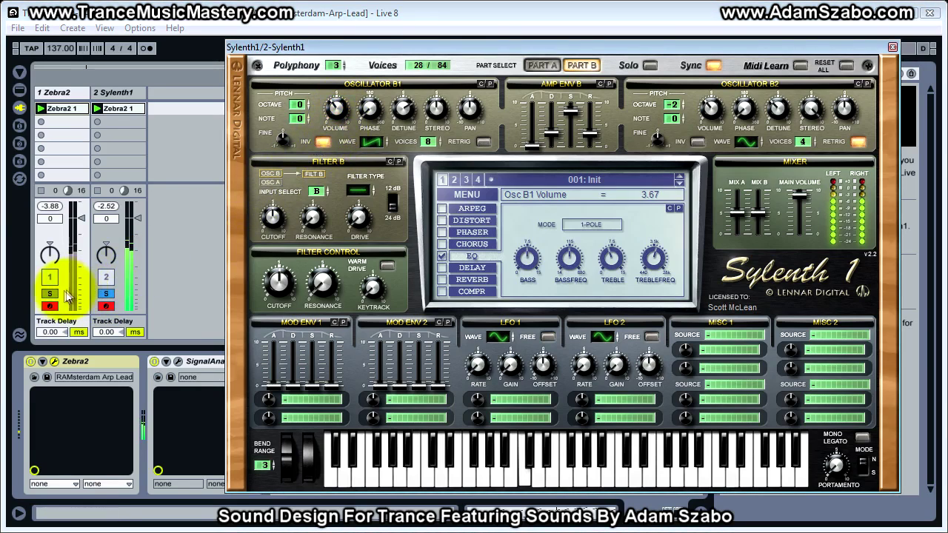
left_click(106, 293)
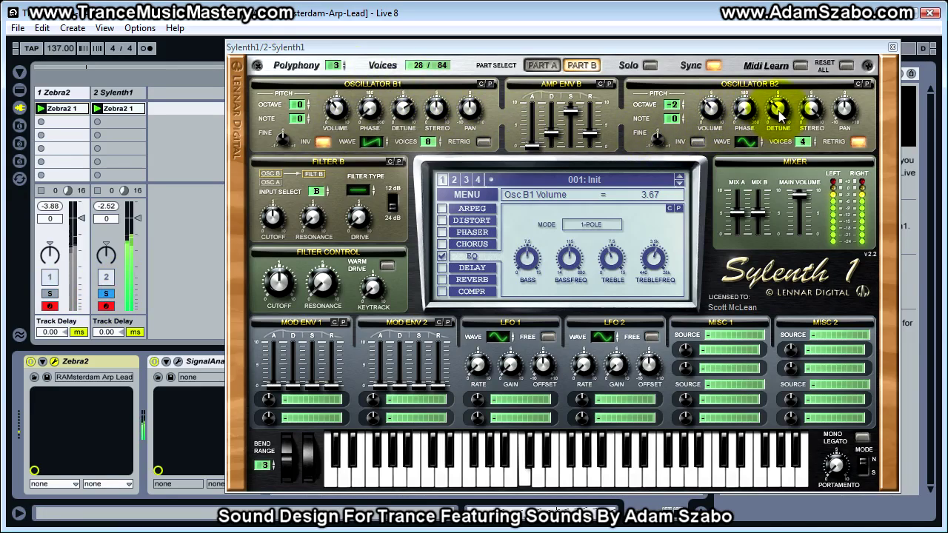
Drop Oscillator B2's volume to 0.00, raise it to 3.48, compare with Zebra2, and set it to 4.05
left_click_drag(709, 118, 711, 127)
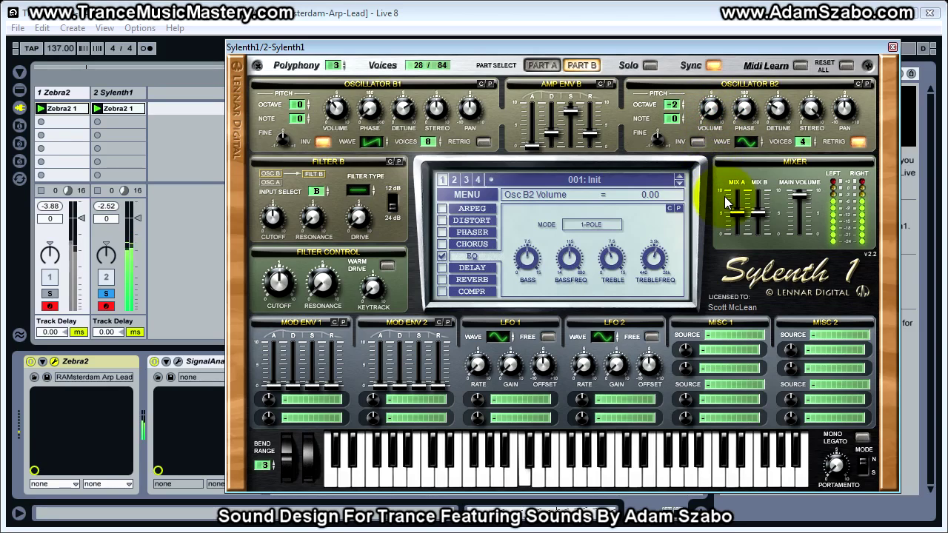
left_click_drag(715, 155, 711, 118)
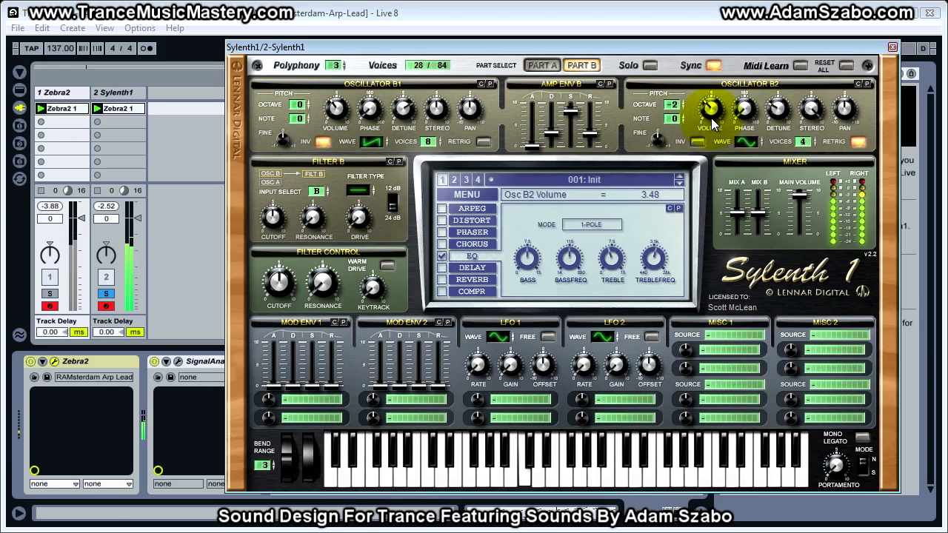
left_click(49, 293)
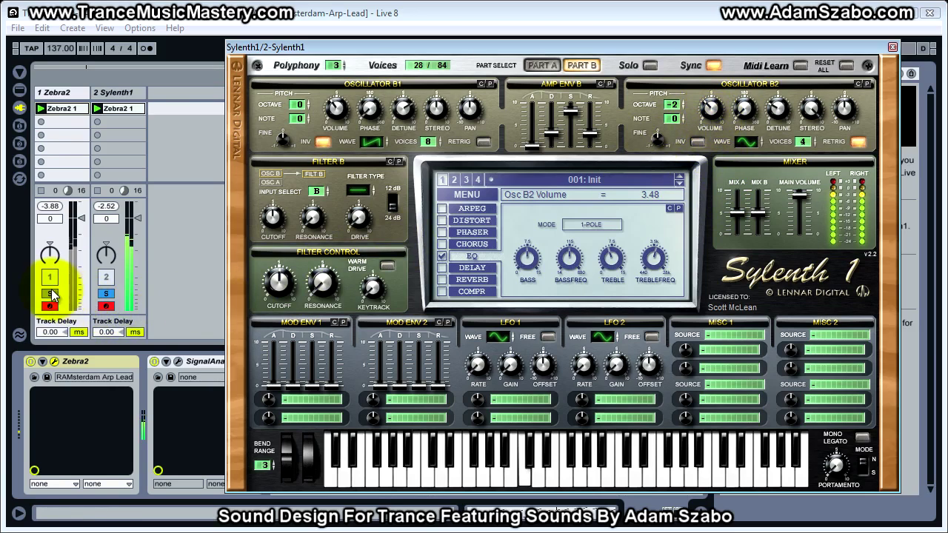
left_click(106, 294)
left_click_drag(711, 114, 711, 108)
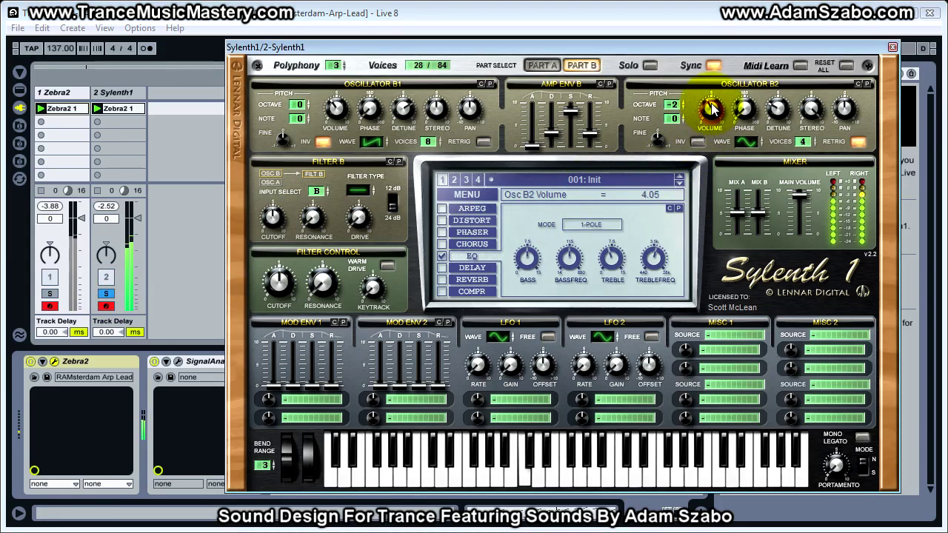
In Part A, set Oscillator A1's detune to 4.52 and Oscillator A2's to 4.48, comparing with the Zebra2 track
left_click(542, 65)
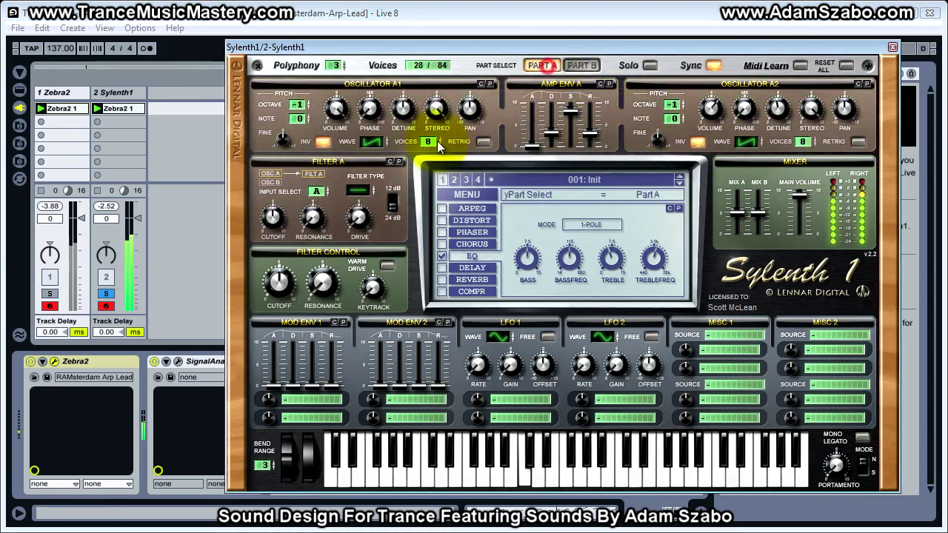
mouse_move(402, 111)
left_mouse_down()
mouse_move(405, 131)
mouse_move(411, 109)
mouse_move(410, 118)
left_mouse_up()
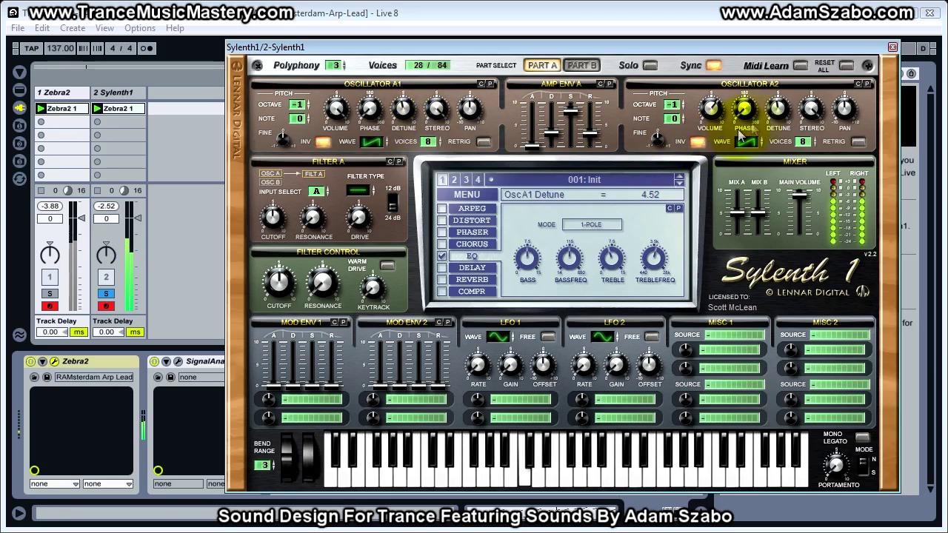
mouse_move(777, 110)
left_mouse_down()
mouse_move(785, 108)
mouse_move(779, 119)
left_mouse_up()
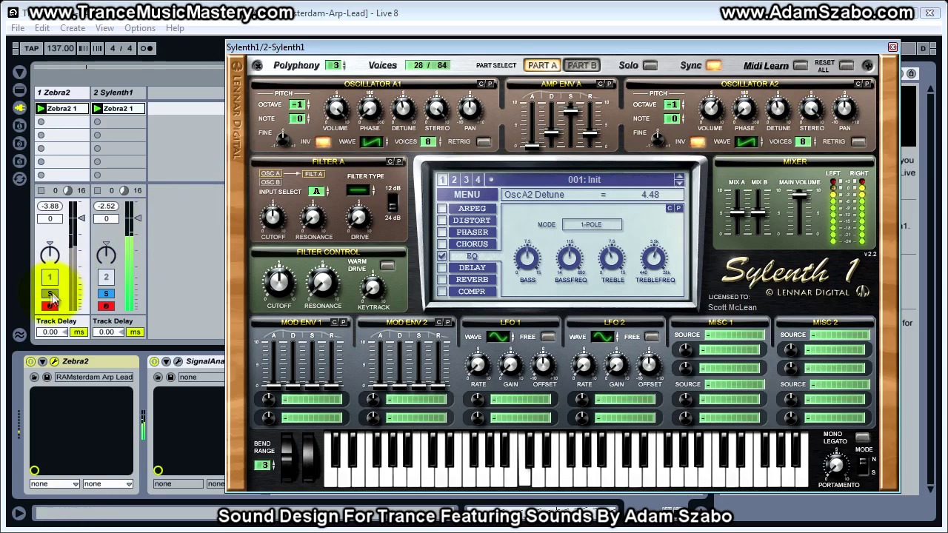
left_click(106, 293)
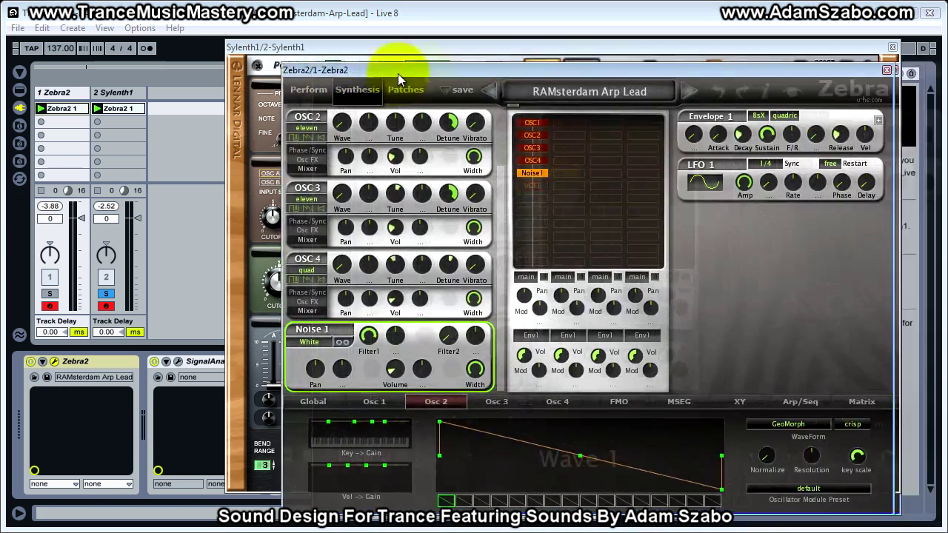
Switch on the VCF1 module in the Zebra2 patch, examine its settings, and return to Sylenth1
left_click_drag(398, 74, 373, 58)
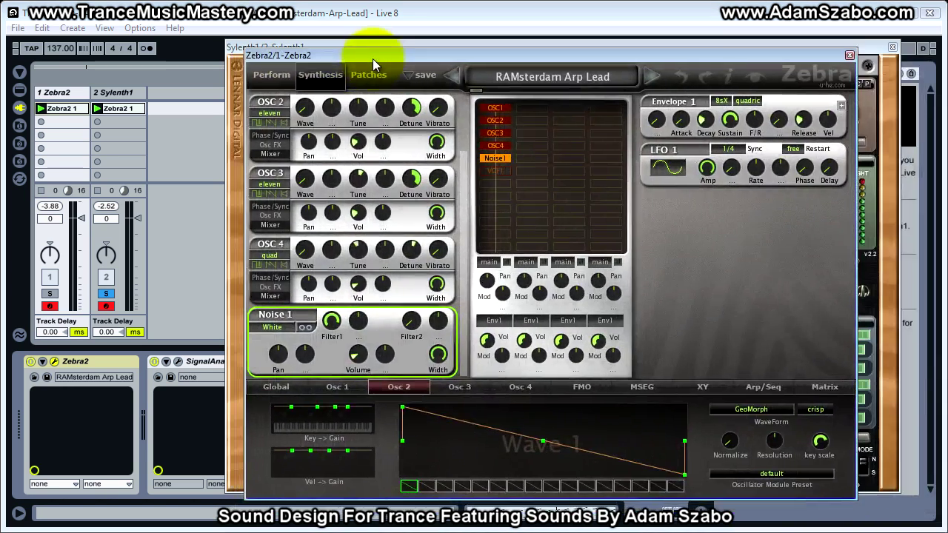
left_click(507, 172)
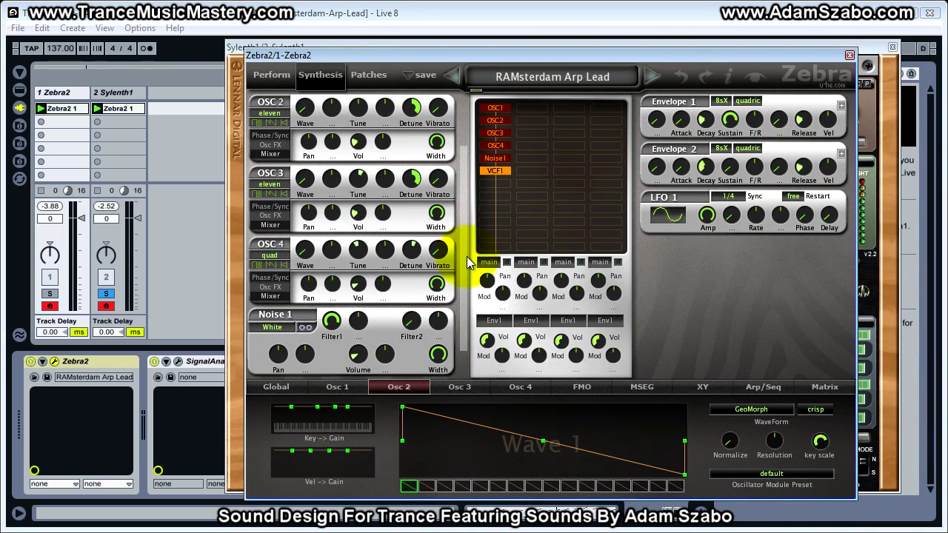
left_click(466, 257)
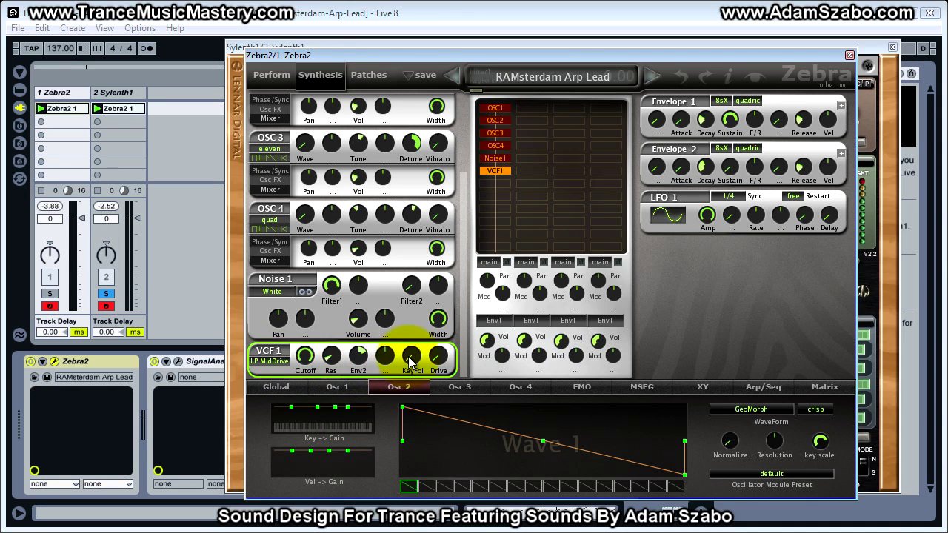
left_click(433, 357)
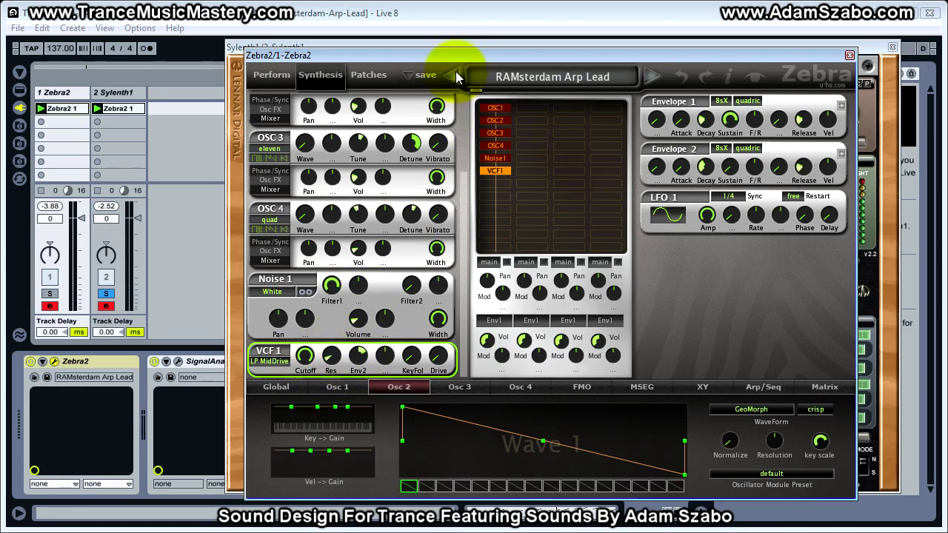
left_click(480, 47)
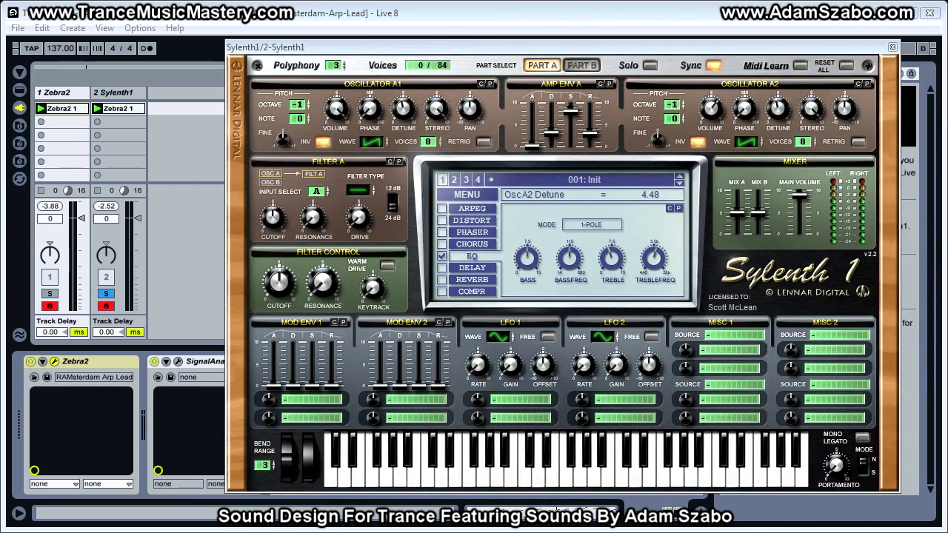
Solo the Zebra2 track and bypass and re-enable its VCF1 module to hear the filter's effect
left_click(49, 293)
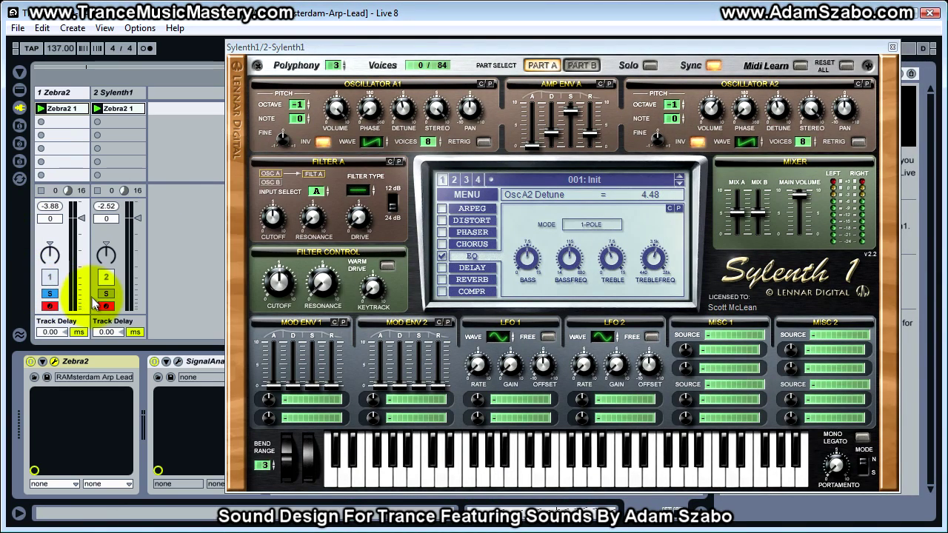
left_click(106, 293)
left_click(49, 293)
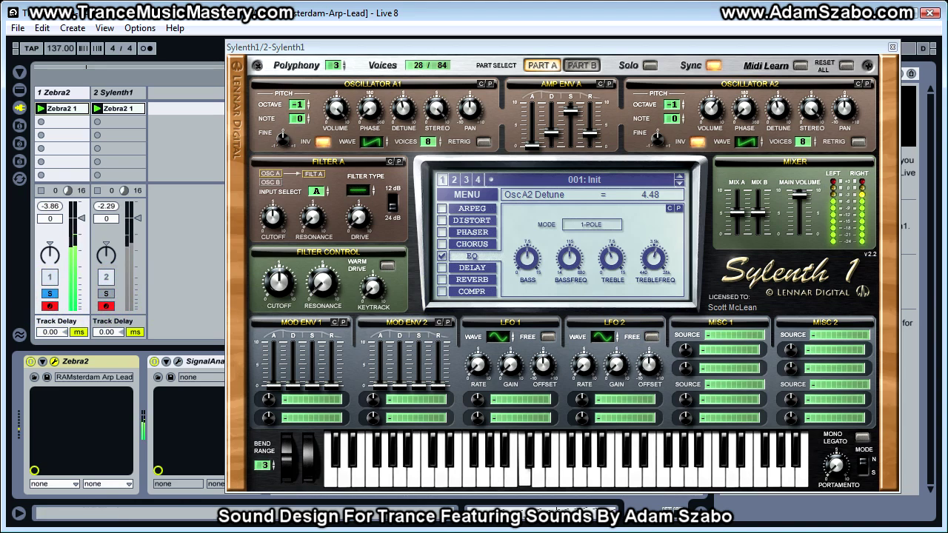
left_click_drag(947, 61, 631, 60)
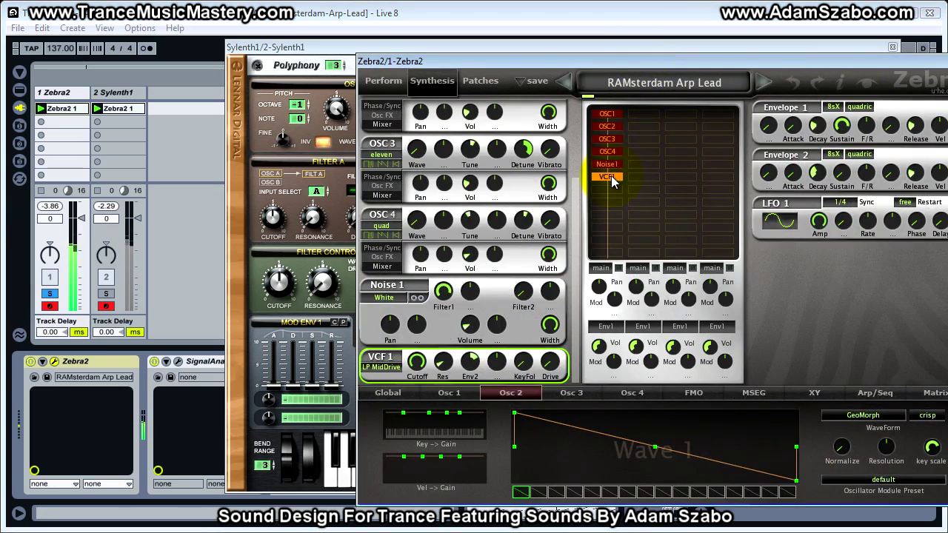
scroll(611, 176, "up", 1)
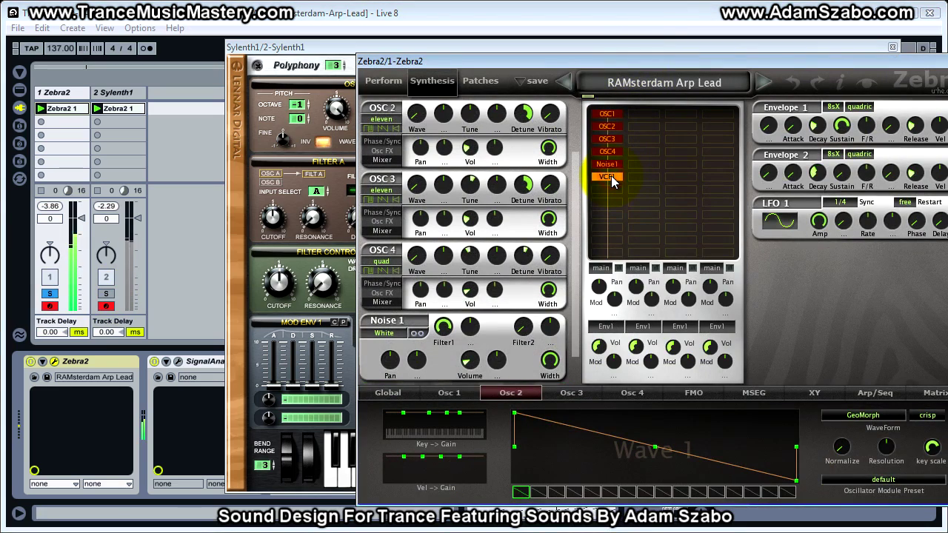
double_click(611, 175)
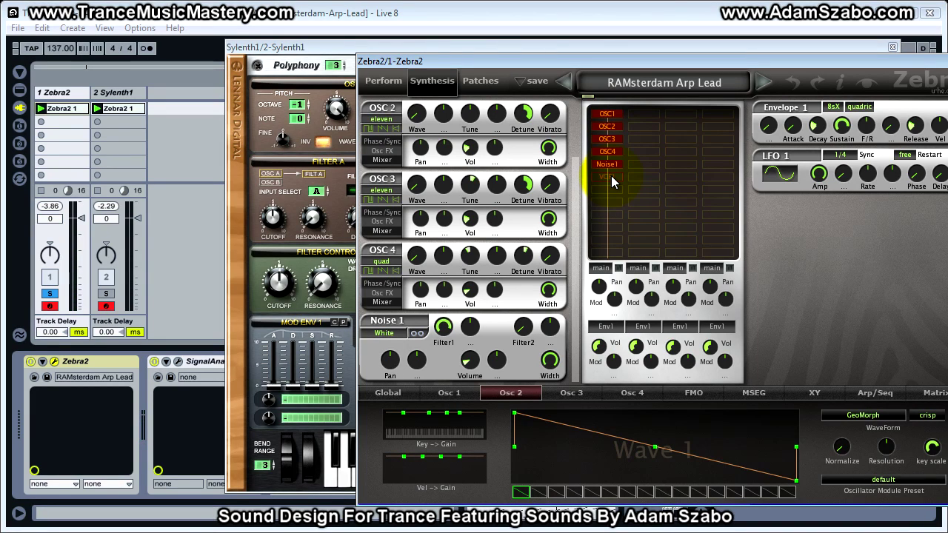
double_click(611, 175)
Lower the VCF1 cutoff in the Zebra2 patch and return to Sylenth1
scroll(578, 222, "down", 1)
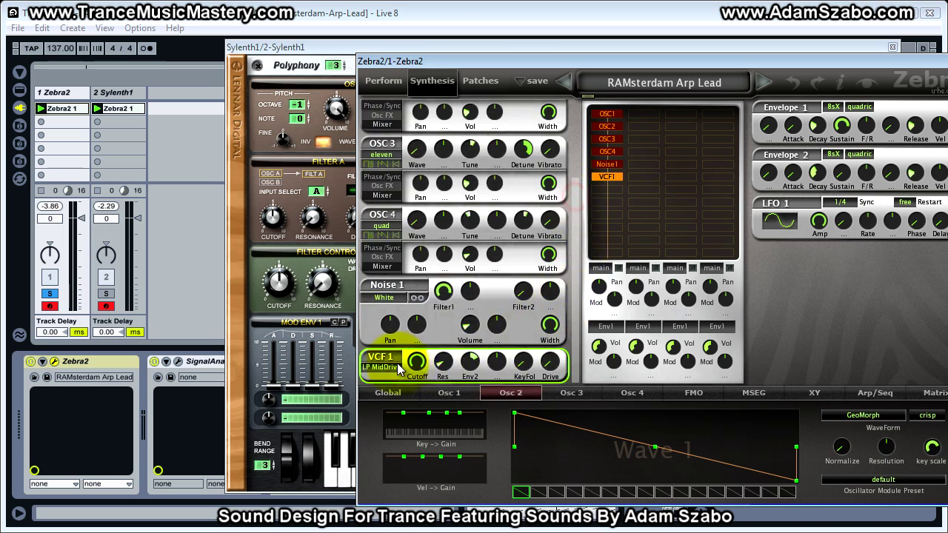
left_click_drag(417, 363, 406, 412)
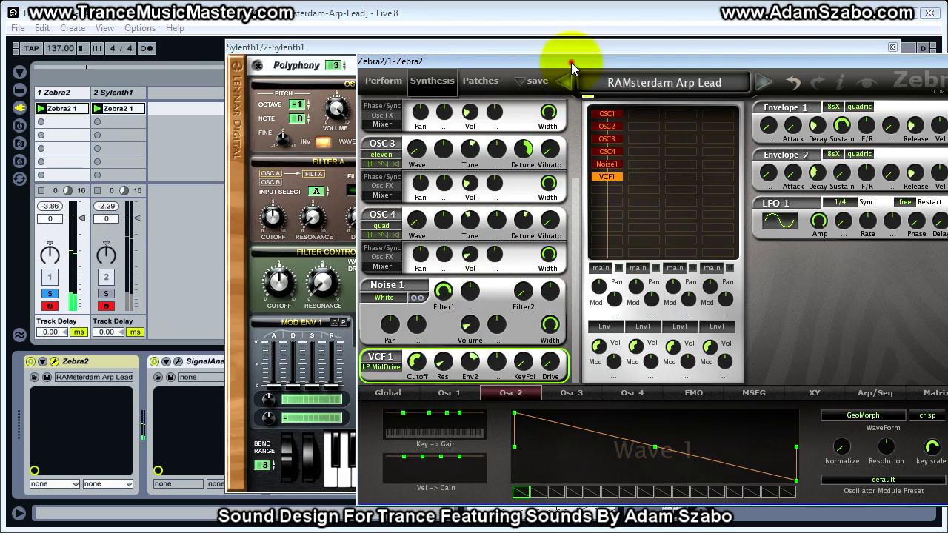
left_click(570, 62)
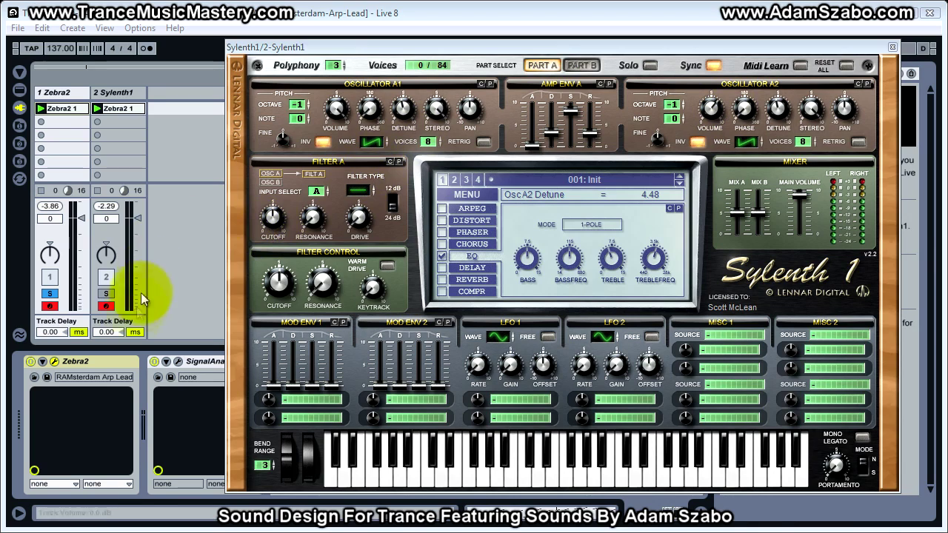
Solo the Sylenth1 track and set Filter A to Lowpass with a cutoff of 68.39 Hz
left_click(108, 295)
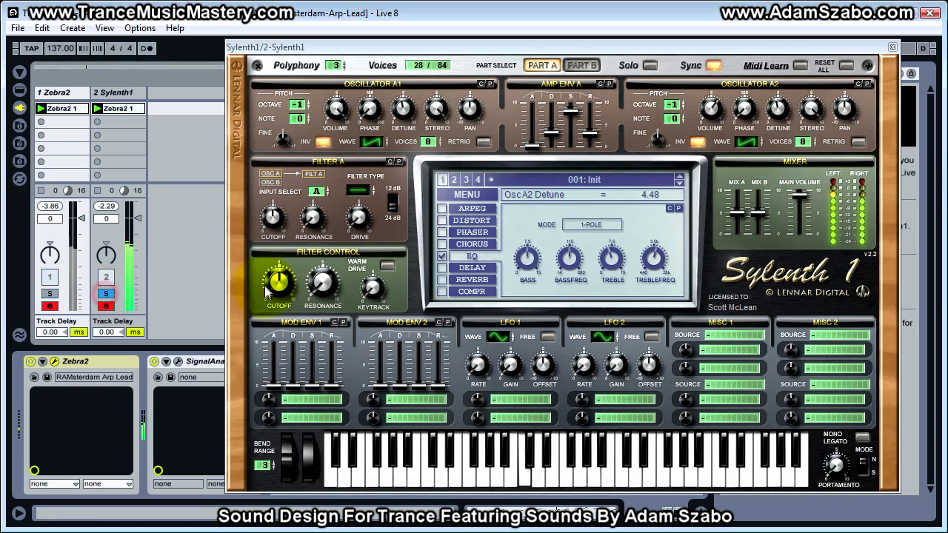
left_click(375, 193)
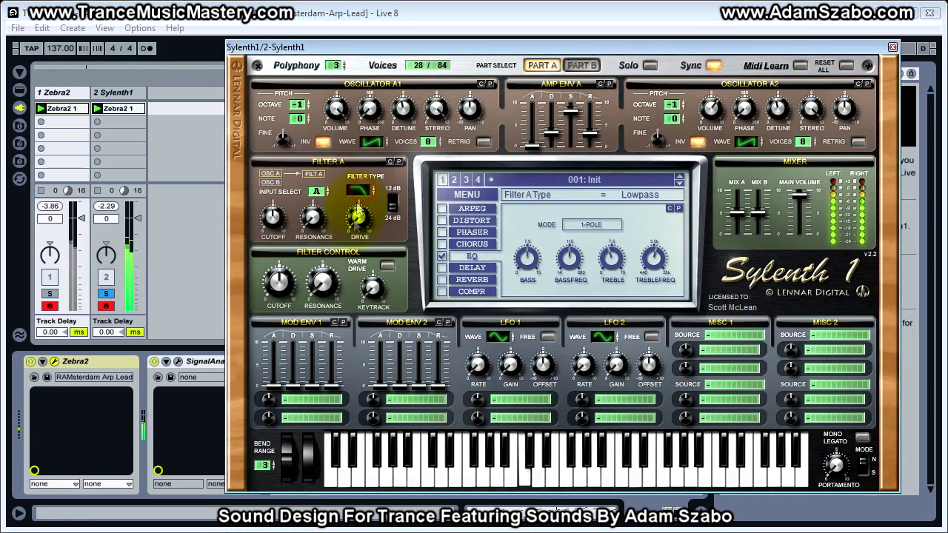
left_click_drag(272, 215, 276, 230)
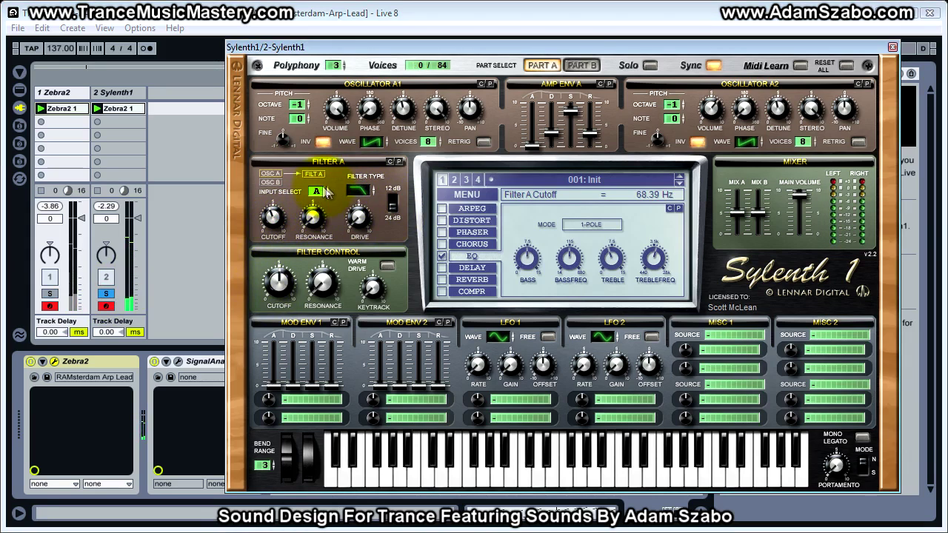
Set Filter A's input to A+B in Part A and Filter B's input to None in Part B
left_click(582, 65)
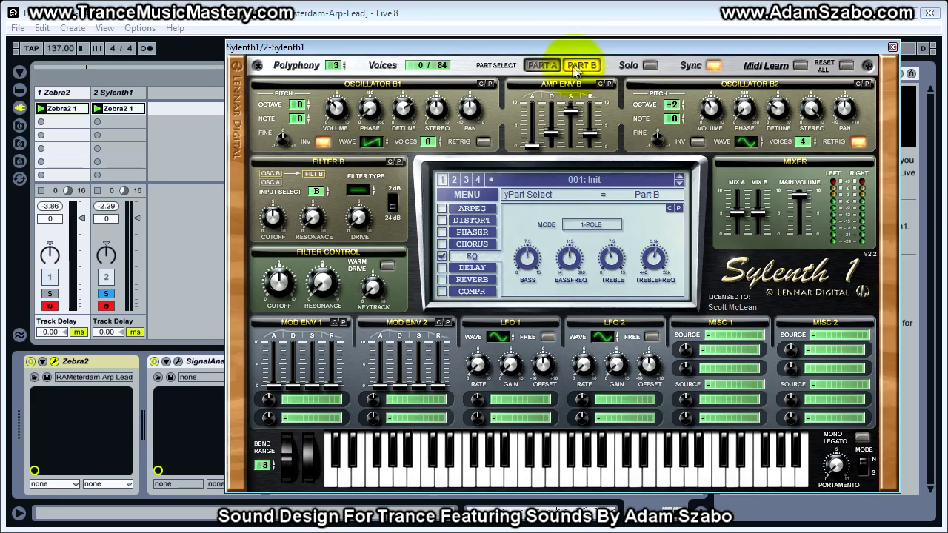
left_click(554, 65)
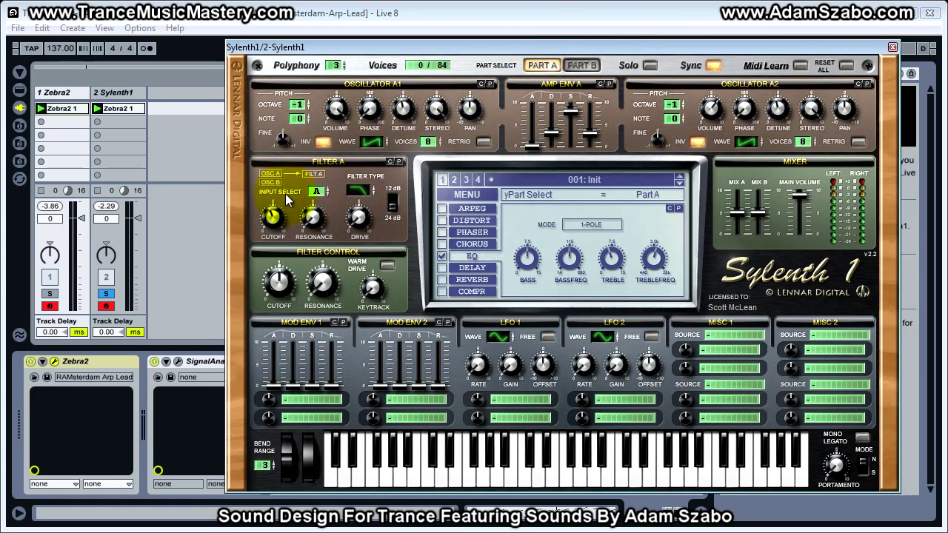
left_click(328, 189)
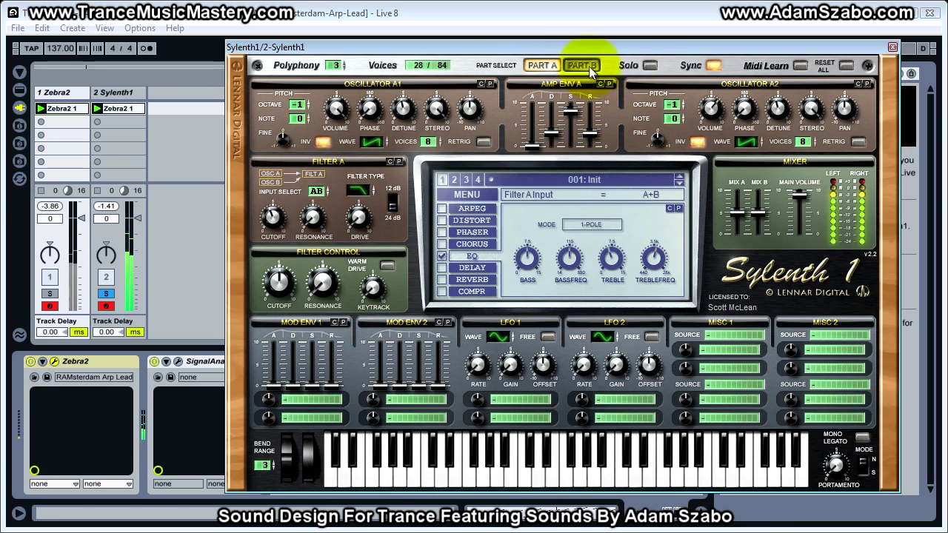
left_click(582, 65)
left_click(314, 191)
left_click(315, 191)
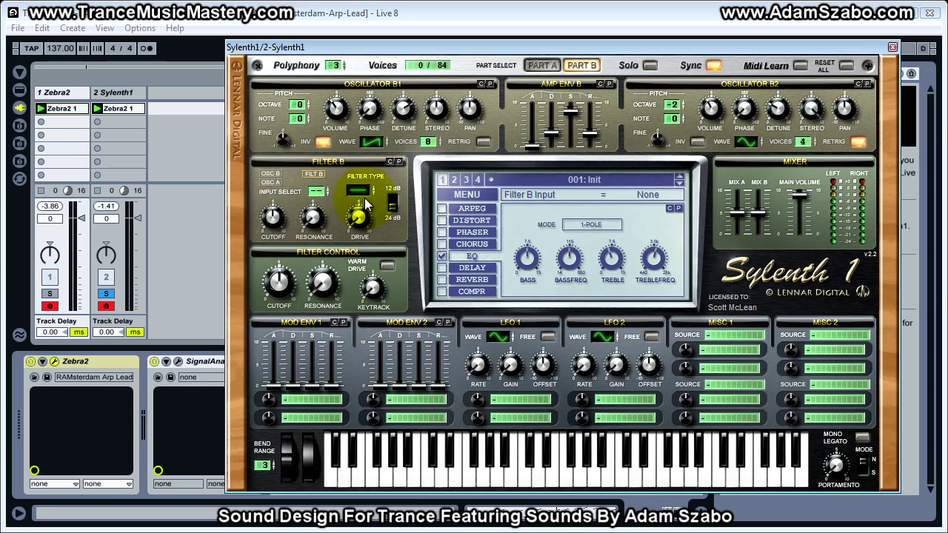
Set Filter A's cutoff to 176.71 Hz and 49.06 Hz in turn, comparing Sylenth1 with the soloed Zebra2 track
key("space")
left_click(312, 216)
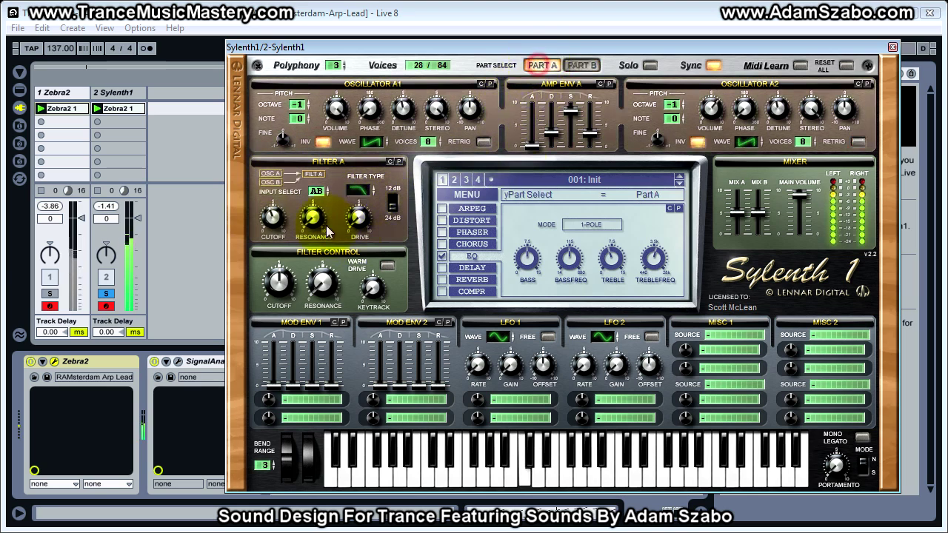
left_click(274, 216)
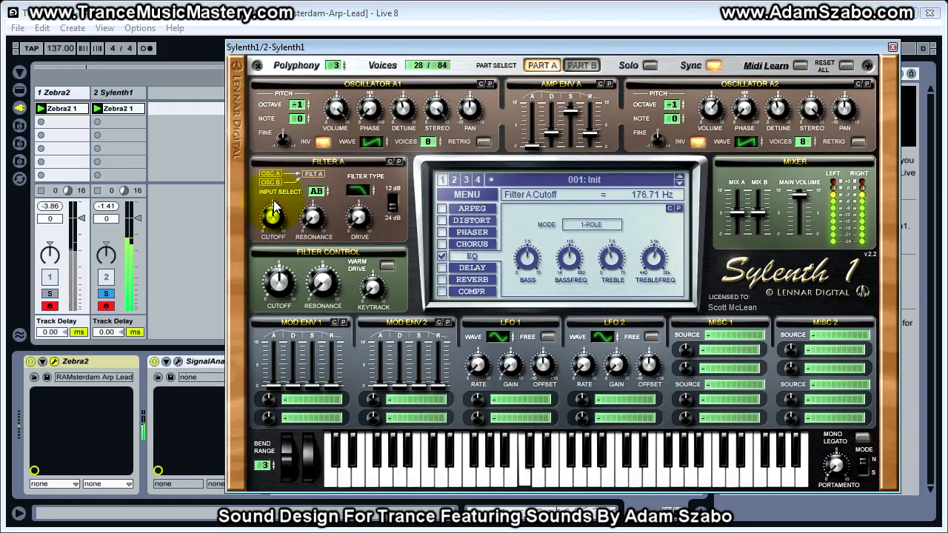
left_click(105, 293)
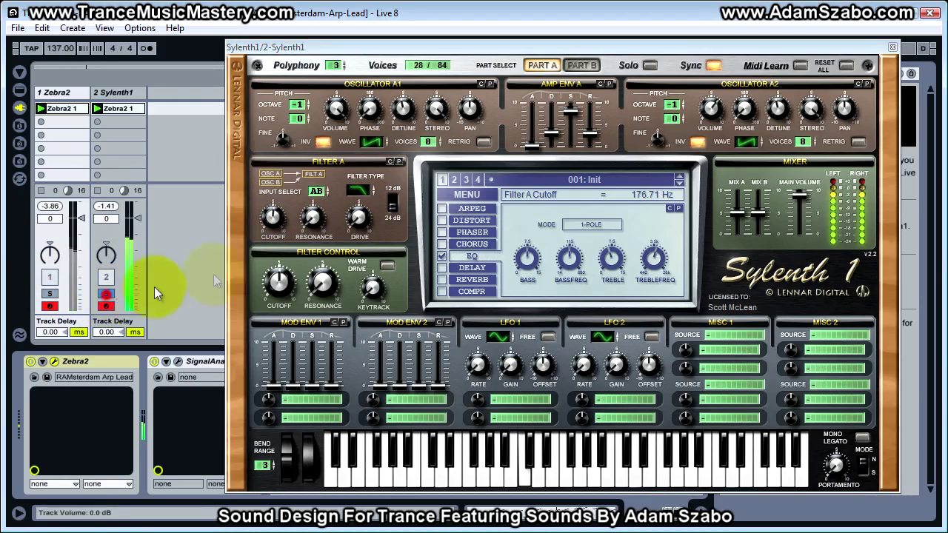
left_click_drag(271, 214, 271, 237)
left_click(49, 293)
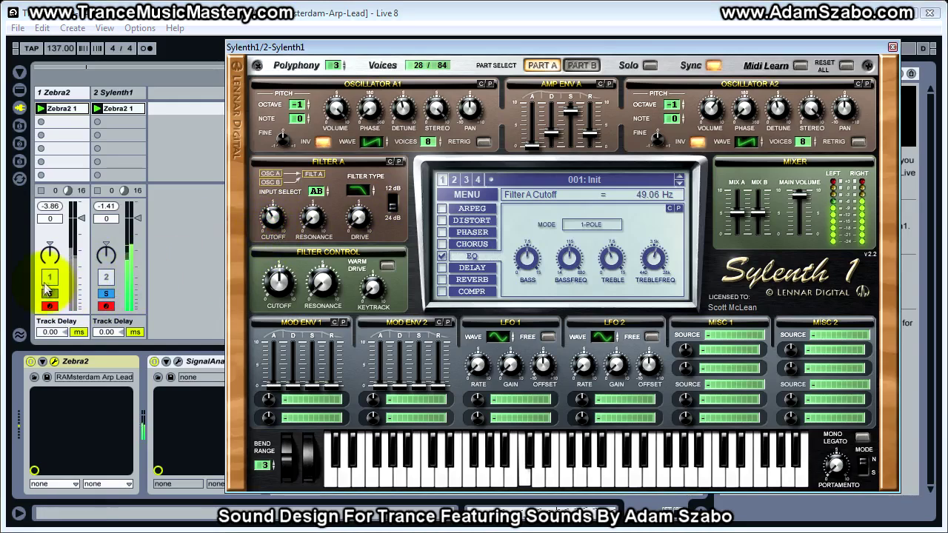
left_click(106, 293)
Fine-tune Filter A by ear, switching the solo between the Zebra2 and Sylenth1 tracks
left_click_drag(257, 229, 315, 211)
left_click(49, 293)
left_click(104, 296)
left_click(50, 293)
left_click(111, 294)
Set Filter A's drive to 0.76, compare with the soloed Zebra2 track, and readjust the drive to 0.71
left_click_drag(359, 216, 358, 207)
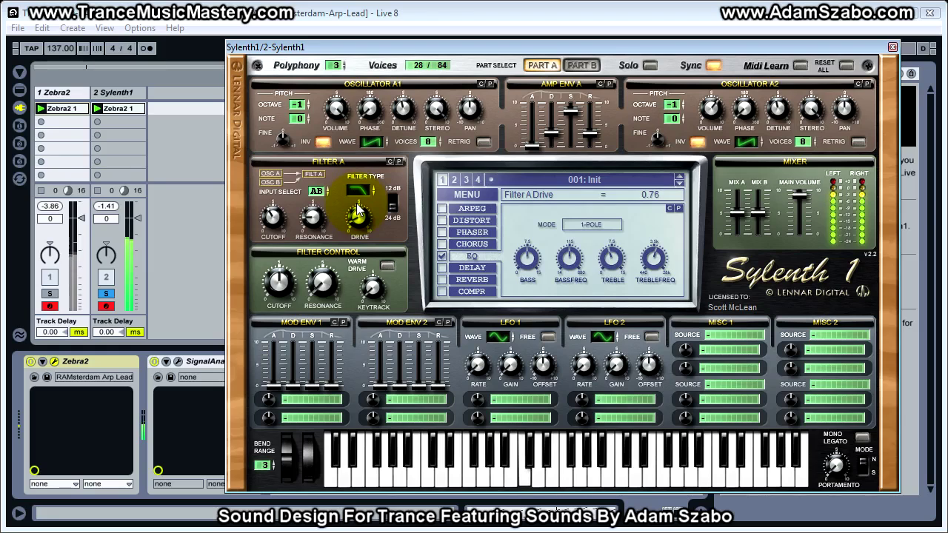
left_click(50, 293)
left_click(106, 294)
left_click_drag(273, 217, 284, 236)
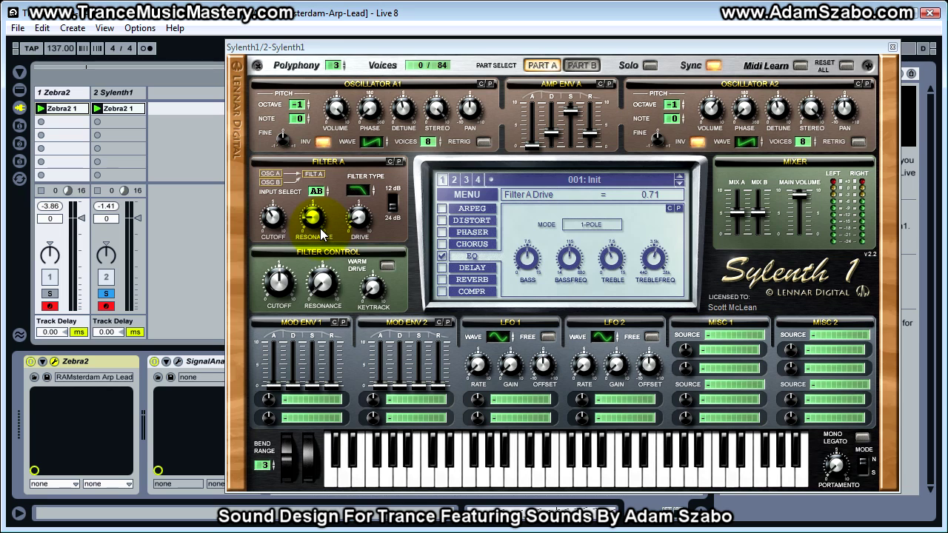
Assign Mod Env 1 to Cutoff A with an amount of 1.90 and solo the Zebra2 track for comparison
left_click(294, 400)
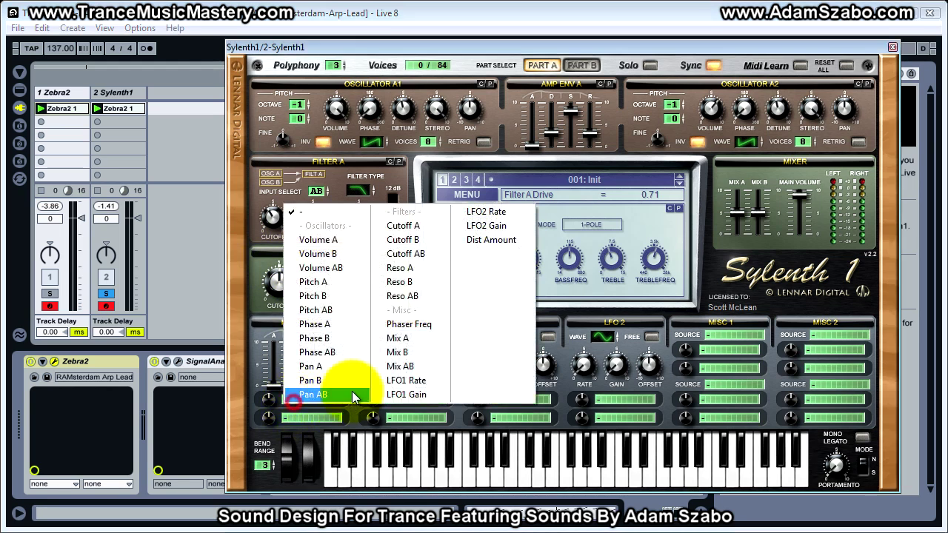
left_click(405, 226)
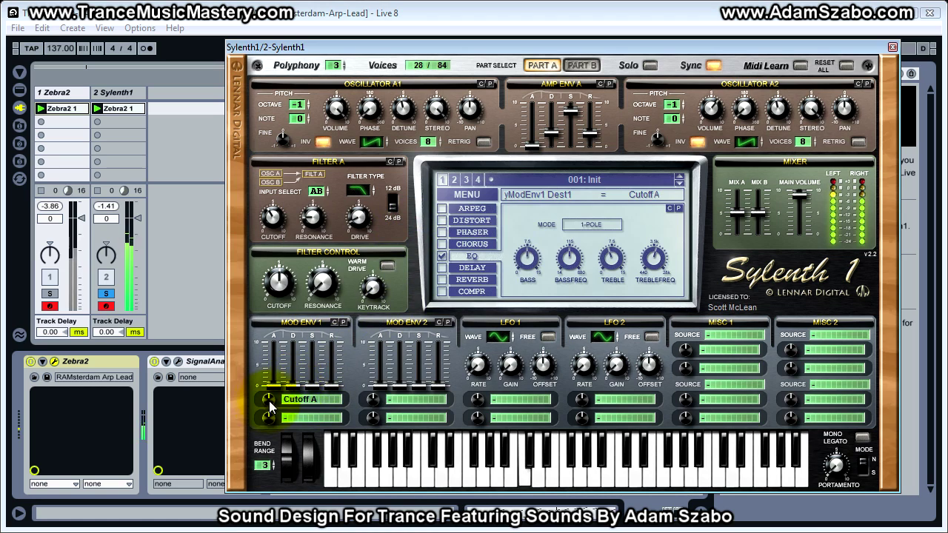
left_click(47, 294)
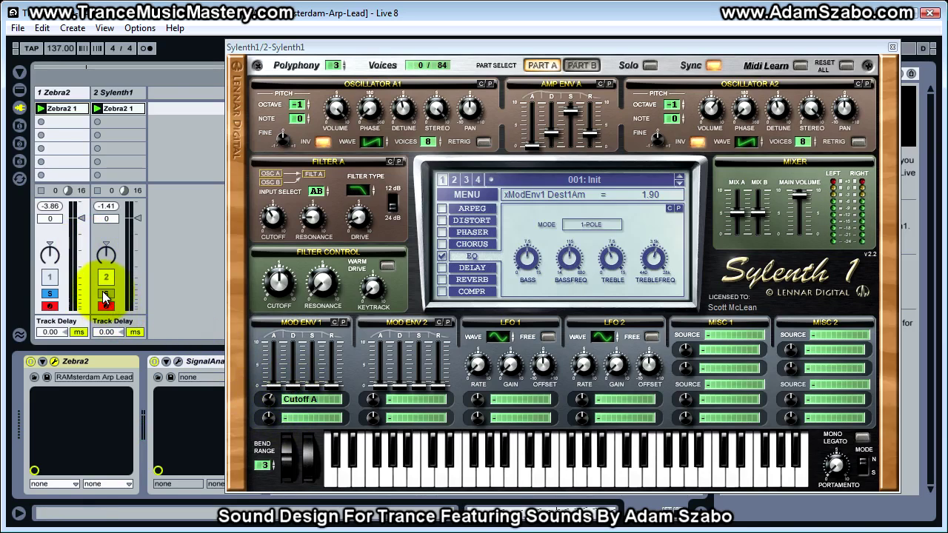
Set Mod Env 1's amount on Cutoff A to 4.86 and its decay to 3.79
left_click(300, 376)
mouse_move(300, 376)
left_mouse_down()
mouse_move(298, 310)
mouse_move(293, 368)
left_mouse_up()
left_click(268, 399)
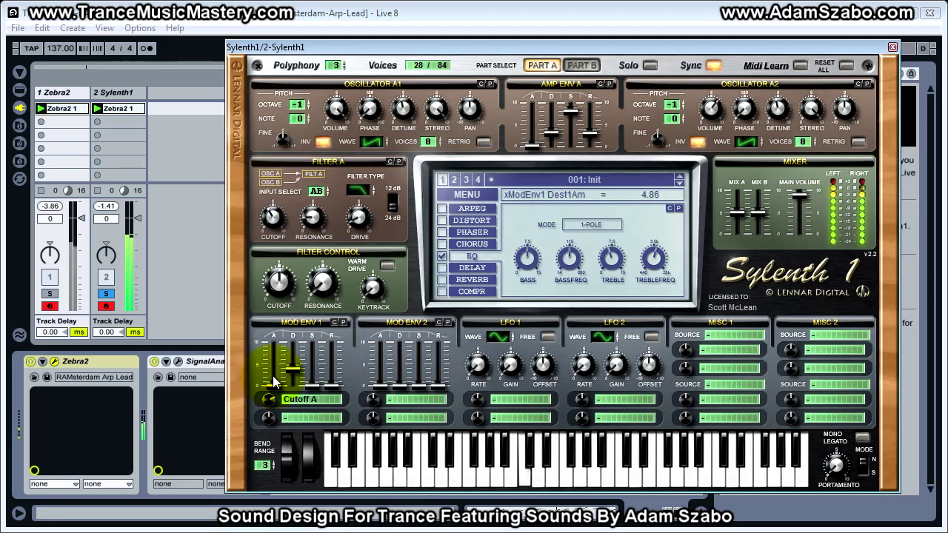
left_click_drag(294, 376, 292, 386)
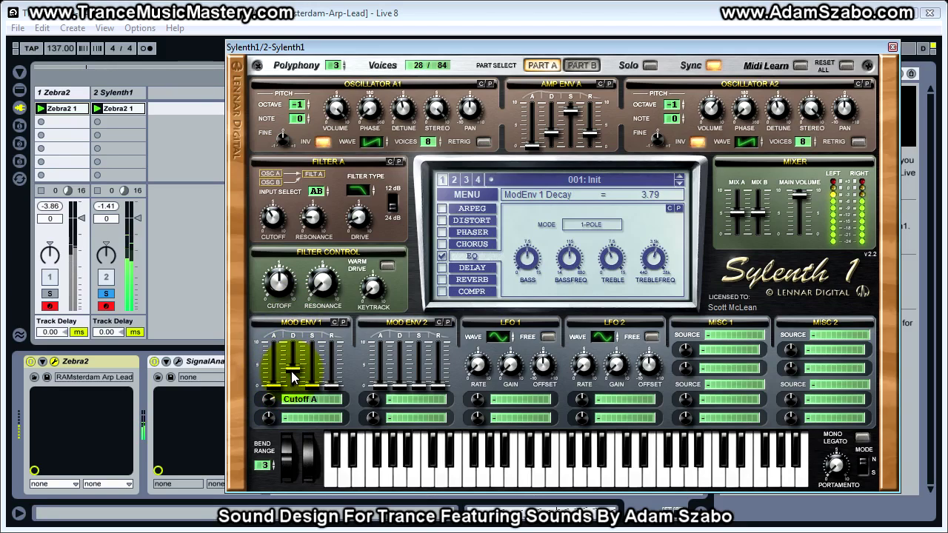
Set Amp Env A's sustain to 6.95, comparing the Zebra2 and Sylenth1 tracks by switching the solo between them
left_click_drag(268, 402, 295, 382)
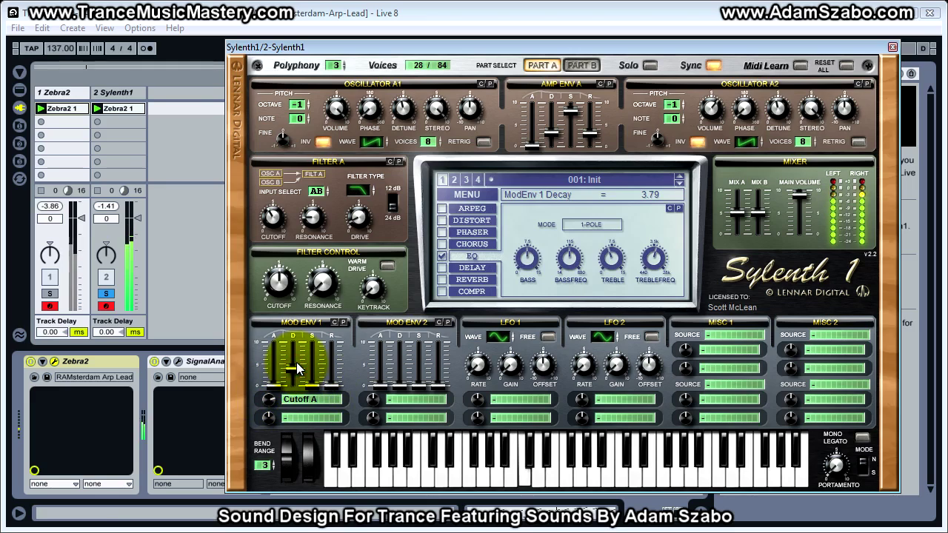
left_click(50, 293)
left_click(105, 295)
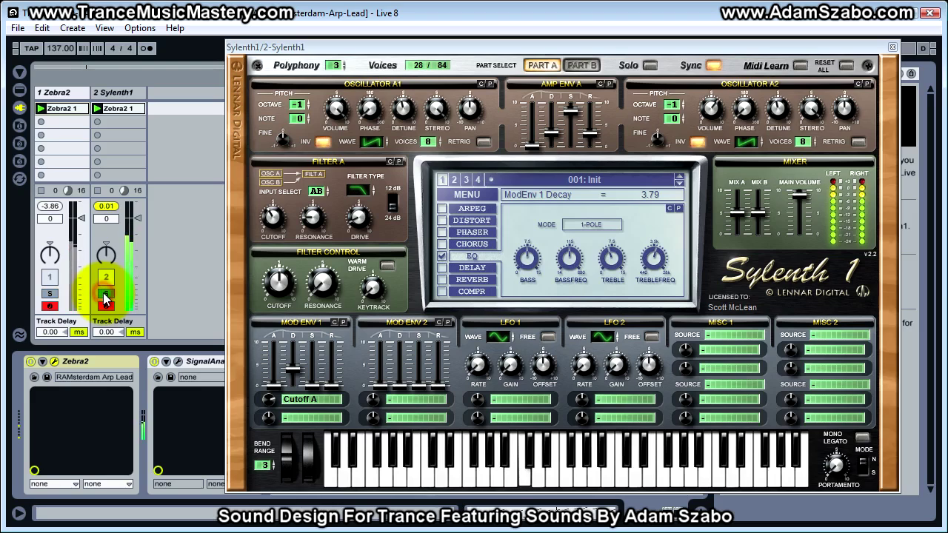
left_click(309, 385)
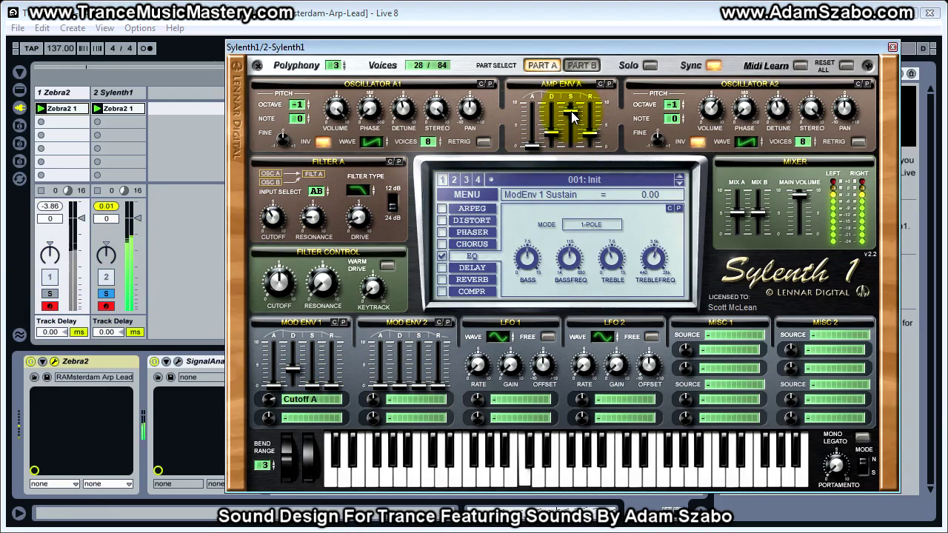
left_click_drag(572, 125, 573, 129)
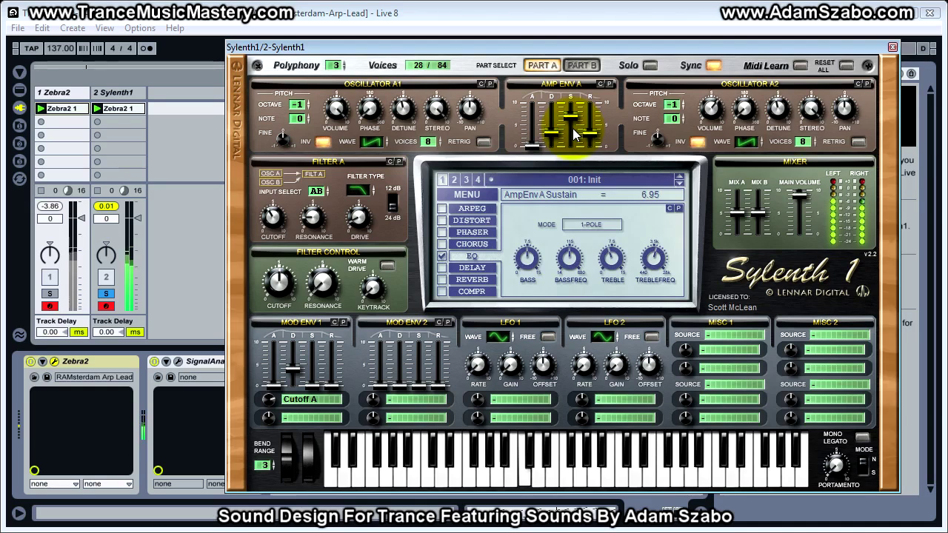
left_click(50, 294)
left_click(101, 293)
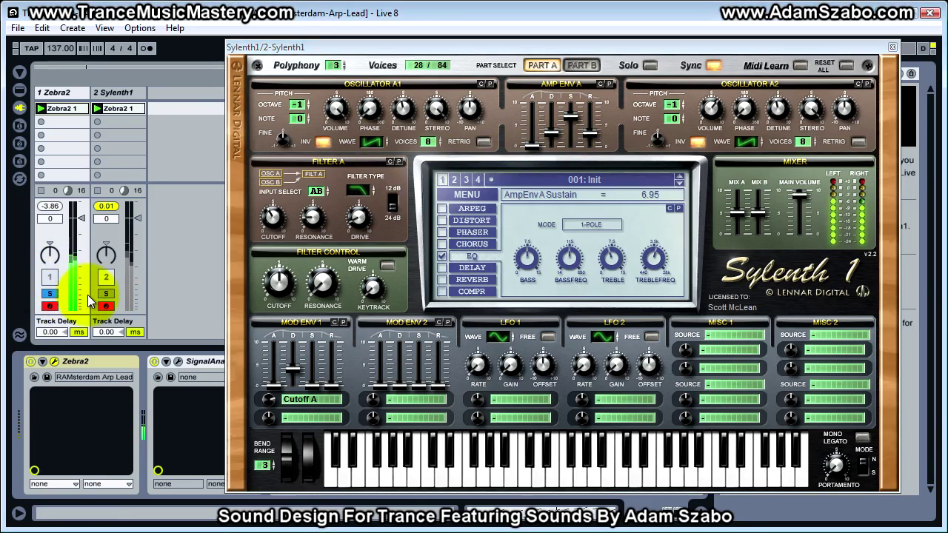
left_click(104, 294)
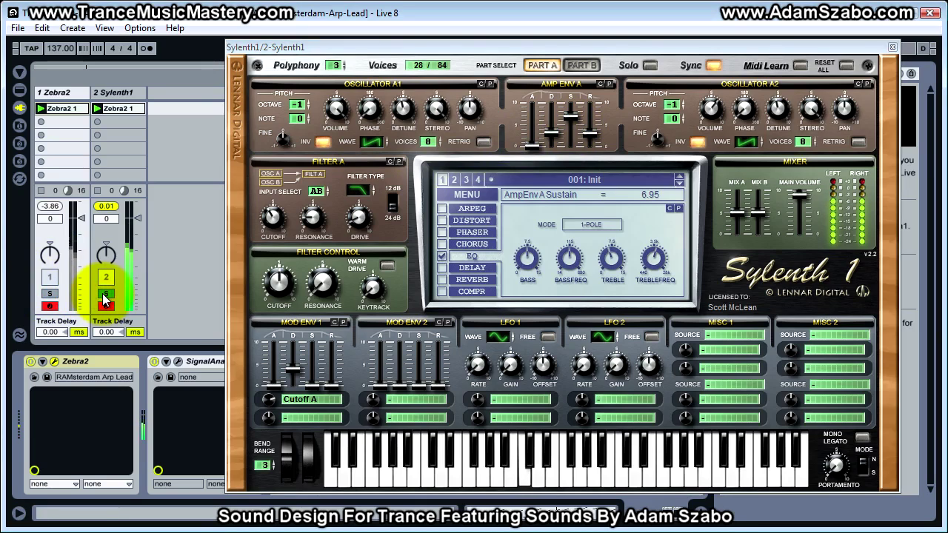
Set Mod Env 1's decay to 4.31 and compare the result with the soloed Zebra2 track
left_click(292, 374)
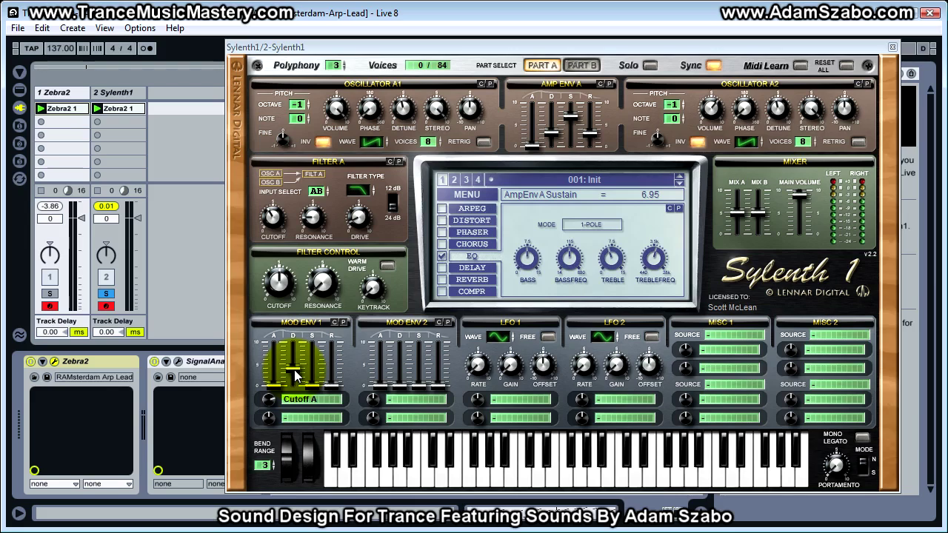
left_click(294, 374)
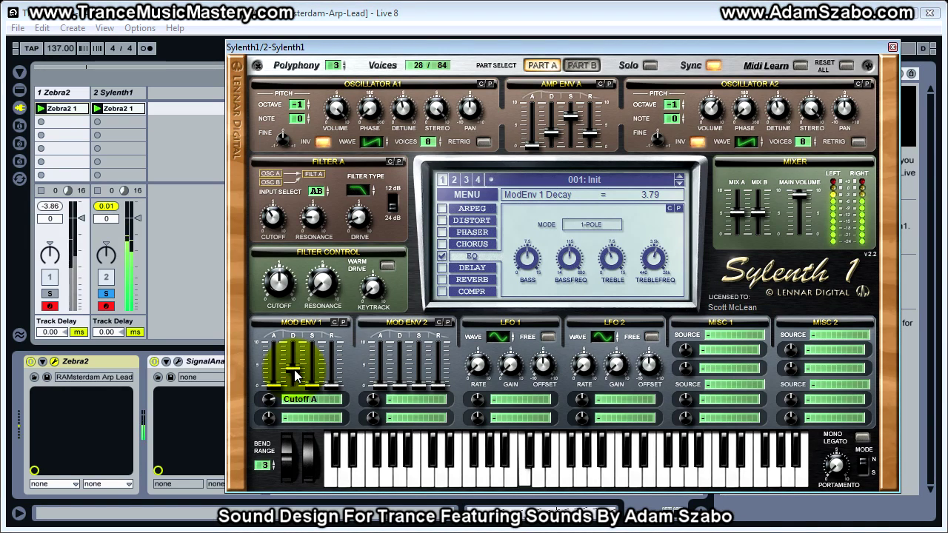
left_click(50, 294)
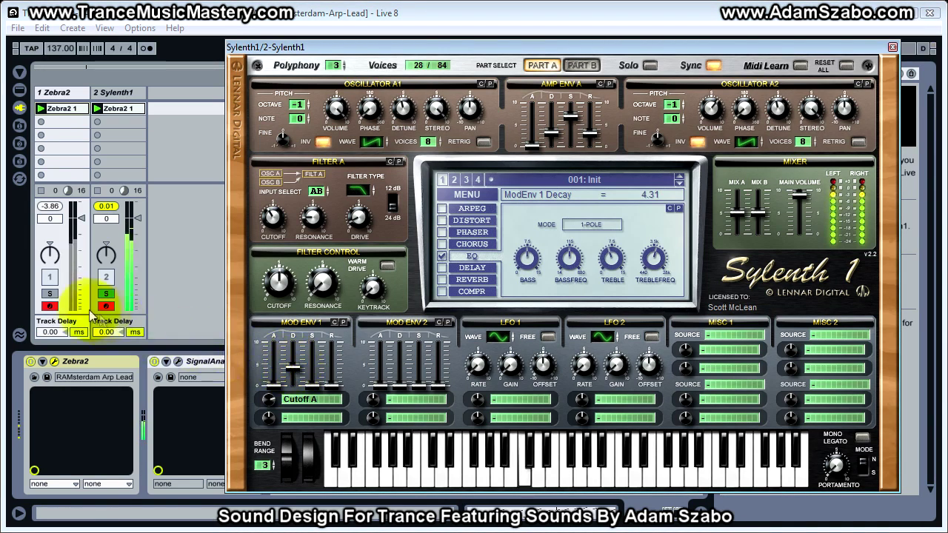
left_click(107, 295)
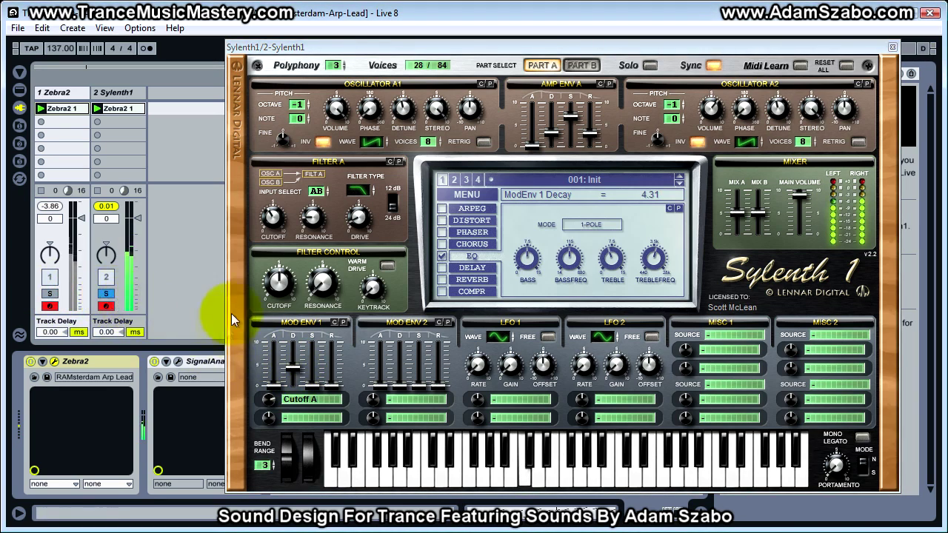
Adjust Filter A's cutoff to 62.20 Hz and set Mod Env 1's decay to 3.85 and release to 3.79
mouse_move(313, 214)
left_mouse_down()
mouse_move(314, 196)
mouse_move(303, 217)
left_mouse_up()
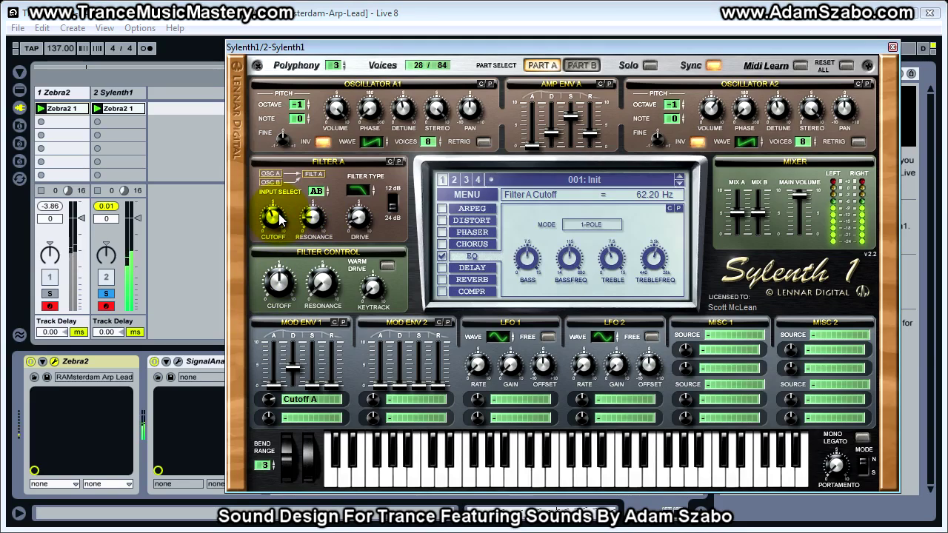
left_click(291, 376)
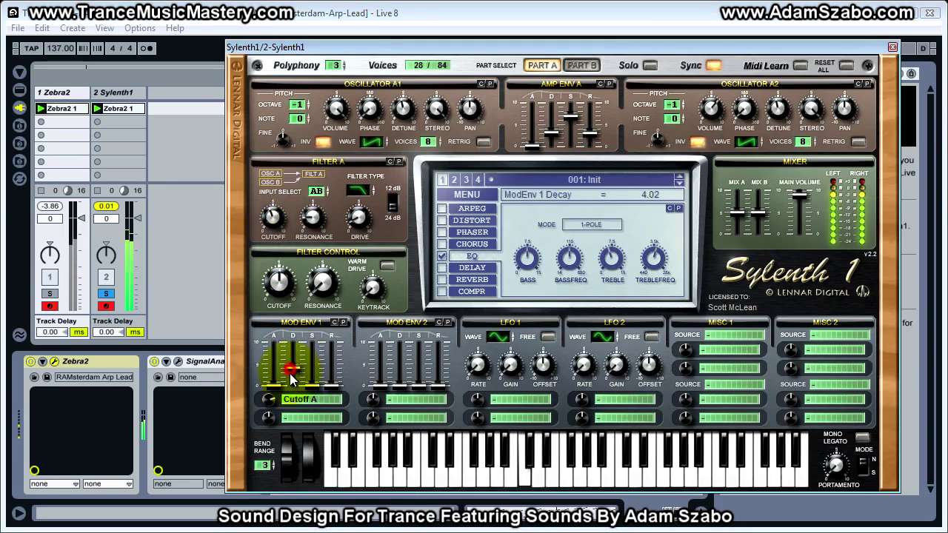
left_click(50, 277)
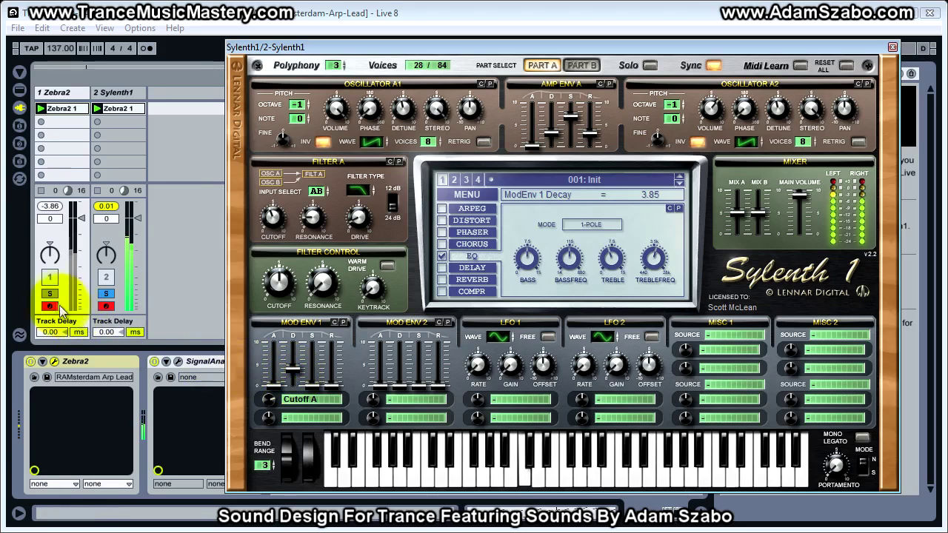
left_click(106, 294)
left_click(106, 294)
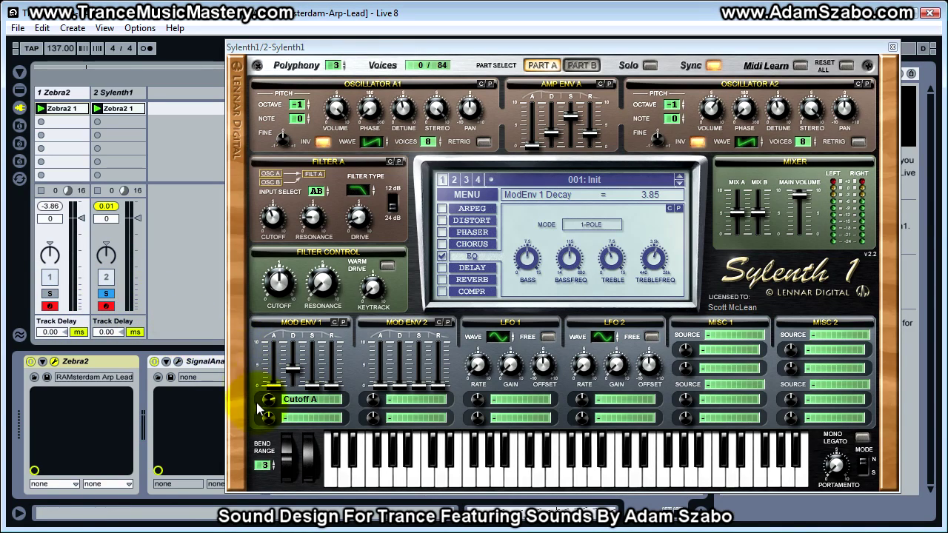
left_click_drag(335, 384, 338, 374)
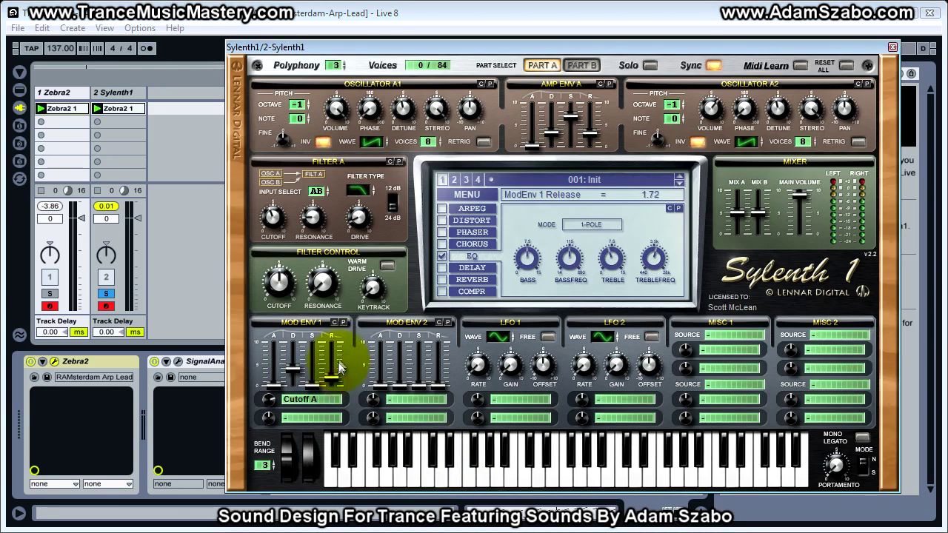
left_click_drag(332, 354, 337, 335)
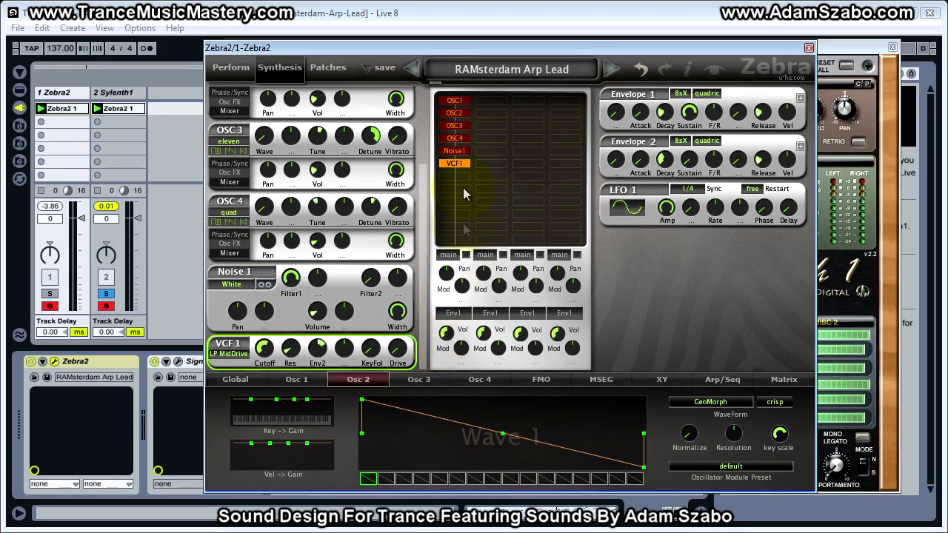
Show the Global effects in Zebra2, solo its track and open the VCF 1 cutoff fully
left_click(239, 382)
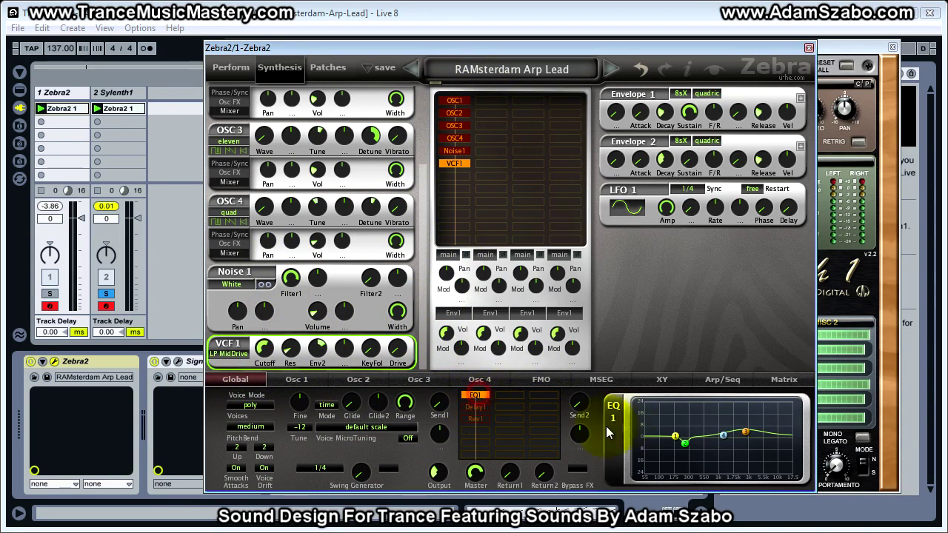
left_click_drag(593, 47, 947, 33)
left_click(481, 257)
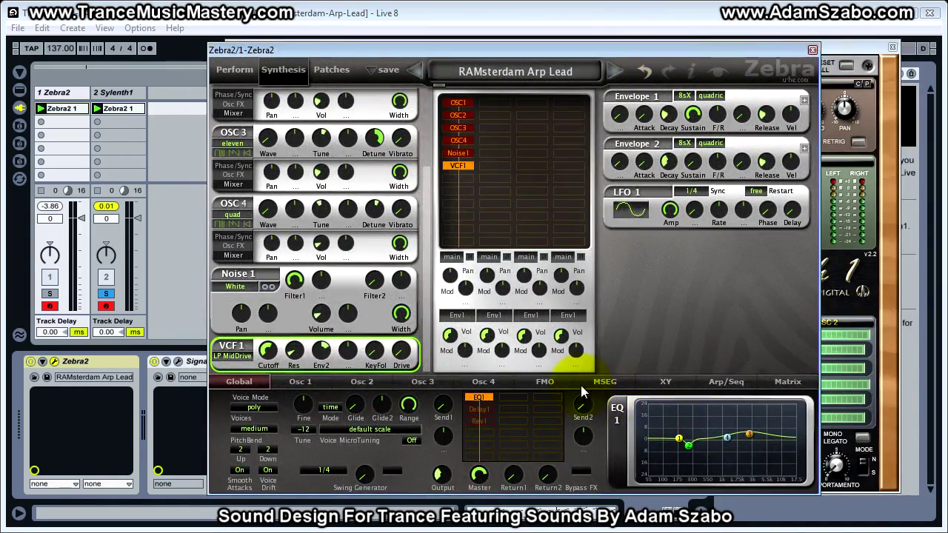
left_click(49, 293)
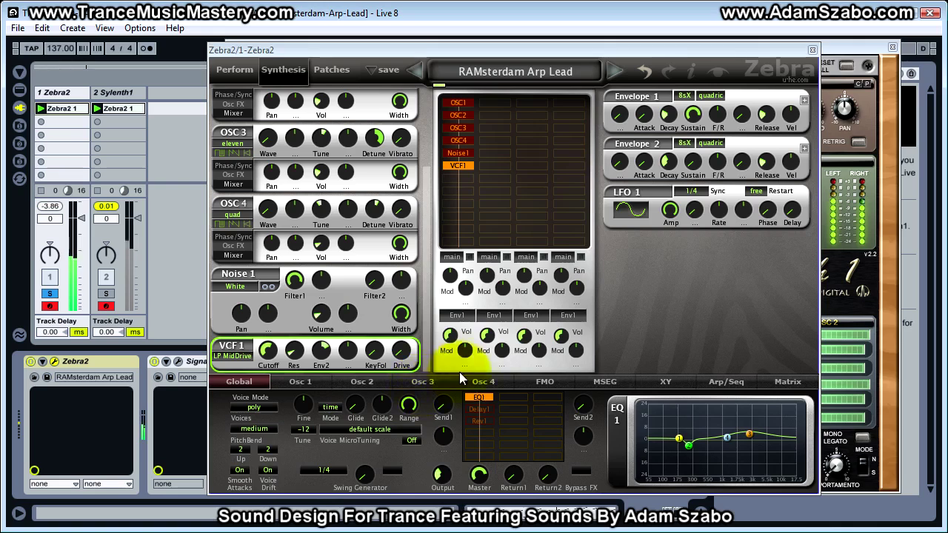
left_click_drag(275, 361, 264, 290)
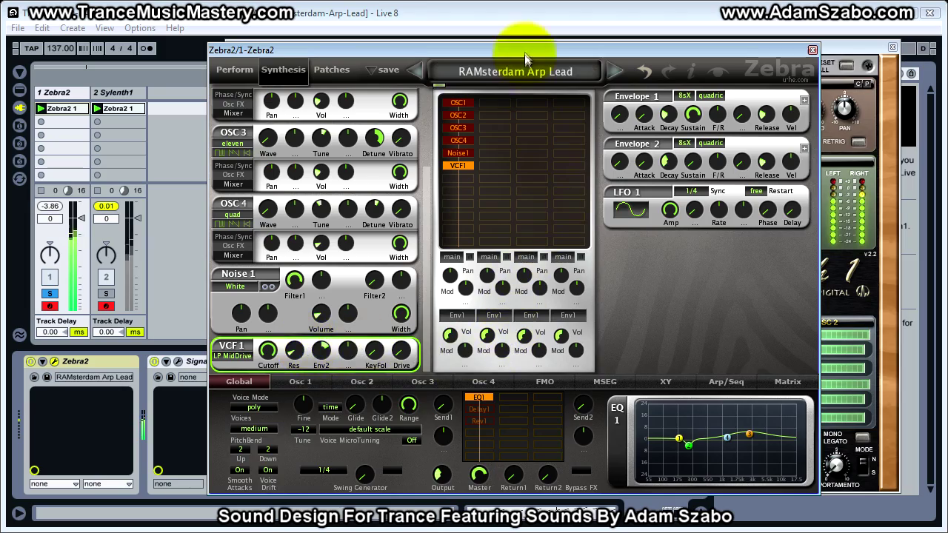
Switch to the Sylenth1 window, set Filter A's cutoff to 21341.28 Hz and solo the Zebra2 track for comparison
left_click(442, 44)
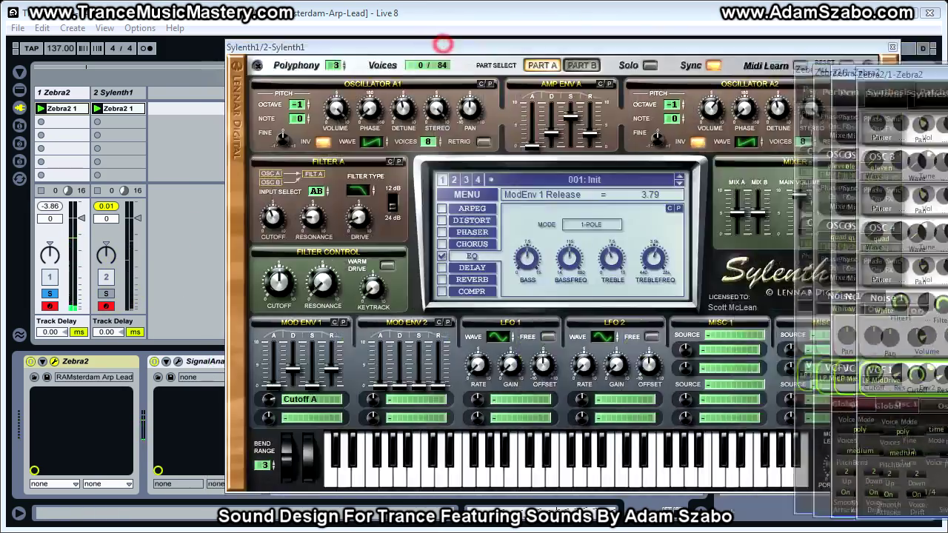
left_click(275, 216)
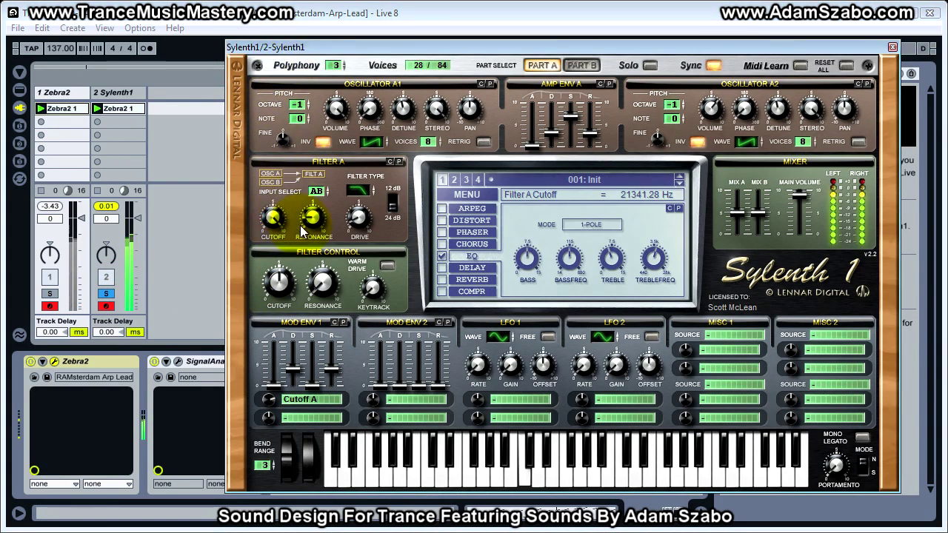
left_click(50, 293)
left_click(49, 293)
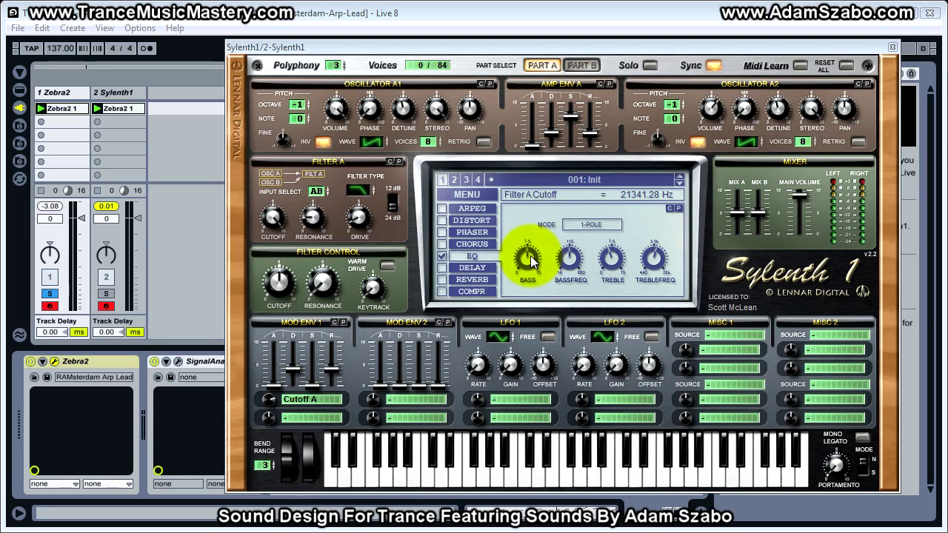
Raise the EQ treble, try its frequency at 9107.18 Hz, return it to 3520 Hz and compare both tracks in solo
left_click(613, 268)
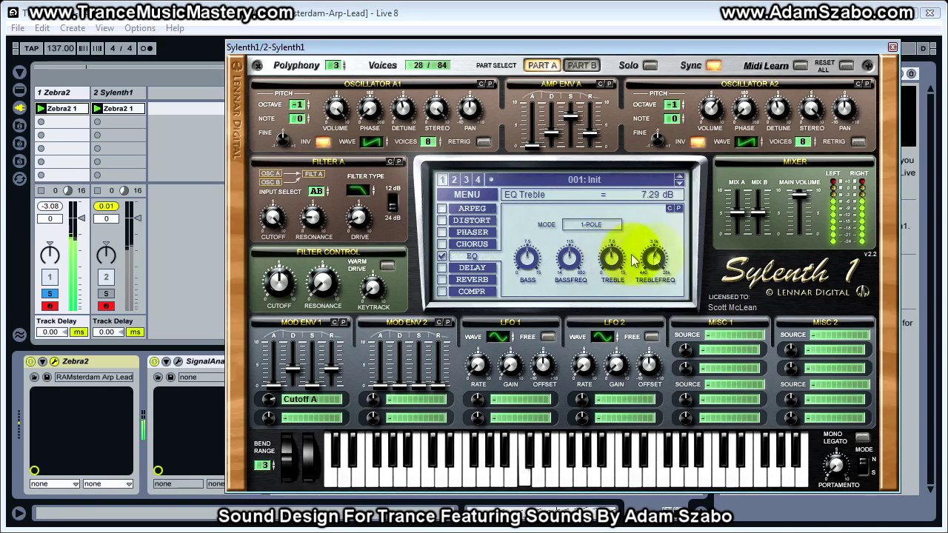
left_click(655, 273)
left_click_drag(654, 283, 661, 234)
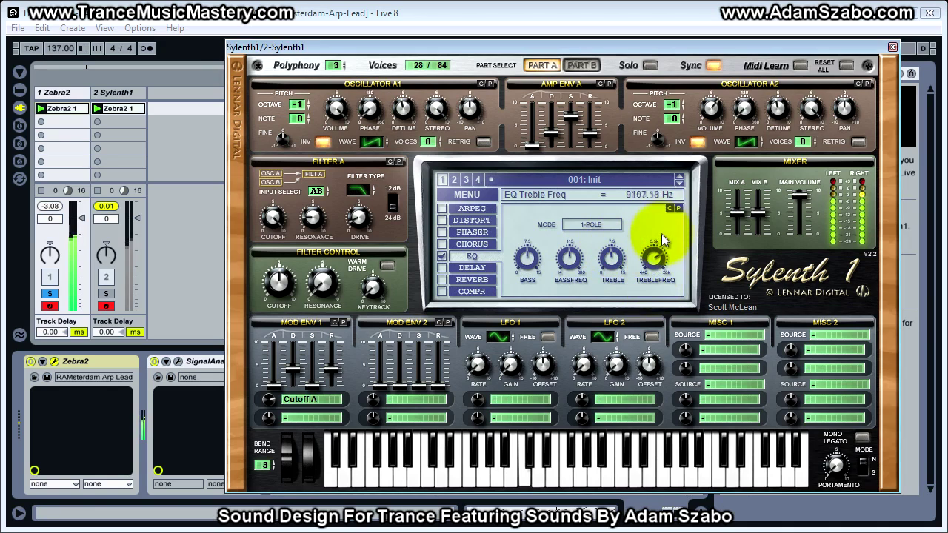
left_click(613, 263)
double_click(613, 262)
double_click(652, 261)
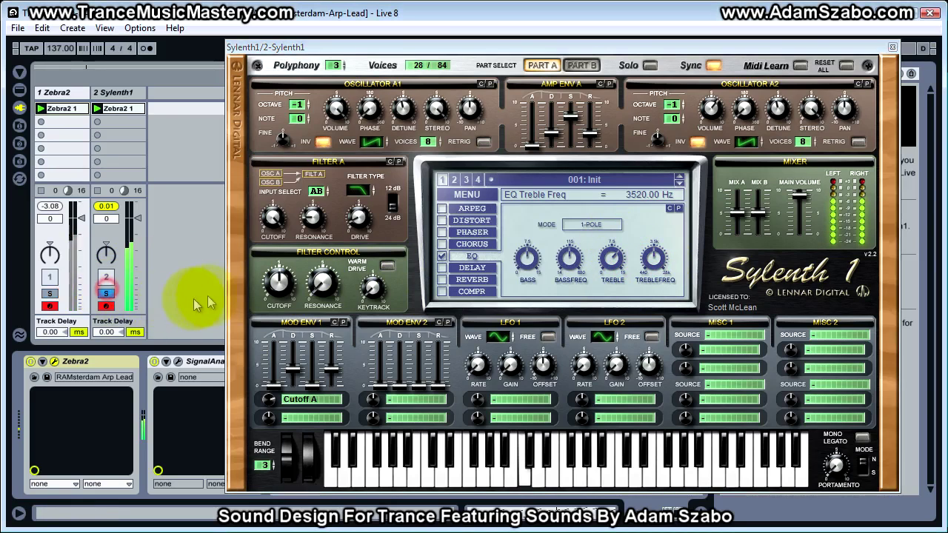
left_click(49, 294)
left_click(106, 294)
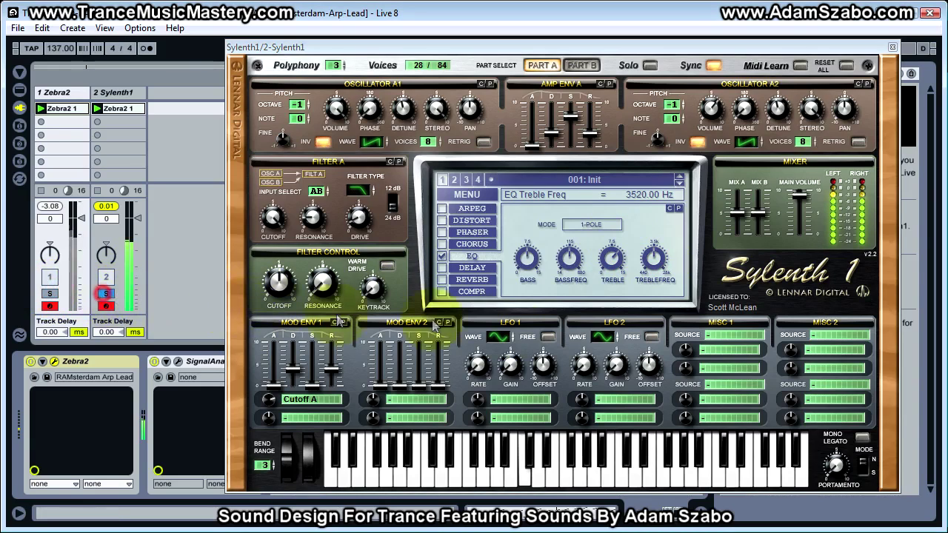
Rework the EQ treble from 8.00 dB and set its frequency to 1232.25 Hz
left_click(613, 263)
left_click_drag(614, 265, 606, 291)
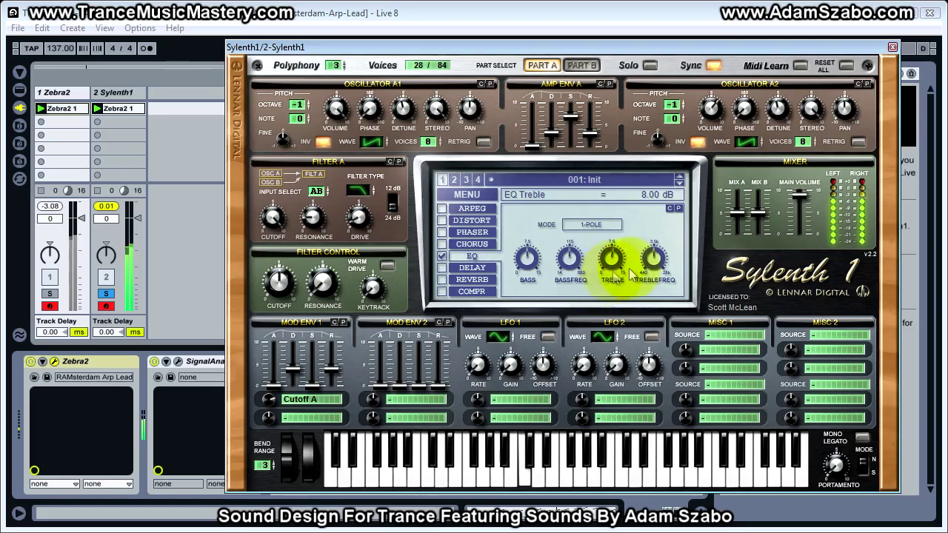
left_click_drag(613, 259, 653, 299)
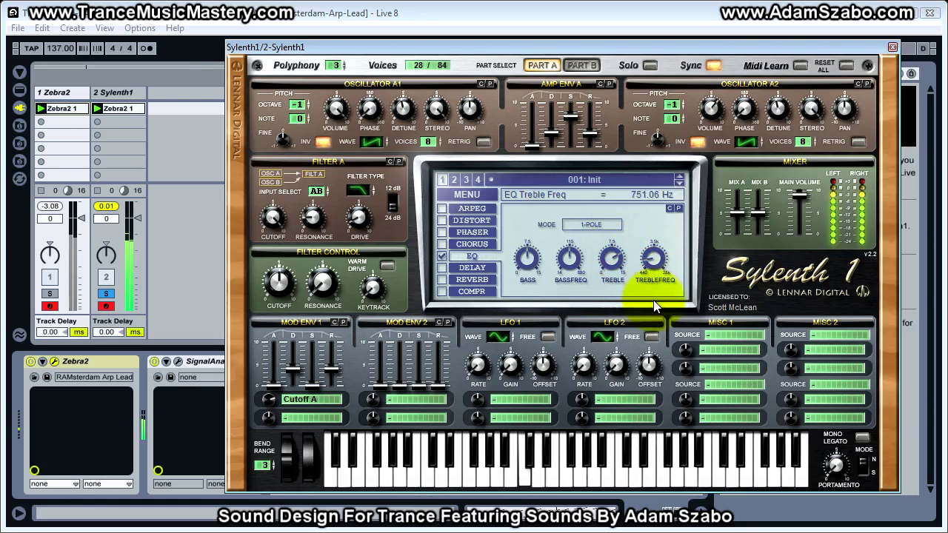
left_click_drag(612, 258, 648, 237)
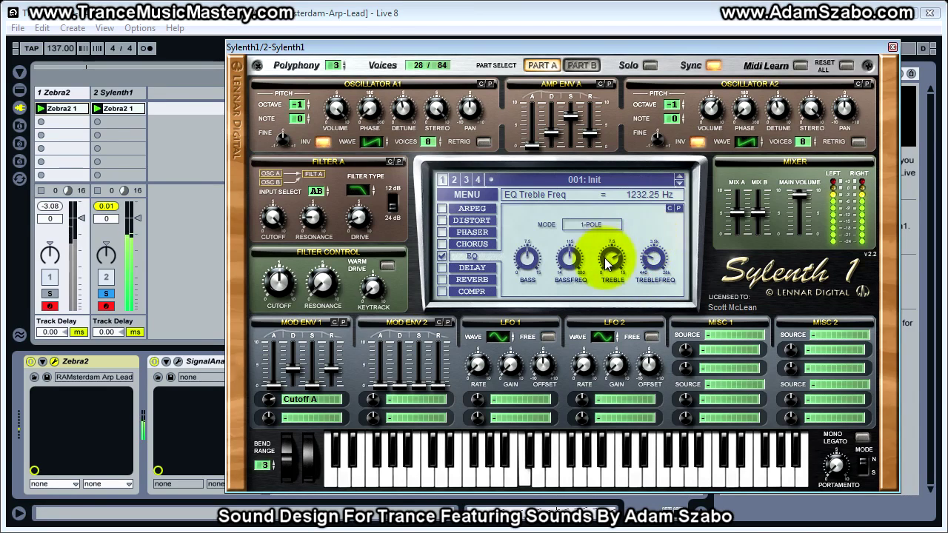
Raise the EQ bass frequency, set the bass to 9.07 dB and compare both tracks in solo
left_click(568, 256)
left_click_drag(568, 257, 568, 225)
left_click_drag(528, 258, 530, 252)
left_click(49, 293)
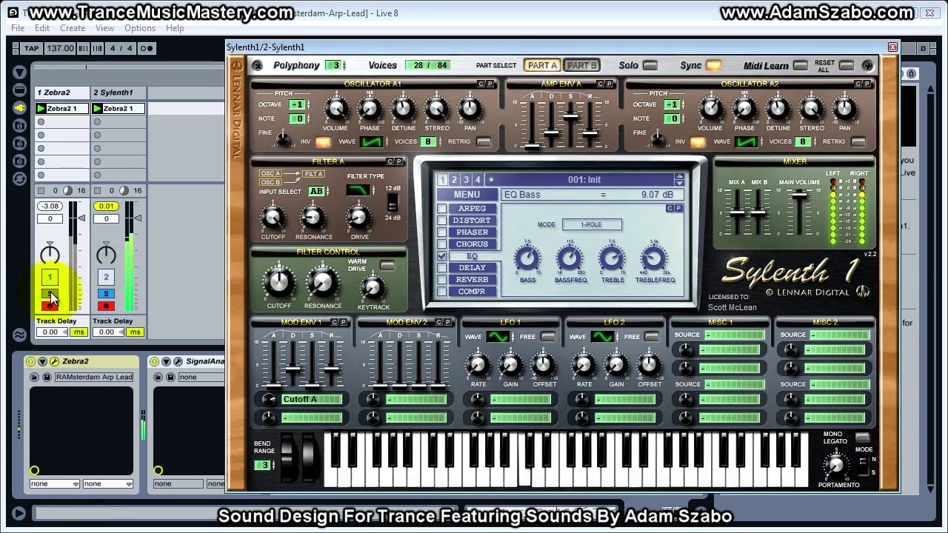
left_click(107, 295)
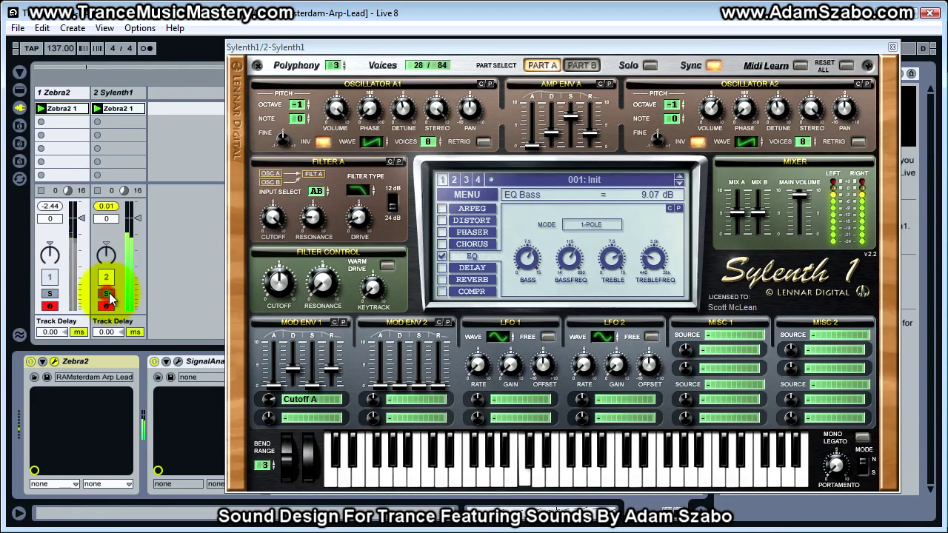
Readjust the EQ treble against the soloed Zebra2 track and move its frequency to about 1850 Hz
left_click(49, 293)
left_click(611, 258)
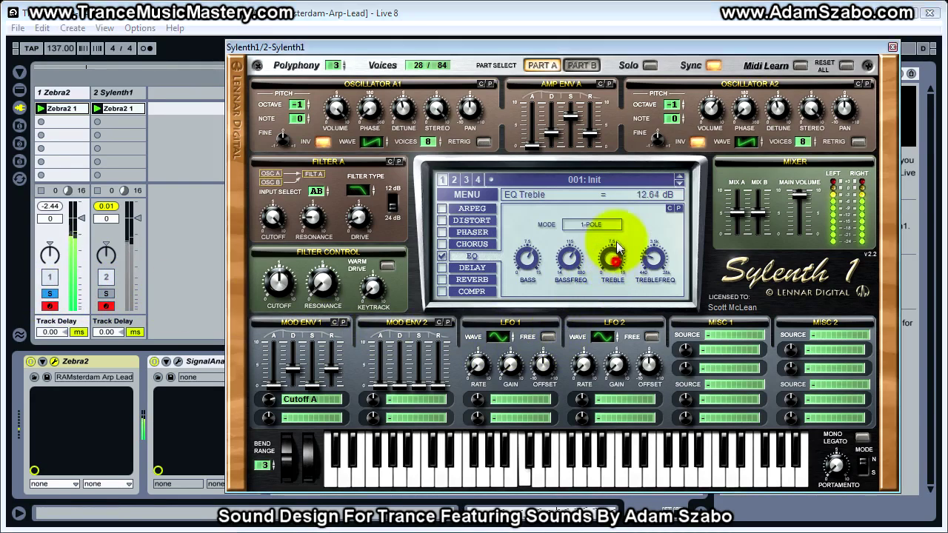
left_click(106, 295)
left_click_drag(612, 259, 608, 291)
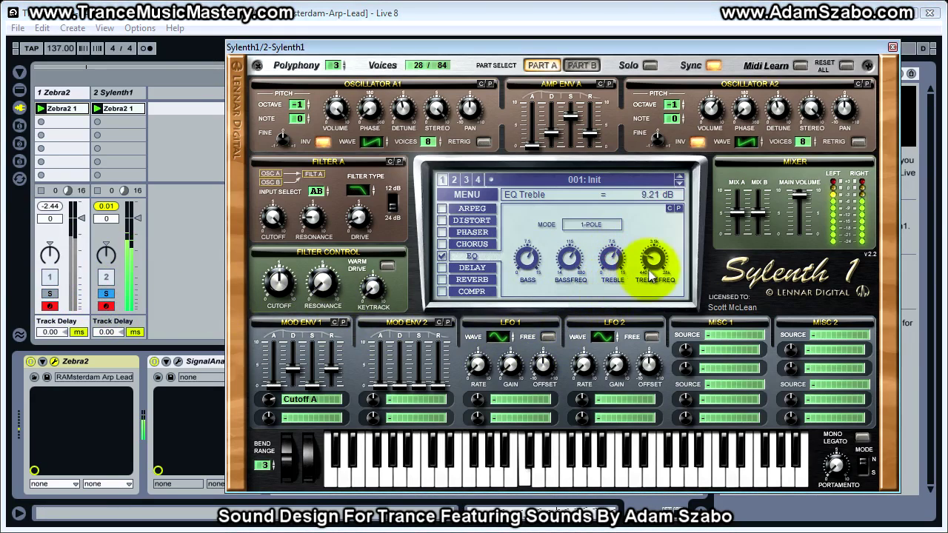
mouse_move(651, 258)
left_mouse_down()
mouse_move(648, 223)
mouse_move(642, 252)
mouse_move(613, 260)
mouse_move(634, 211)
mouse_move(654, 312)
mouse_move(652, 258)
left_mouse_up()
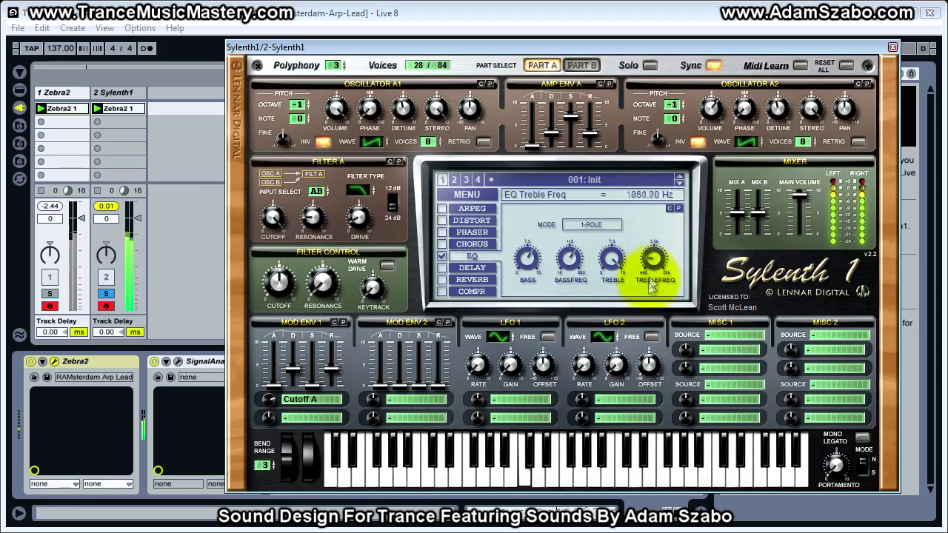
Readjust the EQ bass frequency, set the EQ bass to 10.64 dB and compare the Zebra2 and Sylenth1 tracks in solo
left_click_drag(568, 259, 566, 221)
left_click_drag(526, 257, 530, 246)
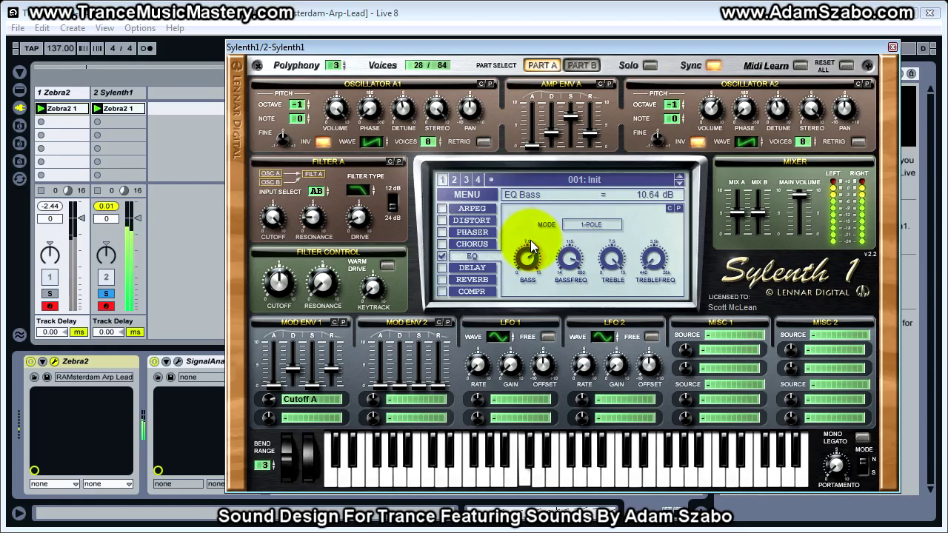
left_click(50, 293)
left_click(105, 295)
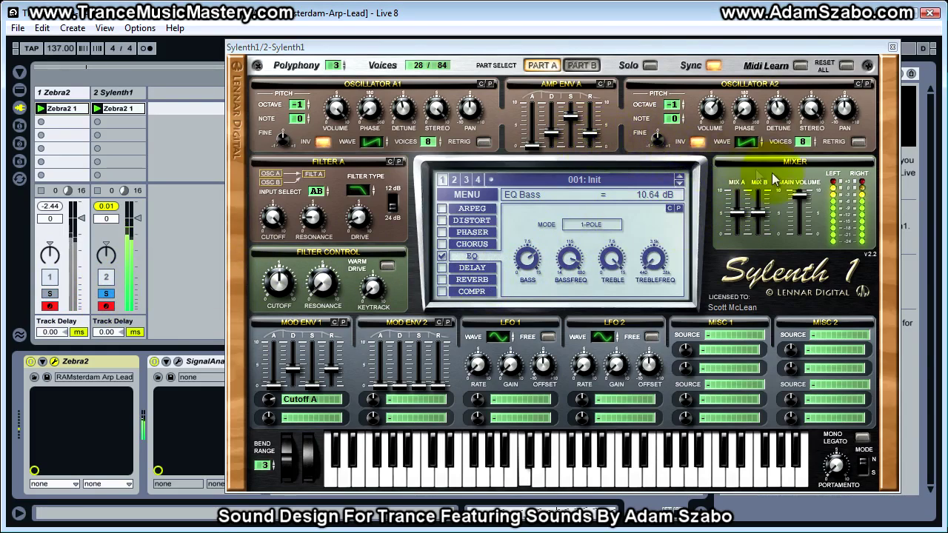
Lower the Sylenth1 main volume to 6.49 and return to the track solo comparison
mouse_move(800, 195)
left_mouse_down()
mouse_move(794, 218)
mouse_move(800, 210)
left_mouse_up()
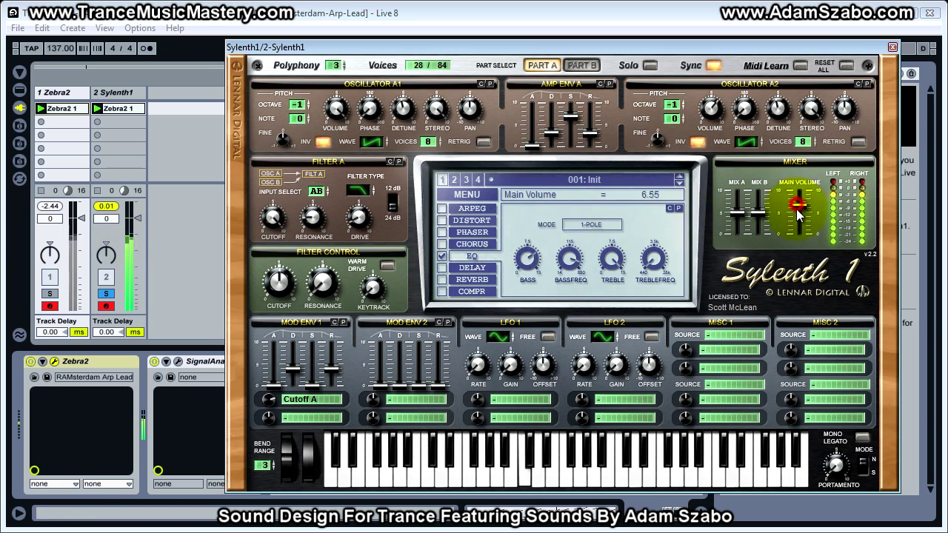
left_click_drag(795, 210, 795, 209)
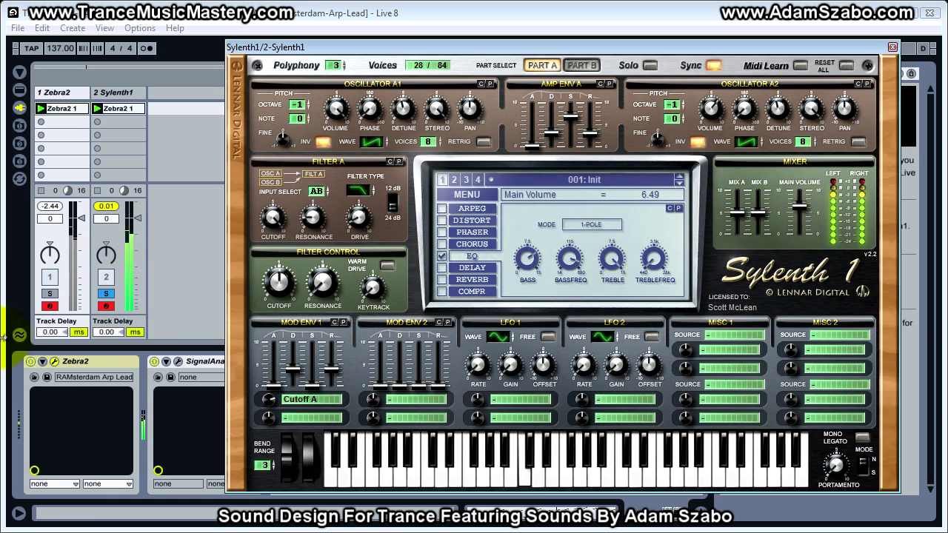
left_click(106, 294)
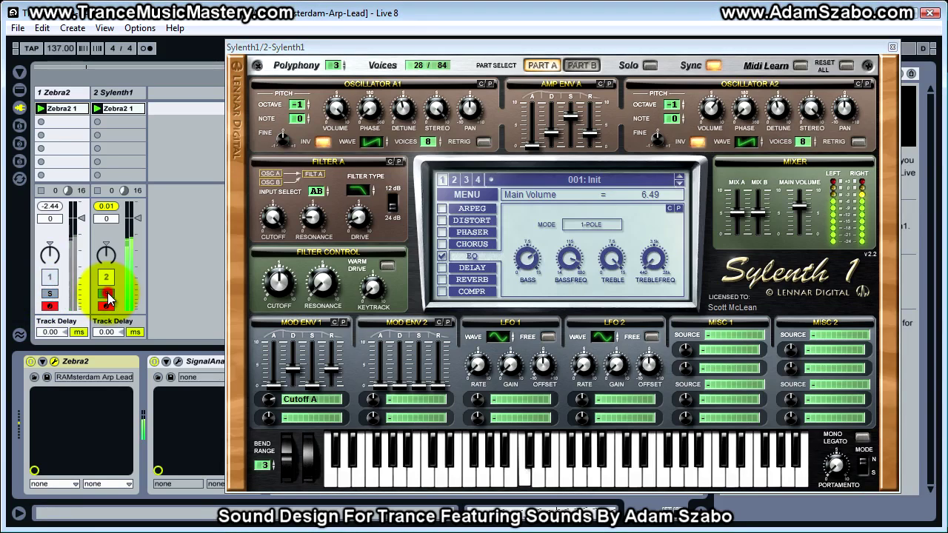
Readjust the EQ treble and bass frequencies, set the EQ bass to 9.14 dB and toggle the Zebra2 track's solo to compare
left_click_drag(654, 258, 643, 221)
left_click_drag(568, 262, 531, 281)
left_click(53, 293)
left_click(59, 294)
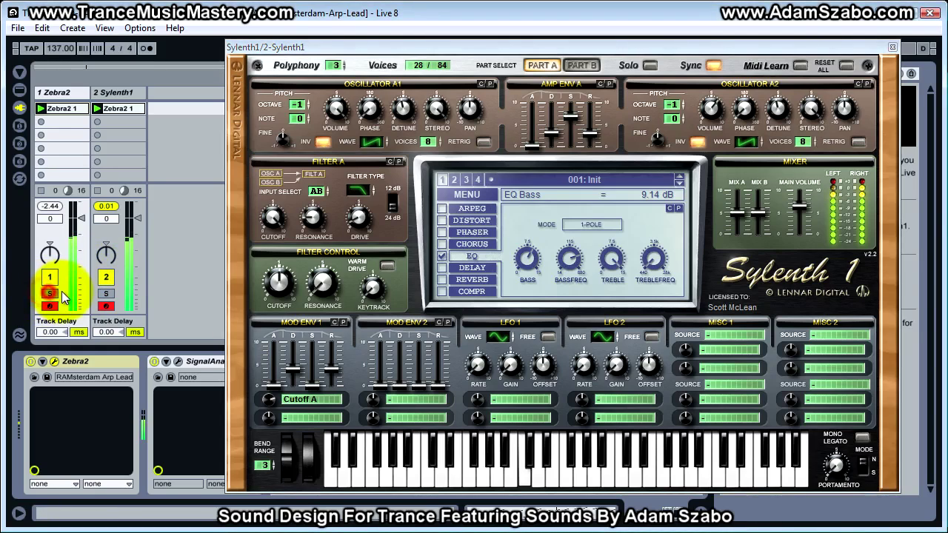
Solo the Sylenth1 track, set its main volume to 7.01 and compare its level against the soloed Zebra2 track
left_click(106, 293)
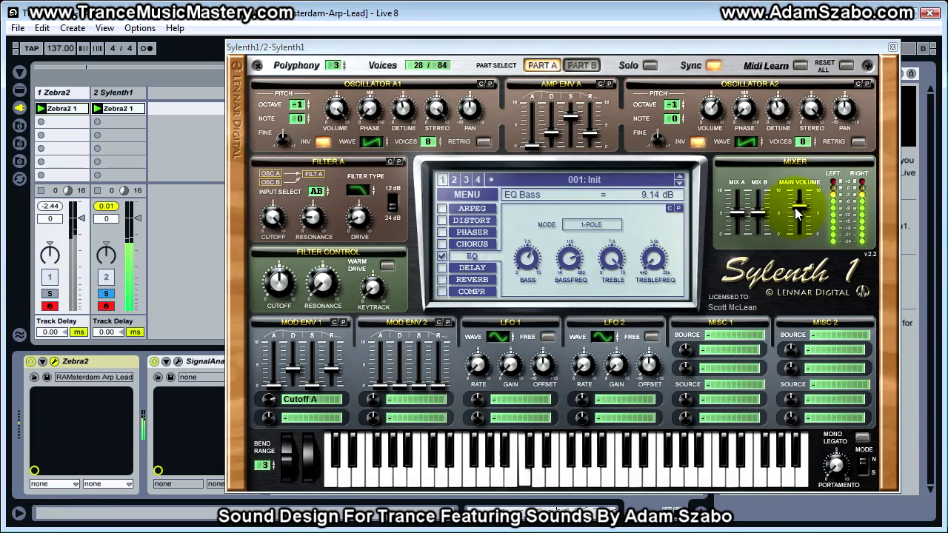
left_click_drag(794, 208, 799, 208)
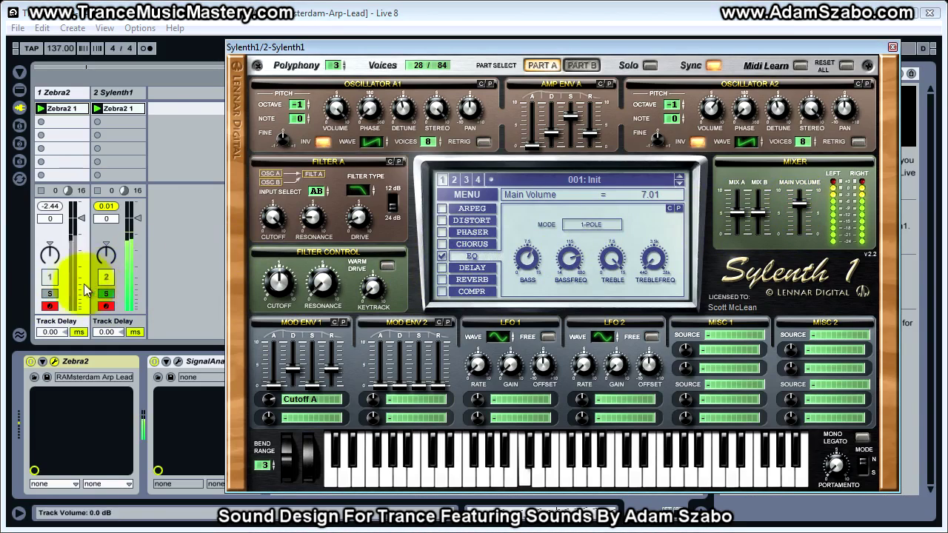
left_click(49, 294)
left_click(106, 294)
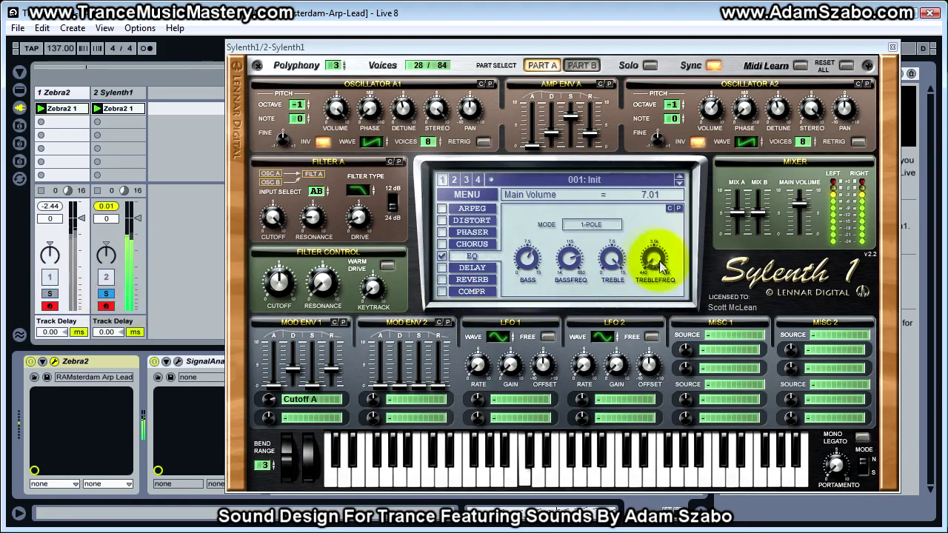
Set the EQ treble to 15.00 dB at a frequency of 440 Hz, try the bass at 4.71 dB and compare the soloed tracks
left_click_drag(615, 262, 608, 285)
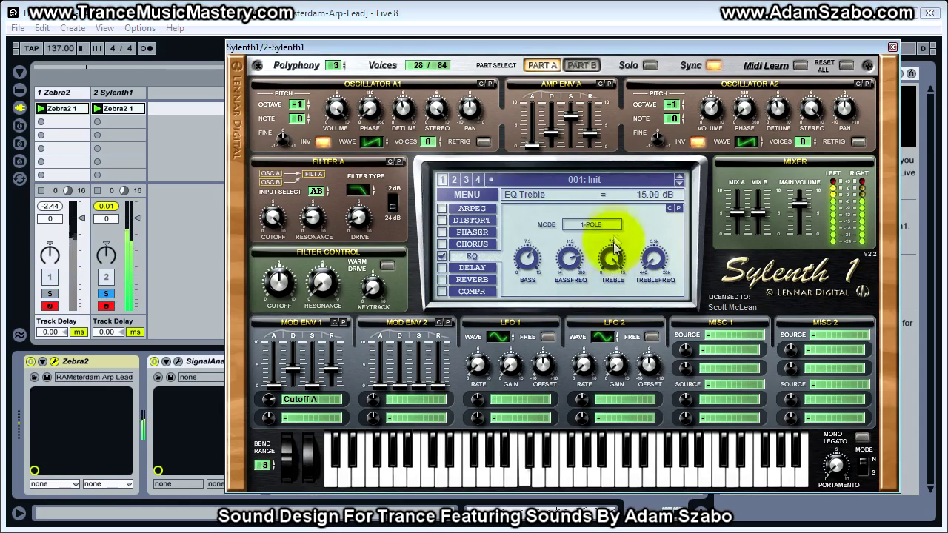
left_click_drag(530, 275, 535, 268)
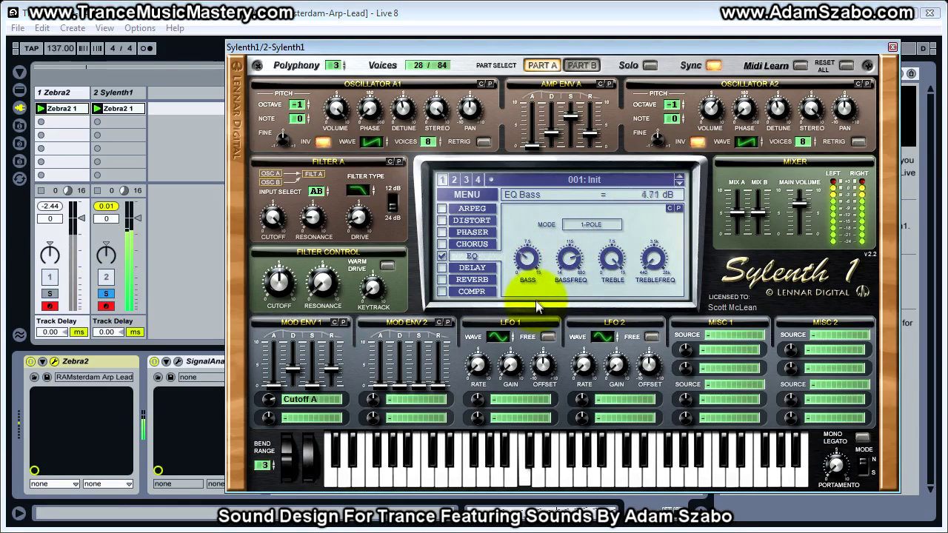
left_click_drag(653, 259, 650, 289)
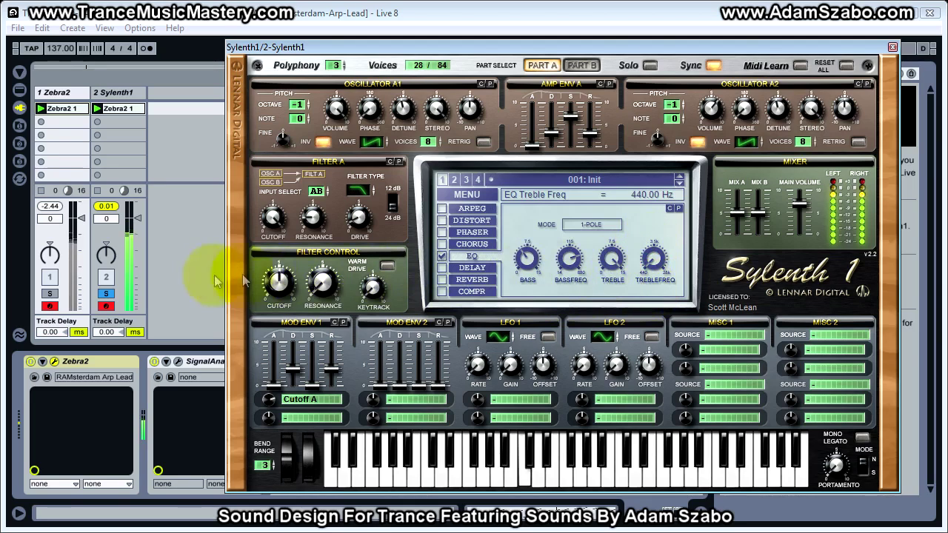
left_click(106, 294)
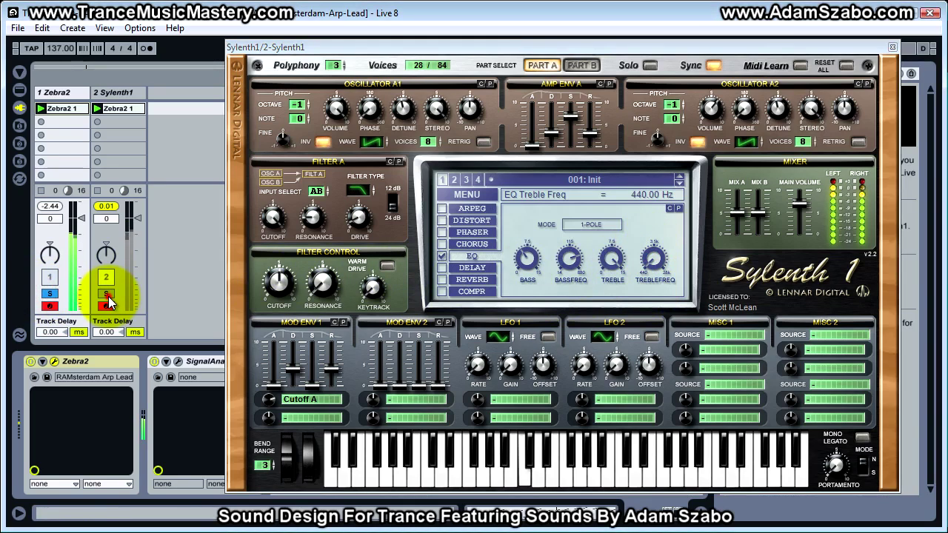
Raise the EQ bass frequency, set the bass to 9.64 dB, compare both tracks in solo and move the Sylenth1 window aside
left_click(527, 259)
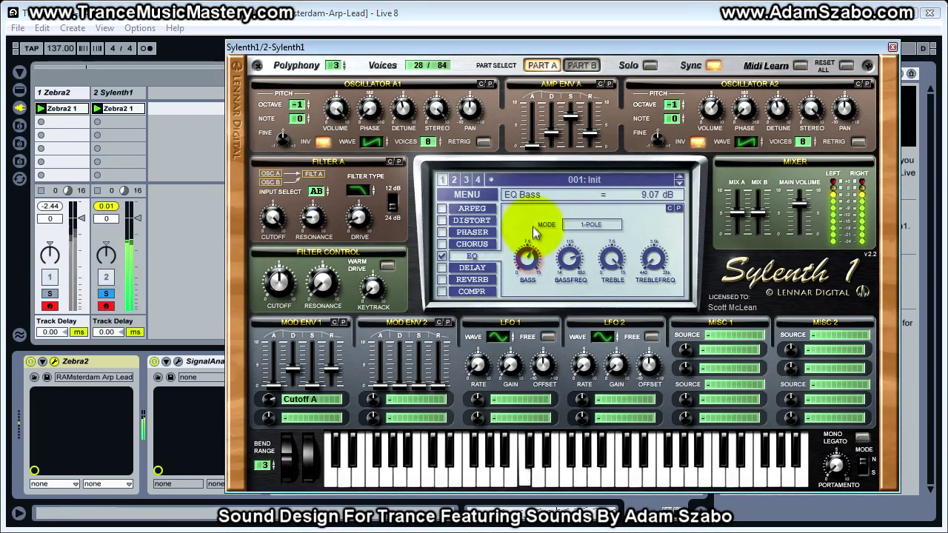
left_click_drag(569, 259, 533, 265)
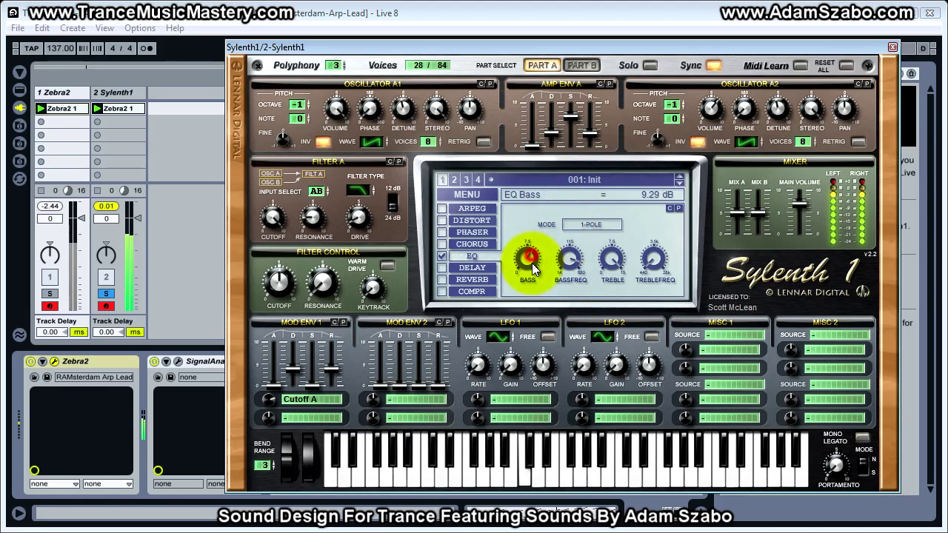
left_click(50, 293)
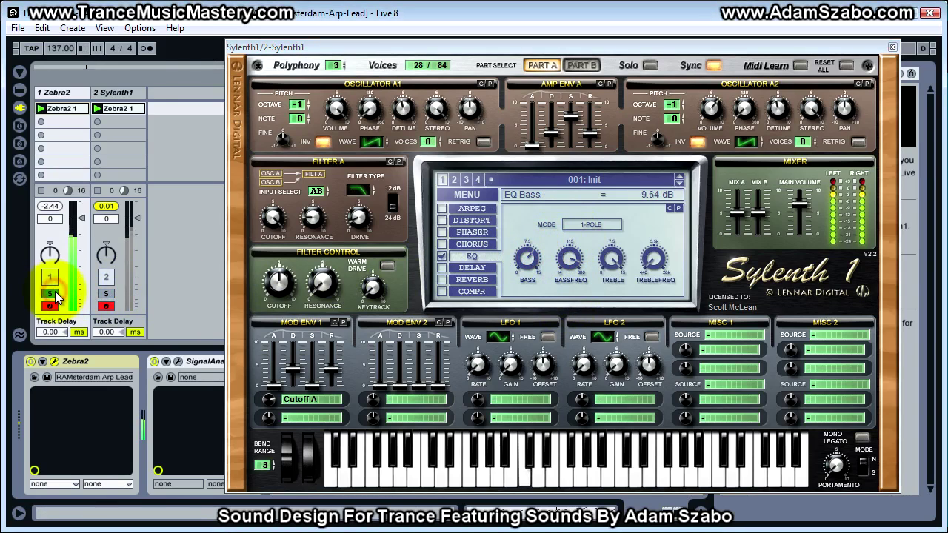
left_click(105, 295)
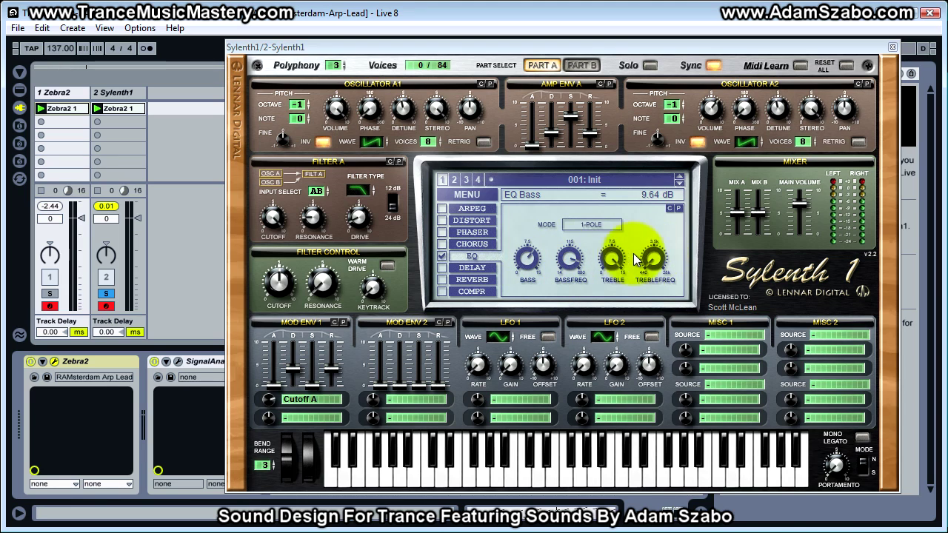
left_click_drag(447, 54, 536, 34)
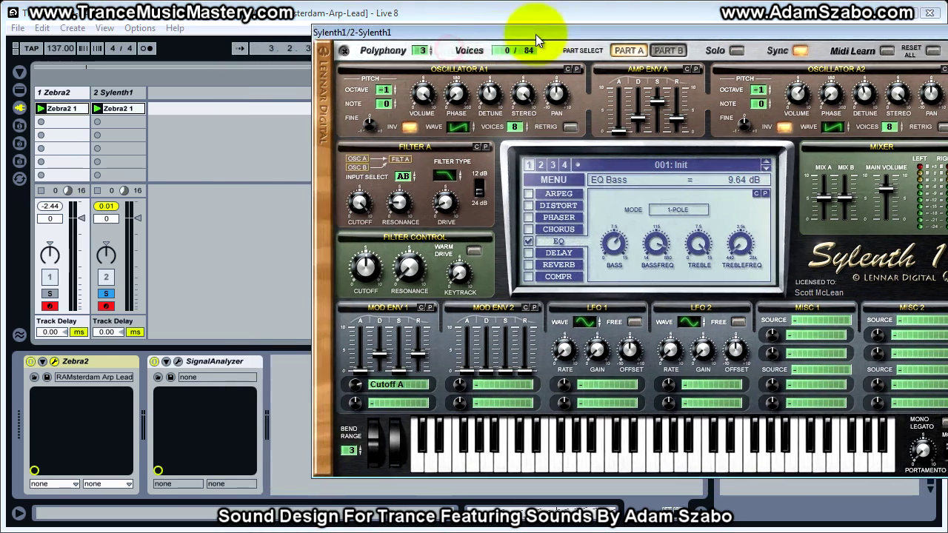
Switch off Sylenth1's built-in EQ and add an EQ Eight device after Sylenth1 on track 2
left_click(289, 399)
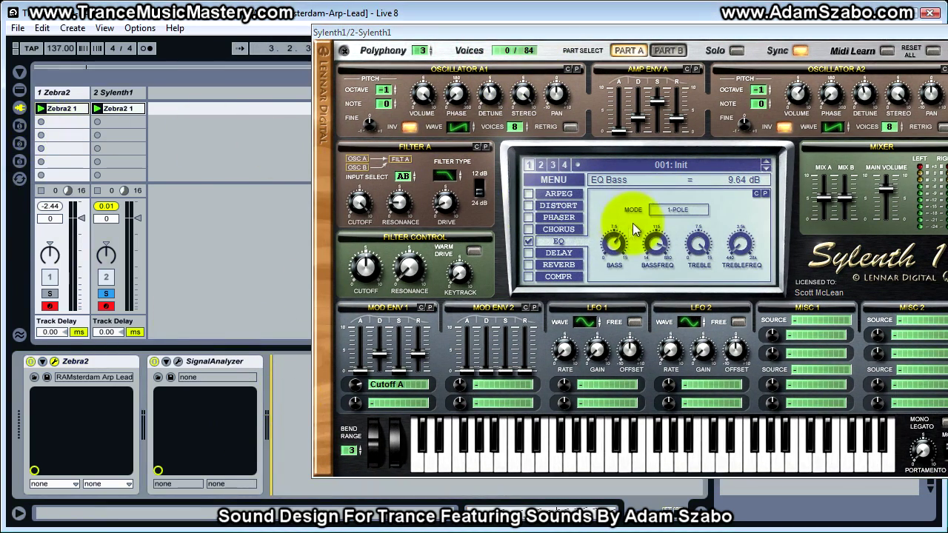
left_click(529, 243)
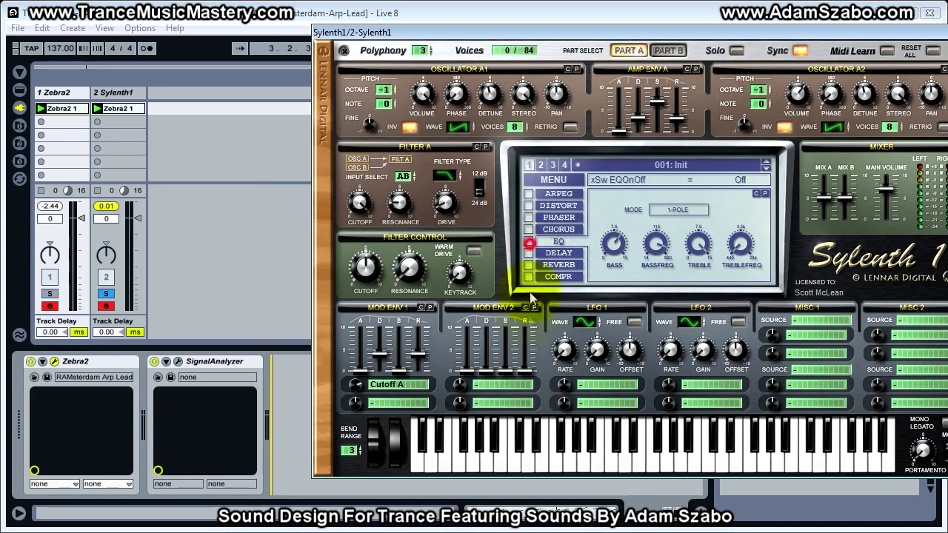
left_click(20, 89)
left_click(61, 170)
scroll(87, 192, "down", 3)
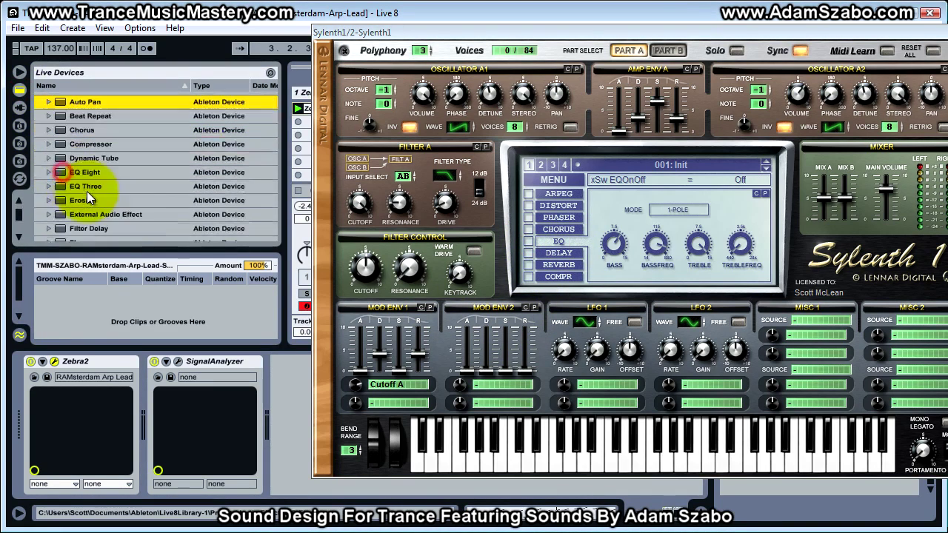
left_click(123, 173)
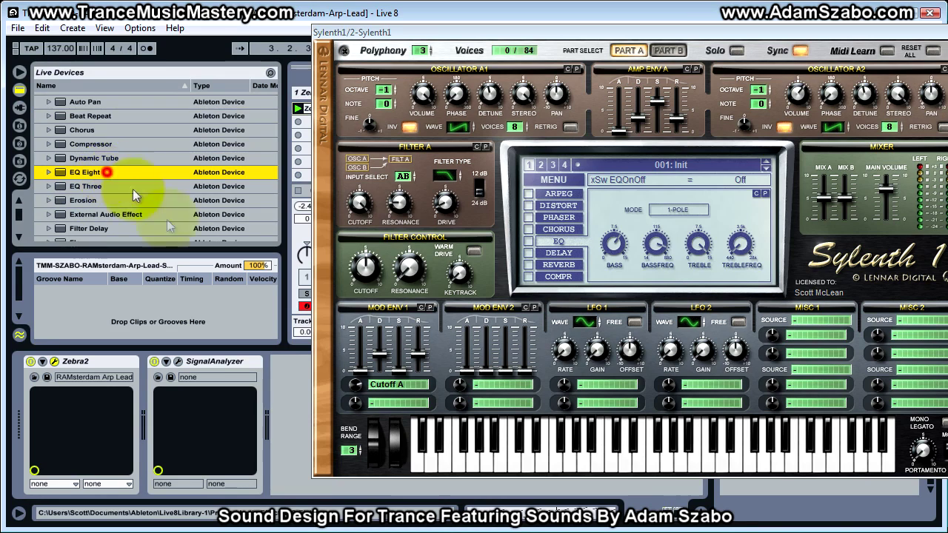
left_click_drag(297, 389, 290, 384)
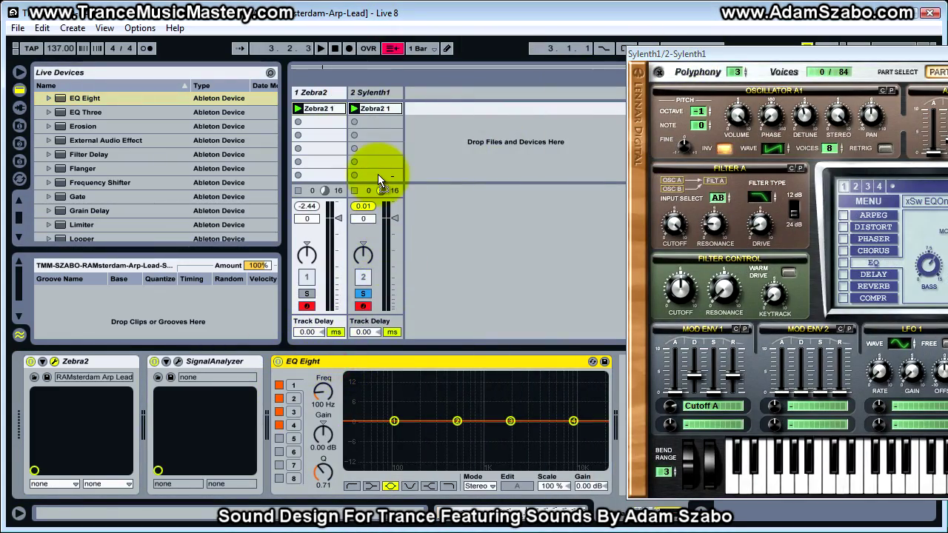
left_click(382, 110)
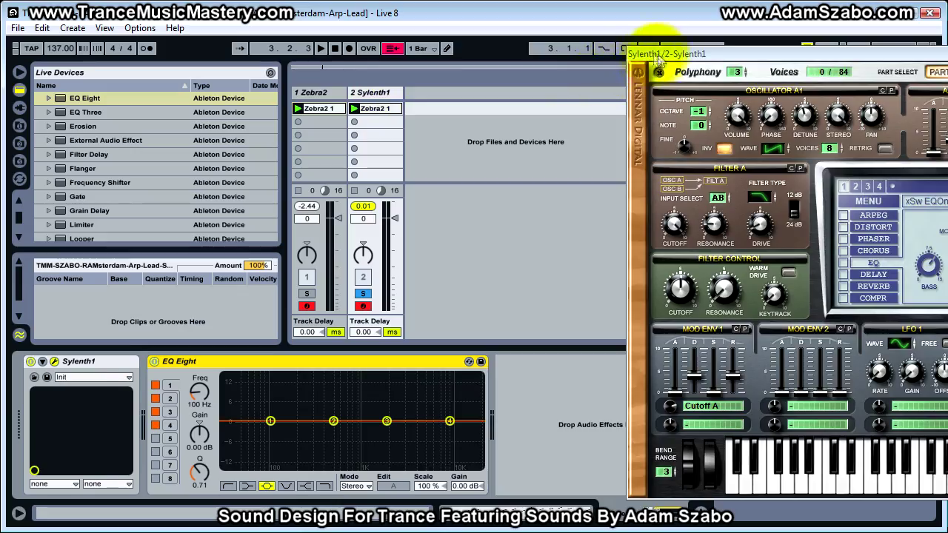
left_click_drag(666, 53, 483, 45)
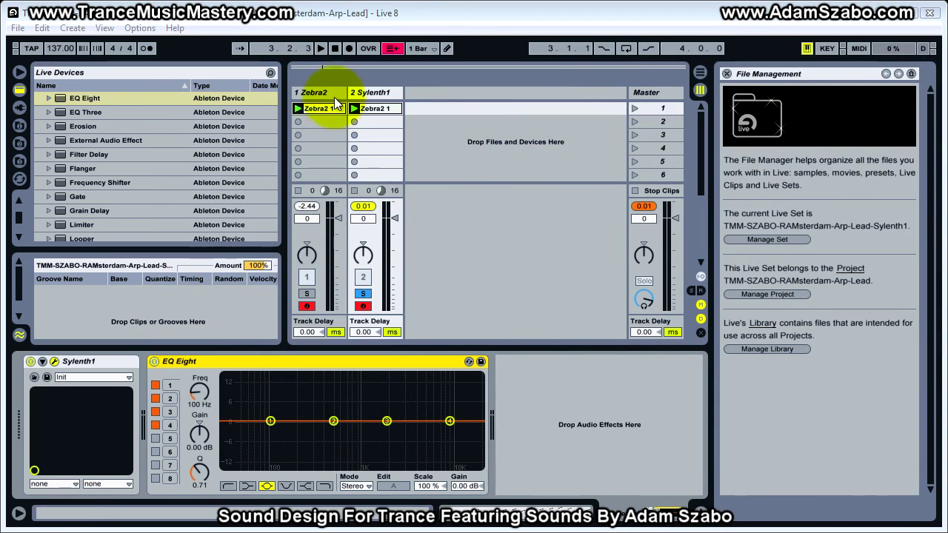
Compare the Zebra2 and Sylenth1 tracks by soloing each in turn
left_click(326, 94)
left_click(308, 294)
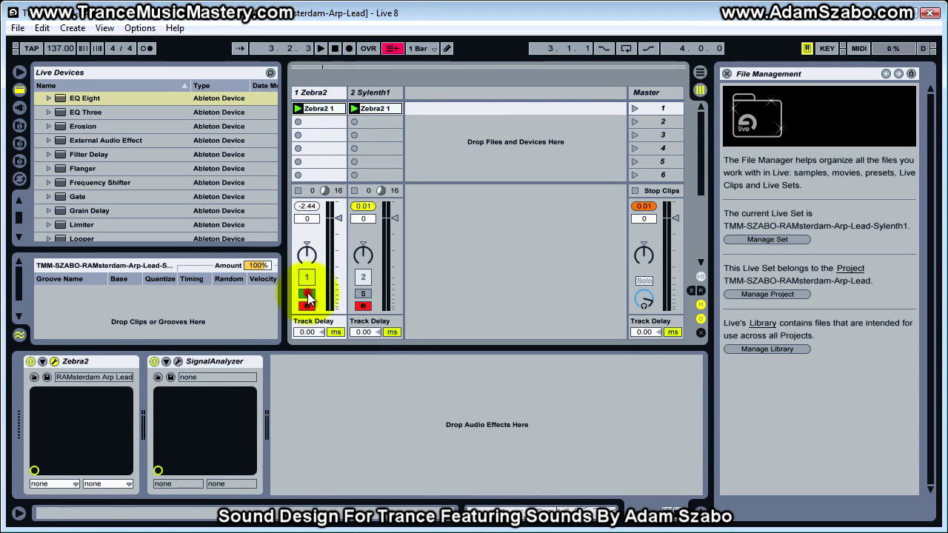
left_click(363, 293)
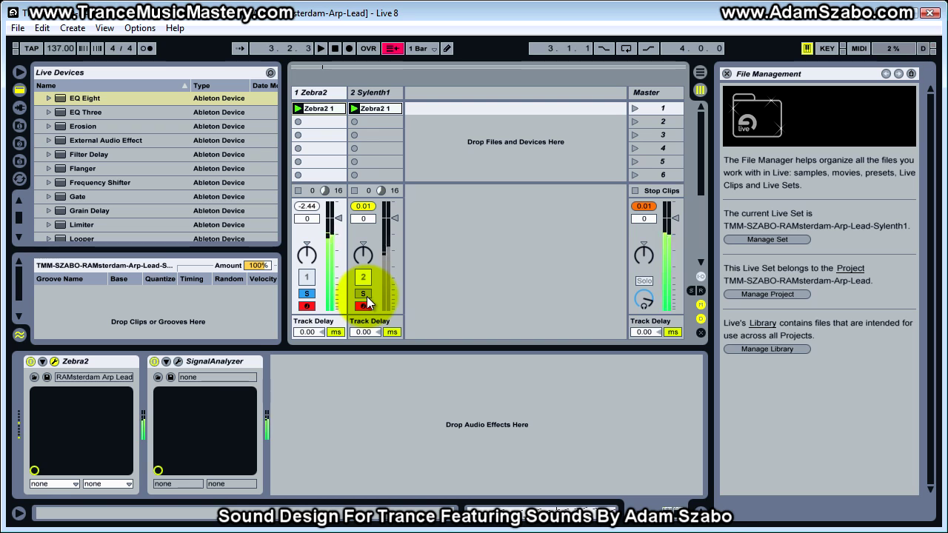
Boost EQ Eight band 3 on the Sylenth1 track about 5.2 dB at 2.32 kHz and compare with the soloed Zebra2 track
left_click(376, 93)
mouse_move(387, 421)
left_mouse_down()
mouse_move(385, 397)
mouse_move(341, 412)
mouse_move(394, 412)
left_mouse_up()
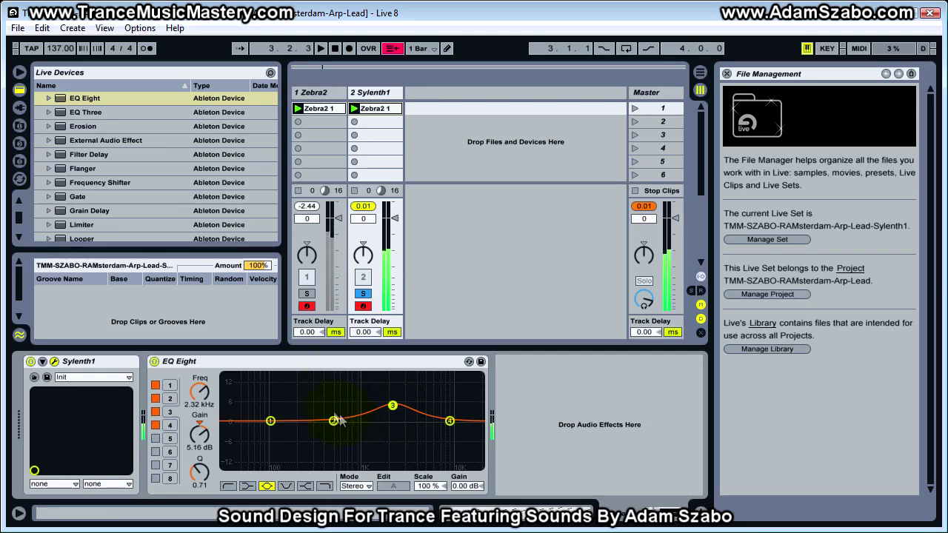
left_click(306, 293)
left_click(362, 294)
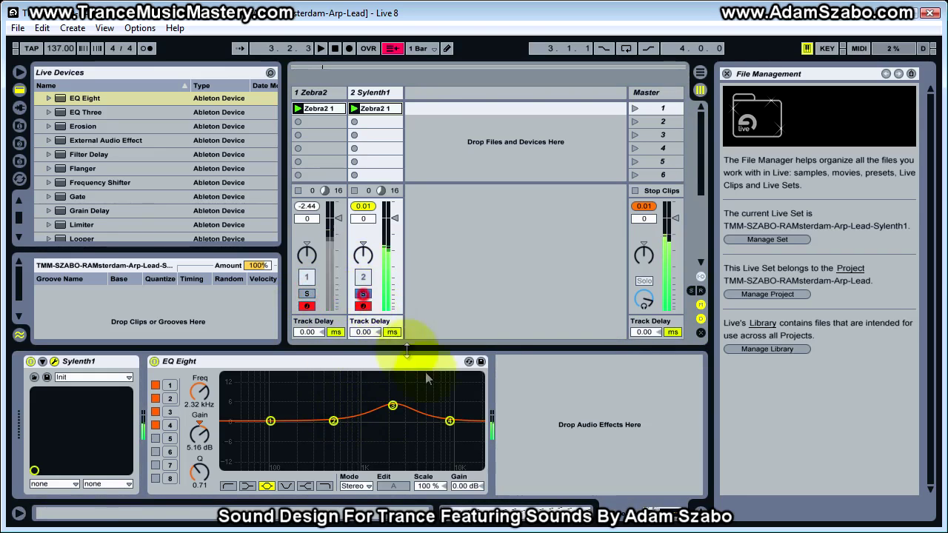
Turn band 4 into a boosted high shelf and widen band 3 to Q 0.37, about 5.9 dB at 1.61 kHz
left_click_drag(450, 420, 390, 397)
left_click(304, 486)
left_click_drag(196, 473, 193, 468)
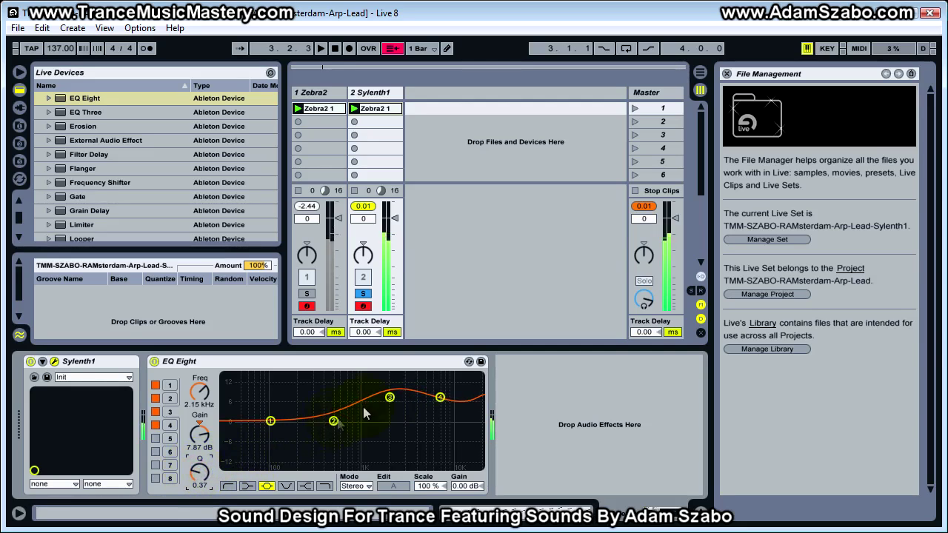
left_click_drag(390, 397, 378, 403)
left_click_drag(438, 398, 430, 404)
Cut band 2 about 5.4 dB at 264 Hz with Q 3.19 and compare the soloed Zebra2 and Sylenth1 tracks
left_click_drag(332, 422, 309, 437)
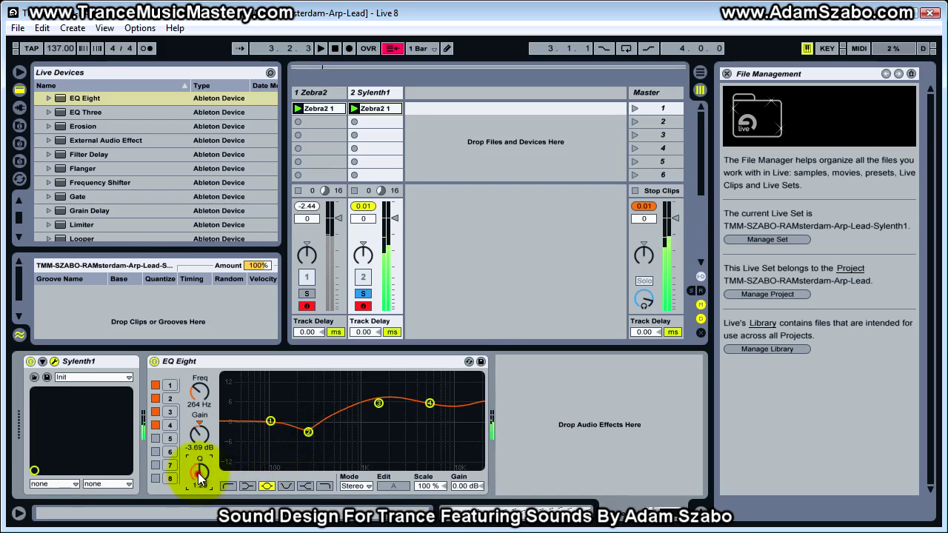
left_click_drag(314, 437, 304, 443)
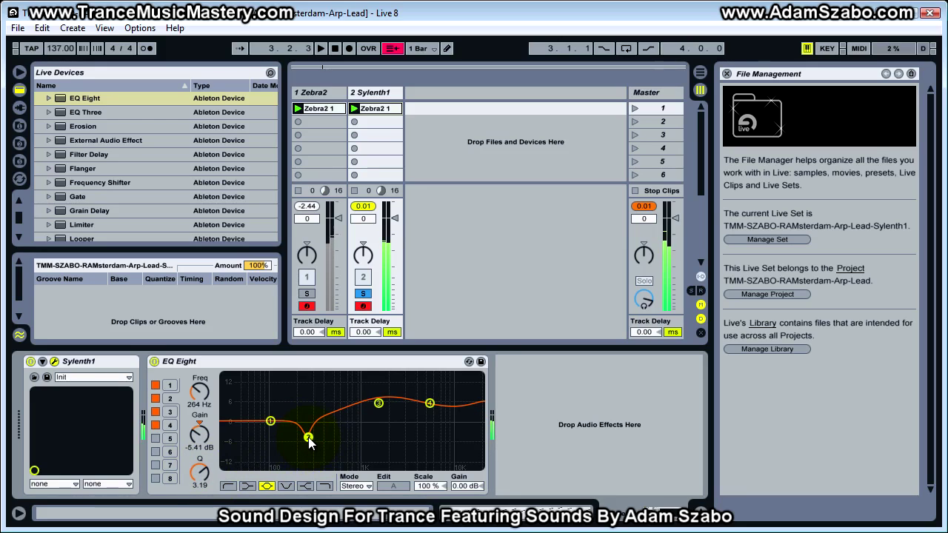
left_click(306, 293)
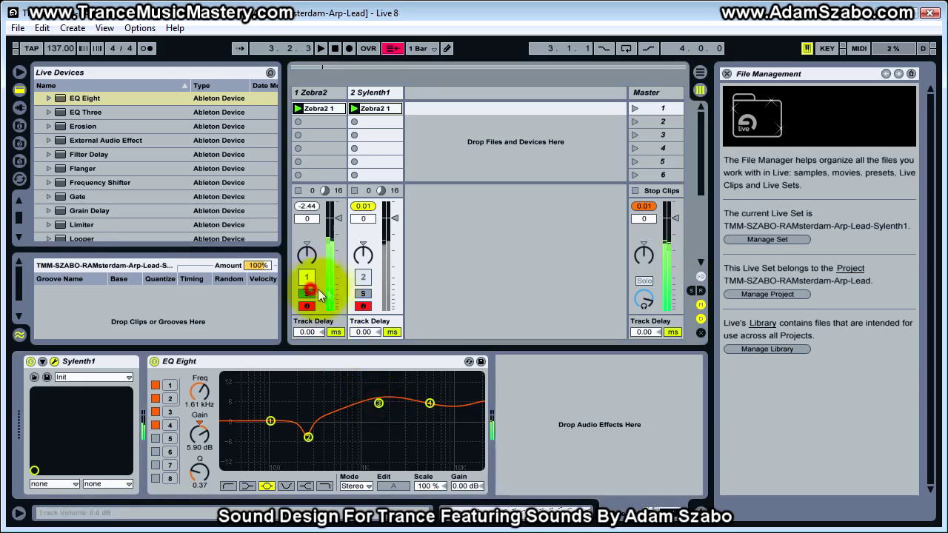
left_click(362, 295)
left_click(363, 295)
Raise bands 3 and 4, placing the band 4 high shelf at about 6.62 kHz and 11.3 dB with Q 1.79
mouse_move(430, 403)
left_mouse_down()
mouse_move(434, 387)
mouse_move(415, 392)
mouse_move(417, 385)
mouse_move(371, 402)
mouse_move(416, 389)
mouse_move(462, 393)
mouse_move(461, 382)
mouse_move(440, 383)
mouse_move(433, 397)
left_mouse_up()
left_click_drag(375, 406, 433, 387)
left_click_drag(200, 471, 198, 472)
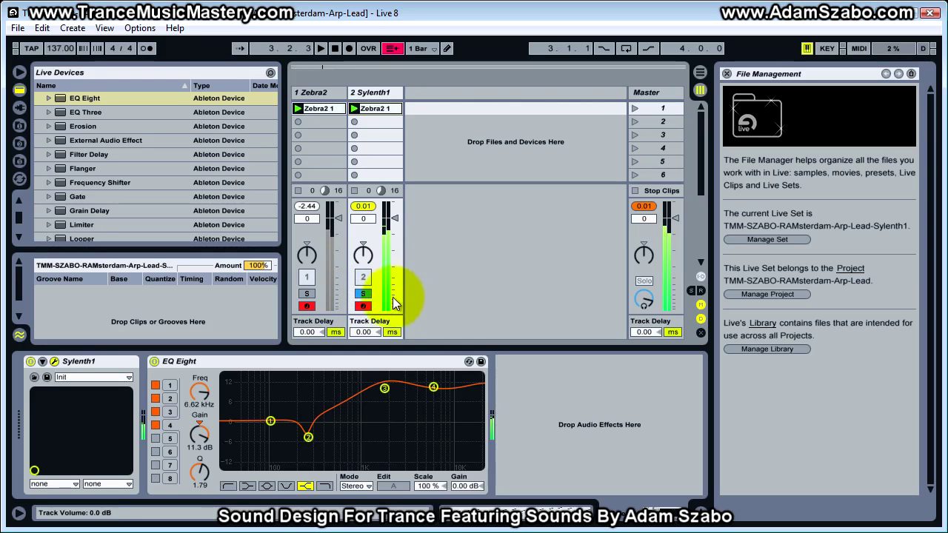
Lower the EQ Eight output gain to -1.88 dB and compare Sylenth1's level with the soloed Zebra2 track
left_click_drag(457, 485, 457, 485)
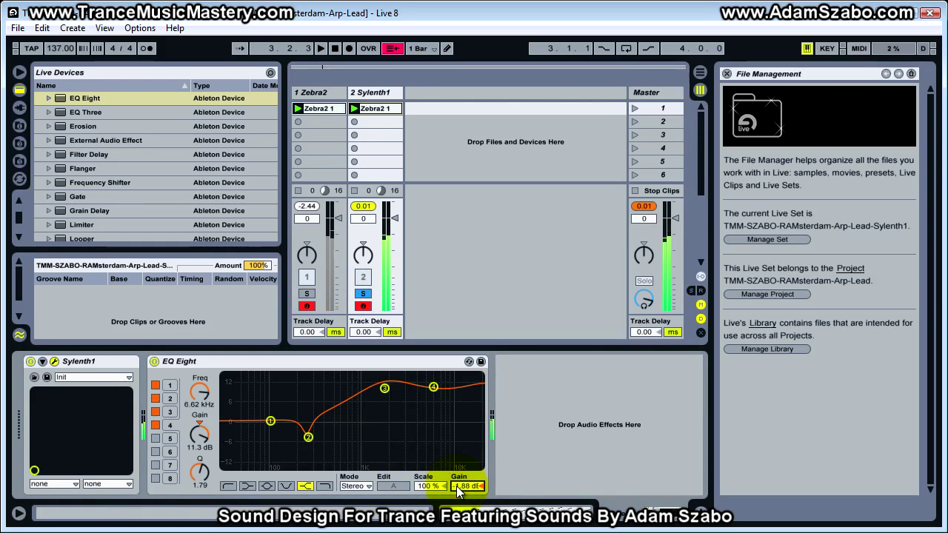
left_click_drag(457, 486, 456, 485)
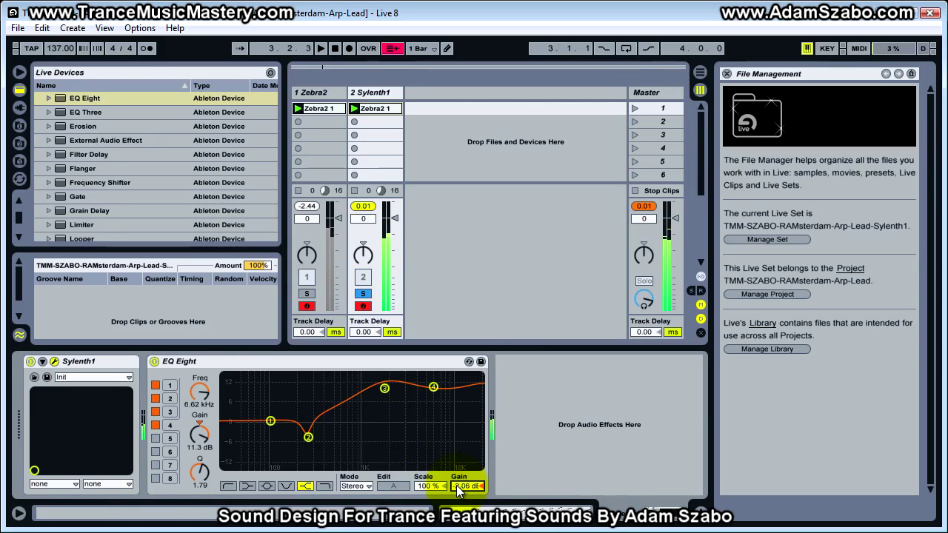
left_click(311, 293)
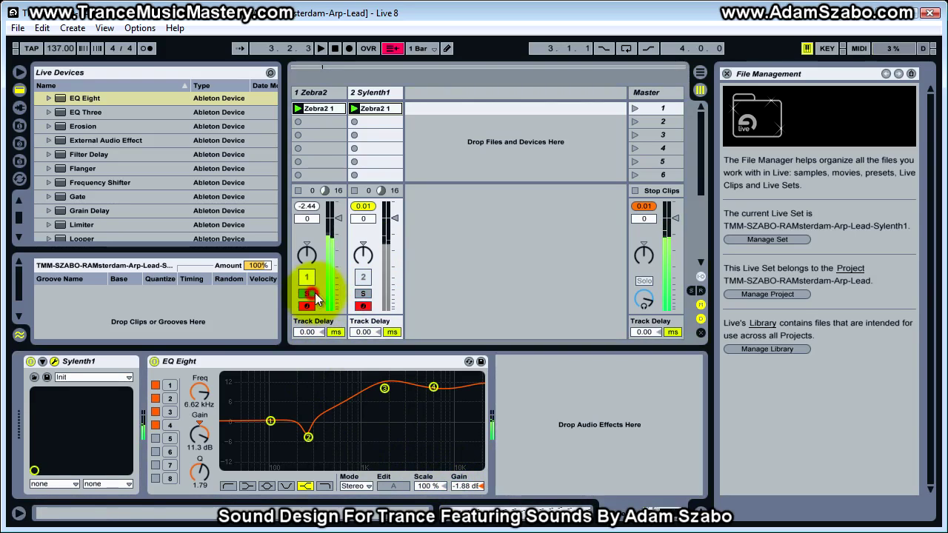
left_click(363, 293)
Make band 1 a low shelf boosting about 5.4 dB at 102 Hz and move band 2 to a 3.9 dB cut at 214 Hz
mouse_move(273, 419)
left_mouse_down()
mouse_move(271, 401)
mouse_move(239, 388)
mouse_move(276, 395)
mouse_move(271, 415)
left_mouse_up()
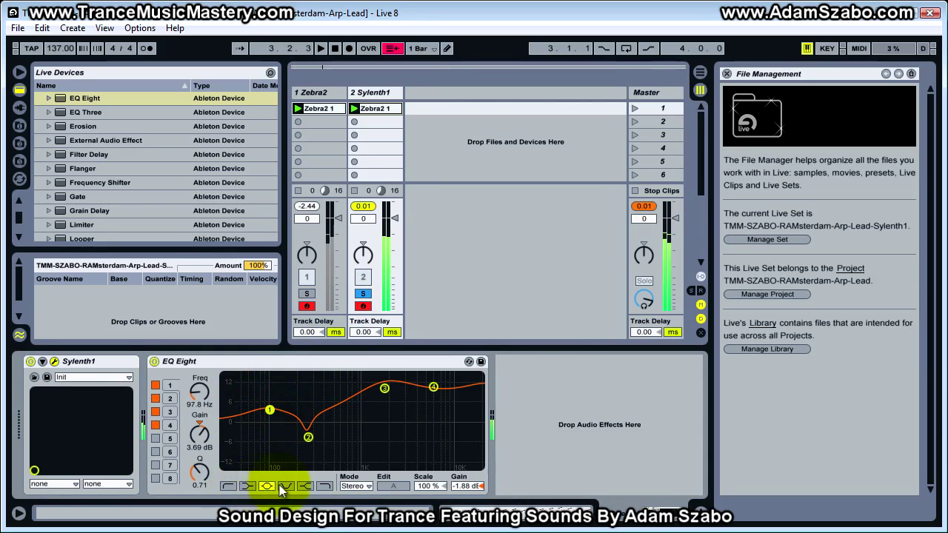
left_click(247, 486)
left_click_drag(271, 412, 272, 406)
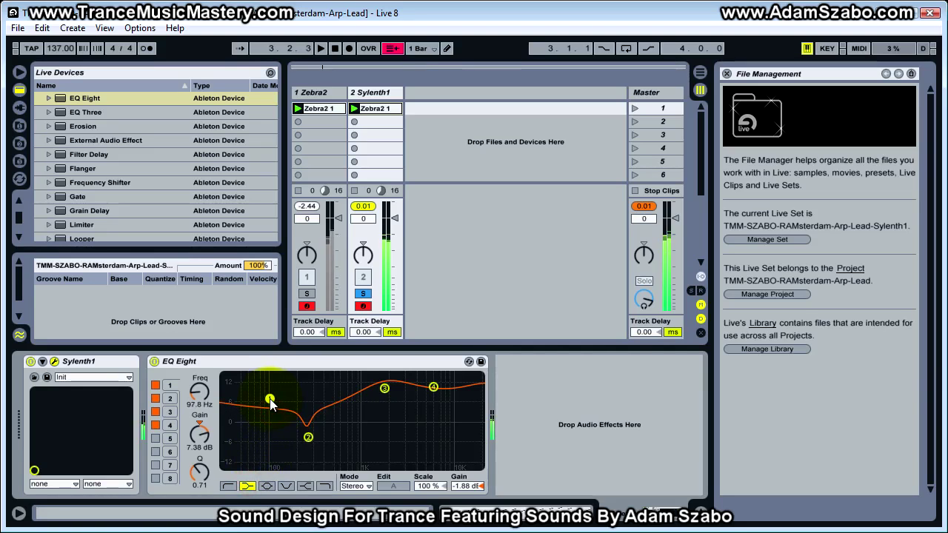
left_click_drag(308, 437, 306, 423)
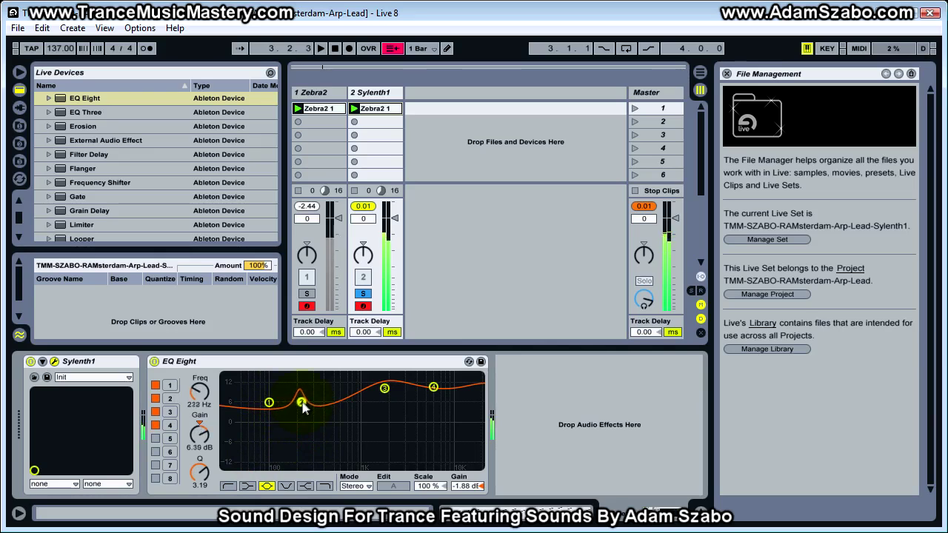
left_click_drag(314, 403, 286, 400)
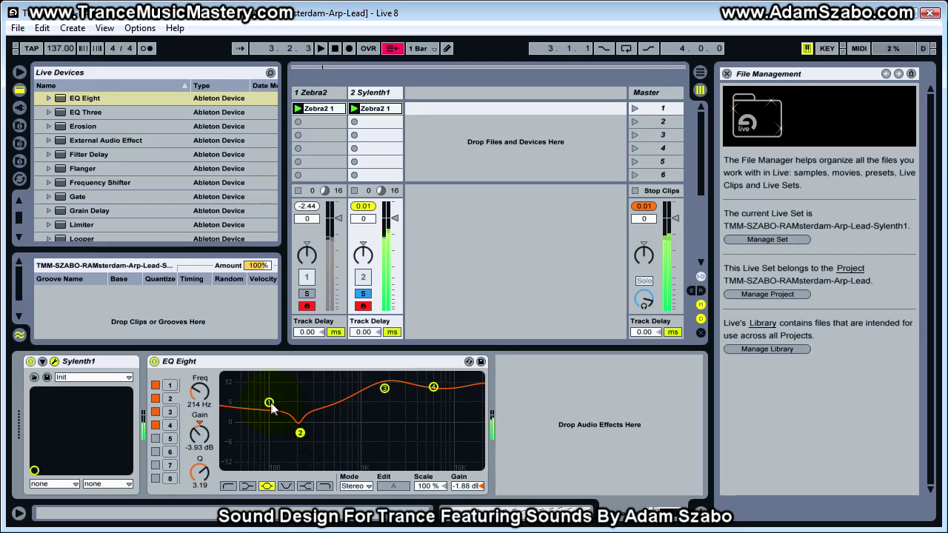
left_click(271, 403)
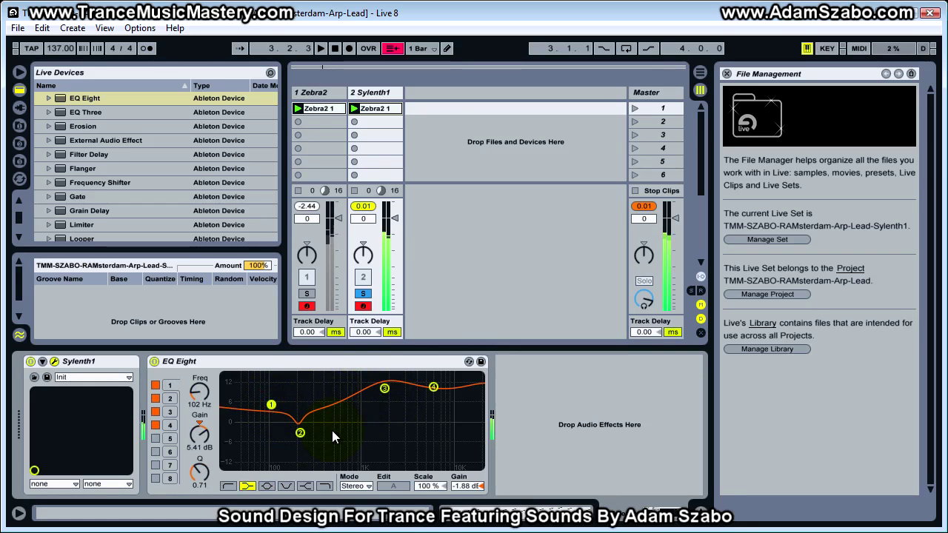
Lower band 4 to about 9.8 dB at 6.25 kHz and the output gain to -2.81 dB, comparing with Zebra2
mouse_move(433, 387)
left_mouse_down()
mouse_move(454, 462)
mouse_move(447, 390)
mouse_move(431, 391)
left_mouse_up()
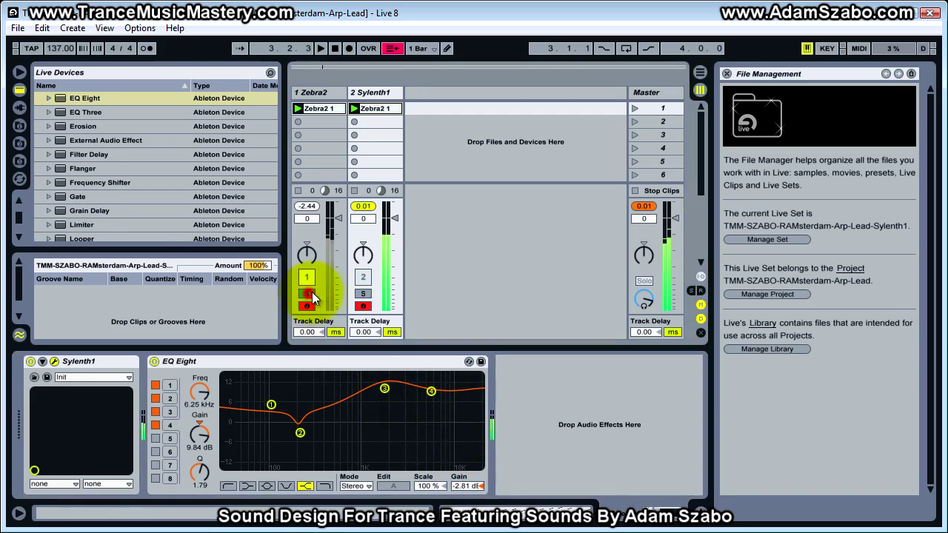
left_click(362, 294)
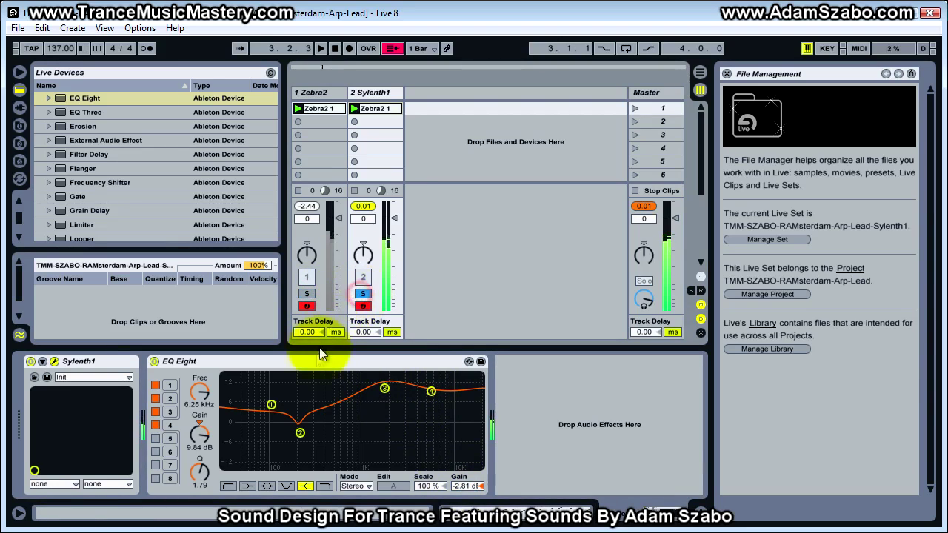
Reduce band 2's cut to about 1 dB at 202 Hz, compare with Zebra2, and raise band 1 to about 6.4 dB at 116 Hz
left_click_drag(300, 432, 298, 428)
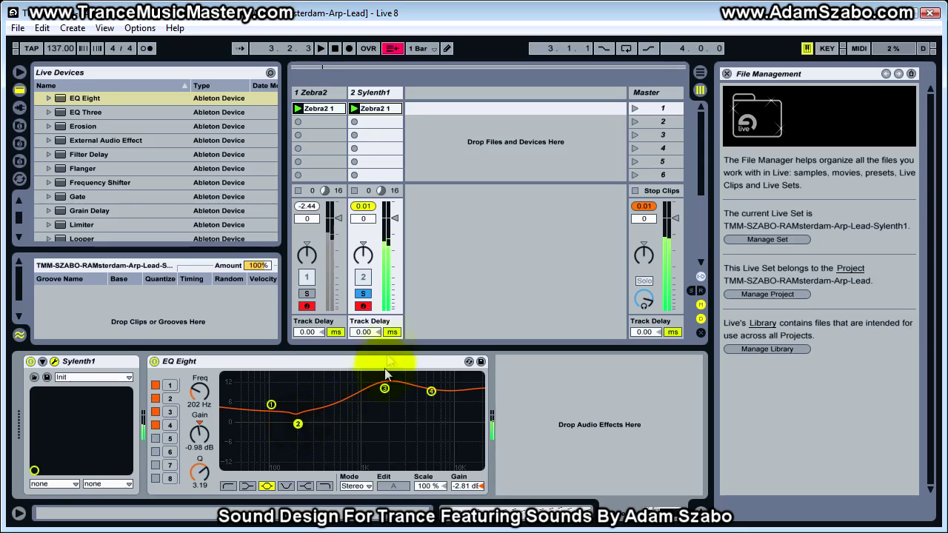
left_click(307, 293)
left_click(362, 294)
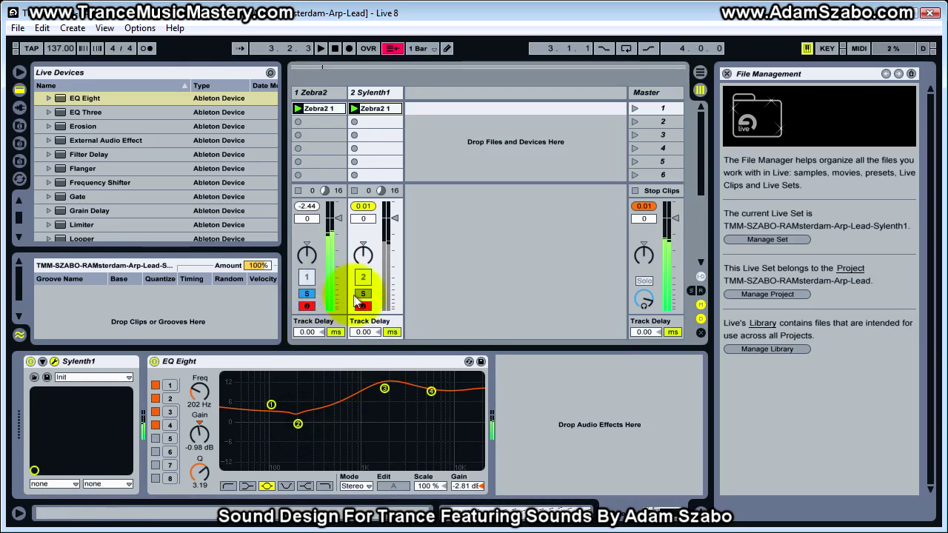
left_click(271, 404)
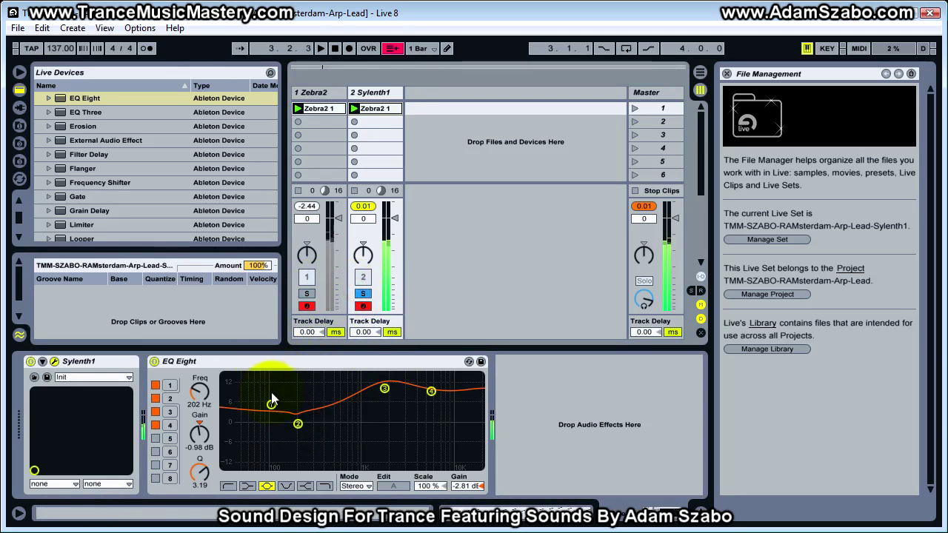
left_click_drag(274, 398, 276, 401)
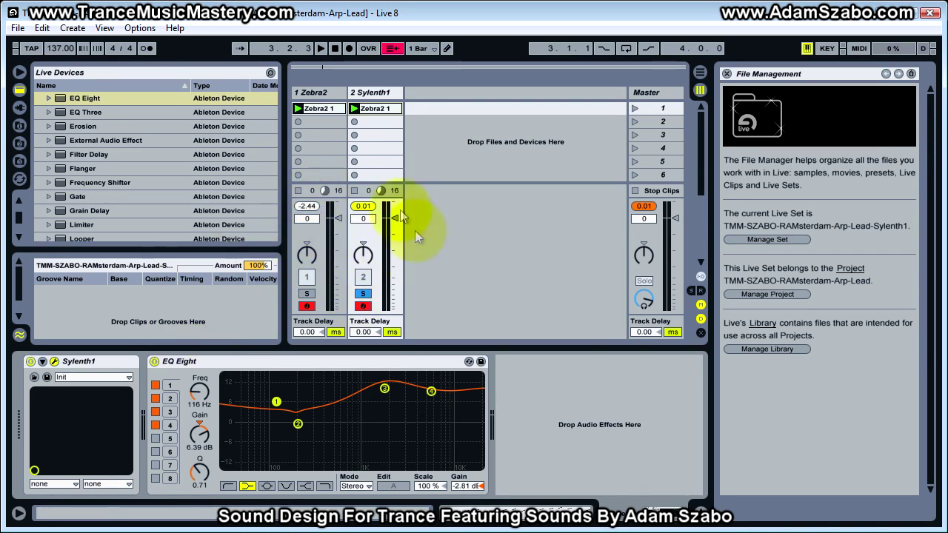
Open Signal Analyzer spectrum windows for both the Zebra2 and Sylenth1 tracks and align them one above the other
left_click(318, 92)
left_click(178, 362)
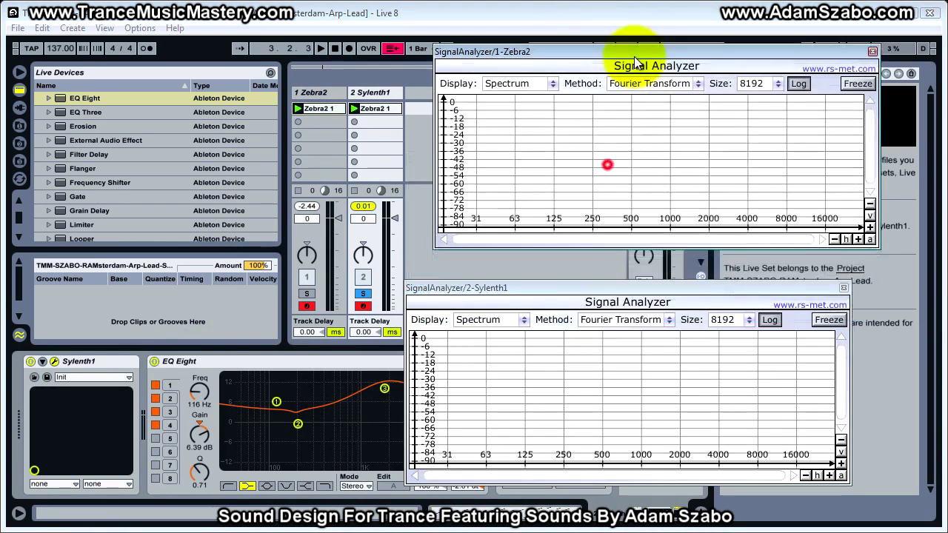
left_click_drag(634, 56, 610, 66)
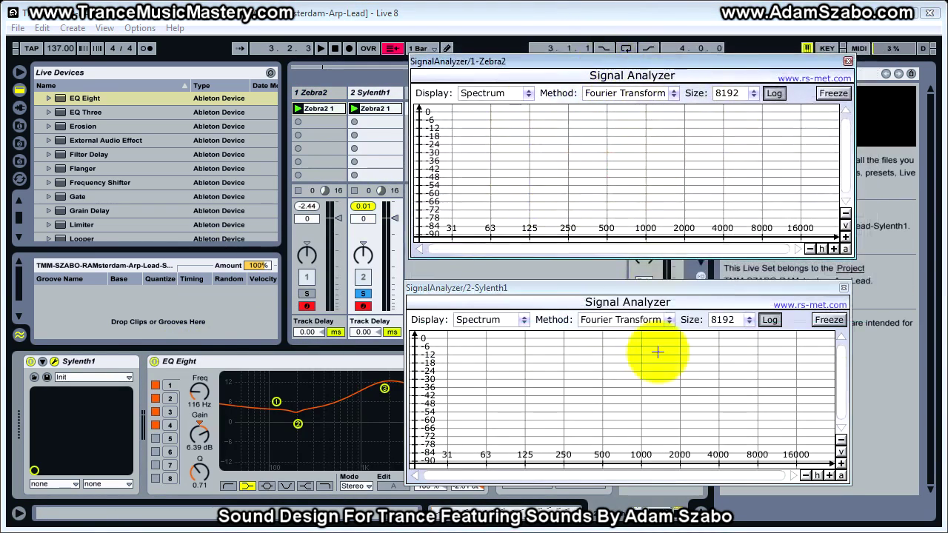
mouse_move(638, 285)
left_mouse_down()
mouse_move(669, 287)
mouse_move(641, 271)
left_mouse_up()
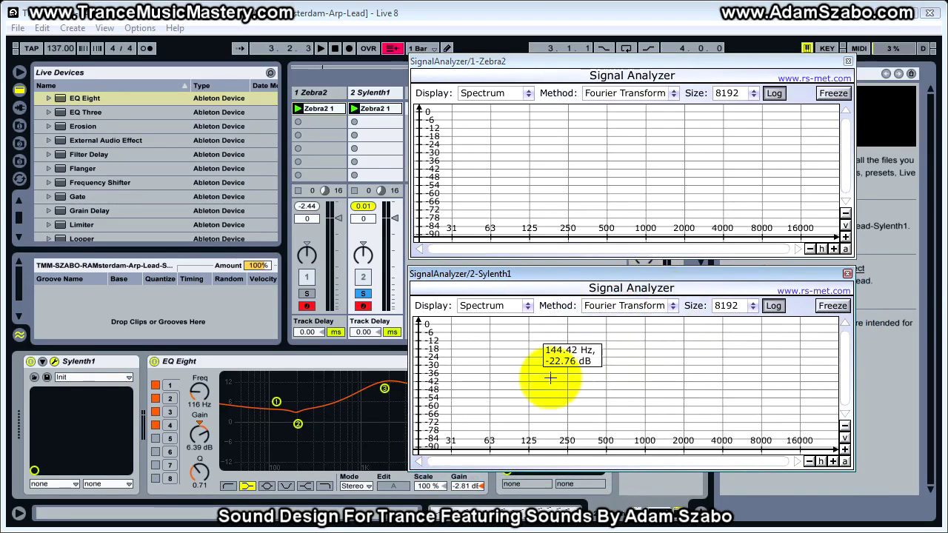
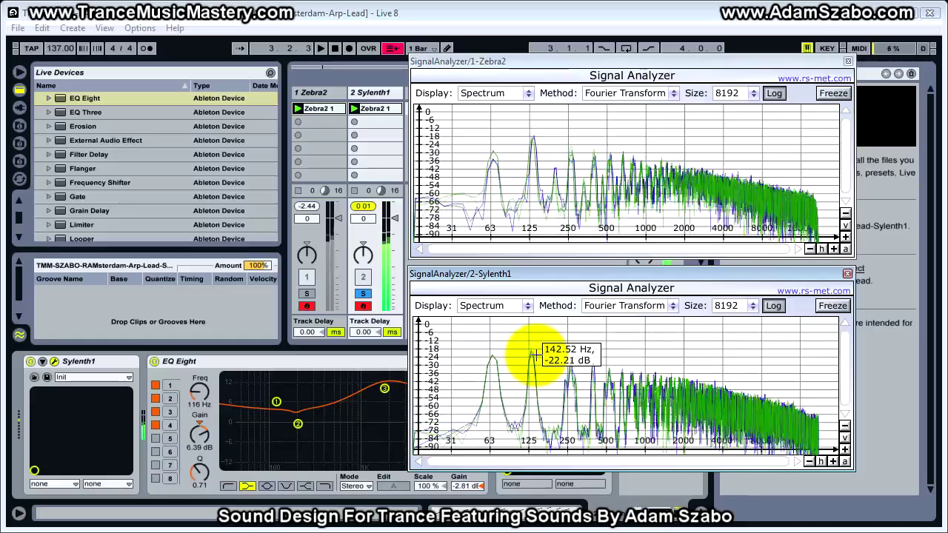
Shift band 1 slightly lower in frequency and make band 2 a 7.1 dB boost at 135 Hz, comparing with Zebra2
left_click(298, 422)
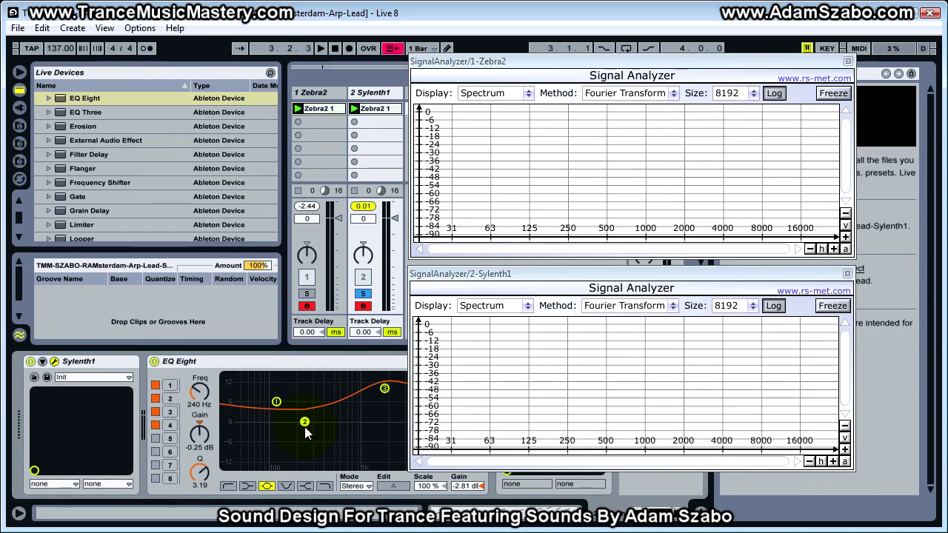
left_click_drag(304, 426, 282, 399)
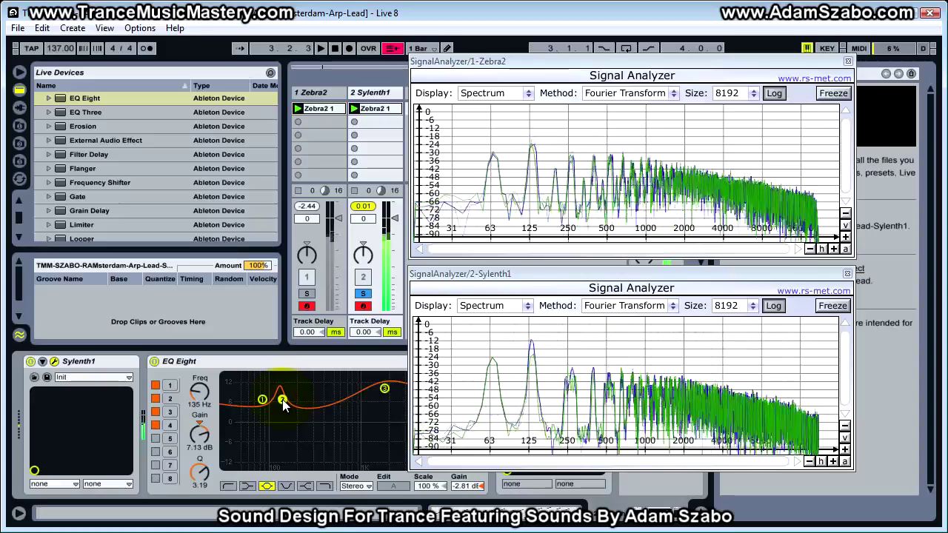
left_click(307, 294)
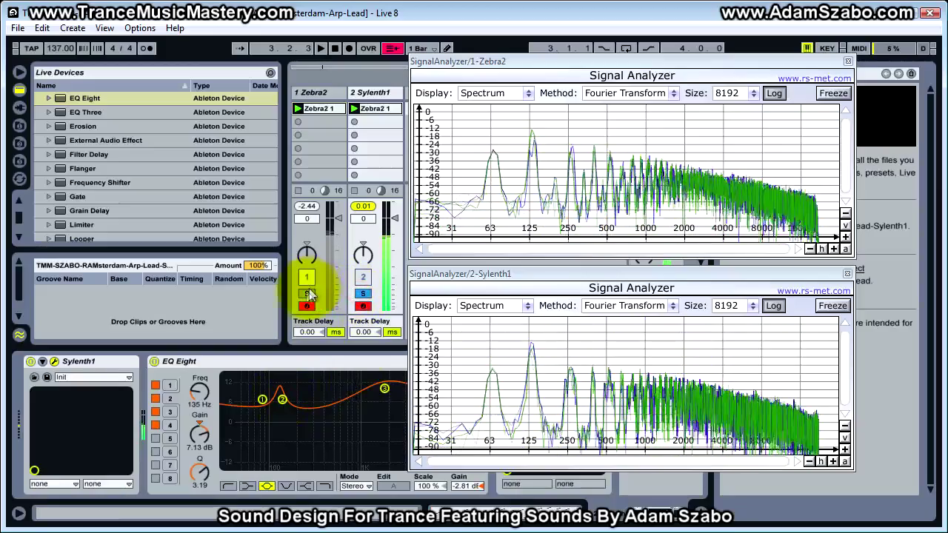
left_click(362, 297)
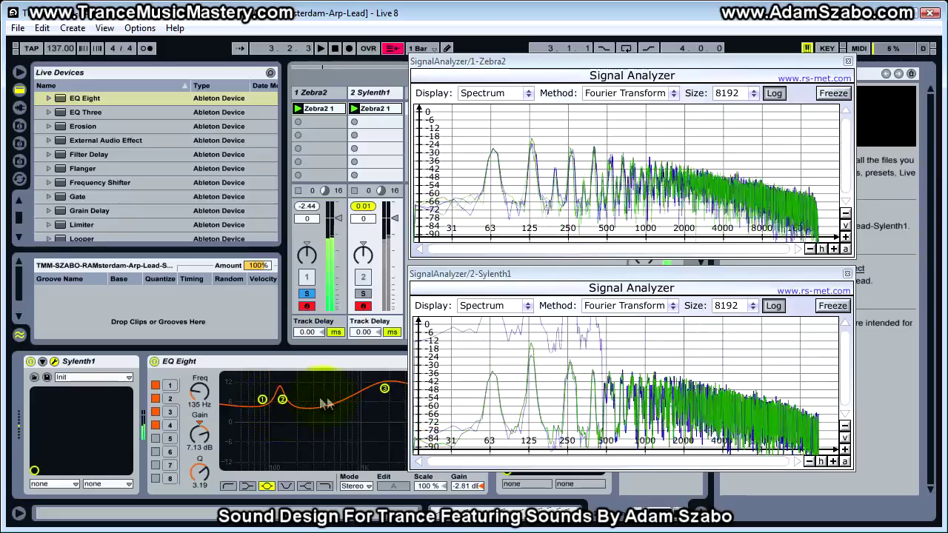
Raise band 3 to 12 dB at 1.26 kHz while soloing the Zebra2 and Sylenth1 tracks alternately to compare them
mouse_move(372, 400)
left_mouse_down()
mouse_move(379, 391)
mouse_move(371, 391)
mouse_move(419, 400)
mouse_move(440, 392)
mouse_move(382, 397)
mouse_move(383, 411)
left_mouse_up()
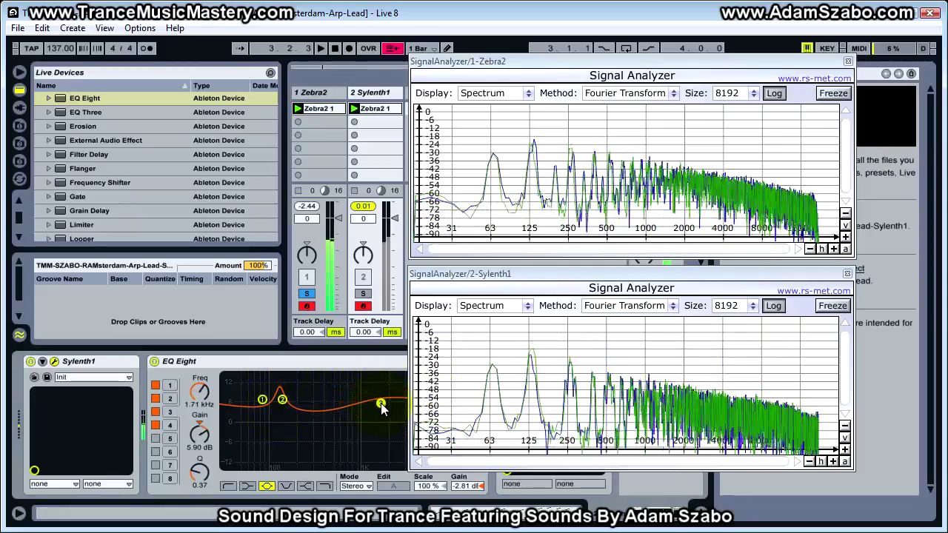
left_click(363, 293)
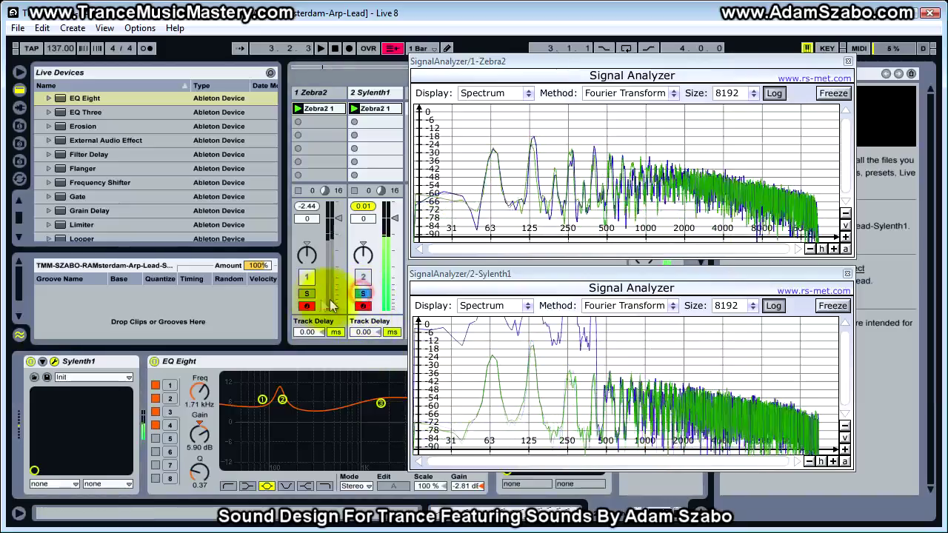
mouse_move(381, 400)
left_mouse_down()
mouse_move(380, 385)
mouse_move(355, 380)
mouse_move(388, 384)
mouse_move(378, 384)
left_mouse_up()
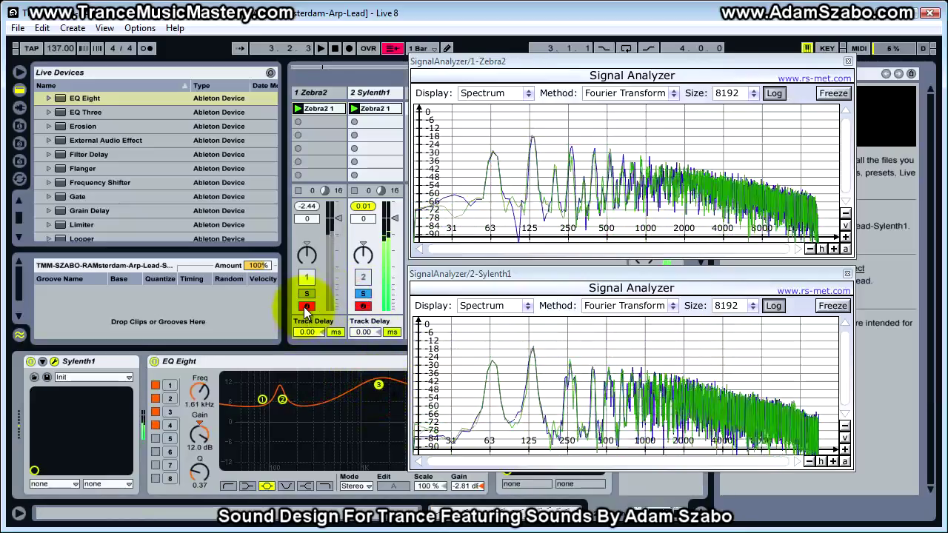
left_click(363, 295)
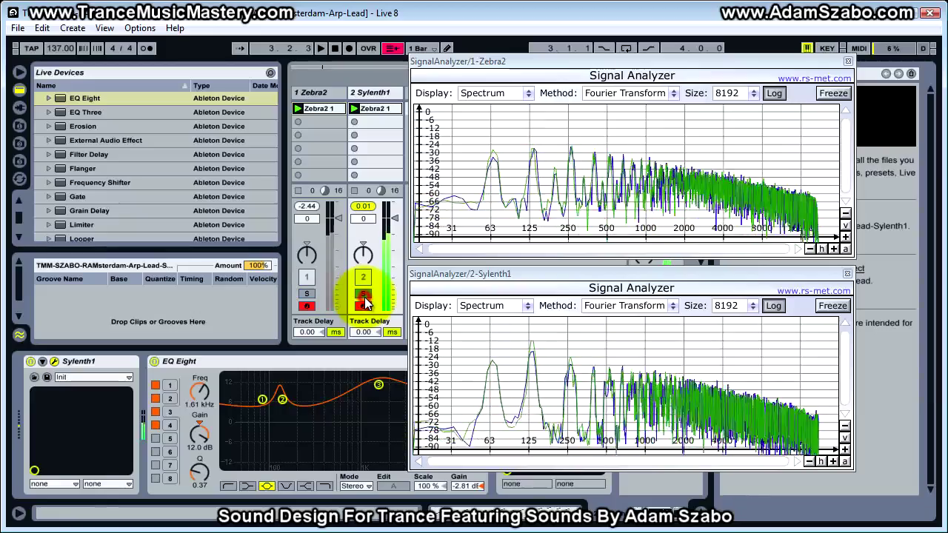
left_click_drag(378, 385, 369, 389)
left_click(306, 294)
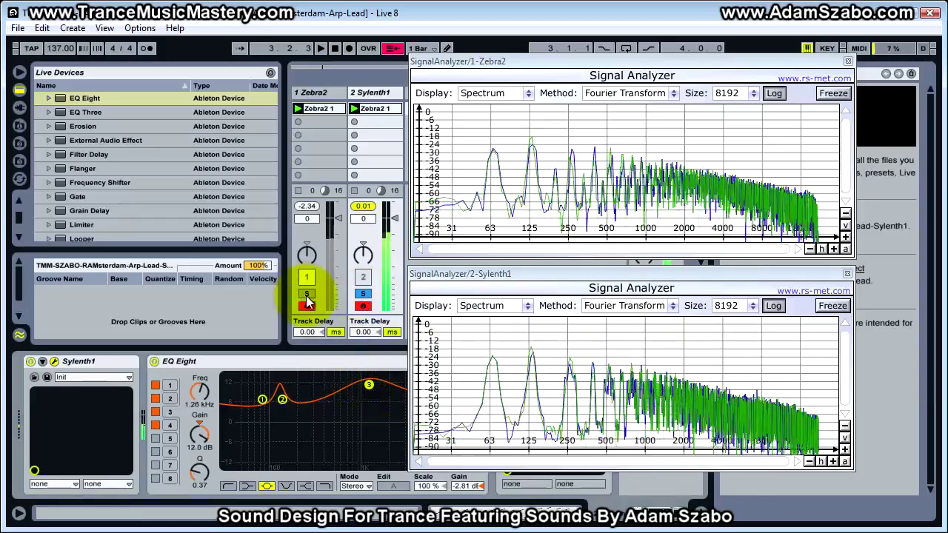
left_click(362, 295)
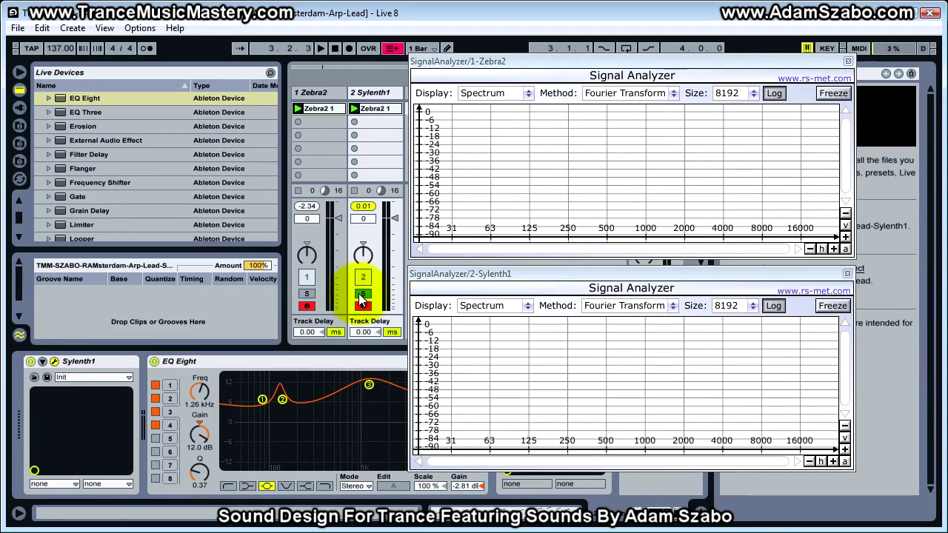
Open the Zebra2 synth, review its oscillator, noise and filter modules, and move its window aside
left_click(318, 92)
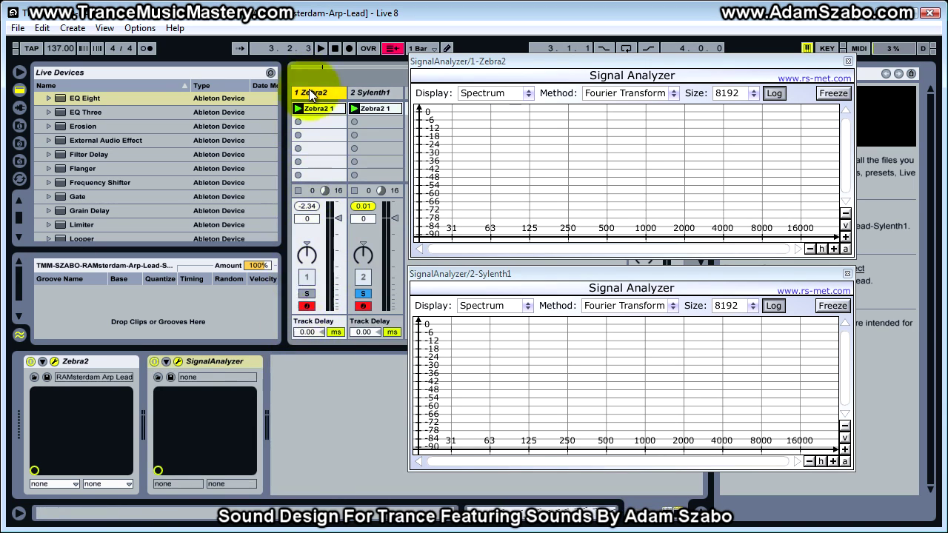
left_click(368, 91)
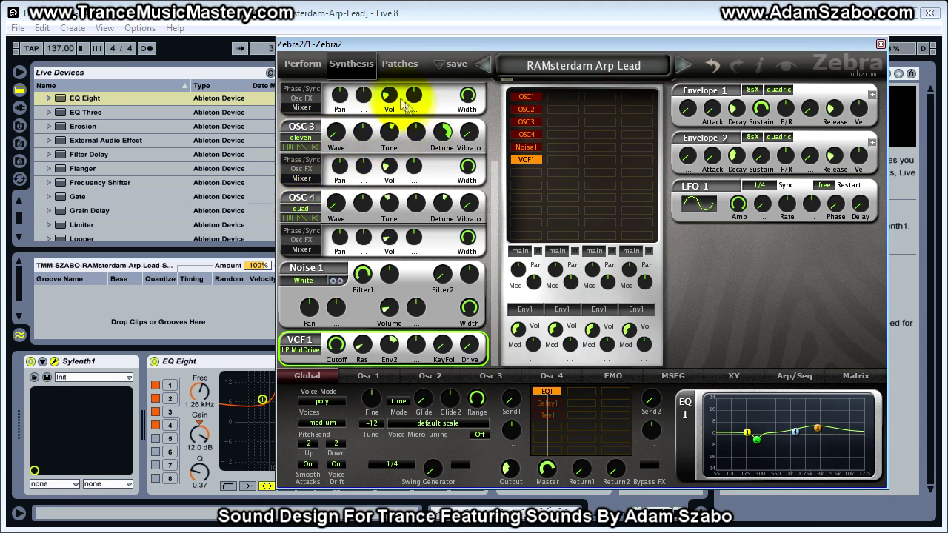
left_click_drag(493, 191, 496, 111)
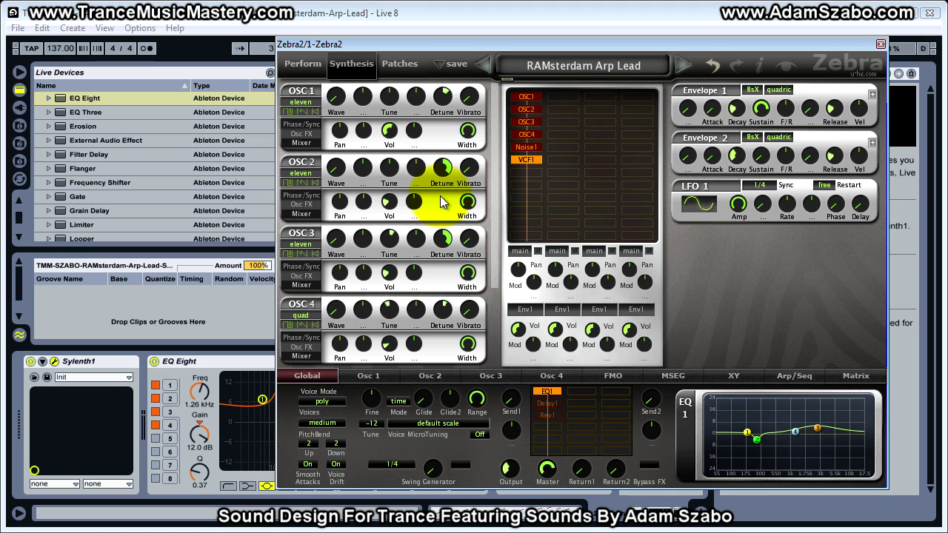
left_click_drag(490, 189, 471, 286)
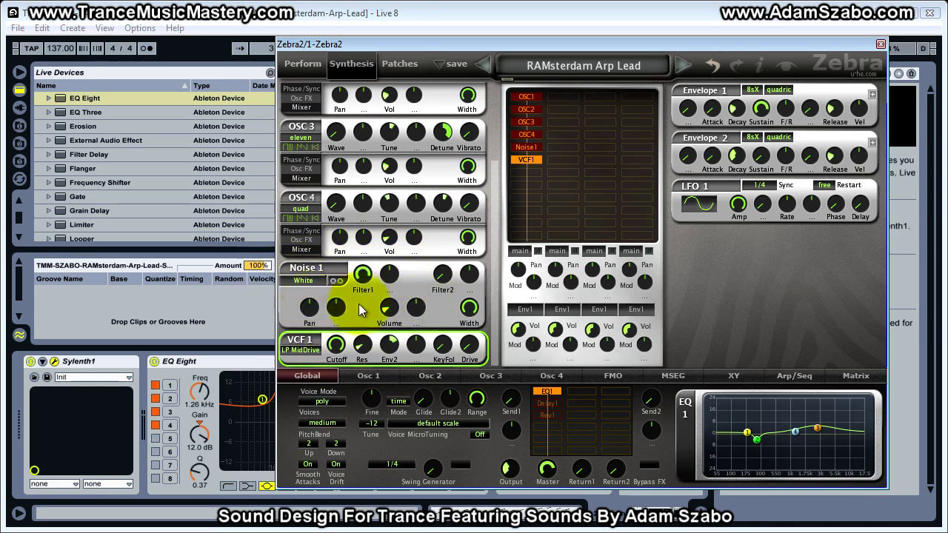
left_click(450, 44)
left_click_drag(451, 45, 484, 42)
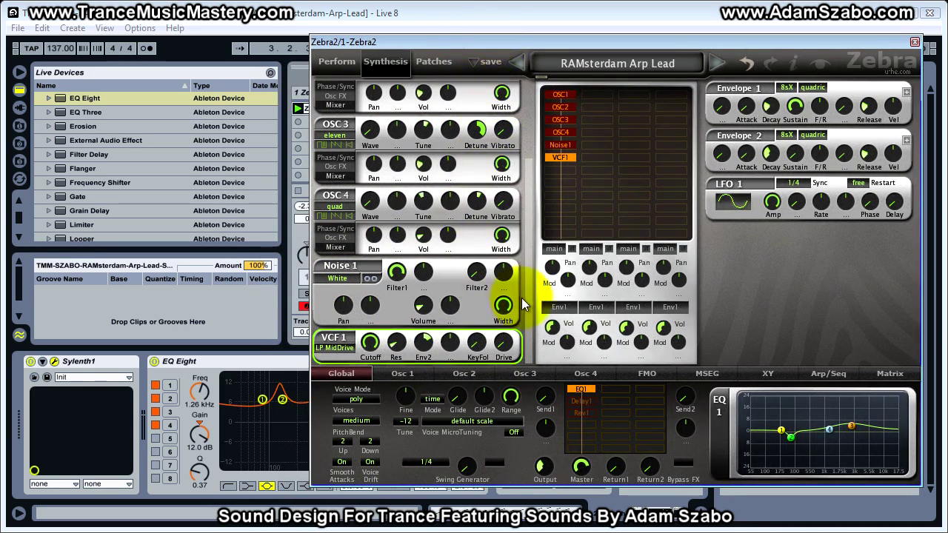
left_click_drag(624, 41, 947, 87)
Move the Sylenth1 analyzer window away from EQ Eight and set band 4 to about 9.8 dB at 6.62 kHz
left_click(377, 367)
left_click_drag(622, 272, 264, 50)
left_click_drag(431, 391, 434, 385)
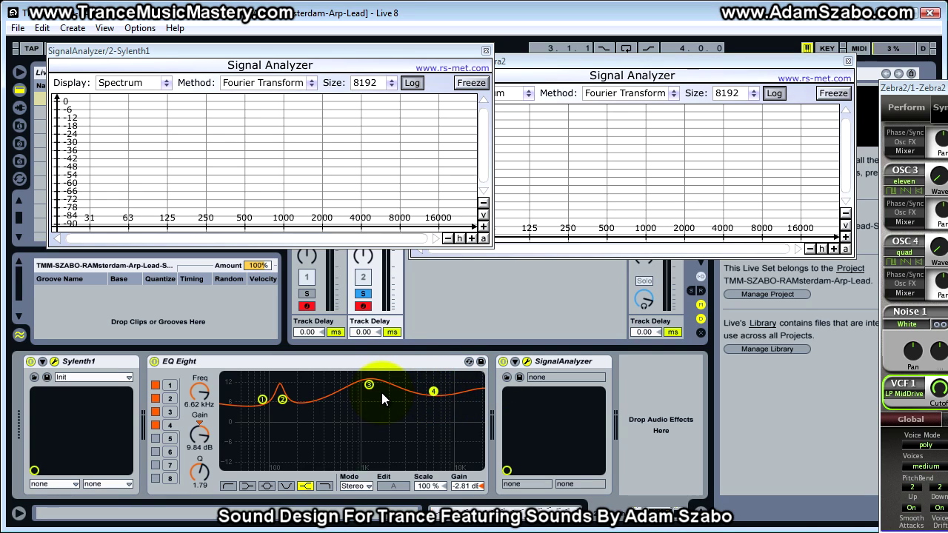
Stack the Sylenth1 and Zebra2 Signal Analyzer windows one above the other and close both
left_click_drag(624, 64, 260, 272)
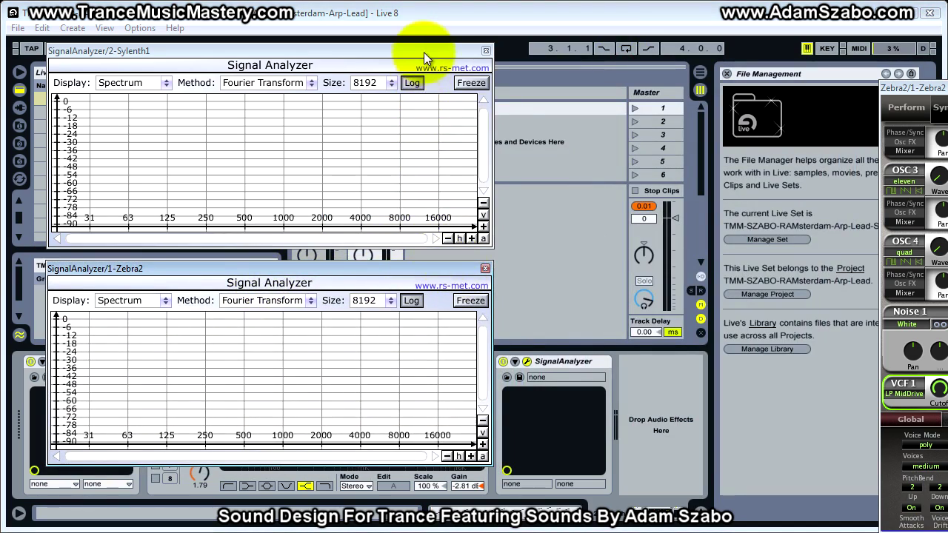
left_click_drag(424, 52, 415, 80)
mouse_move(412, 277)
left_mouse_down()
mouse_move(404, 271)
mouse_move(395, 287)
mouse_move(407, 281)
left_mouse_up()
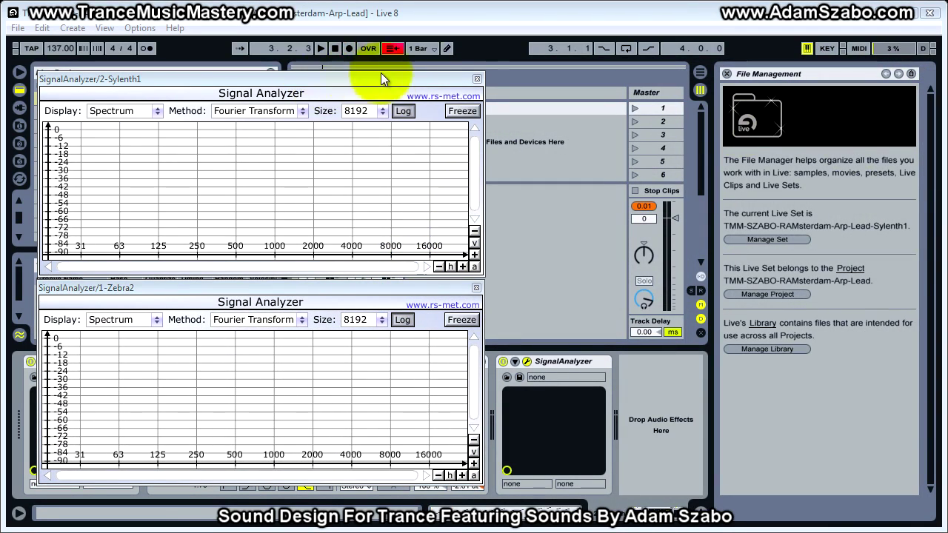
left_click(477, 78)
left_click(476, 288)
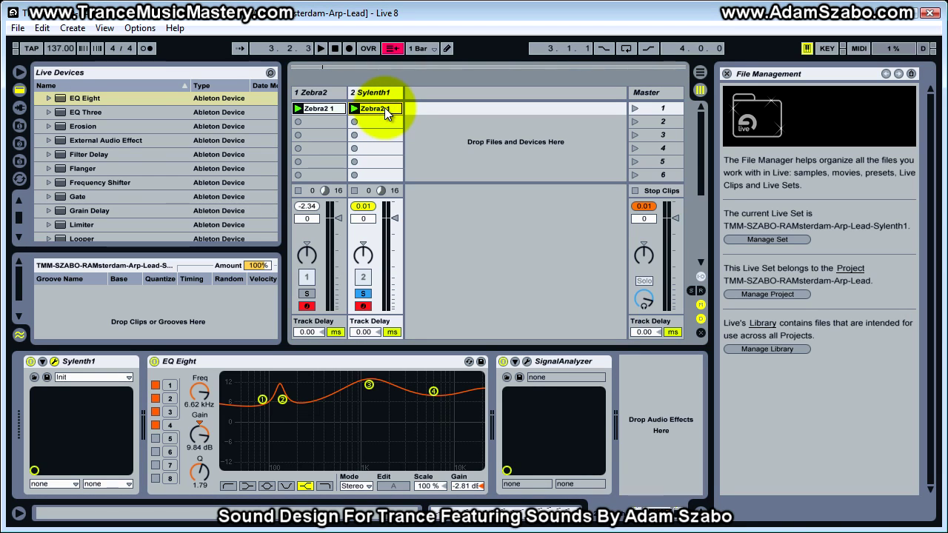
Play the arp soloed on the Sylenth1 track and on the Zebra2 track to compare the two sounds
key("space")
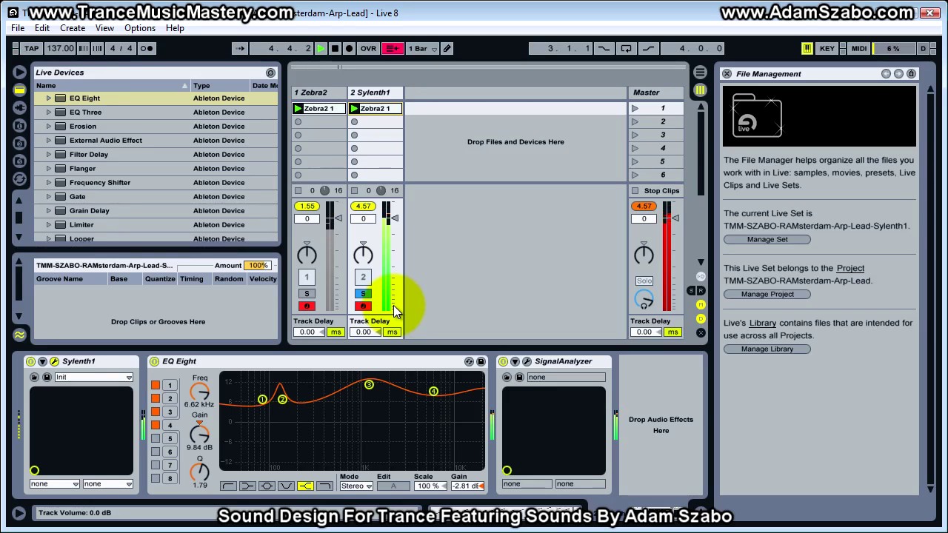
left_click(371, 331)
key("space")
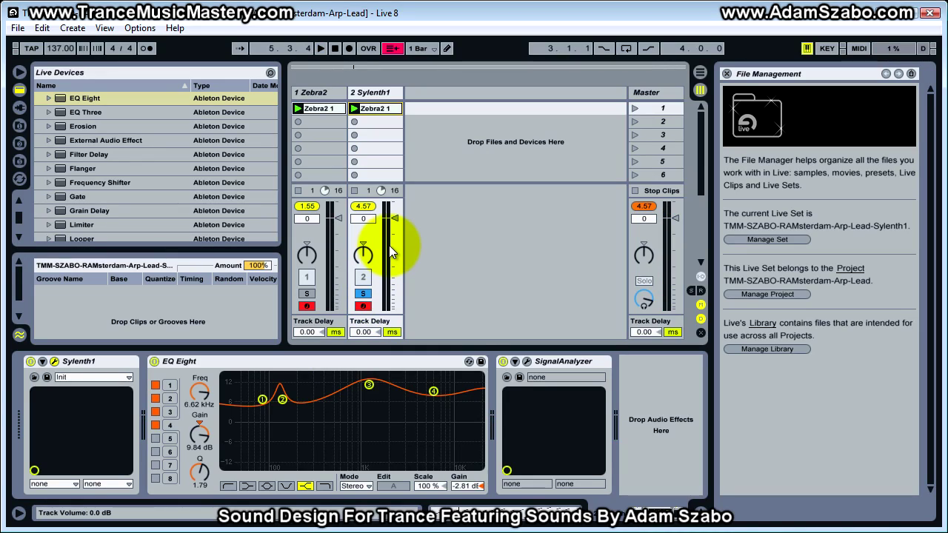
left_click(306, 293)
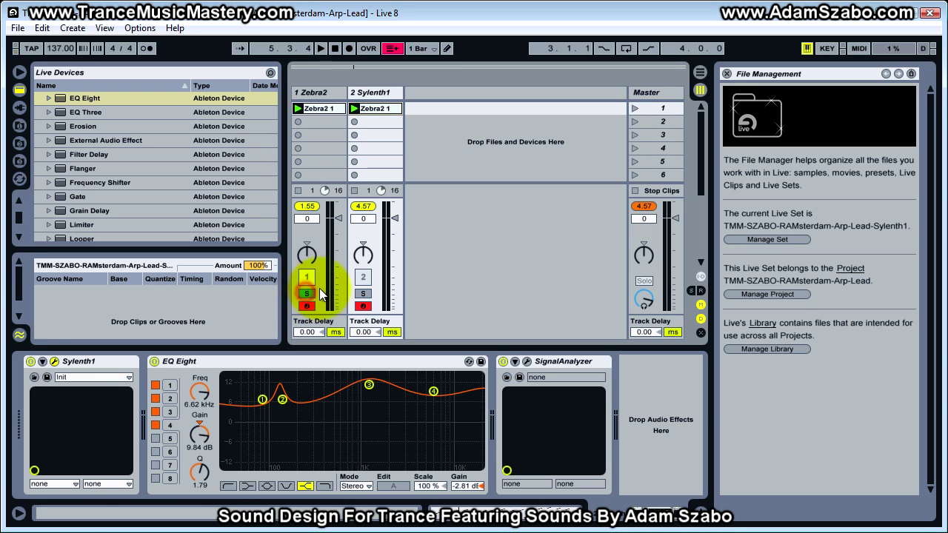
key("space")
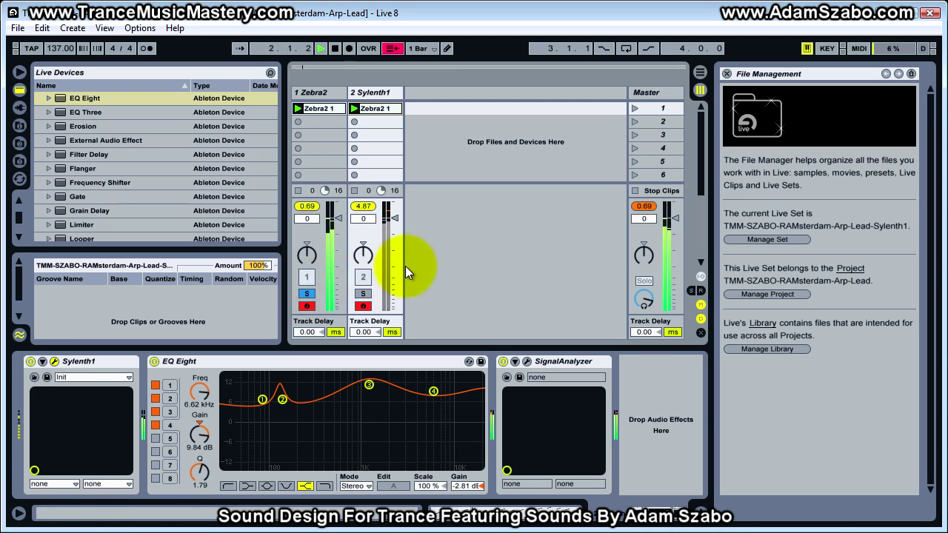
left_click(366, 295)
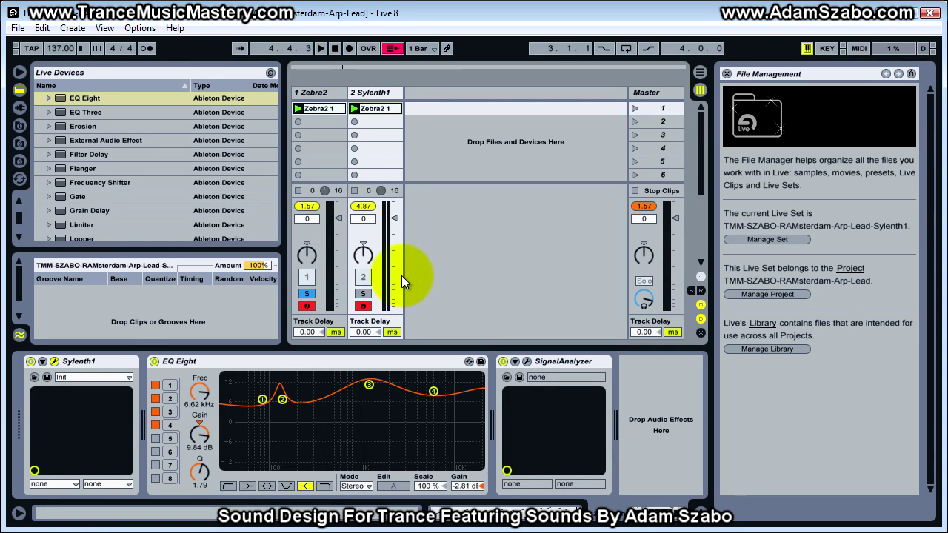
Inspect the waveform type and crisp or soft setting of Zebra2's oscillators 1 to 4
left_click_drag(271, 66, 267, 52)
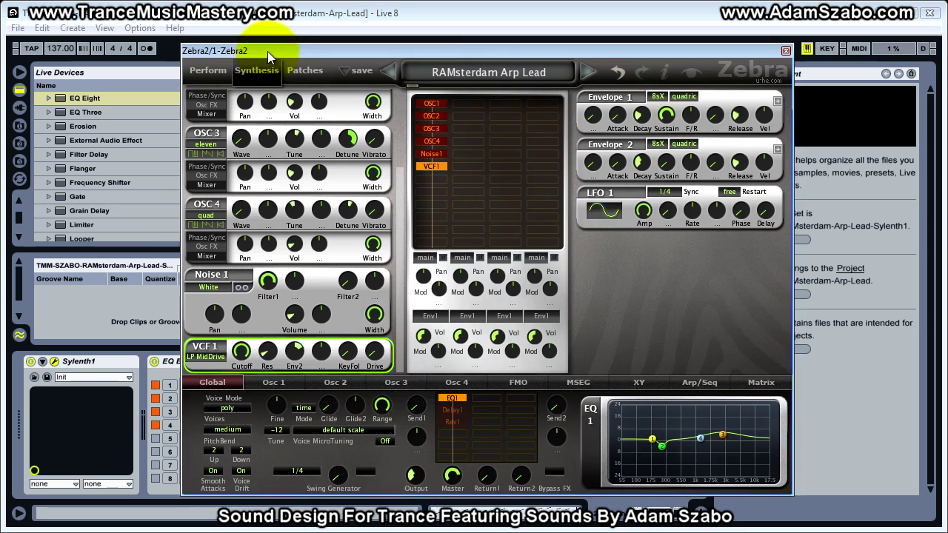
left_click(265, 382)
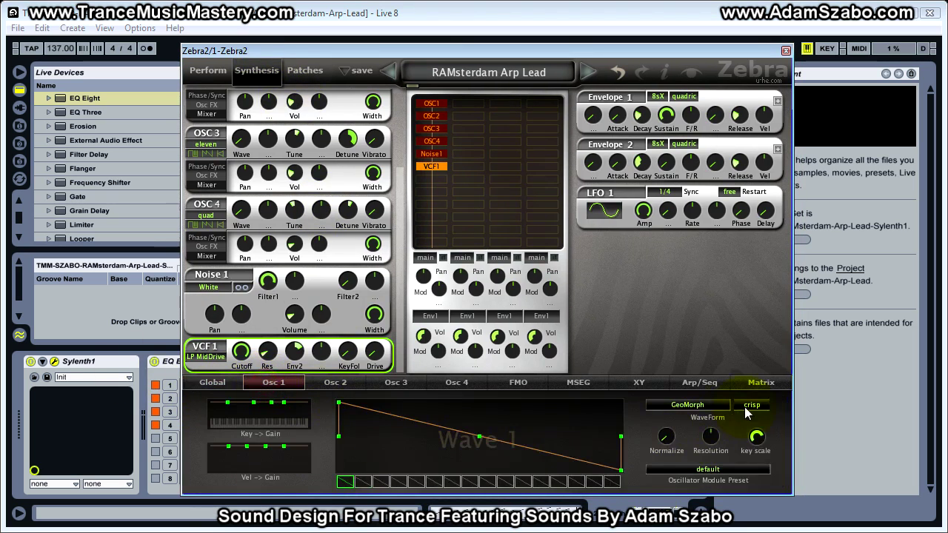
left_click(334, 382)
left_click(394, 382)
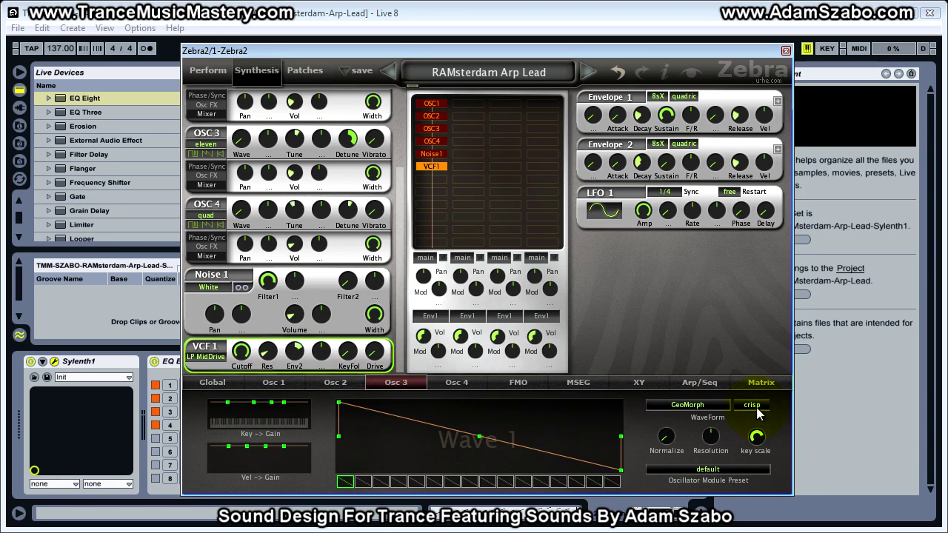
left_click(453, 382)
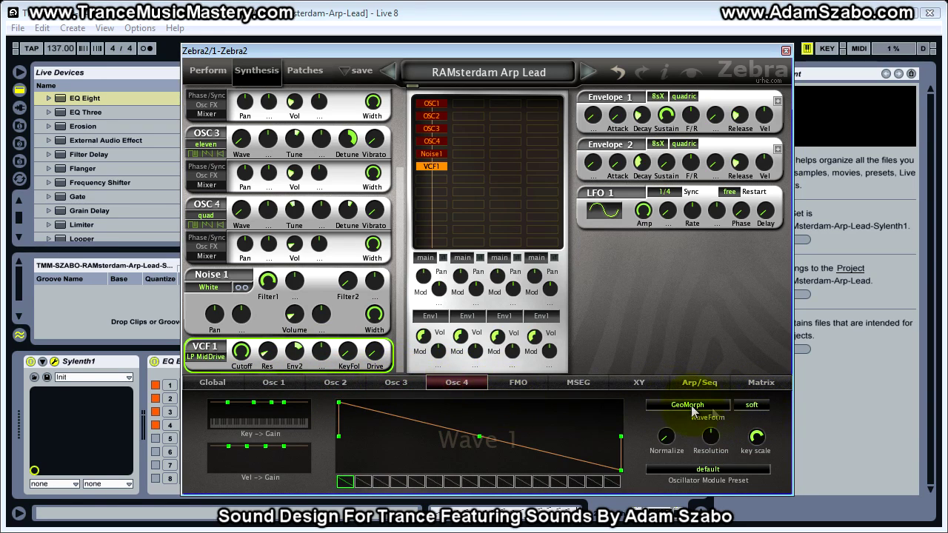
left_click(326, 377)
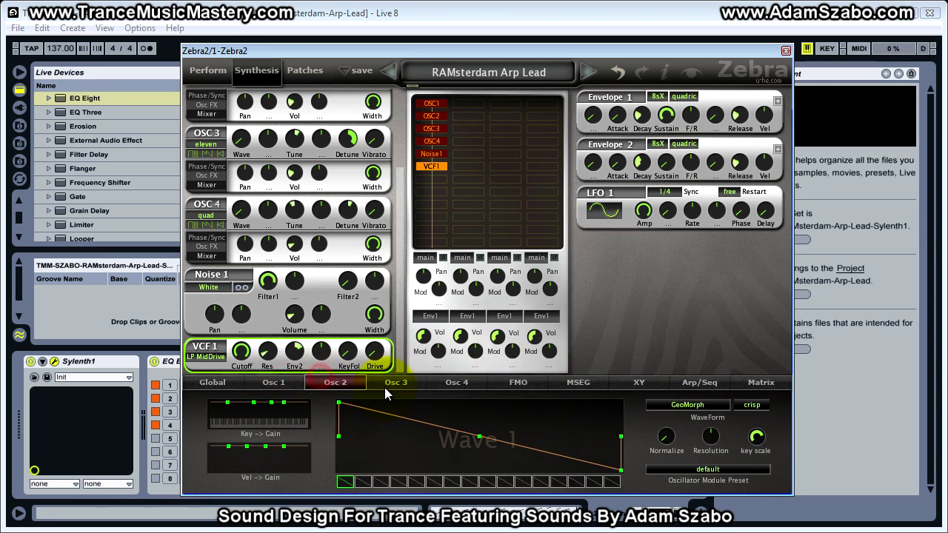
Open the Sylenth1 synth, view its oscillator settings, and move its window clear of the mixer and EQ Eight
left_click(443, 48)
left_click_drag(447, 0, 468, 44)
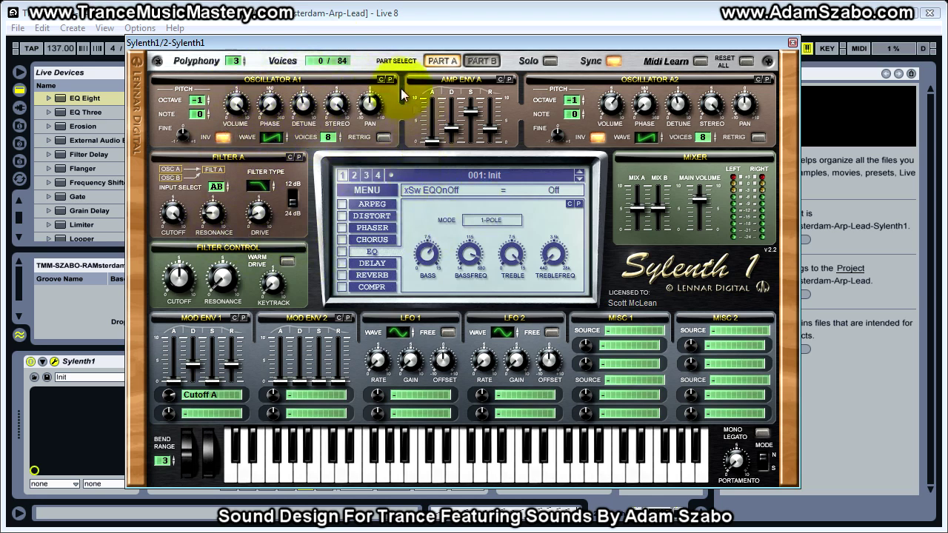
left_click_drag(425, 45, 544, 54)
left_click_drag(474, 52, 940, 90)
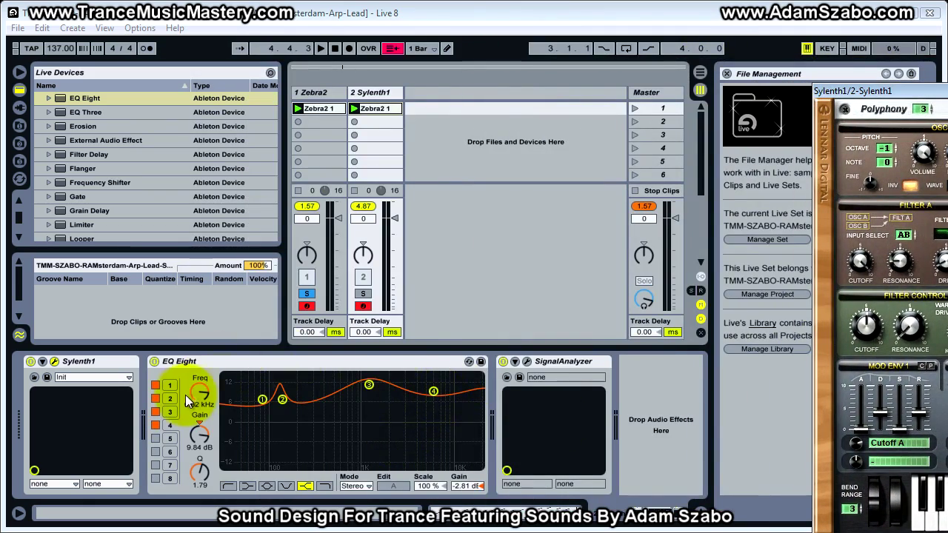
Compare the soloed tracks and reduce band 2's boost to about 5.4 dB at 143 Hz, playing the Sylenth1 arp again
left_click(363, 293)
left_click(306, 294)
key("space")
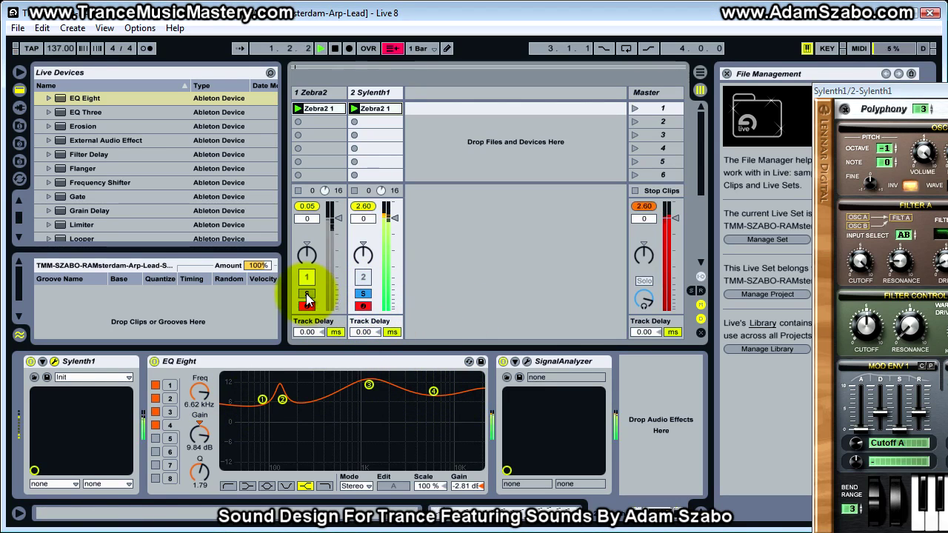
left_click(362, 294)
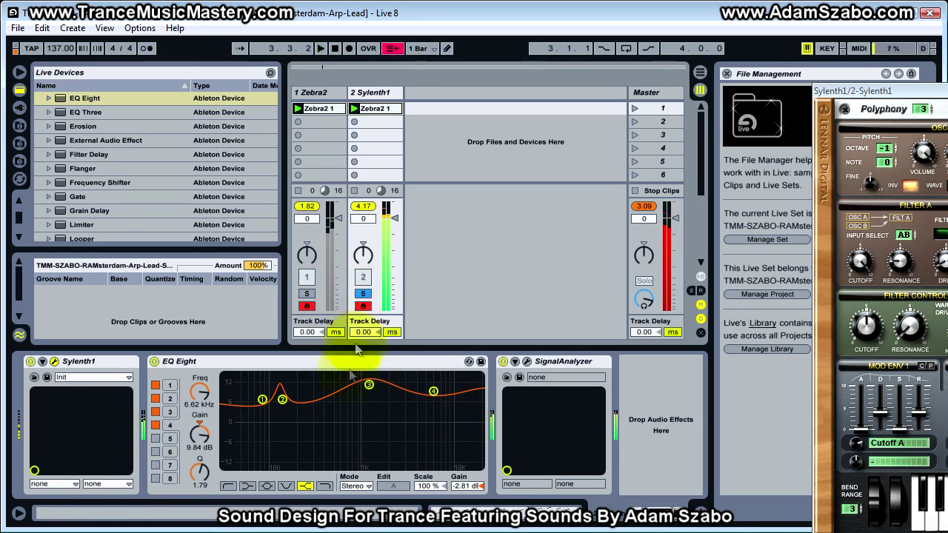
key("space")
mouse_move(283, 404)
left_mouse_down()
mouse_move(287, 422)
mouse_move(283, 404)
left_mouse_up()
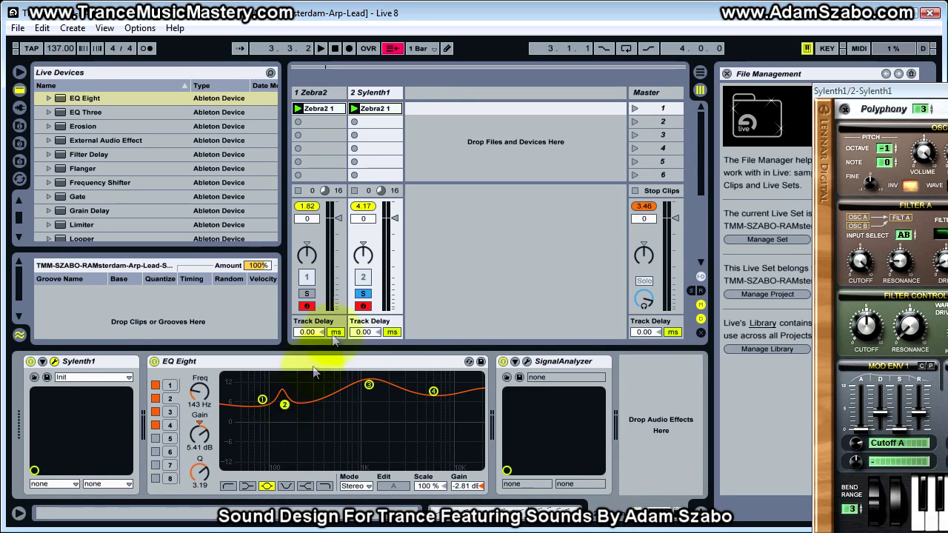
key("space")
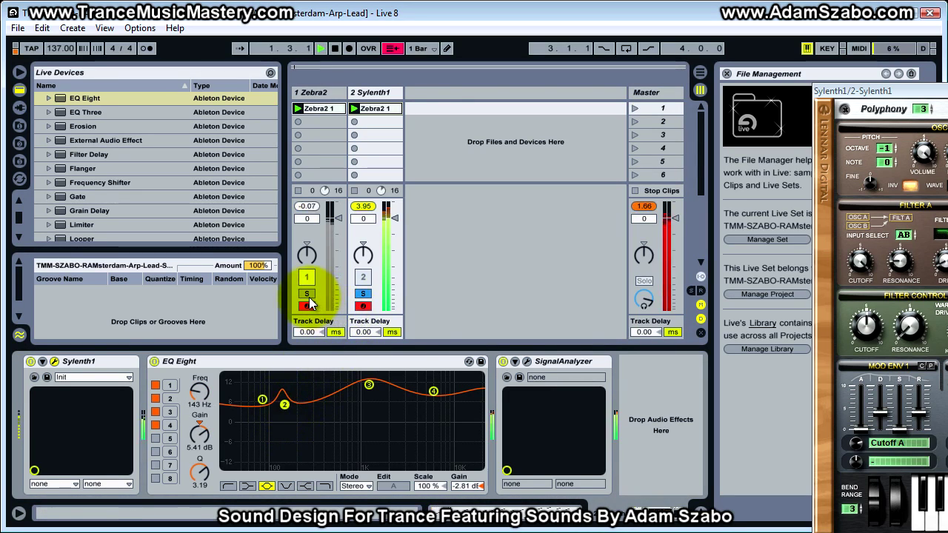
Pull EQ Eight's bands 1 and 2 down, making band 2 a cut, and set band 3 to about 10.3 dB at 1.41 kHz
left_click_drag(284, 403, 300, 451)
left_click_drag(262, 400, 264, 419)
left_click_drag(373, 385, 372, 395)
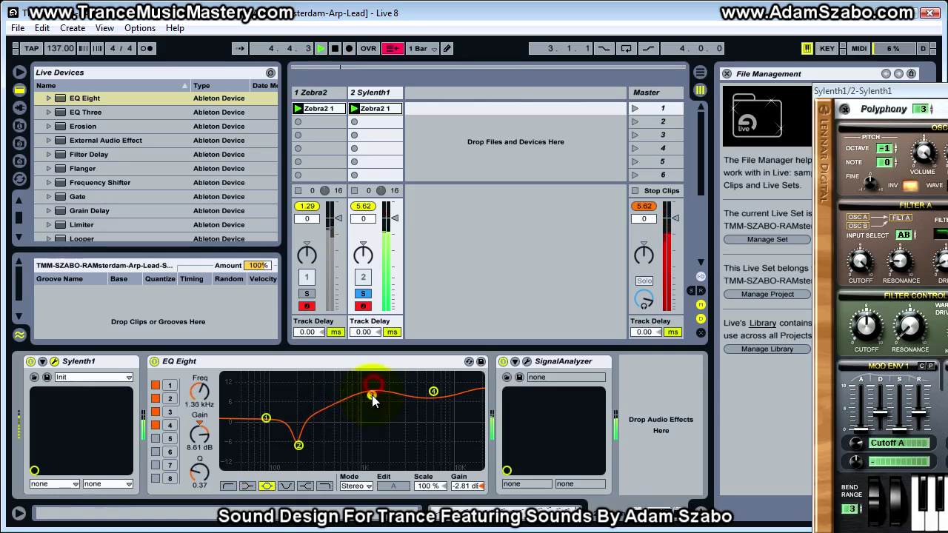
left_click(306, 293)
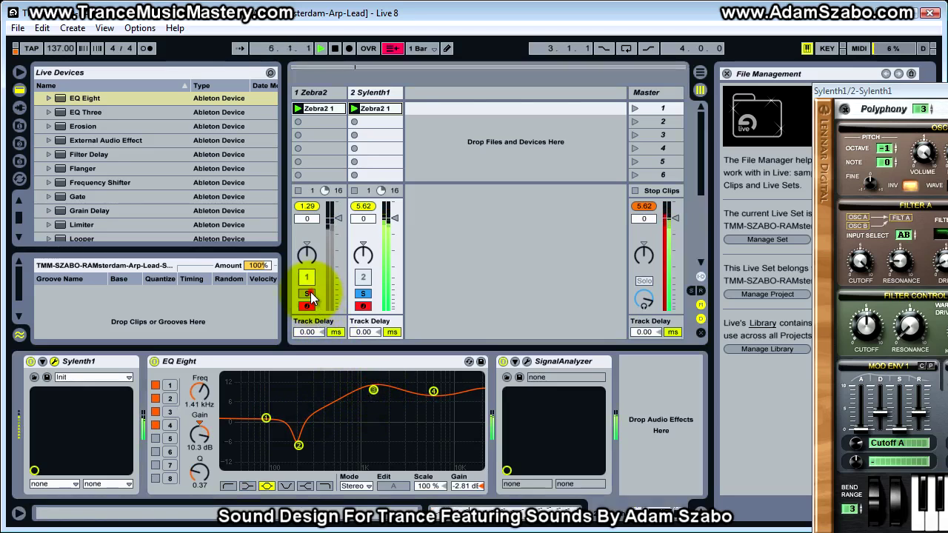
Move EQ band 3 to about 10.1 dB at 2.41 kHz while alternating solo between the Zebra2 and Sylenth1 tracks
left_click_drag(376, 385, 398, 396)
left_click(366, 294)
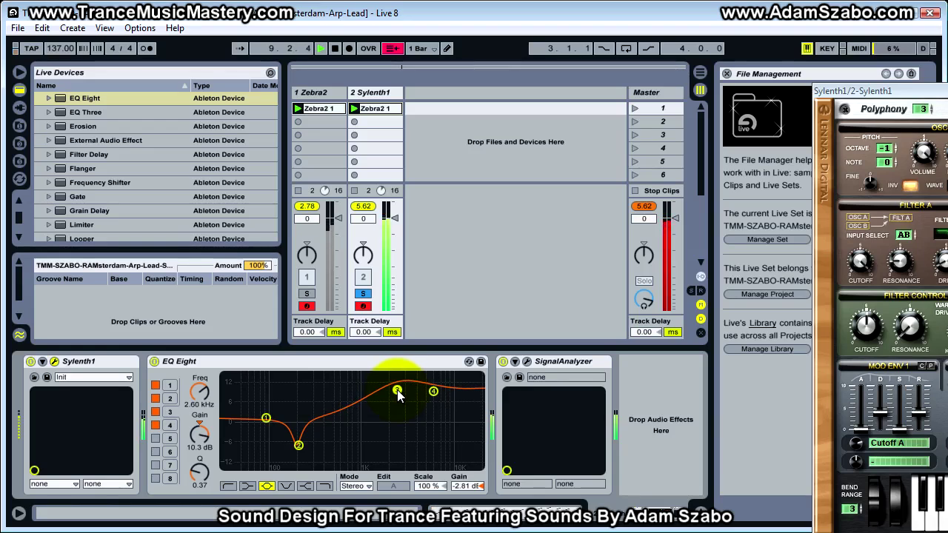
left_click(304, 293)
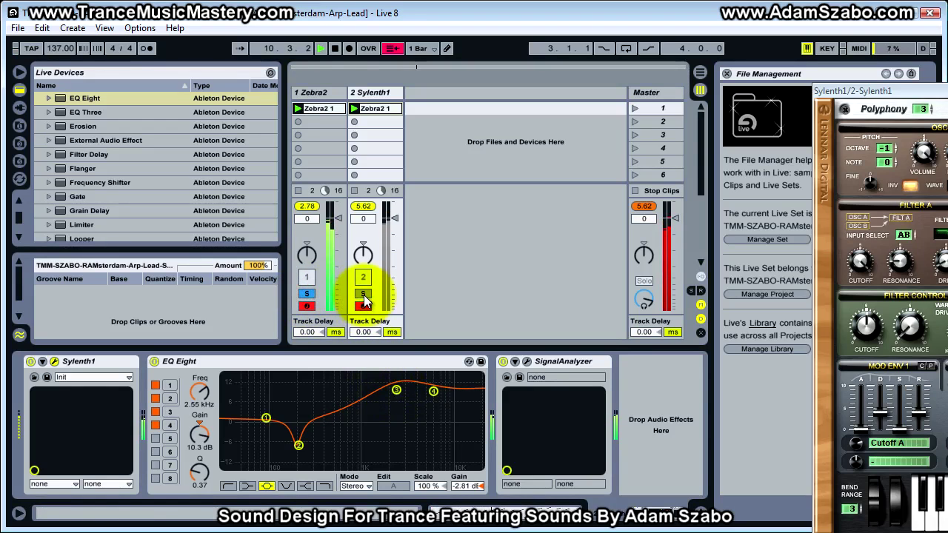
left_click(363, 295)
left_click_drag(396, 389, 395, 396)
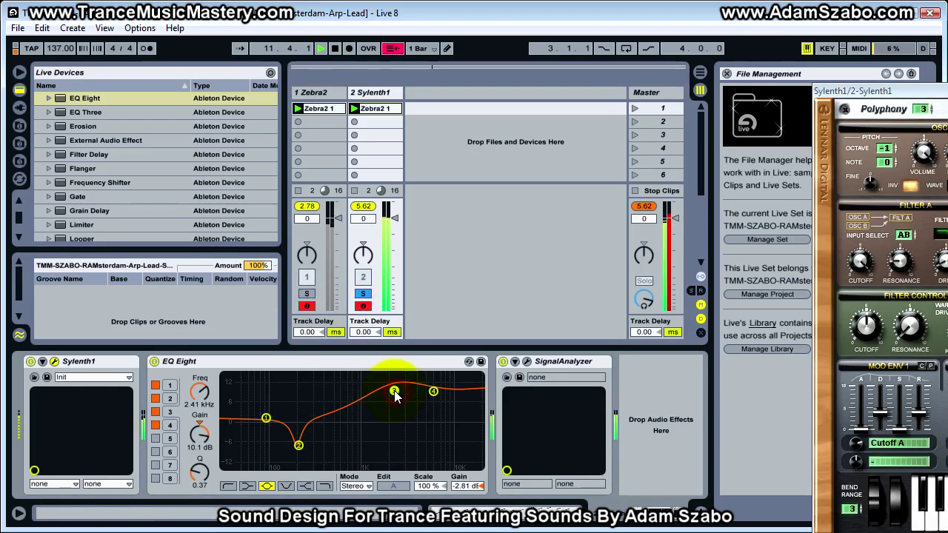
left_click(306, 294)
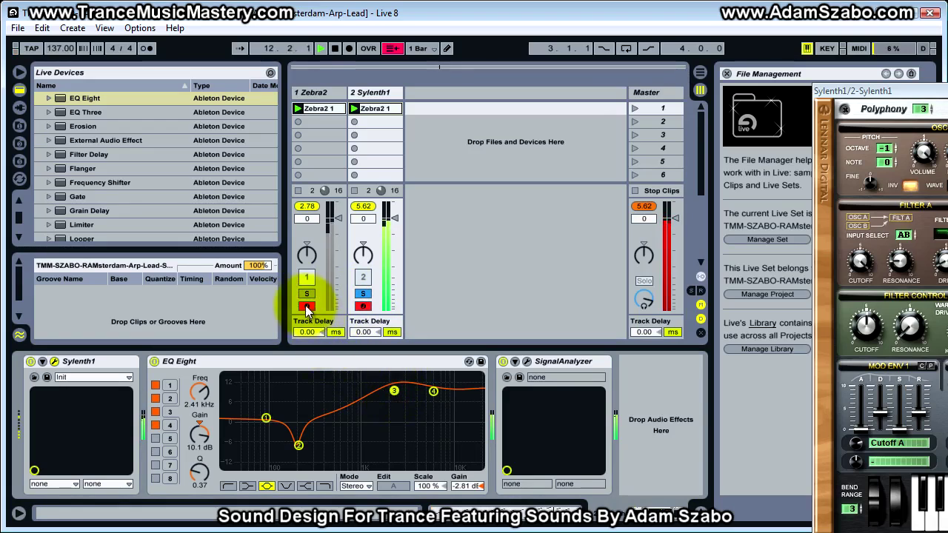
left_click(363, 294)
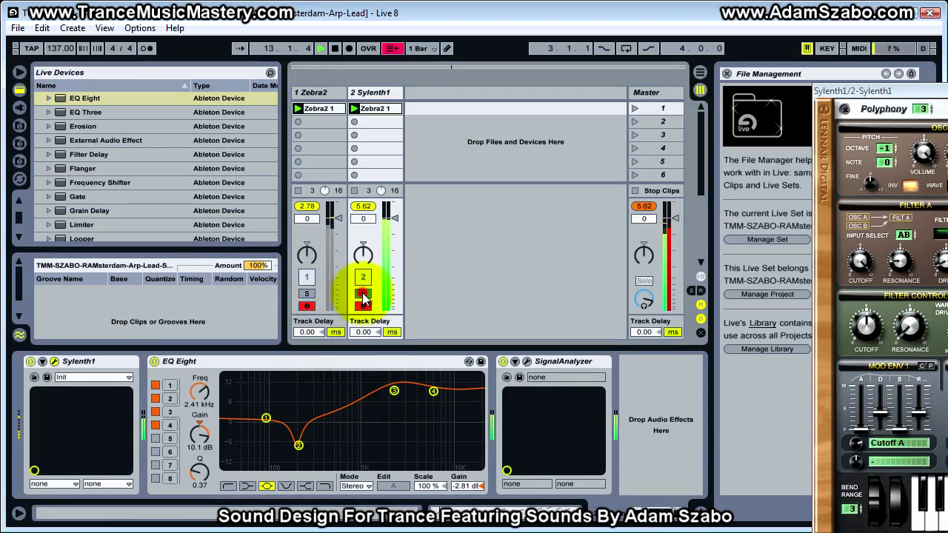
left_click(395, 393)
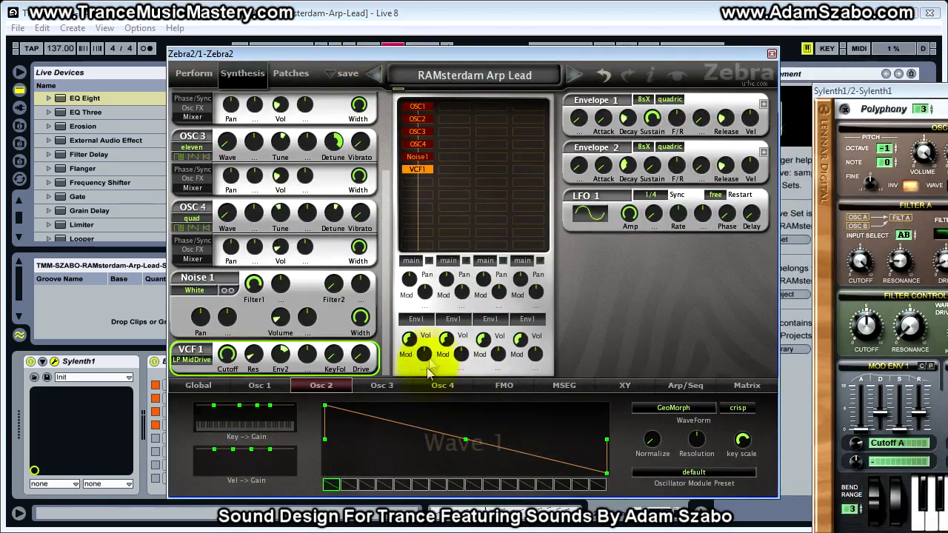
Inspect Zebra2's global effects, examining the Delay 1 sync, mix and feedback settings
left_click(198, 385)
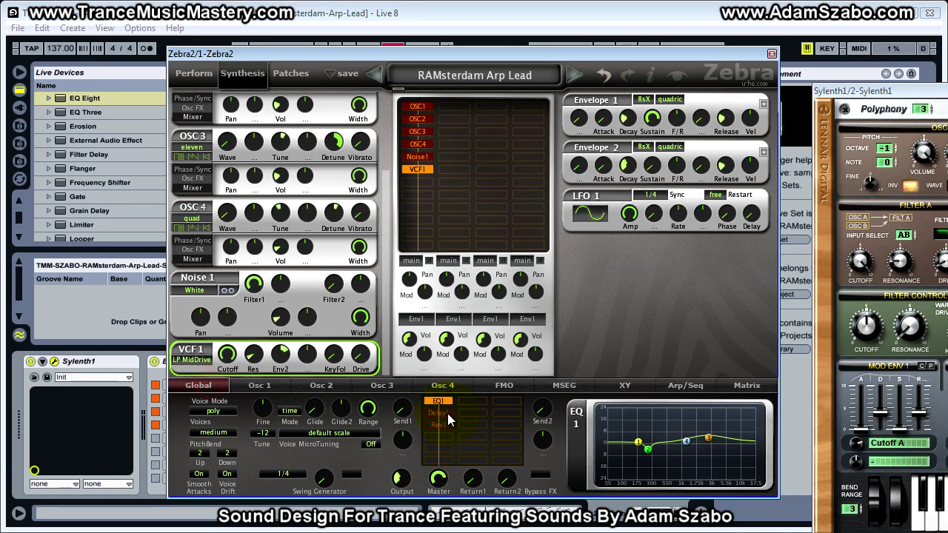
left_click(447, 413)
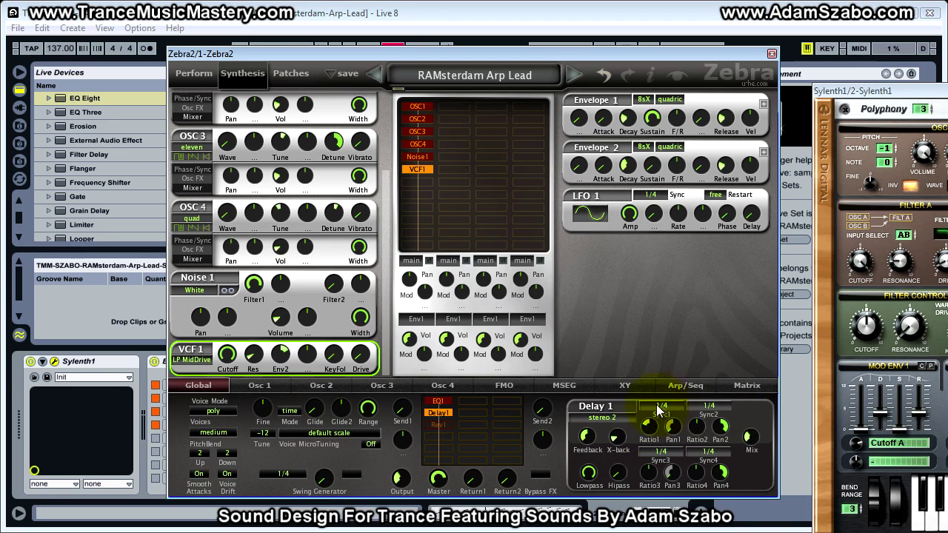
left_click(752, 438)
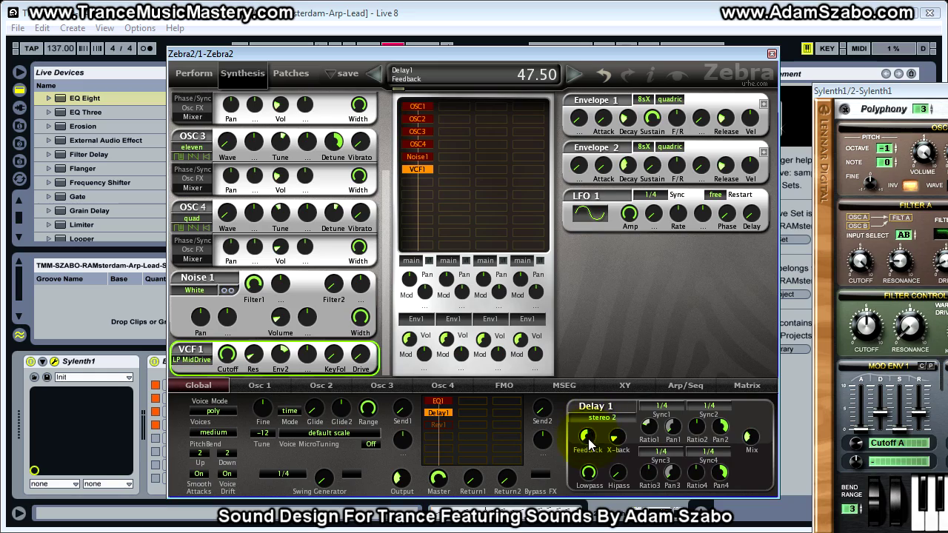
left_click(561, 58)
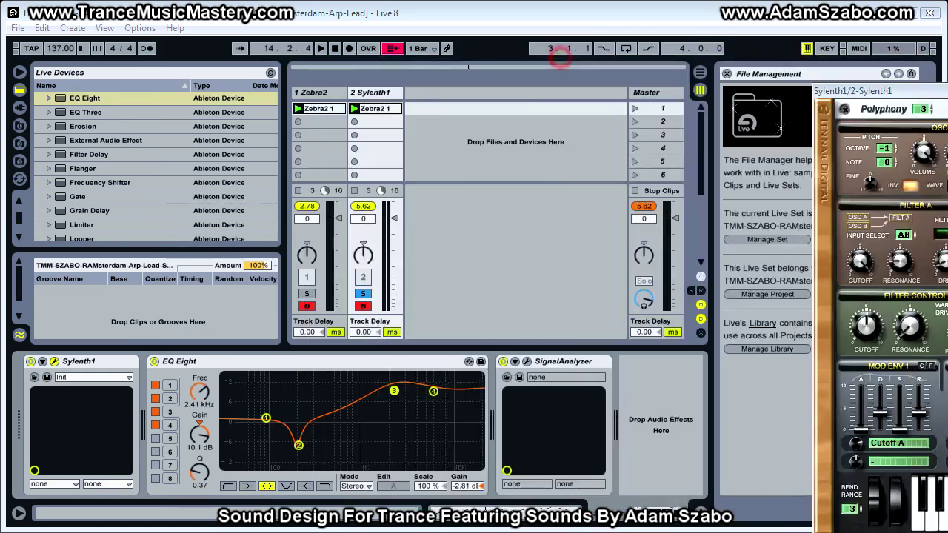
Enable Sylenth1's delay effect and set its left delay time to 1/8
left_click_drag(851, 90, 269, 46)
left_click(446, 267)
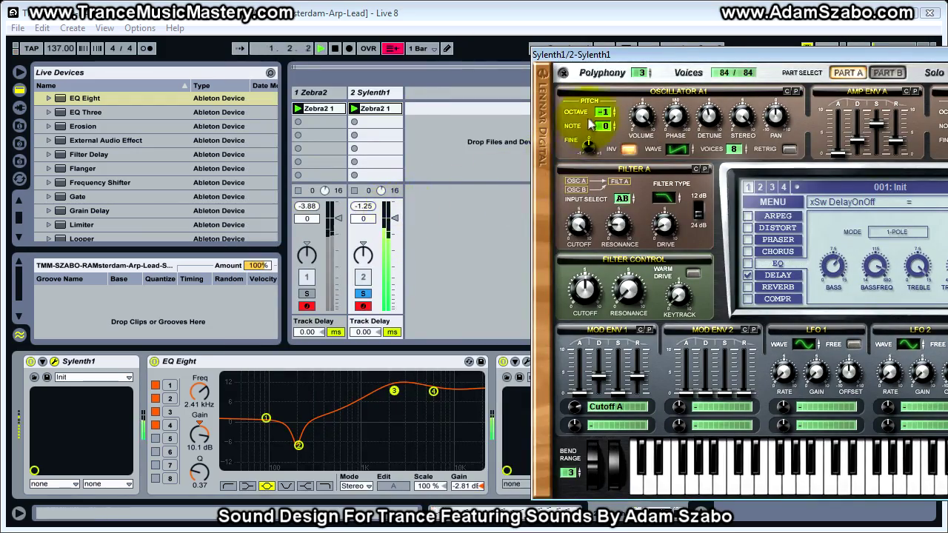
left_click_drag(635, 52, 354, 52)
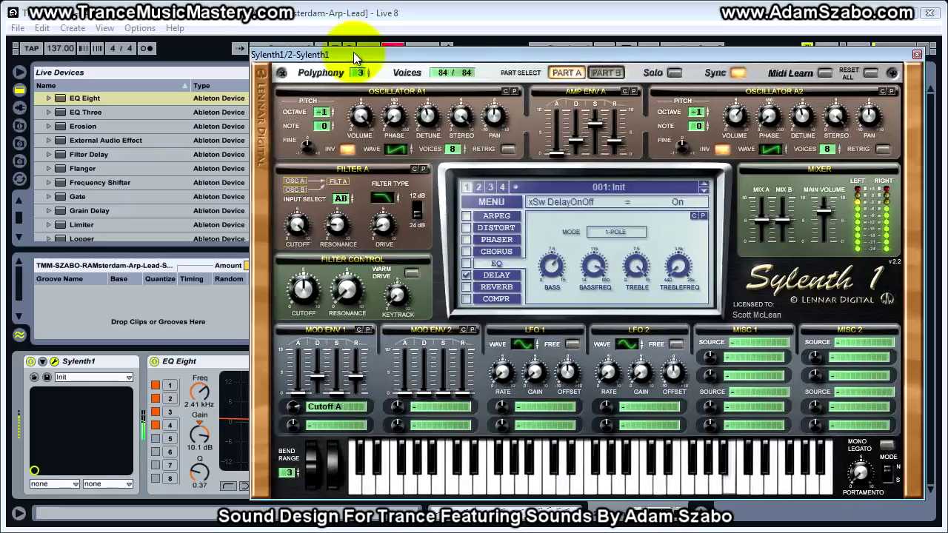
left_click(495, 275)
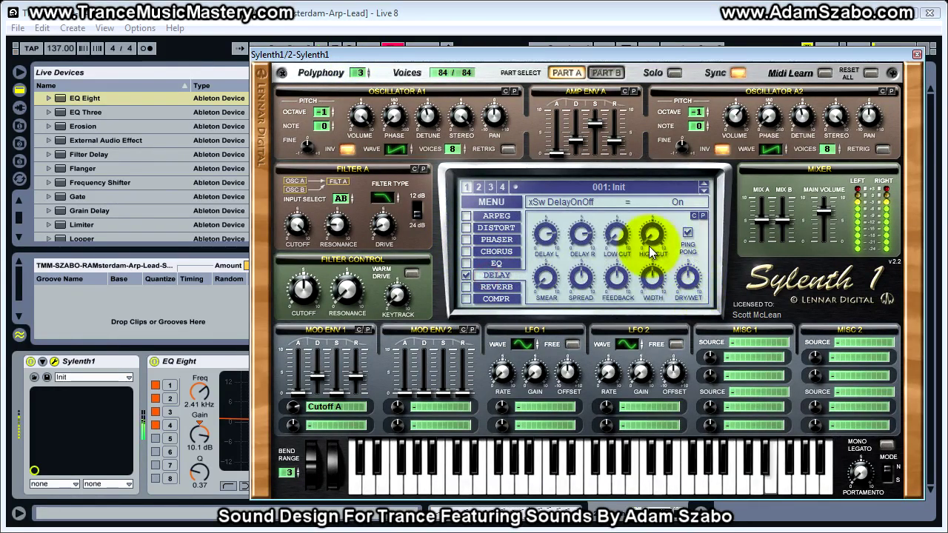
left_click_drag(546, 235, 551, 268)
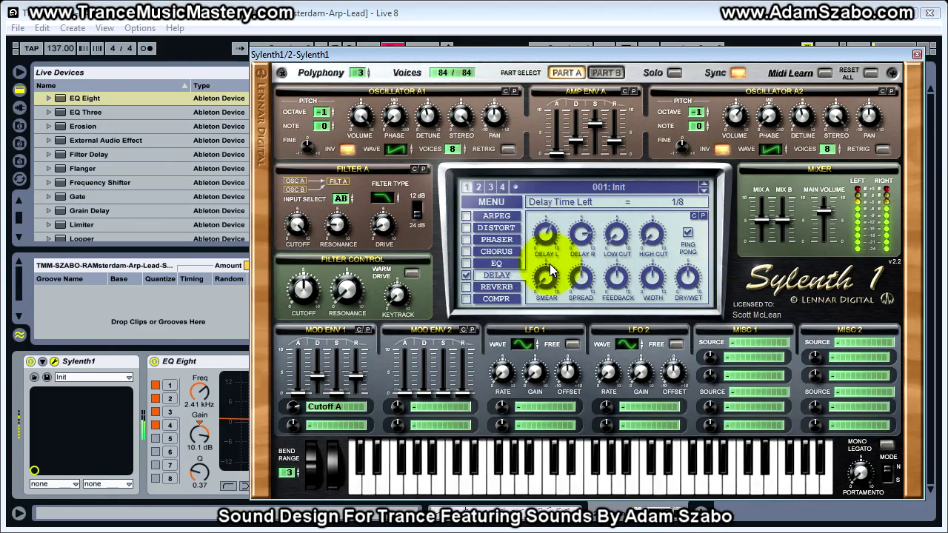
Disable the delay's ping pong, set feedback to about 60.5%, width to 100% and dry/wet to about 45%, and compare the soloed tracks
left_click(687, 233)
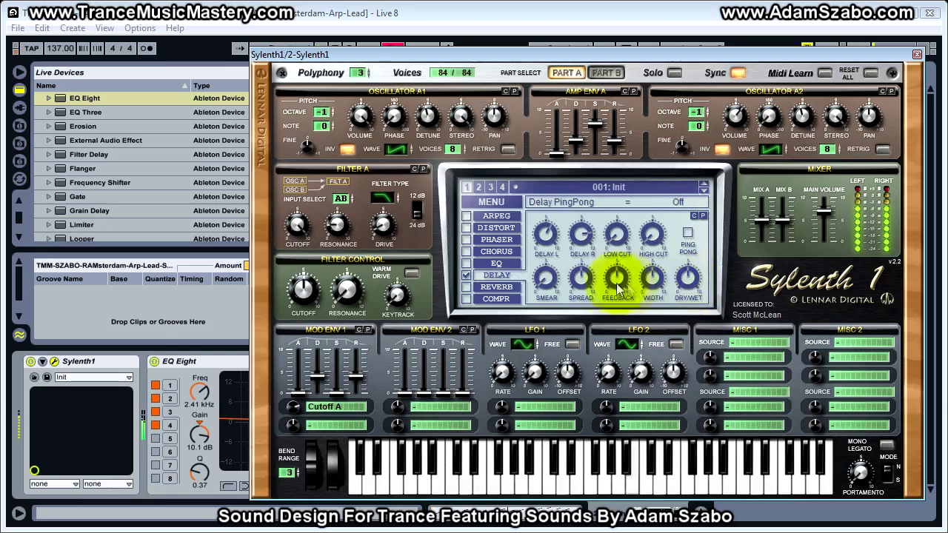
left_click_drag(617, 279, 620, 268)
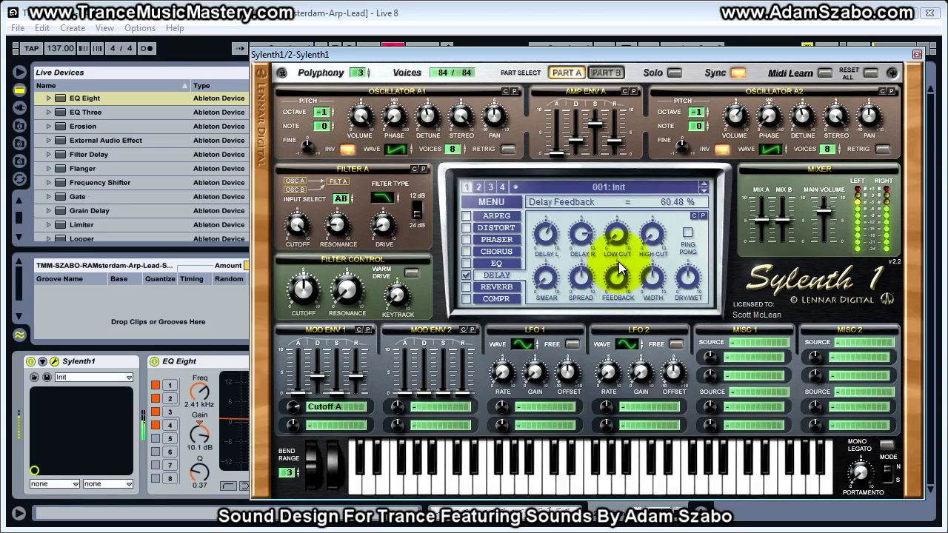
left_click(653, 279)
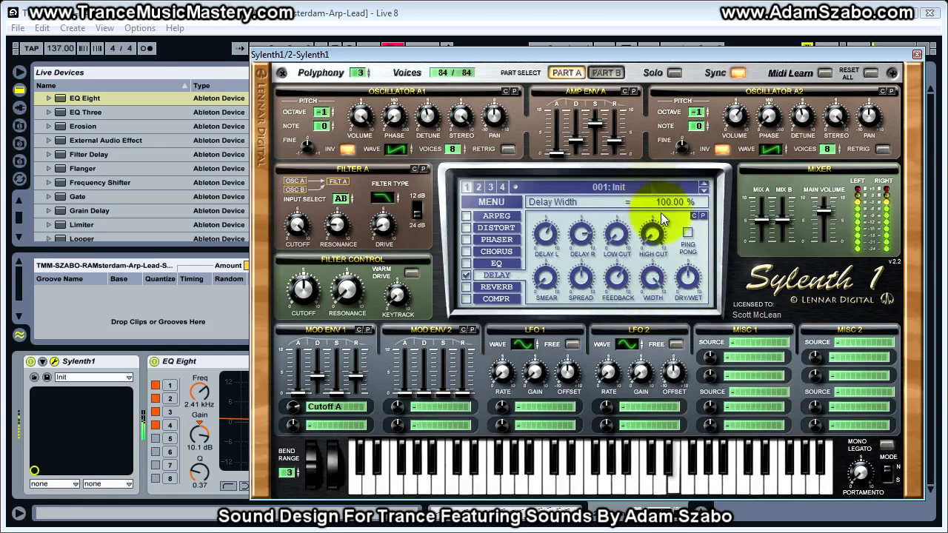
left_click(689, 279)
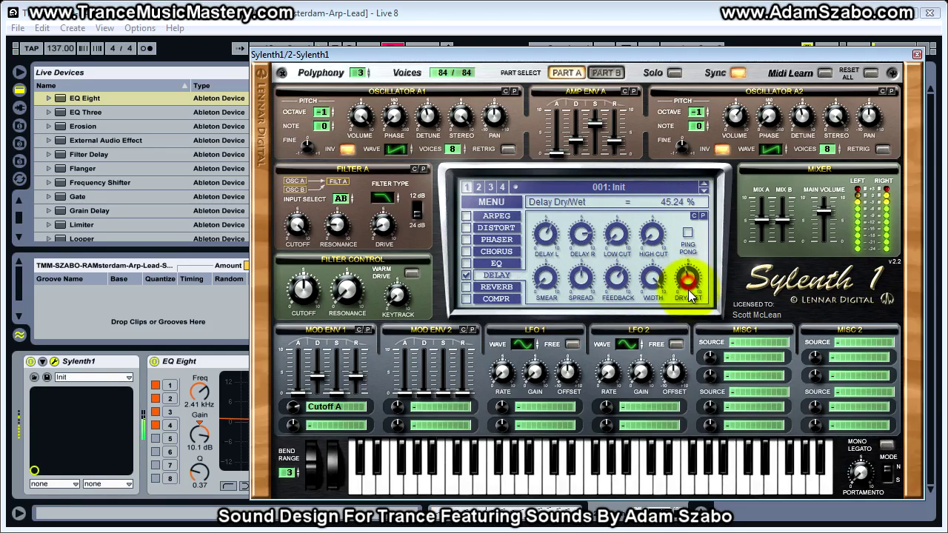
left_click_drag(596, 52, 869, 34)
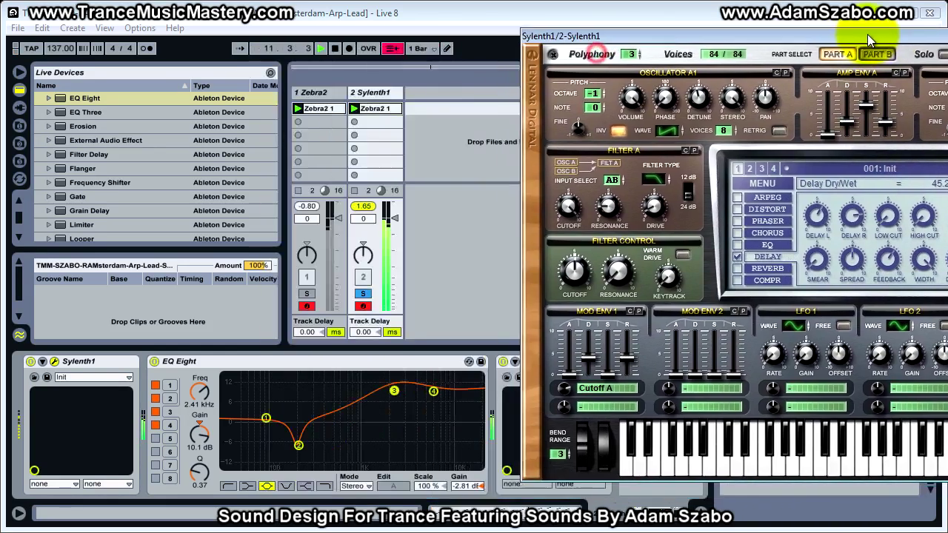
left_click(362, 295)
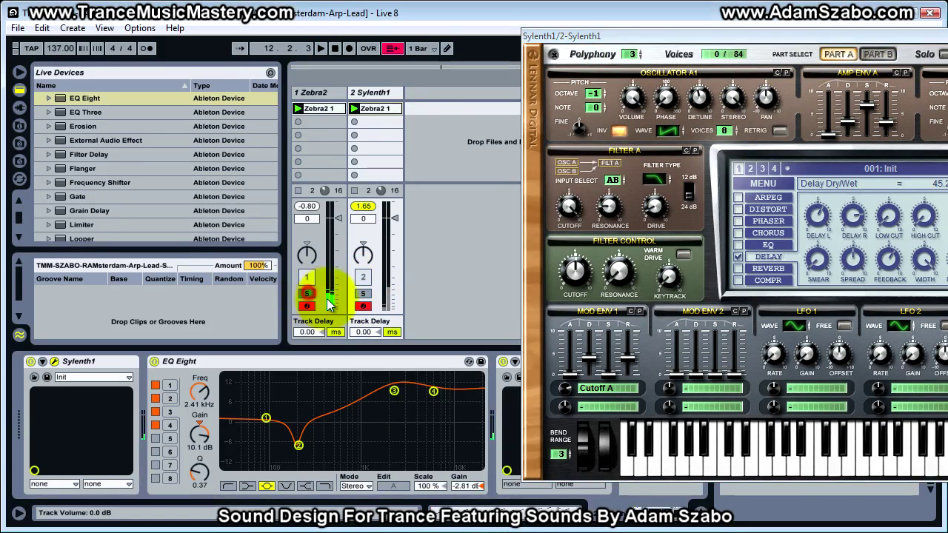
Enable Sylenth1's reverb and check the wet, dry and other reverb settings in Zebra2 for reference
left_click_drag(643, 32, 358, 29)
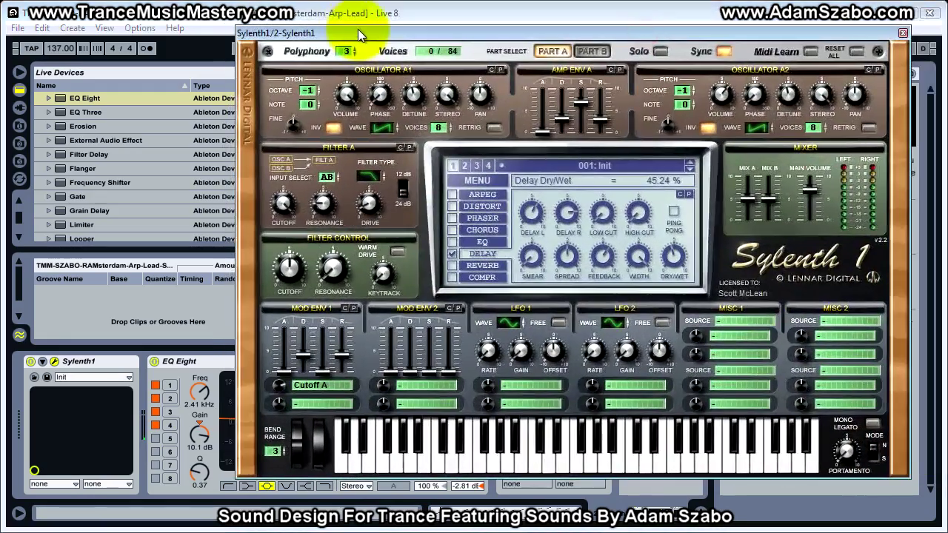
left_click(470, 265)
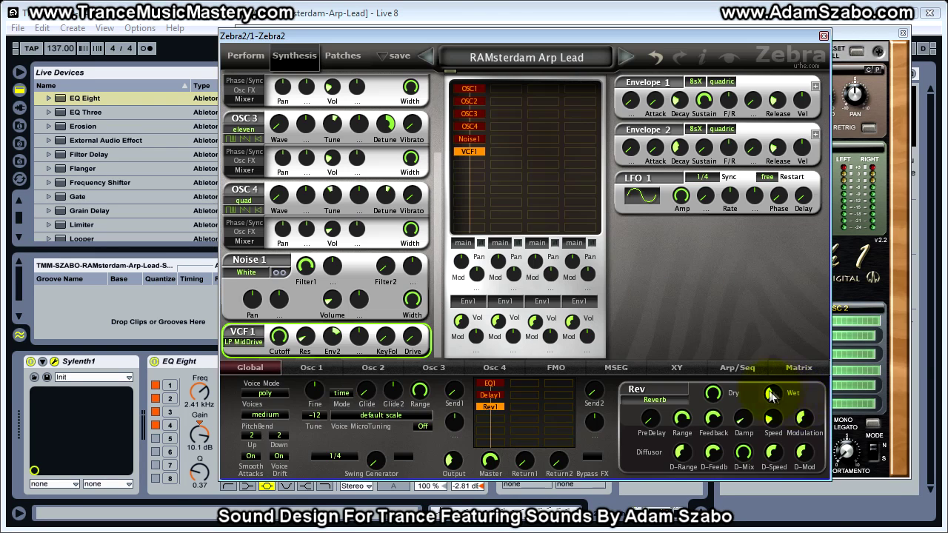
left_click(722, 399)
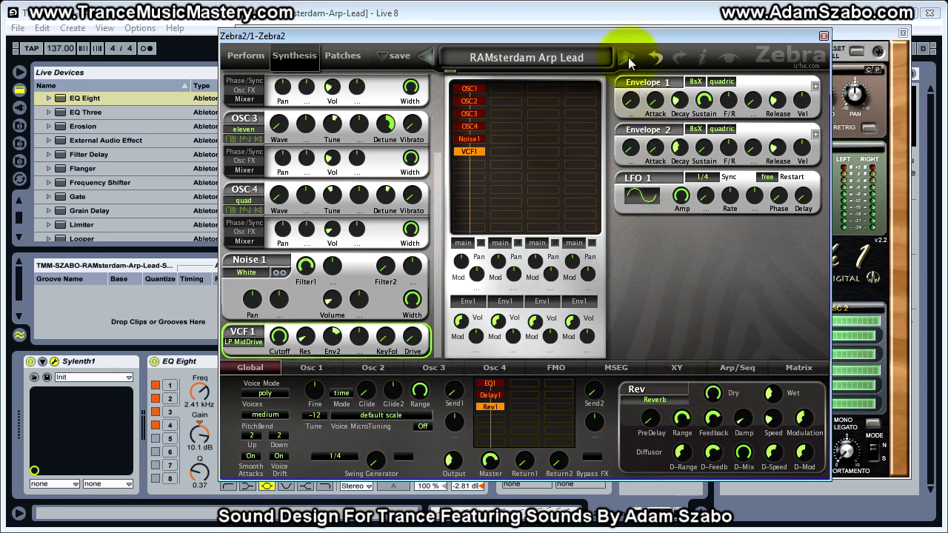
left_click_drag(587, 38, 947, 97)
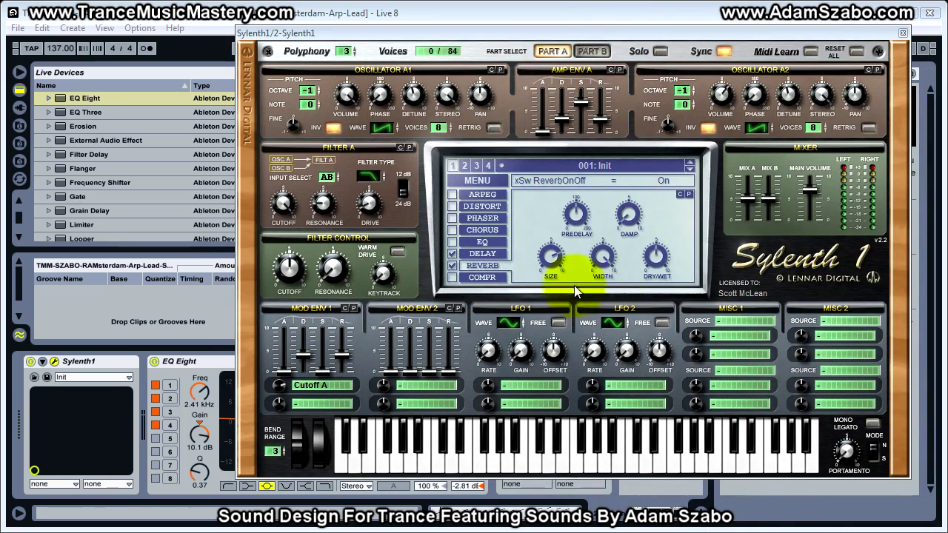
Adjust the Sylenth1 reverb's size and set its damp to about 1.29, then compare the two tracks in solo
left_click_drag(554, 31, 693, 35)
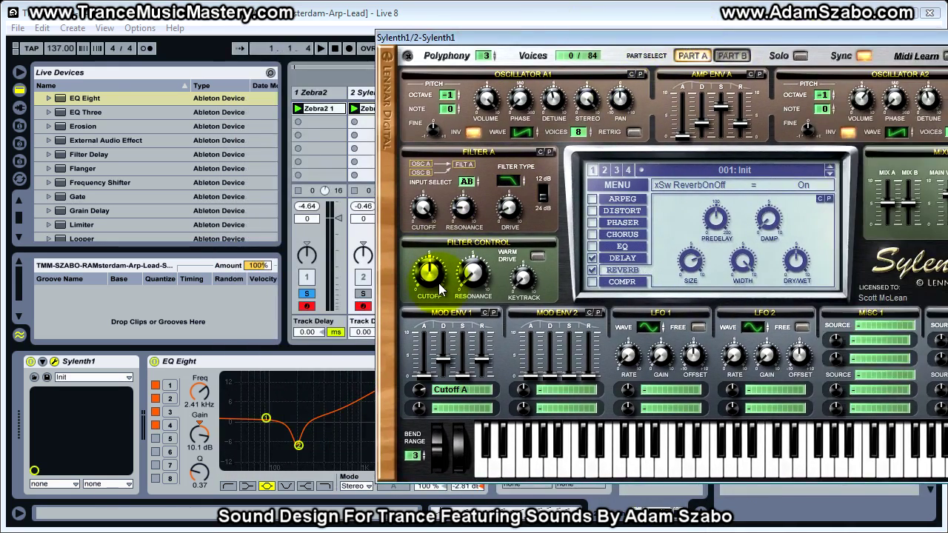
left_click_drag(609, 41, 496, 44)
left_click(579, 264)
mouse_move(659, 226)
left_mouse_down()
mouse_move(656, 197)
mouse_move(657, 209)
left_mouse_up()
left_click_drag(618, 41, 842, 34)
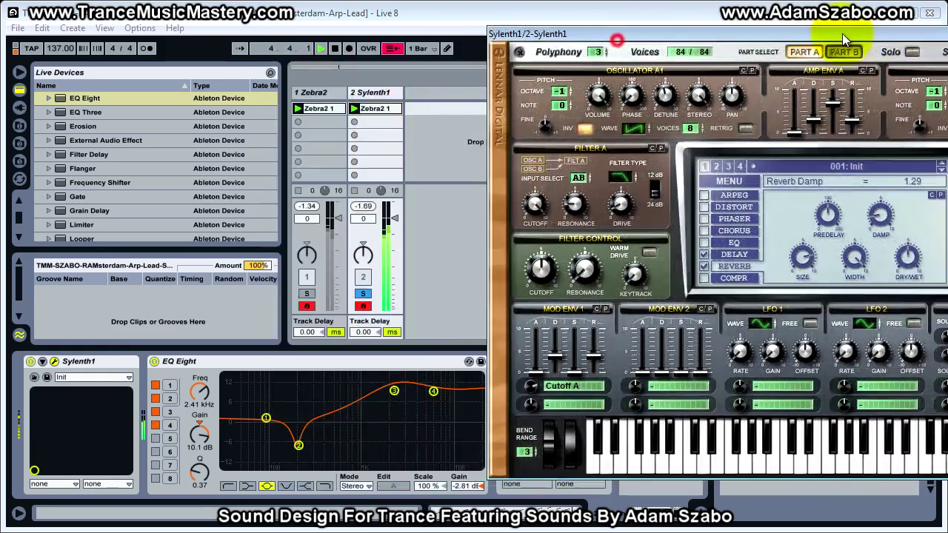
left_click(363, 295)
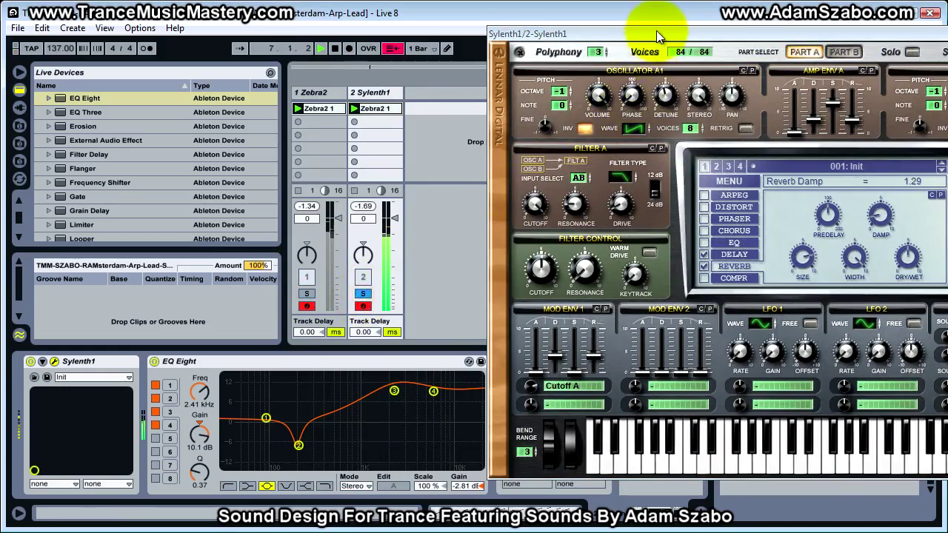
Turn the reverb's predelay fully down and set its dry/wet to about 46% and size to about 7.98
left_click_drag(656, 30, 448, 43)
mouse_move(699, 271)
left_mouse_down()
mouse_move(706, 245)
mouse_move(704, 253)
left_mouse_up()
left_click_drag(620, 223, 645, 348)
left_click_drag(692, 271, 698, 298)
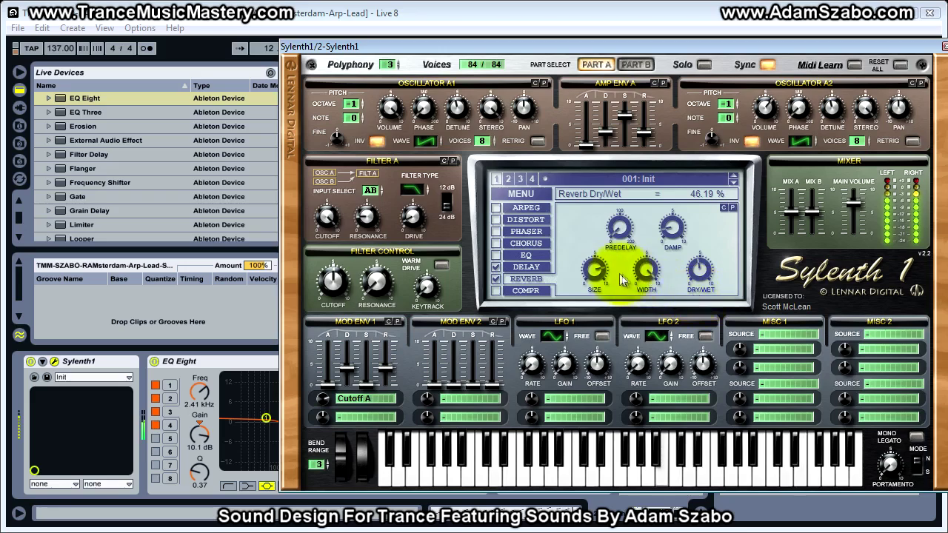
left_click_drag(592, 268, 598, 271)
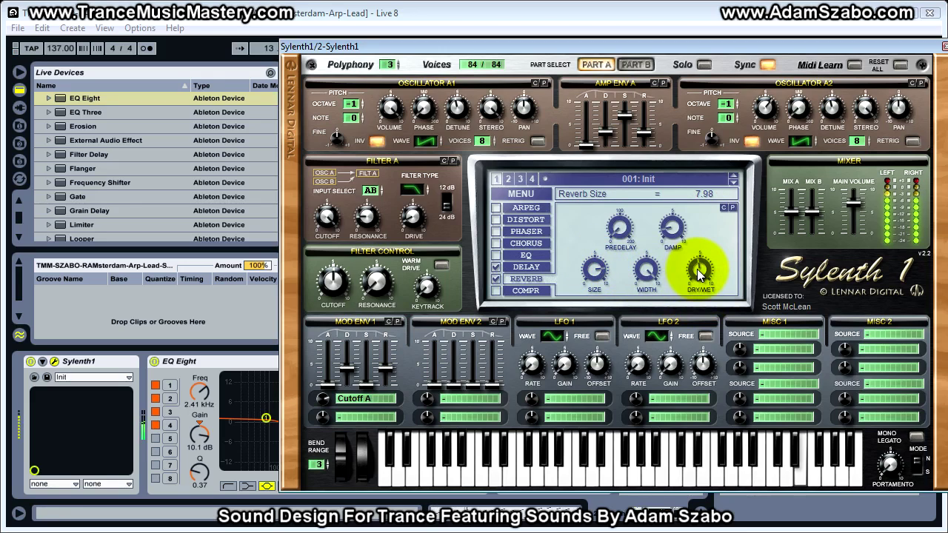
Switch off Sylenth1's delay and audition the reverb's damp at 0.00 and at about 8.81
left_click_drag(673, 225, 675, 269)
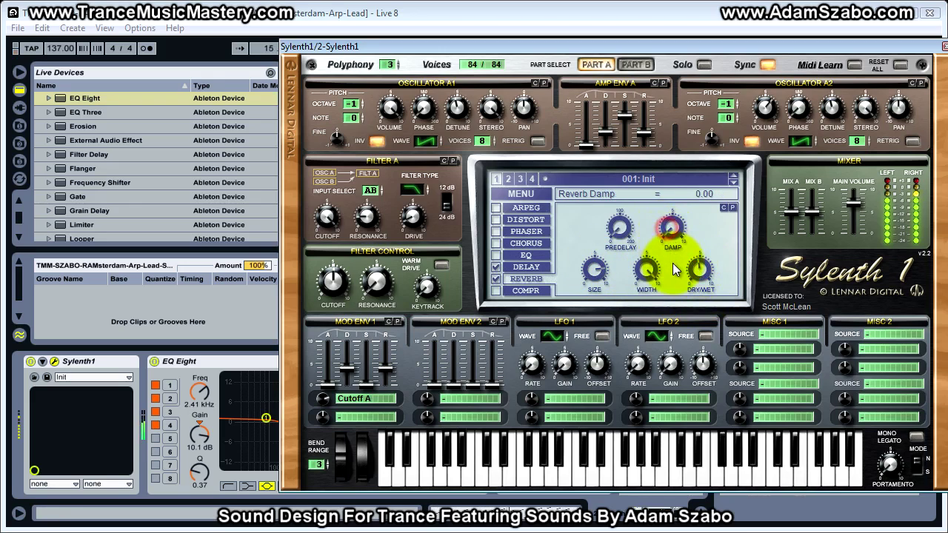
left_click_drag(670, 233, 503, 271)
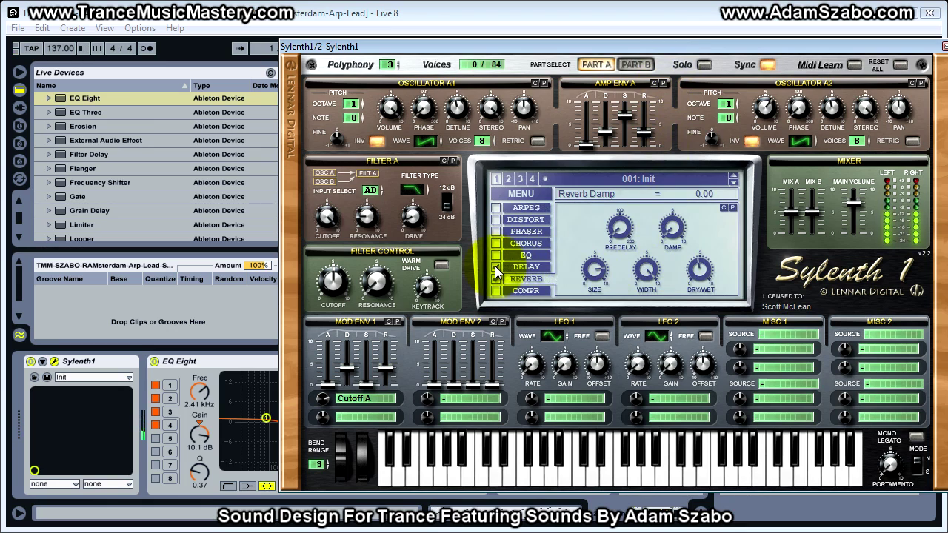
left_click(495, 269)
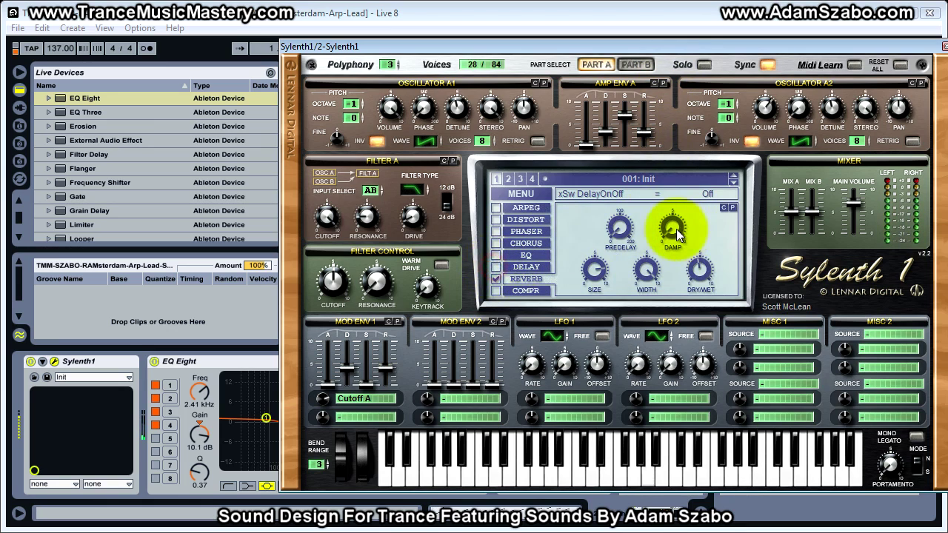
left_click_drag(676, 229, 674, 156)
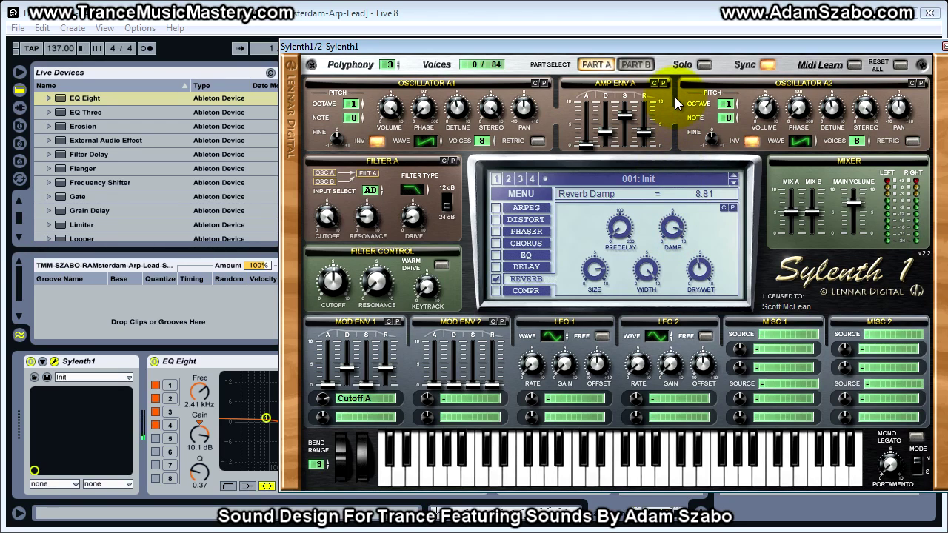
Set the Sylenth1 reverb's damp to about 2.05 and audition its size at 10.00 and at lower settings
left_click_drag(680, 207, 672, 313)
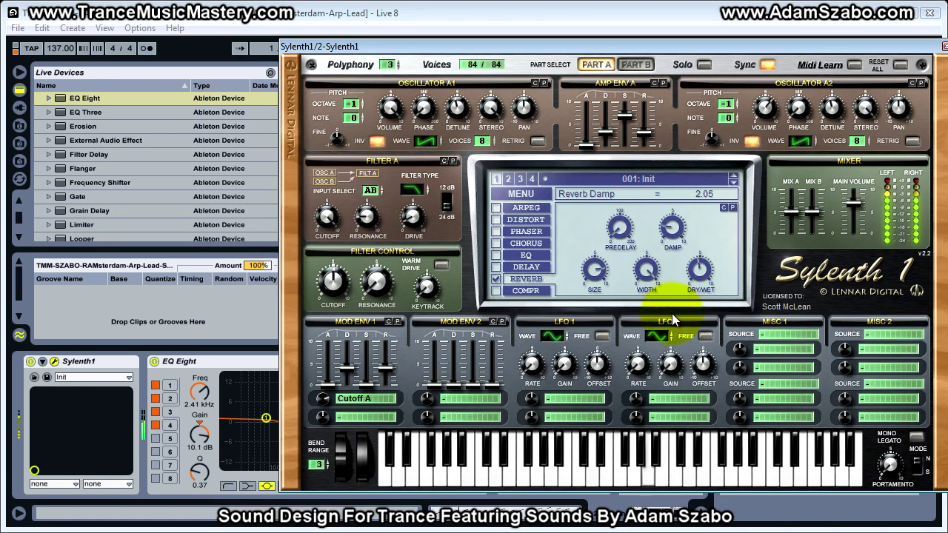
mouse_move(593, 269)
left_mouse_down()
mouse_move(593, 258)
mouse_move(598, 268)
left_mouse_up()
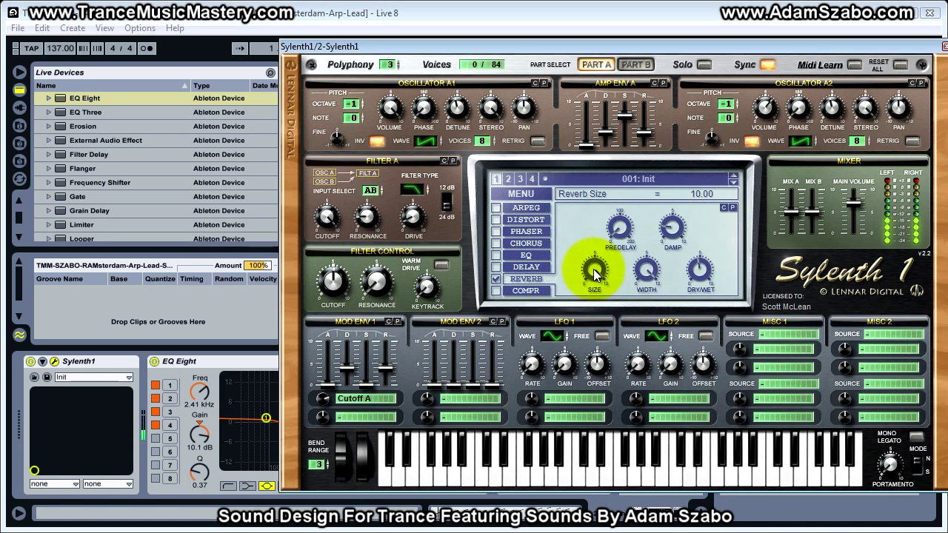
left_click_drag(594, 273, 593, 293)
Switch Sylenth1's delay back on, then set the reverb's size to about 8.14 and dry/wet to 50%
left_click(495, 267)
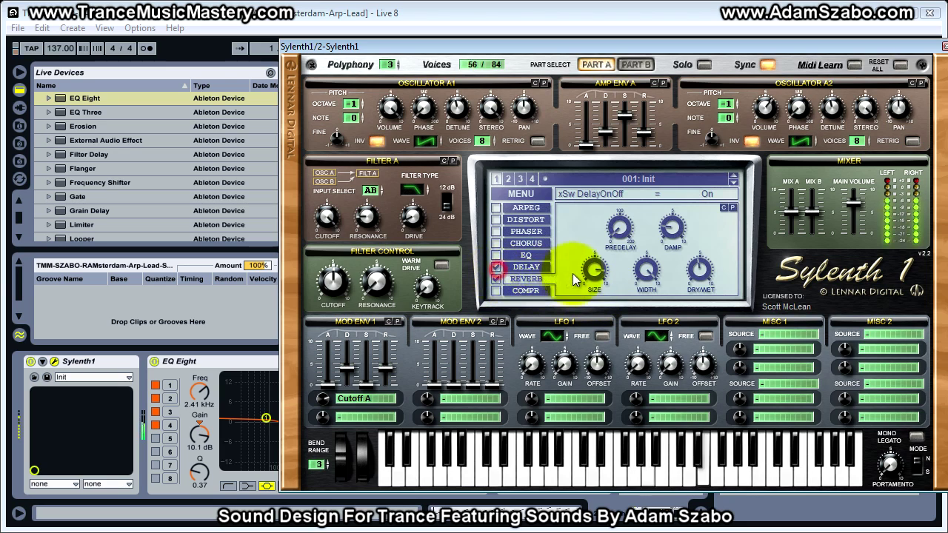
left_click_drag(591, 269, 590, 272)
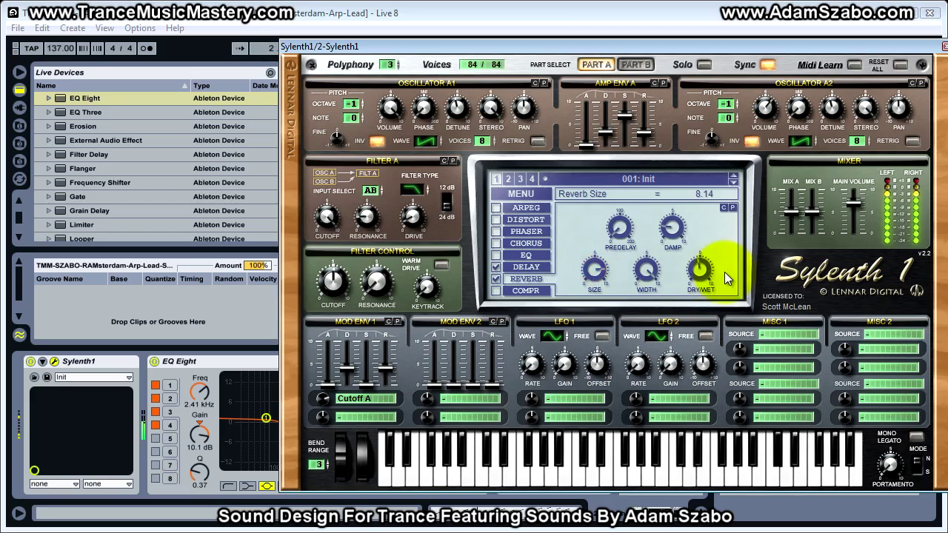
left_click_drag(704, 271, 701, 264)
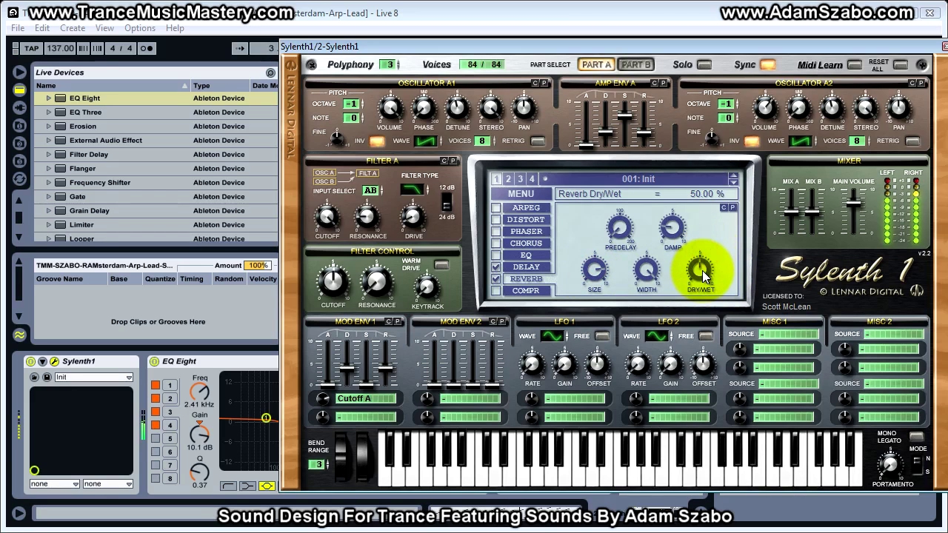
Uncover the mixer and compare the Zebra2 and Sylenth1 tracks by soloing each in turn
left_click_drag(536, 45, 870, 88)
left_click(308, 294)
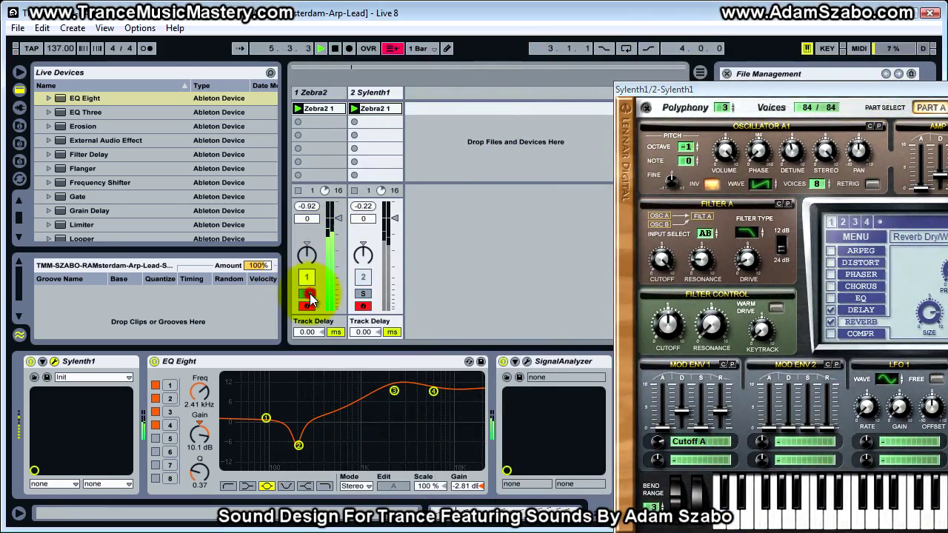
left_click(361, 295)
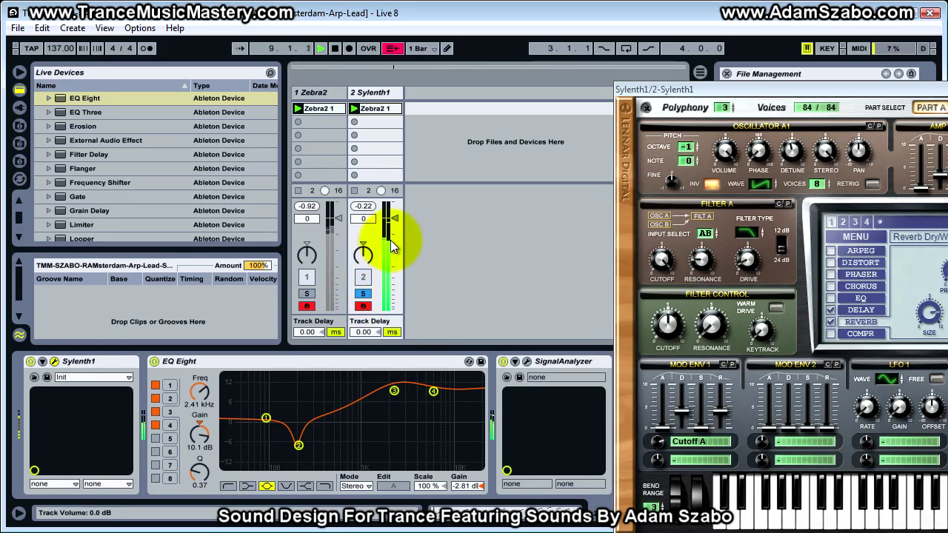
Set the dry/wet of Sylenth1's delay to about 49%
left_click_drag(718, 96, 494, 61)
left_click(636, 273)
left_click_drag(827, 279, 825, 272)
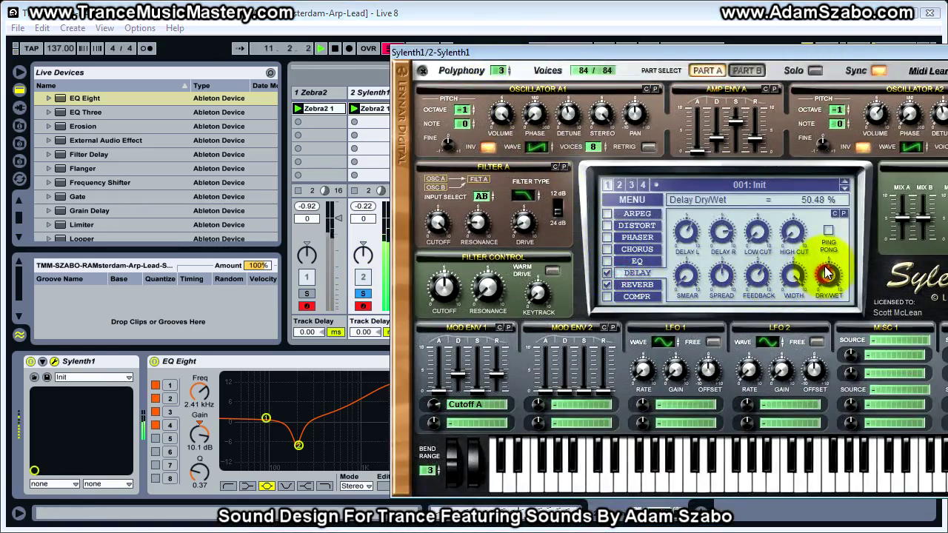
left_click_drag(685, 54, 727, 47)
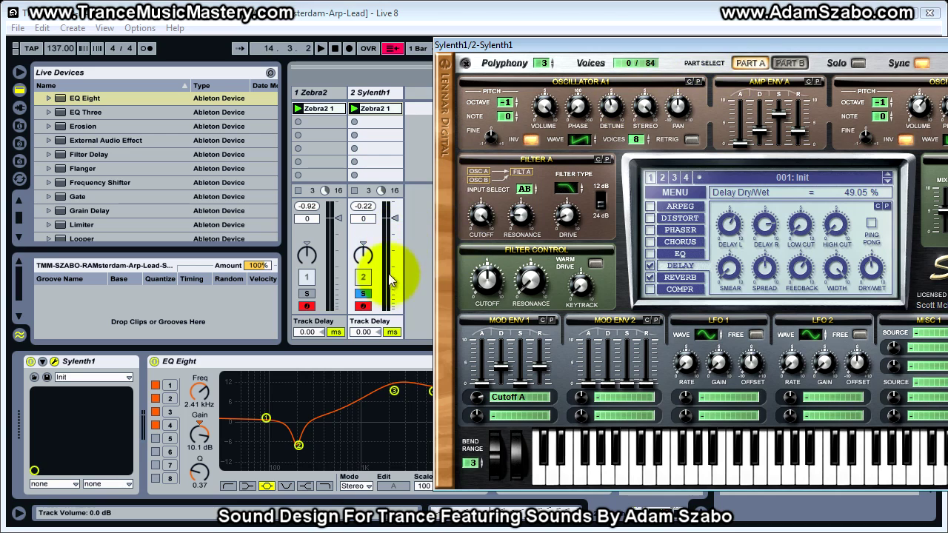
Hide the device browser, set Sylenth1's main volume to about 8.39 and compare both tracks in solo
left_click_drag(605, 47, 365, 42)
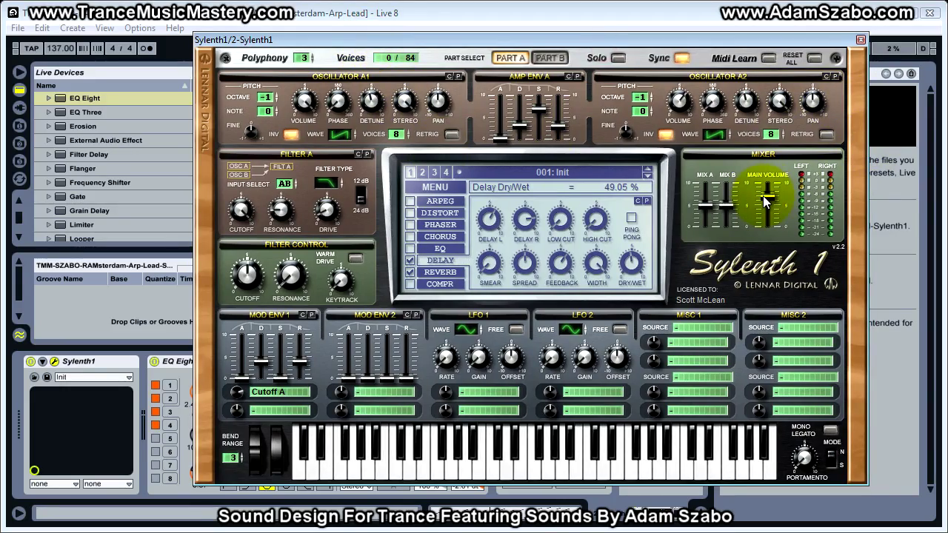
left_click_drag(701, 40, 730, 42)
left_click(18, 88)
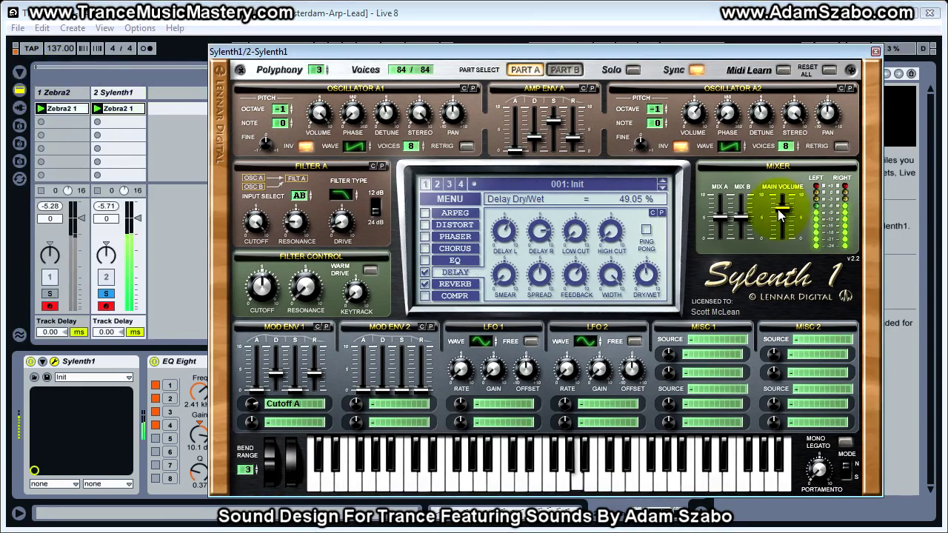
left_click(783, 211)
left_click_drag(781, 204, 783, 198)
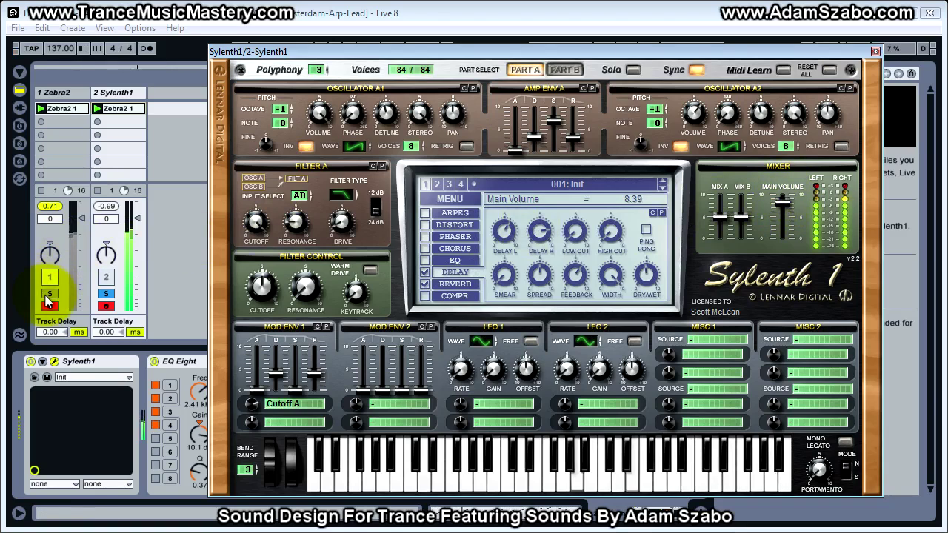
left_click(108, 295)
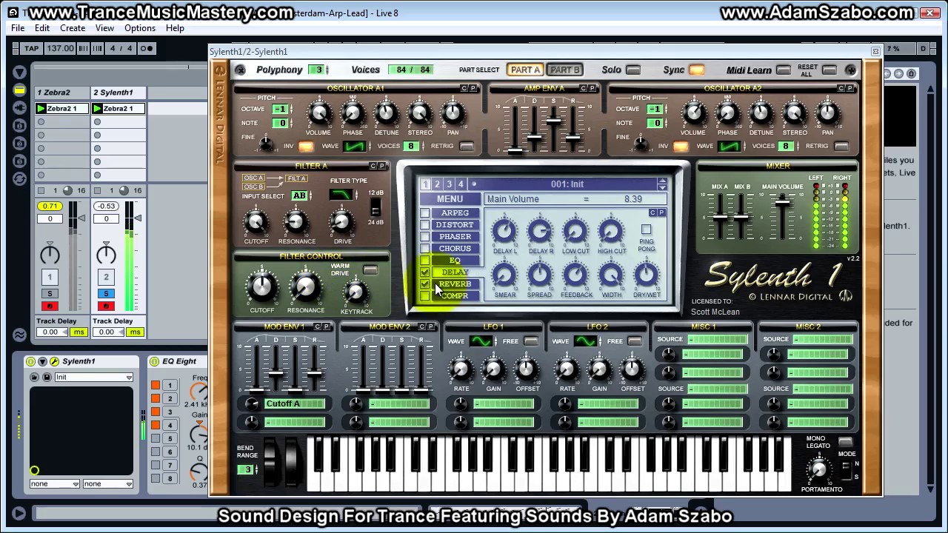
Try the Sylenth1 reverb's width at about 73%, compare both tracks in solo, and return it to 100%
left_click(446, 284)
left_click_drag(571, 272, 567, 304)
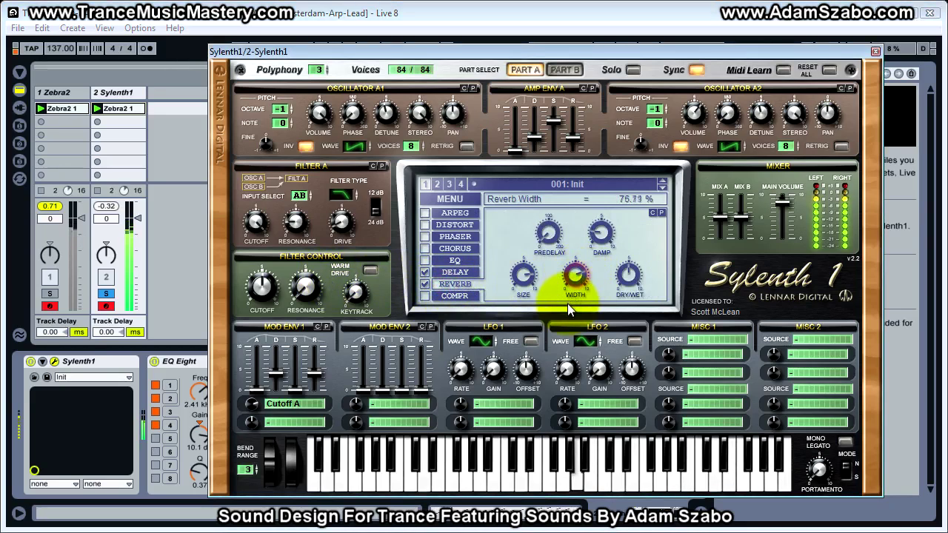
left_click(53, 293)
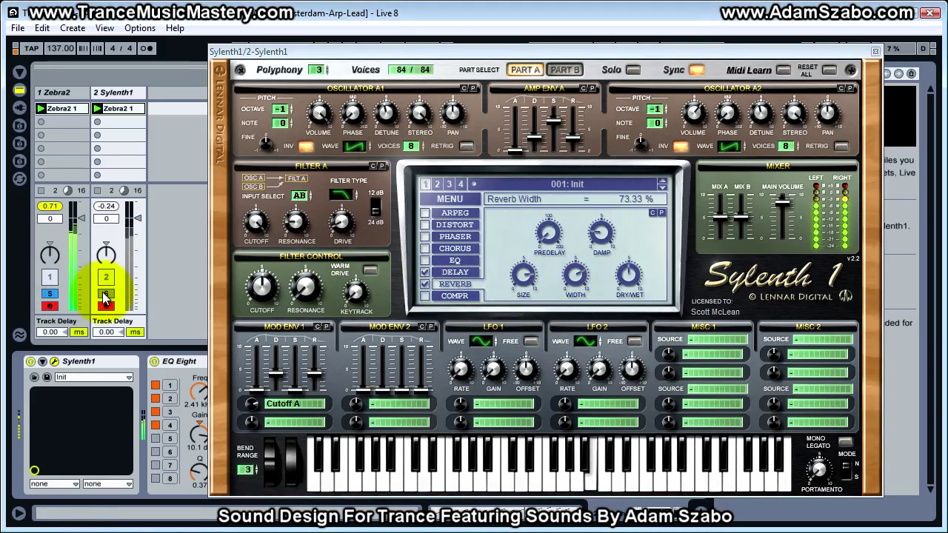
left_click(105, 296)
left_click_drag(562, 287, 563, 252)
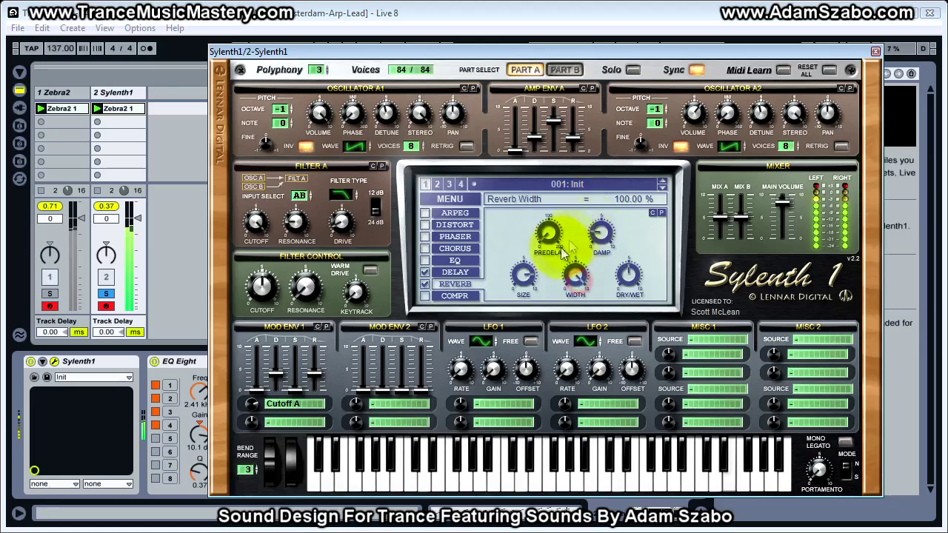
Set the Sylenth1 reverb's dry/wet to about 43% and compare both tracks in solo
left_click(628, 273)
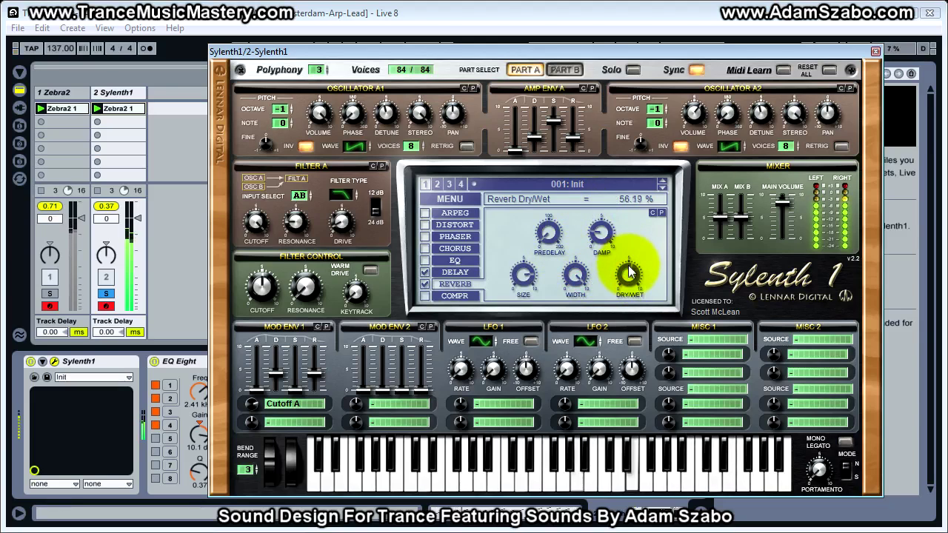
left_click_drag(628, 272, 627, 286)
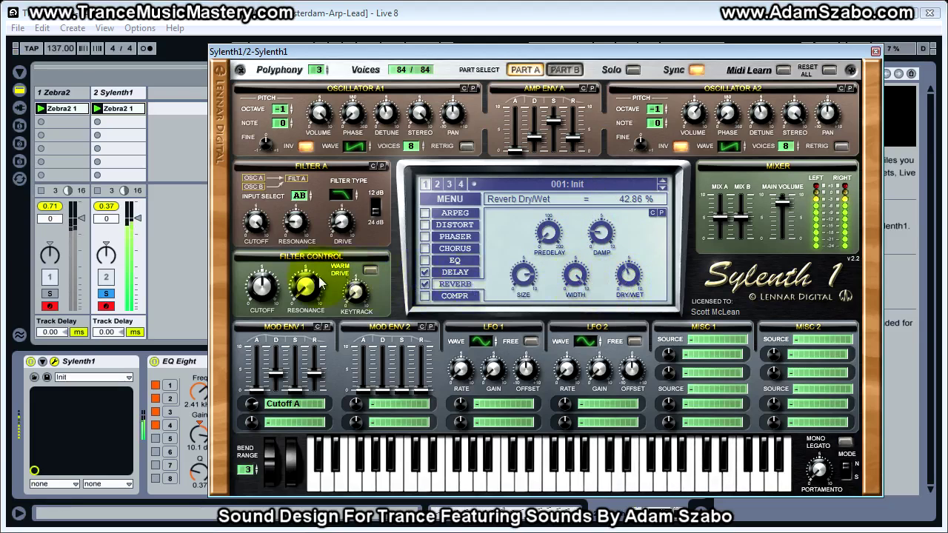
left_click(50, 293)
left_click(101, 295)
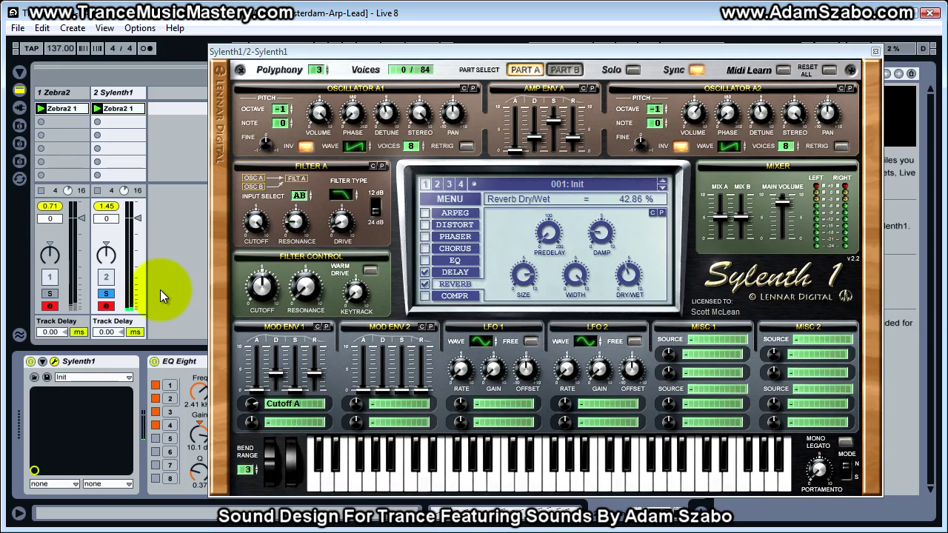
Bypass EQ Eight on the Sylenth1 track and switch on Sylenth1's built-in EQ instead
mouse_move(410, 51)
left_mouse_down()
mouse_move(459, 53)
mouse_move(461, 40)
mouse_move(423, 50)
left_mouse_up()
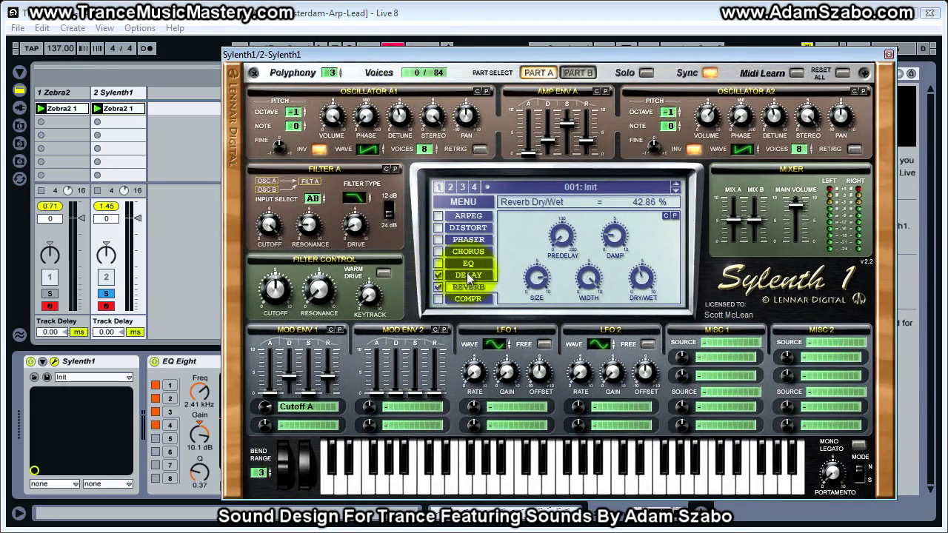
left_click(154, 362)
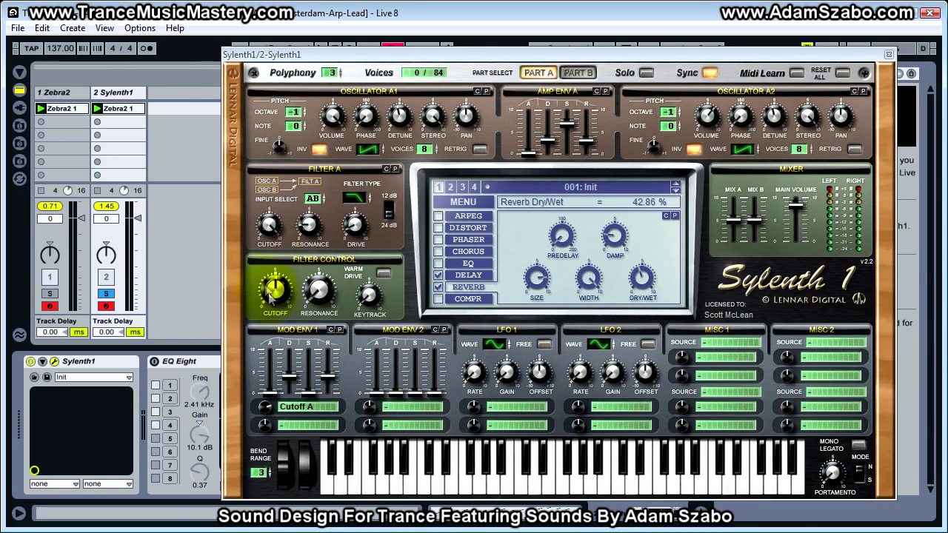
left_click(460, 263)
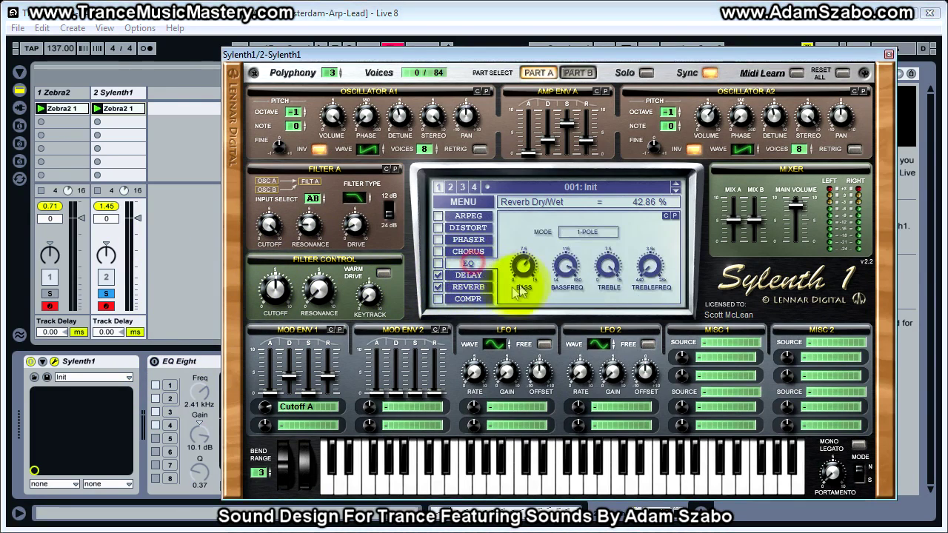
key("space")
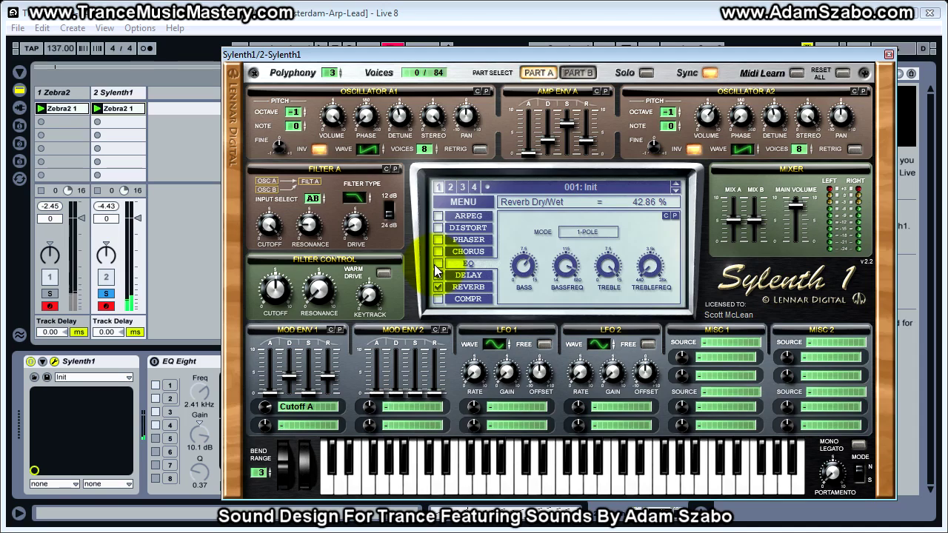
left_click(438, 275)
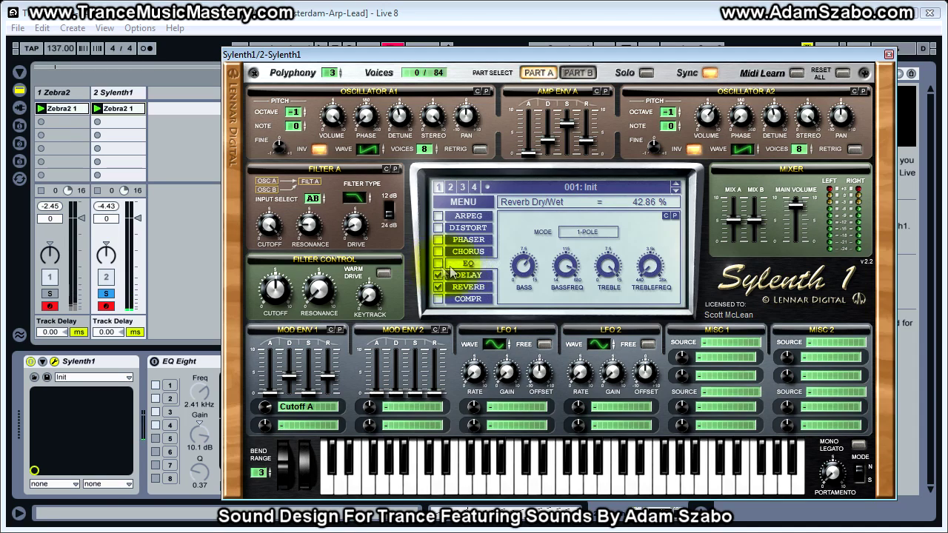
left_click(438, 264)
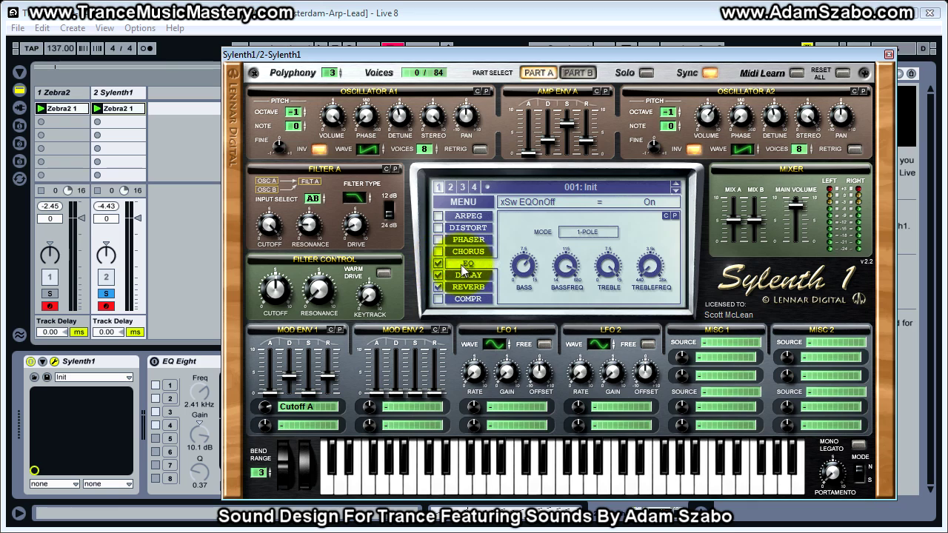
Compare both tracks in solo, adjust the built-in EQ's bass, and set Sylenth1's main volume to about 6.21
left_click(171, 305)
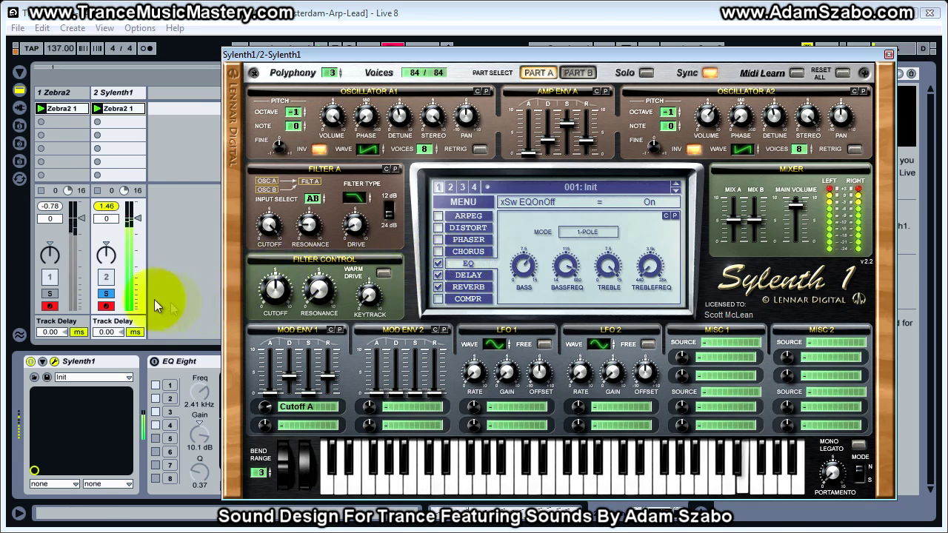
left_click(50, 293)
left_click(105, 294)
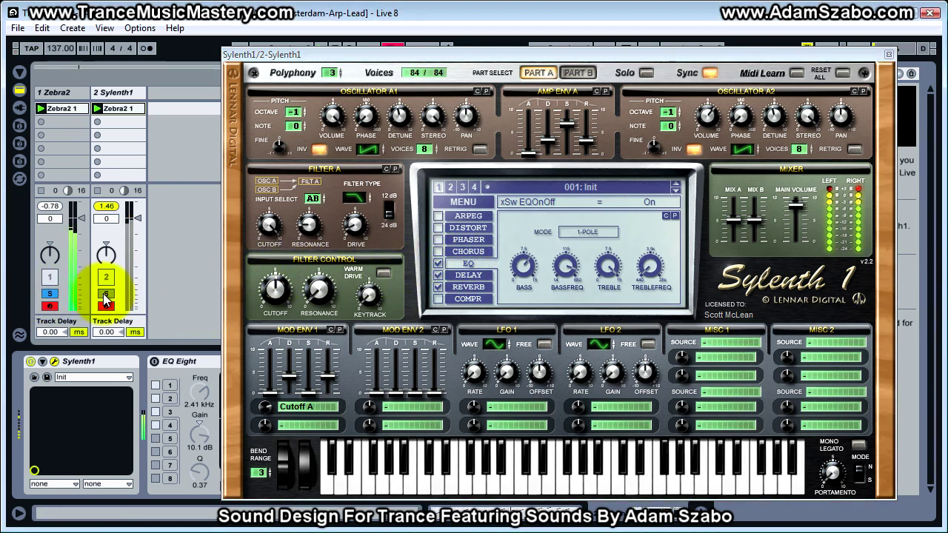
left_click_drag(522, 268, 504, 306)
left_click_drag(801, 212, 799, 236)
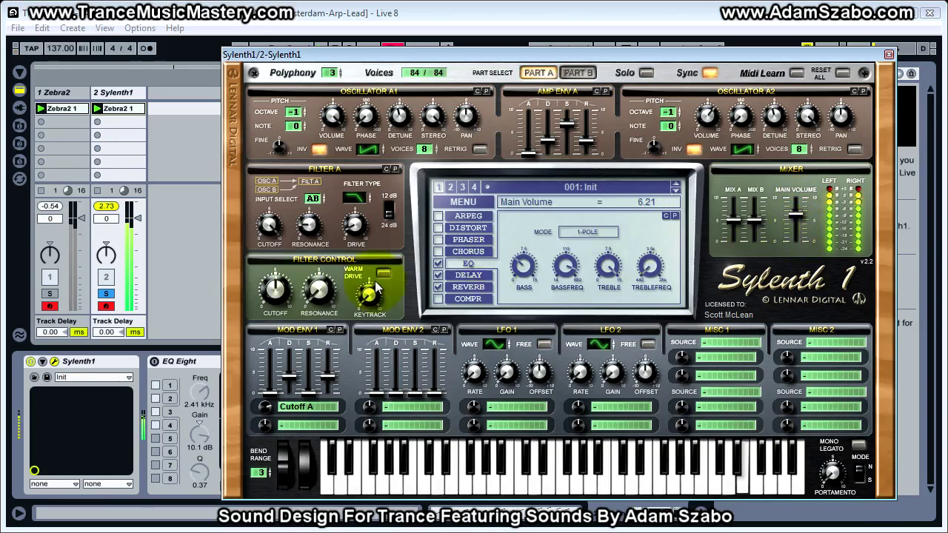
Adjust the built-in EQ's bass, set its bass frequency to about 248 Hz, and compare both tracks in solo
left_click(50, 293)
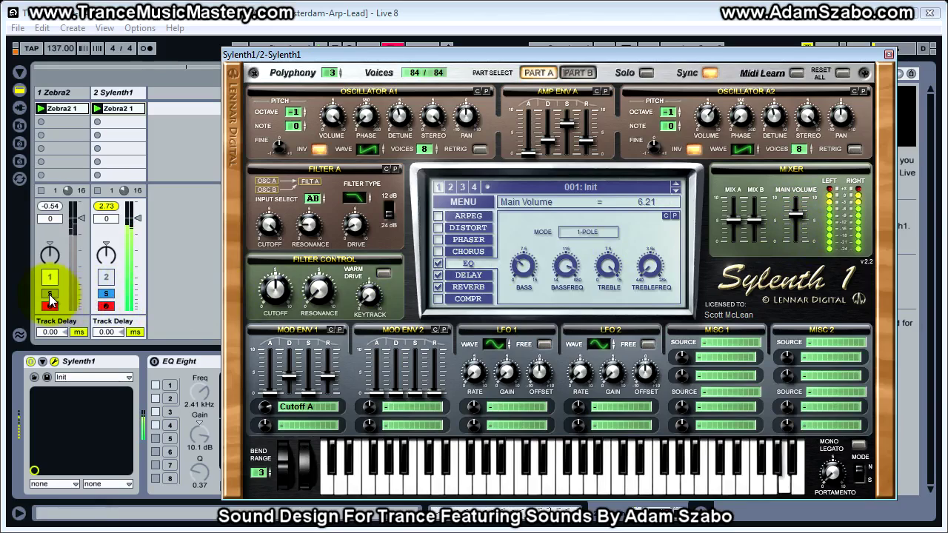
left_click(106, 295)
left_click_drag(522, 266, 522, 300)
left_click_drag(566, 268, 563, 296)
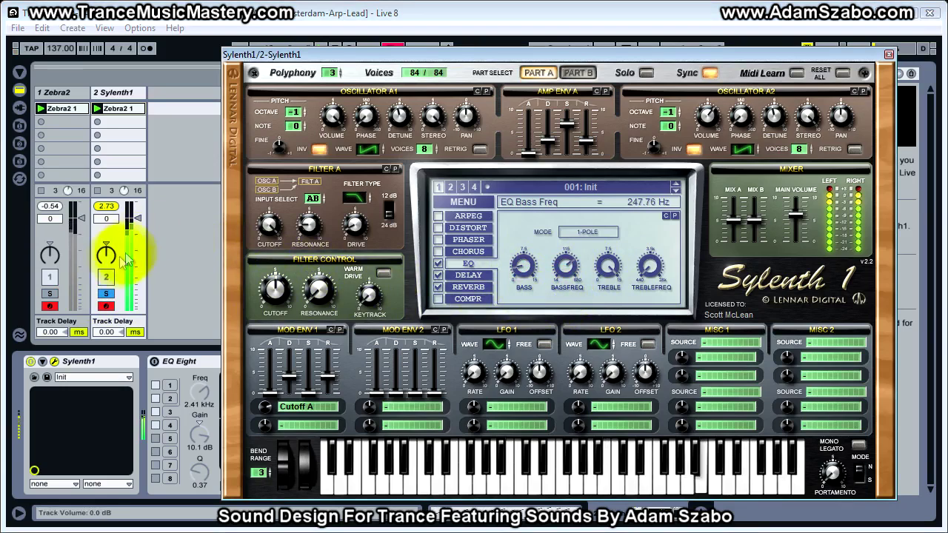
left_click(106, 294)
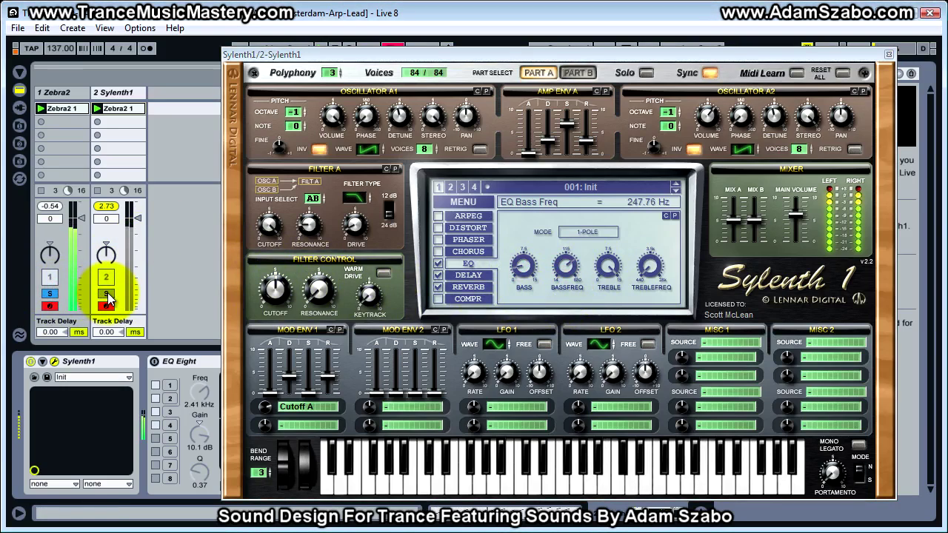
Try the built-in EQ's treble controls, then switch that EQ off and re-enable EQ Eight
left_click_drag(646, 278, 609, 263)
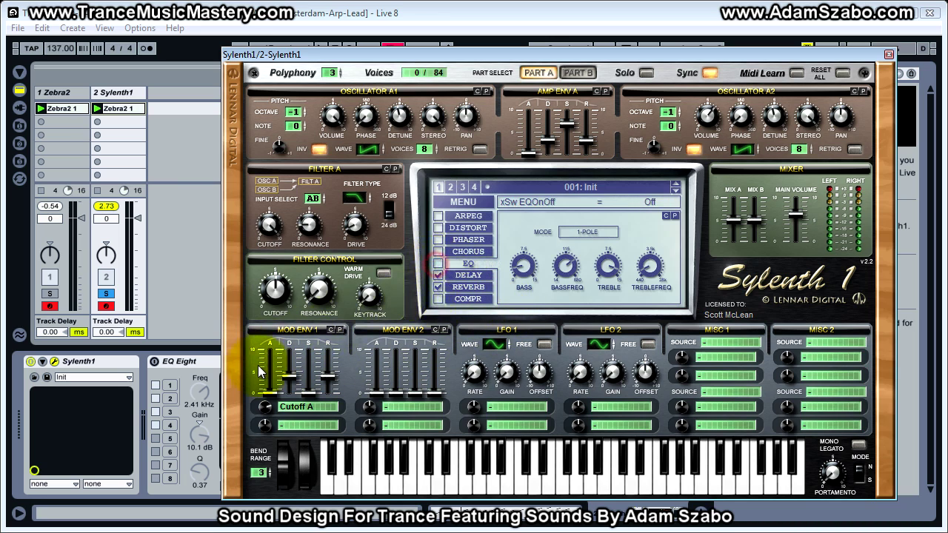
left_click(156, 362)
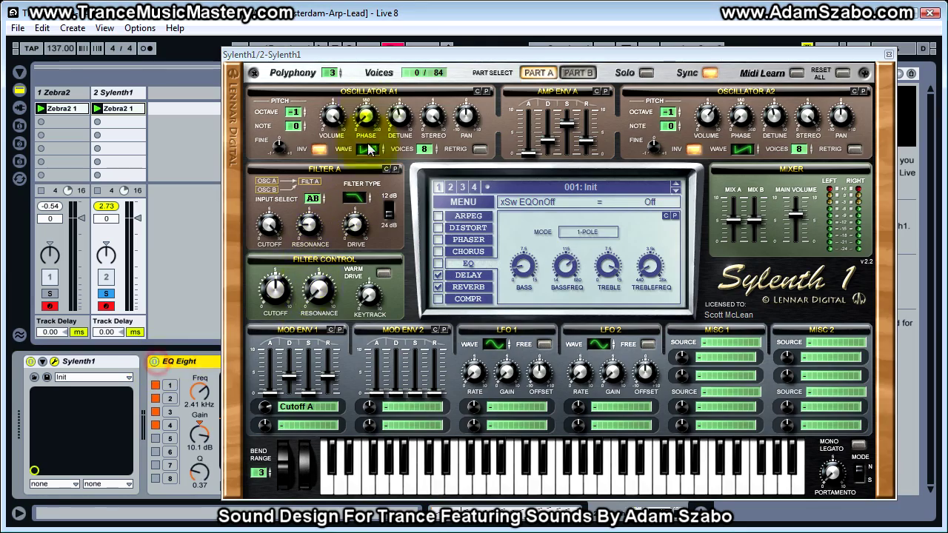
left_click_drag(382, 59, 754, 65)
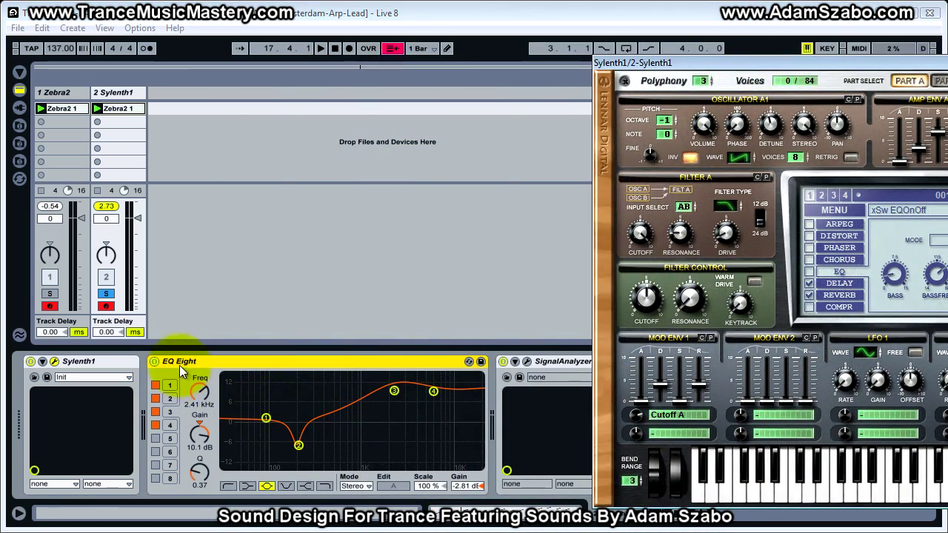
left_click_drag(695, 63, 311, 44)
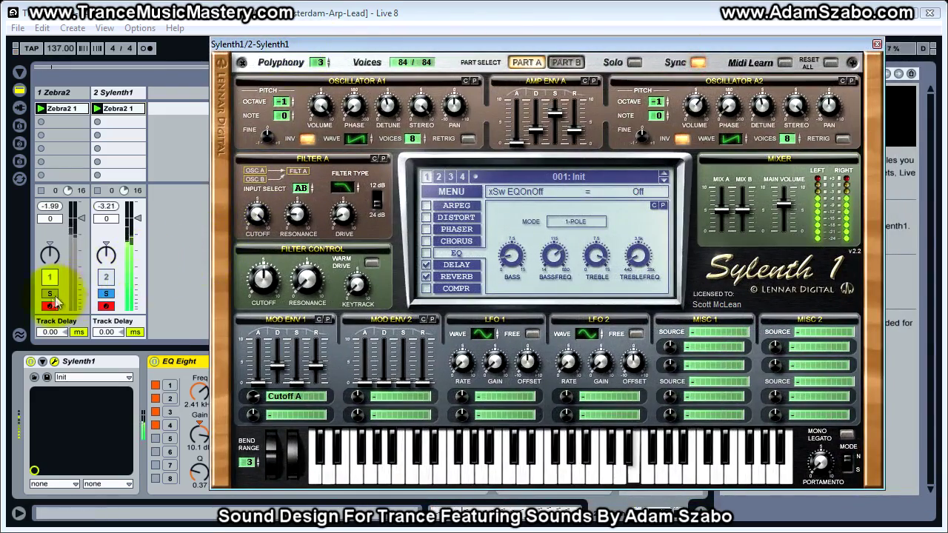
Compare both tracks in solo and reset EQ Eight's output gain to 0 dB on the Sylenth1 track
left_click(106, 295)
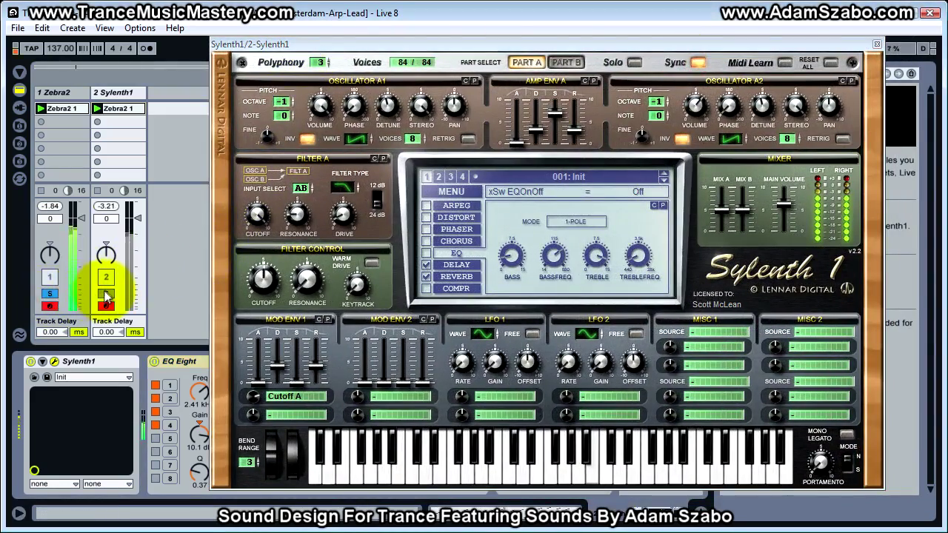
left_click(107, 296)
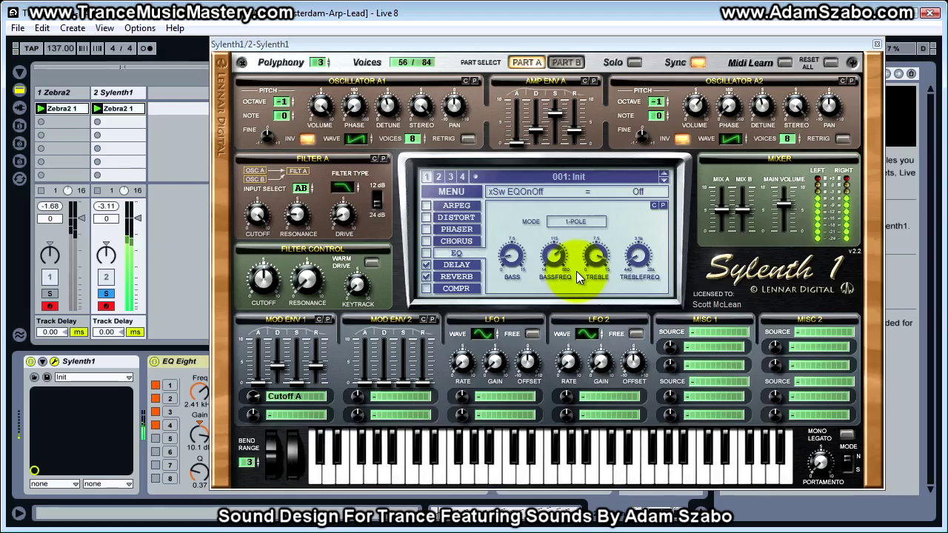
left_click_drag(494, 48, 947, 57)
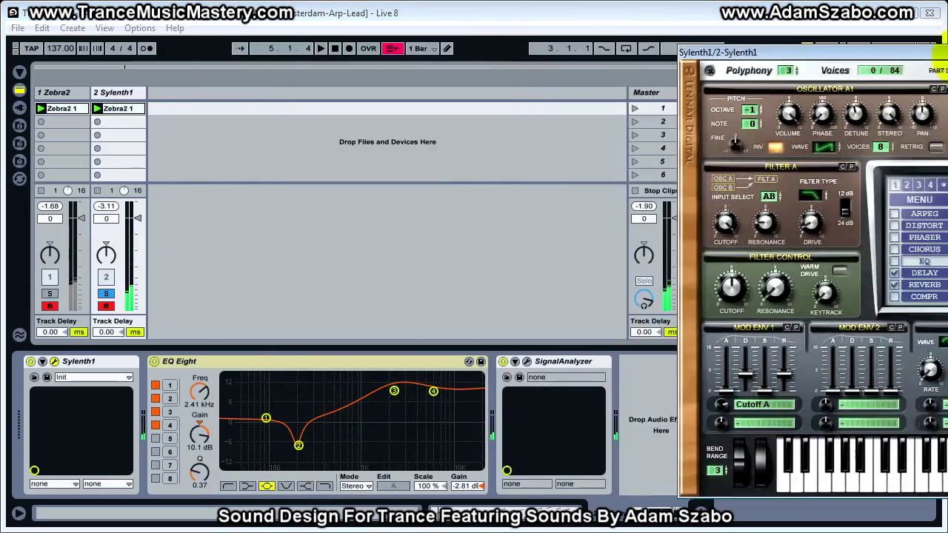
double_click(482, 485)
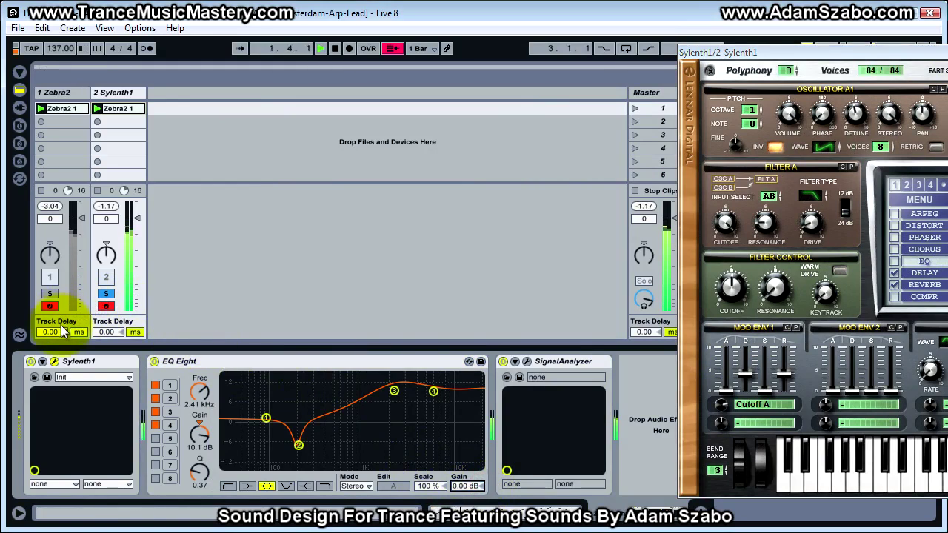
left_click(50, 293)
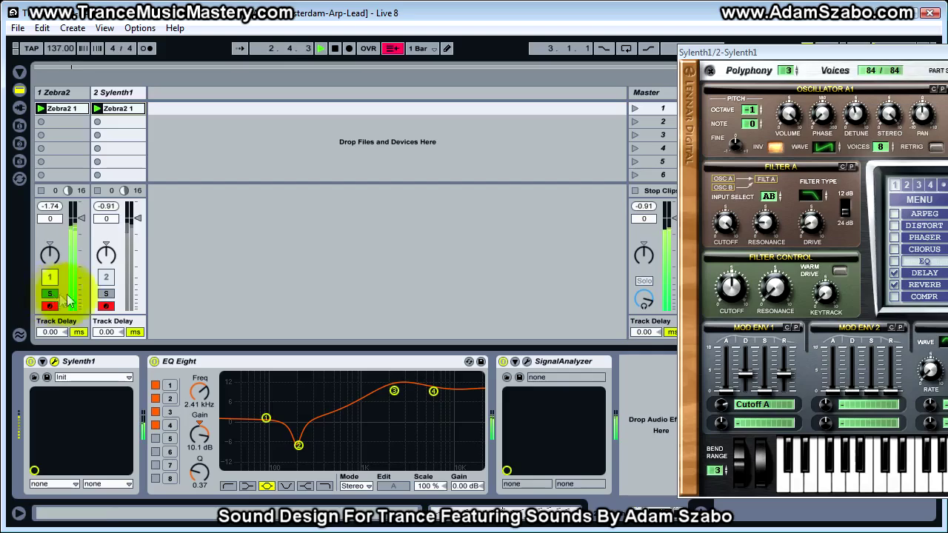
left_click(105, 294)
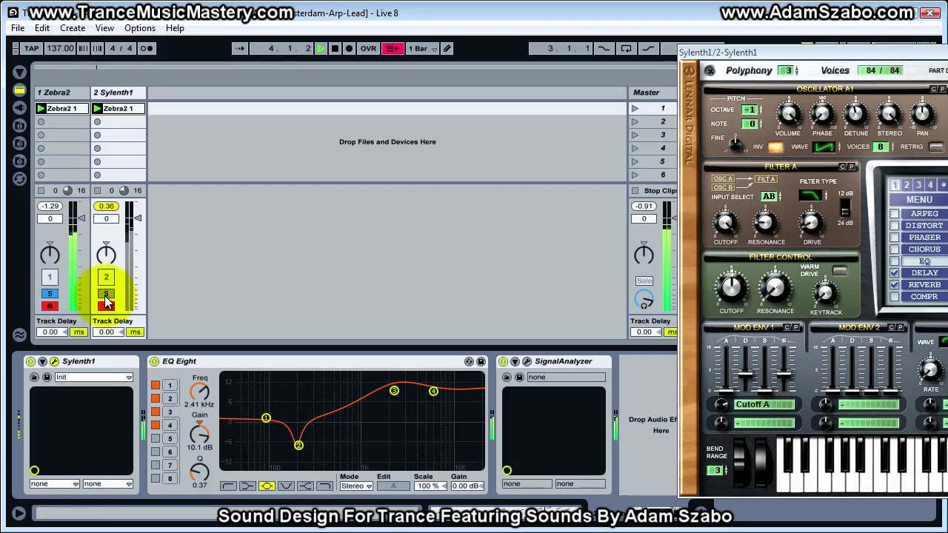
Bring the Sylenth1 window back into full view and fine-tune its reverb settings
left_click_drag(795, 54, 339, 50)
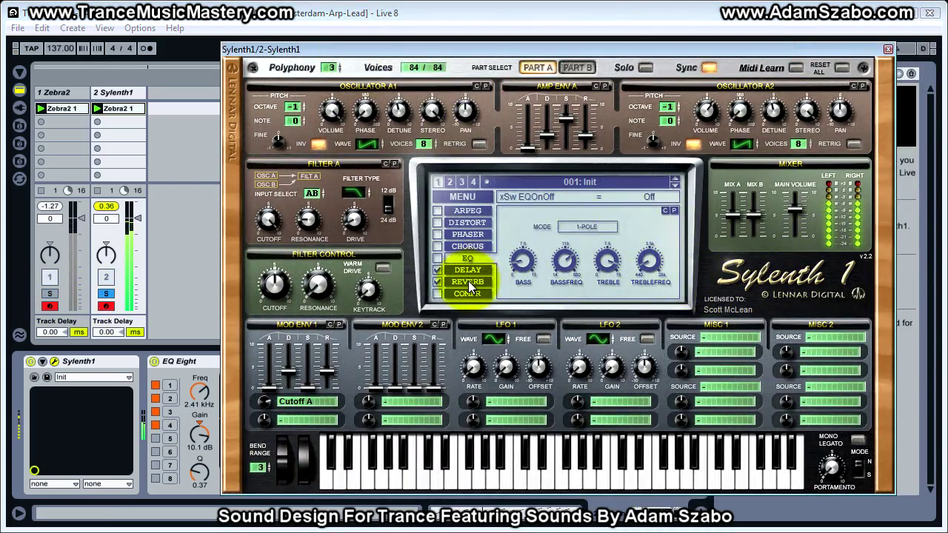
left_click(474, 282)
left_click(641, 275)
left_click_drag(641, 278, 670, 276)
left_click_drag(535, 275, 535, 270)
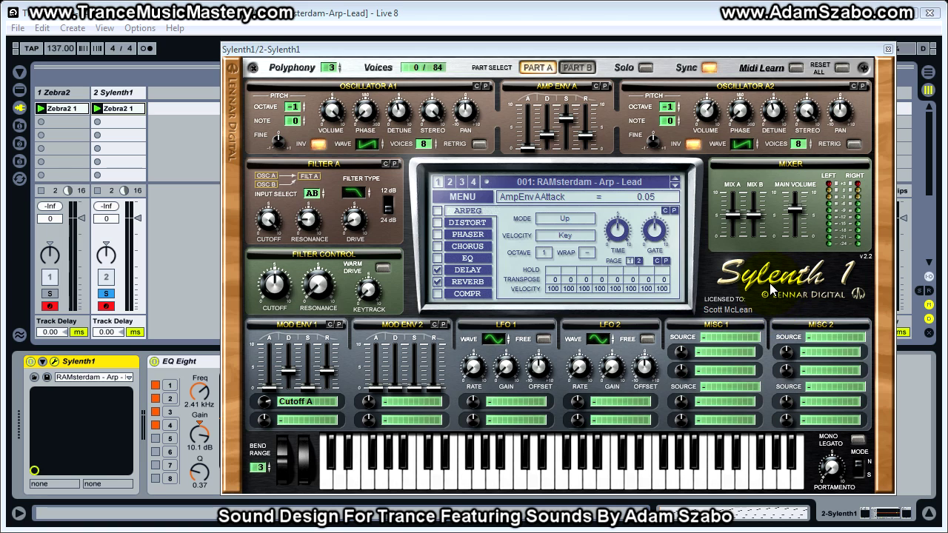
Show Sylenth1's Part B, then open Zebra2's synthesis view and examine its Osc 4 and global tuning settings
left_click(577, 68)
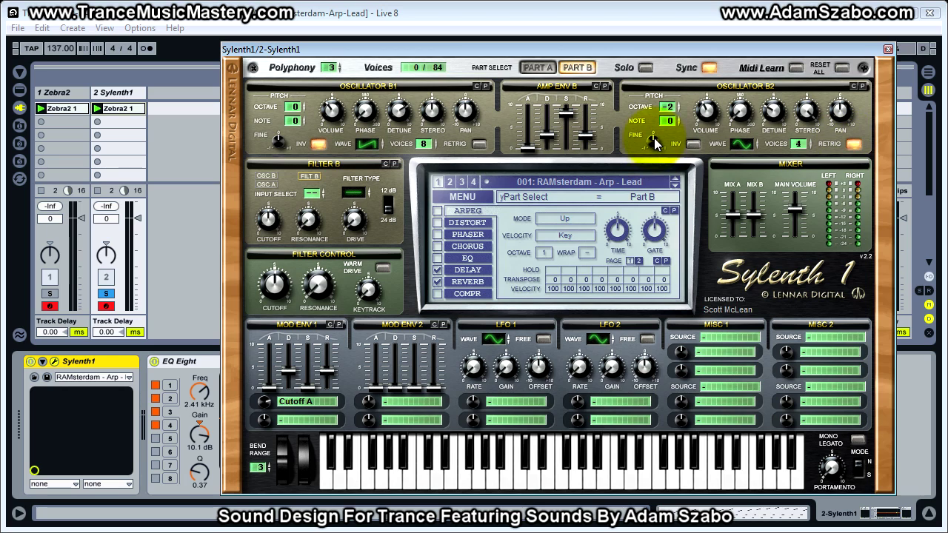
left_click(62, 91)
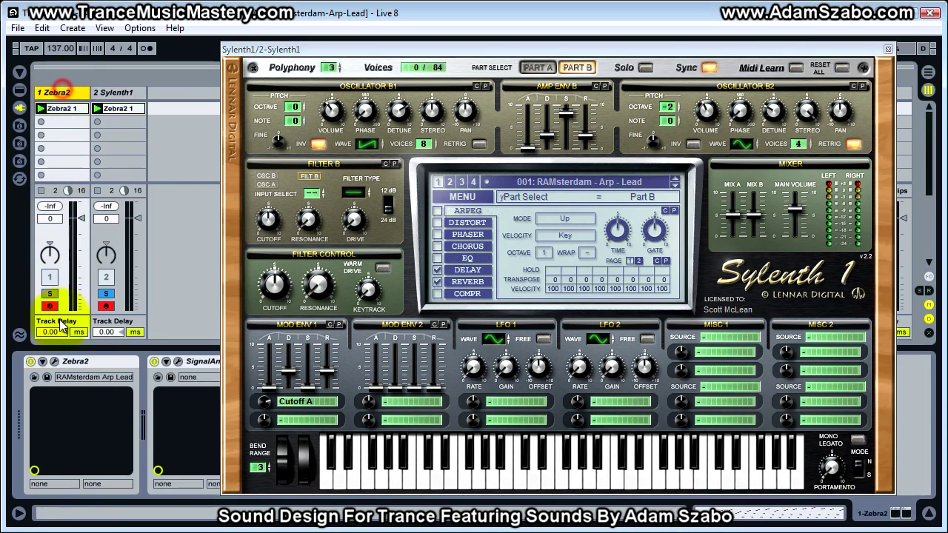
left_click(468, 377)
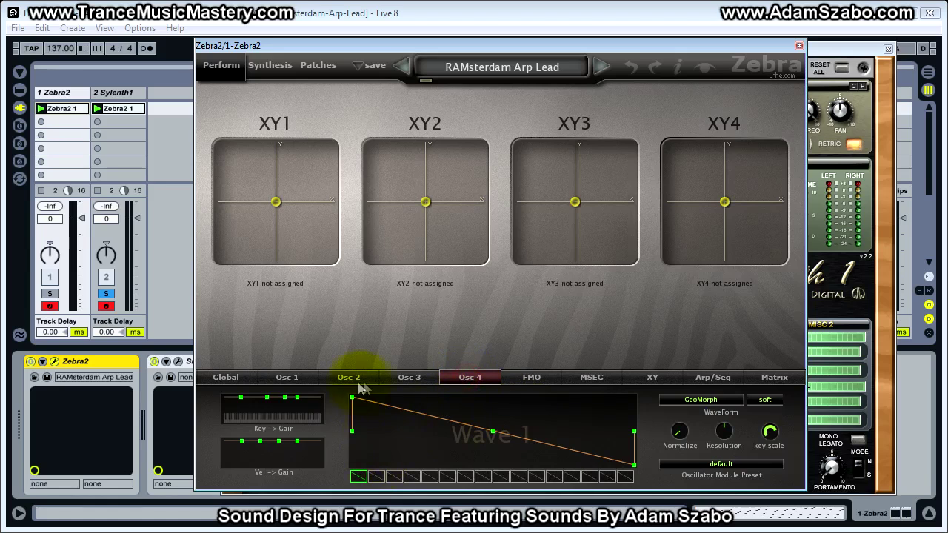
left_click(269, 65)
mouse_move(307, 211)
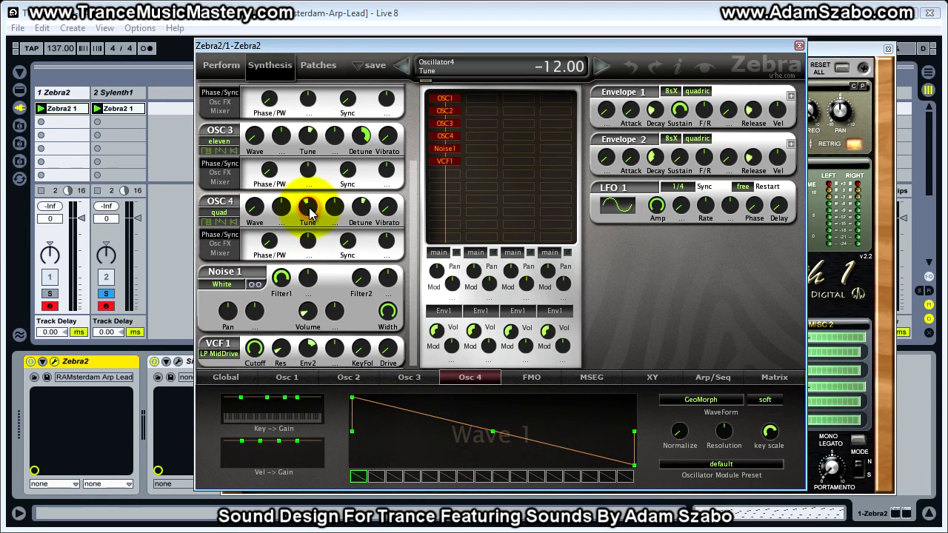
left_click(226, 377)
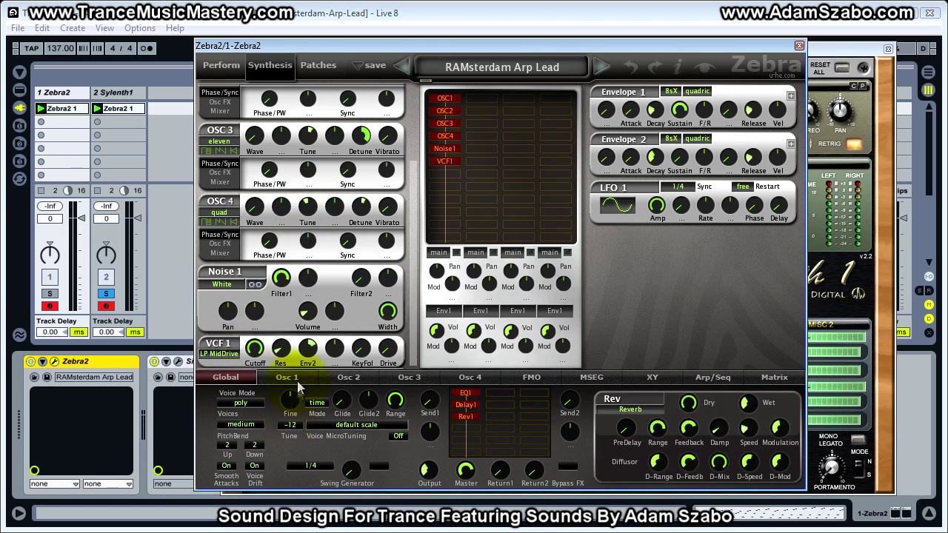
scroll(333, 311, "up", 3)
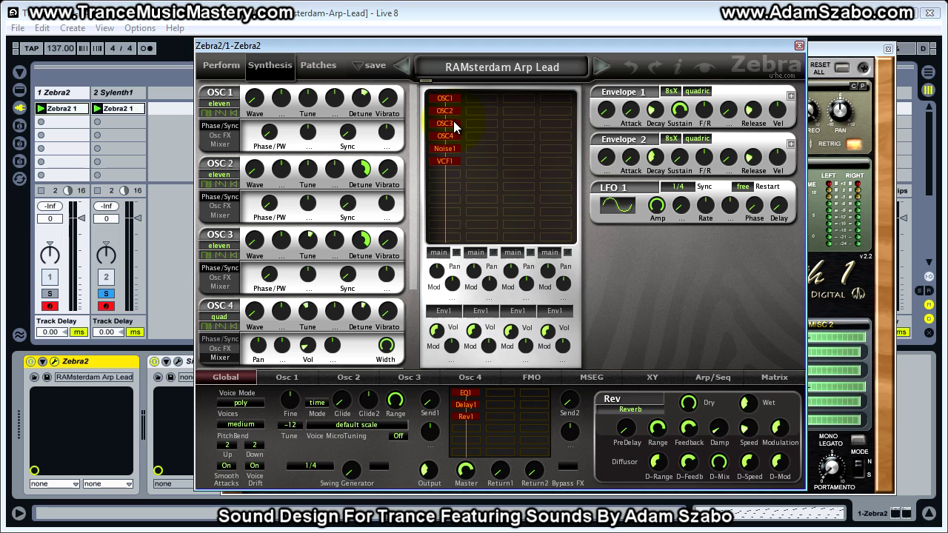
Solo the Zebra2 track, bypass its EQ, delay, reverb, VCF1, Noise1 and OSC4 modules, and start playback
left_click(49, 293)
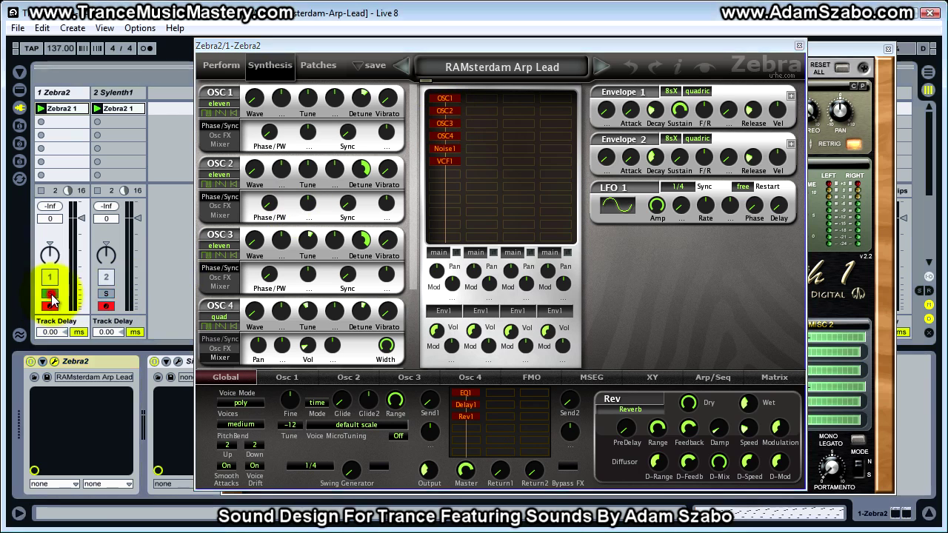
left_click(468, 405)
left_click(470, 392)
left_click(448, 164)
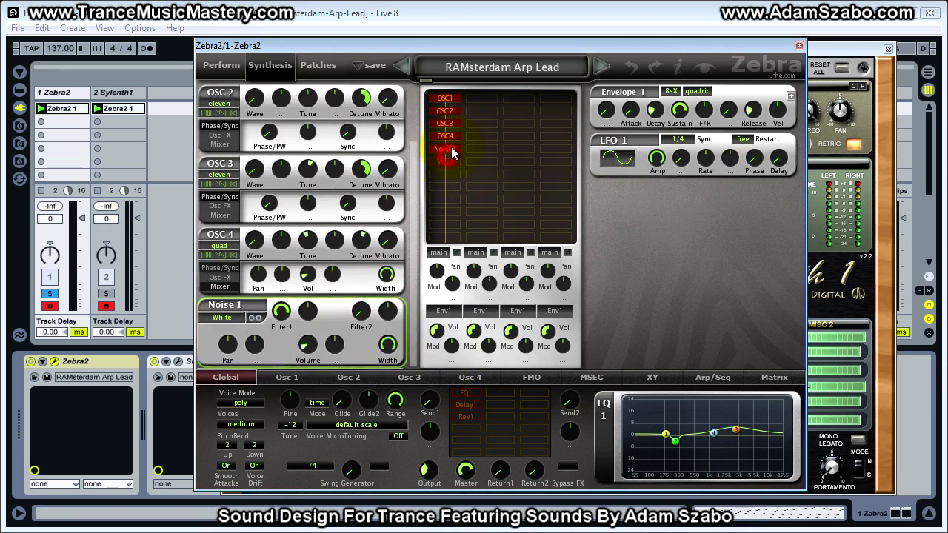
left_click(451, 147)
left_click(450, 138)
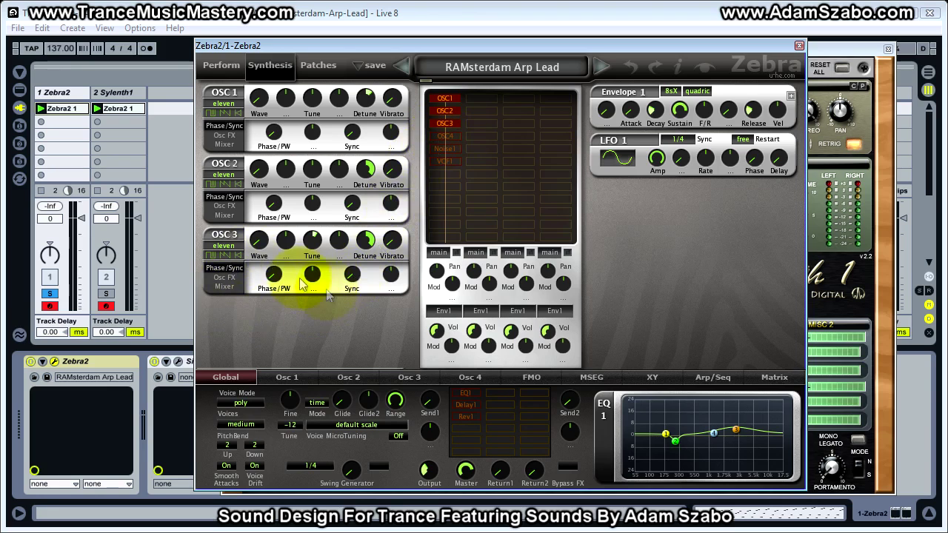
key("space")
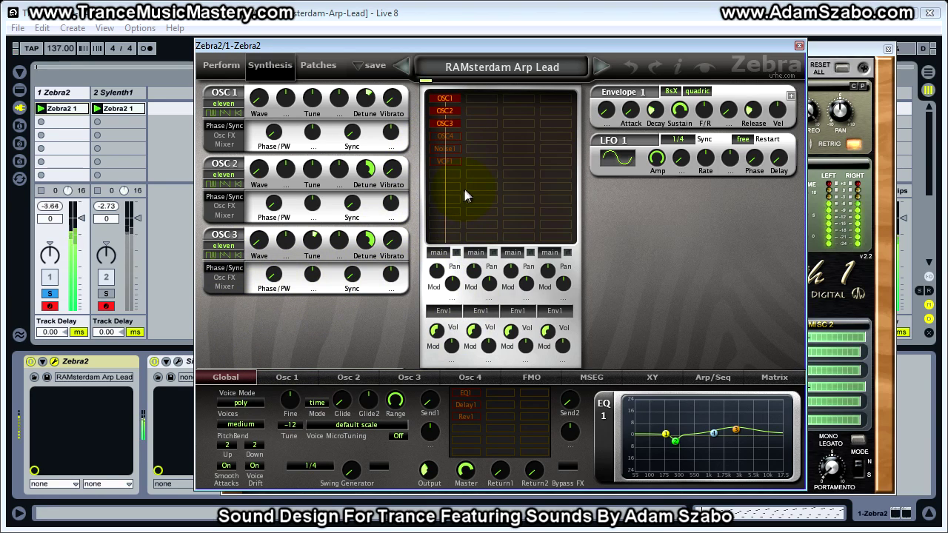
Toggle Zebra2's OSC4 module on and off during playback to hear its contribution, leaving it enabled
left_click(454, 134)
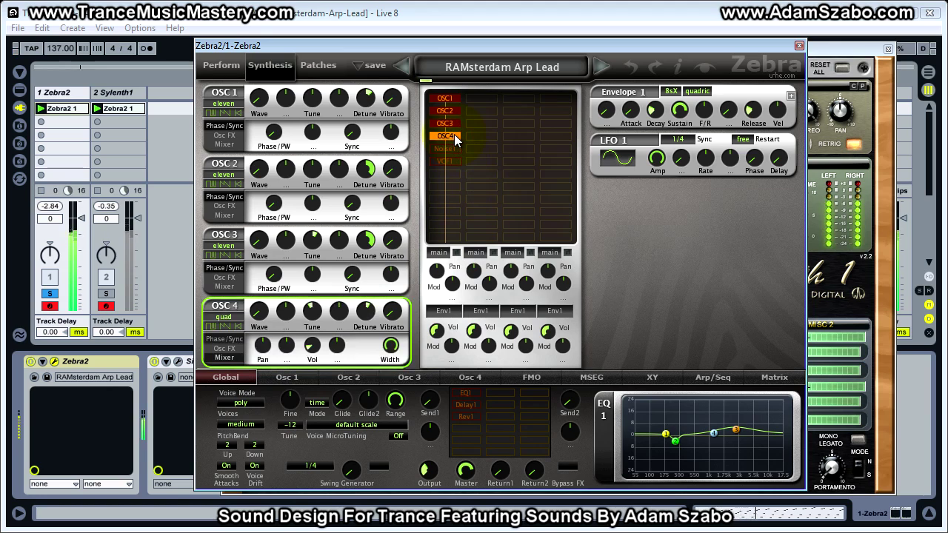
left_click(454, 135)
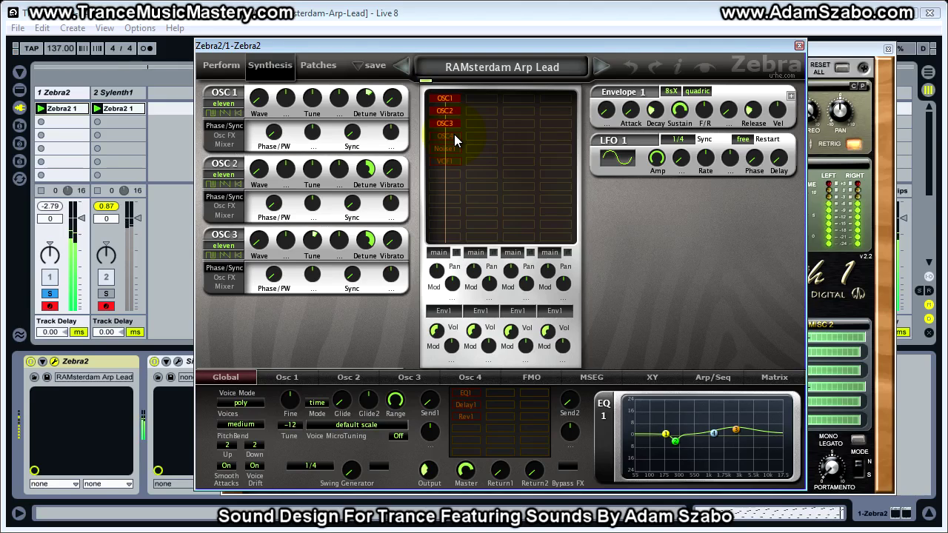
left_click(454, 135)
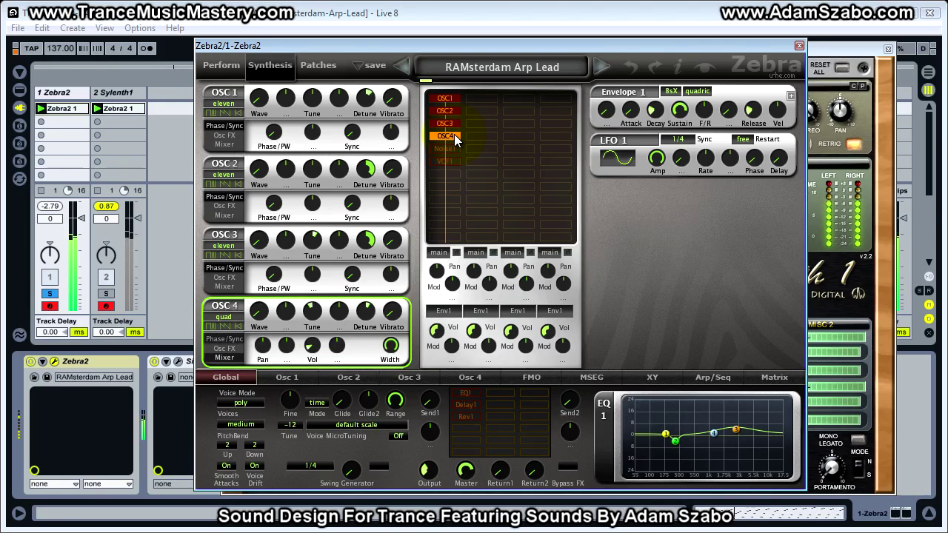
left_click(454, 135)
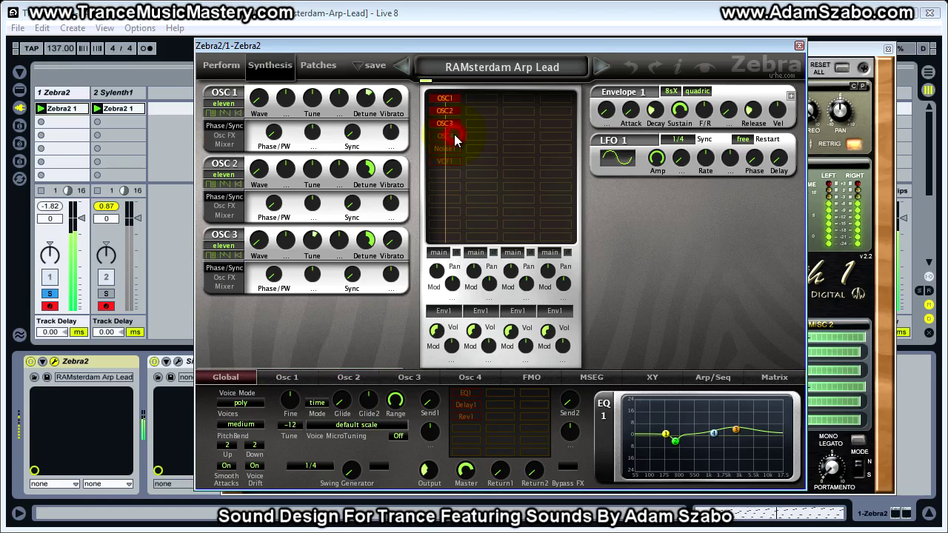
left_click(454, 135)
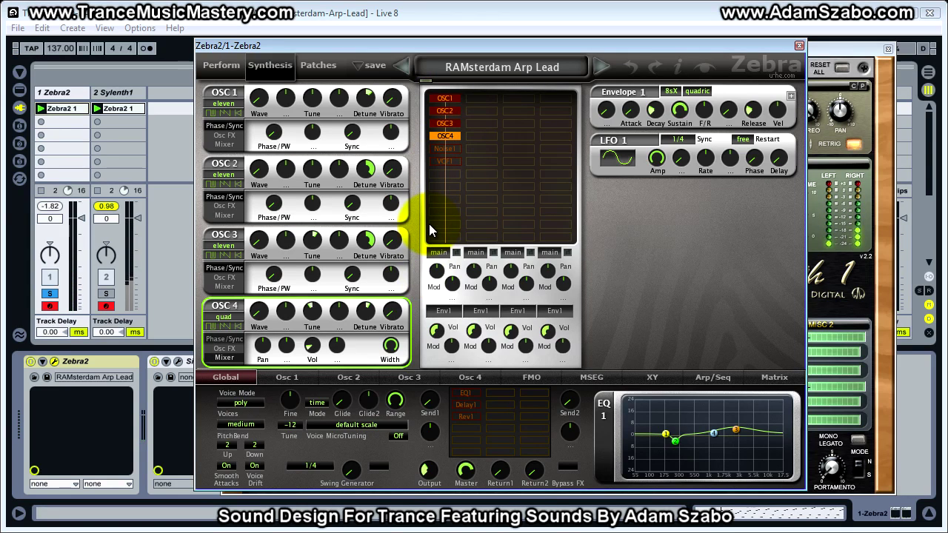
Re-enable Zebra2's VCF1, Delay1 and Rev1 modules
left_click(446, 159)
left_click(463, 406)
left_click(465, 416)
Isolate oscillator B2 in Sylenth1 by soloing Part B, setting Filter B's input to B and oscillator B1's voices to 0
left_click(811, 66)
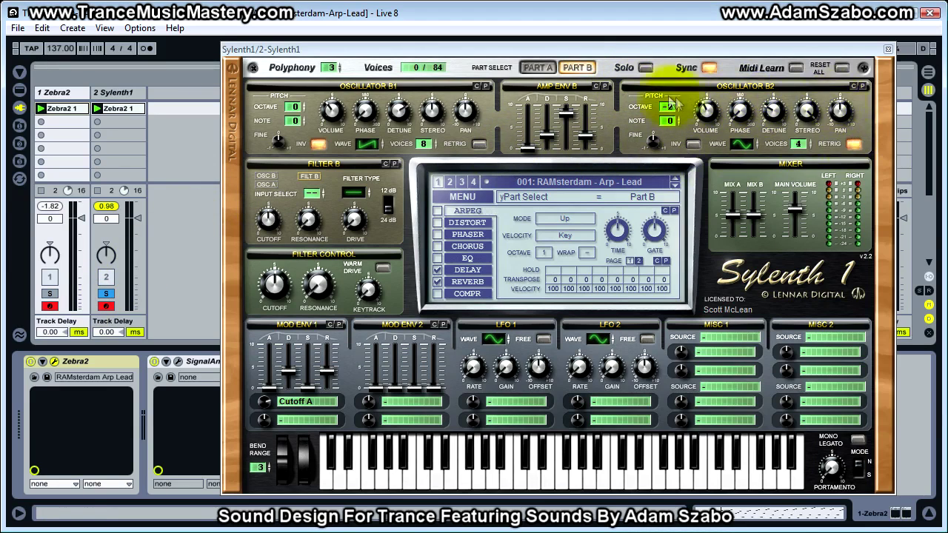
left_click(645, 67)
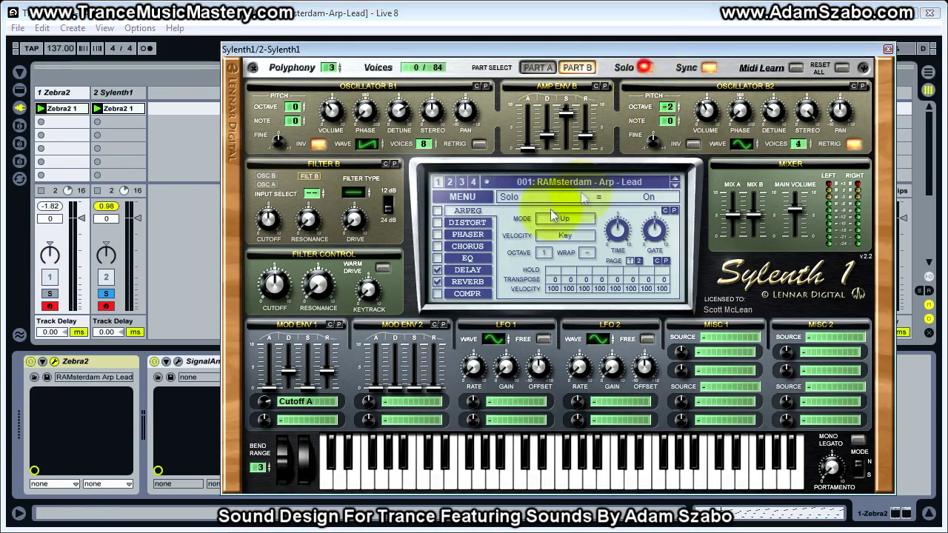
left_click(314, 195)
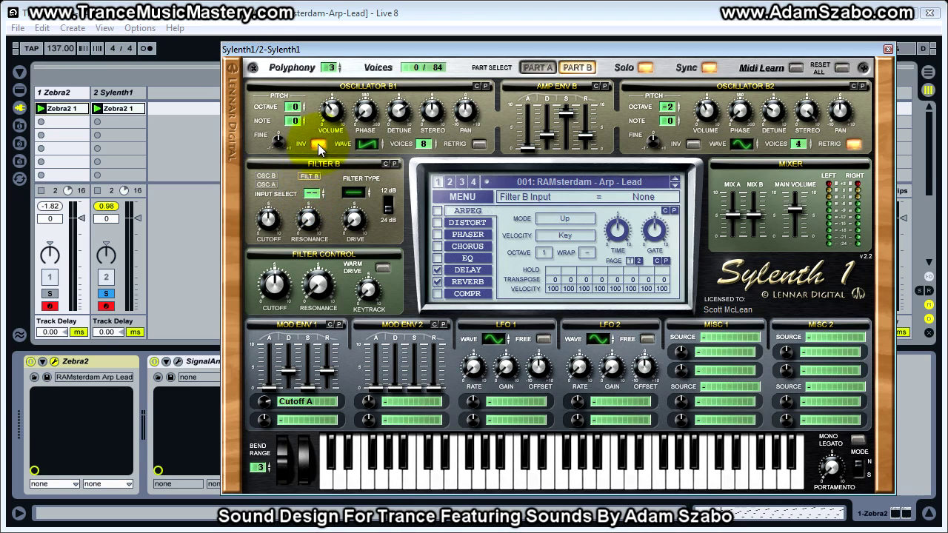
left_click(315, 203)
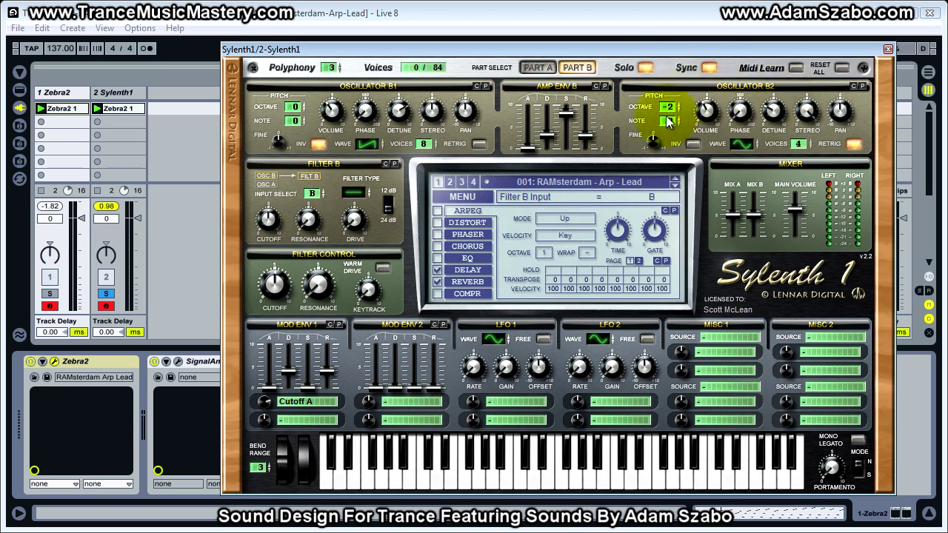
left_click(333, 112)
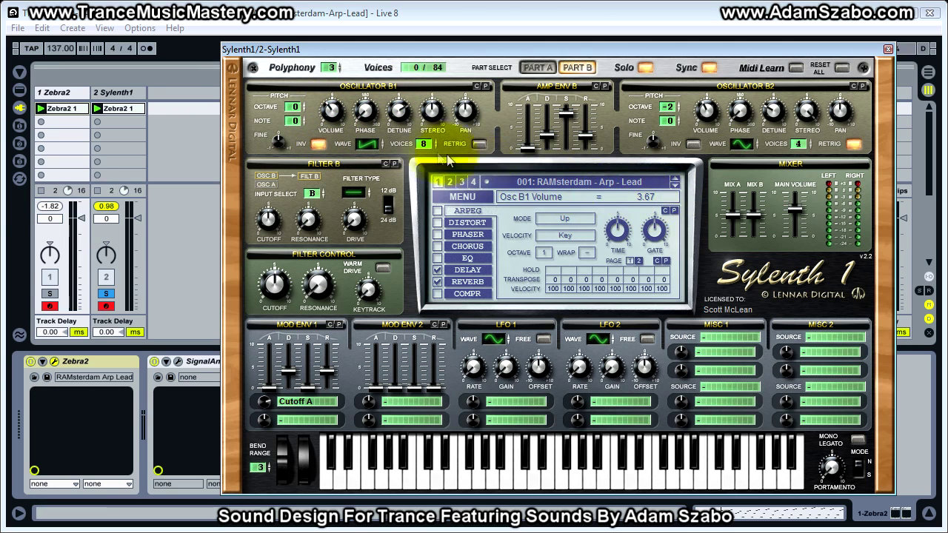
left_click_drag(420, 144, 417, 156)
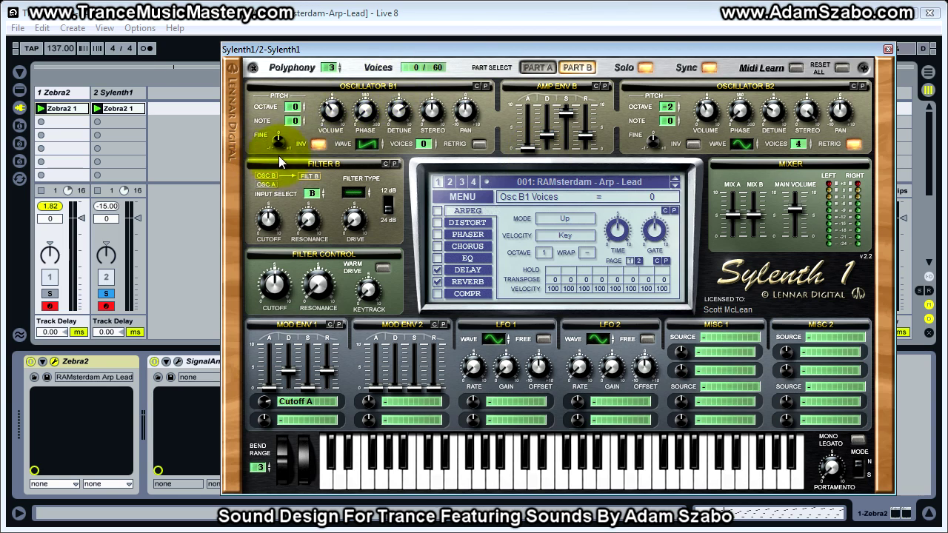
Restore Sylenth1's oscillator B1 to 8 voices, set Filter B's input to None, and switch Solo off
left_click(135, 151)
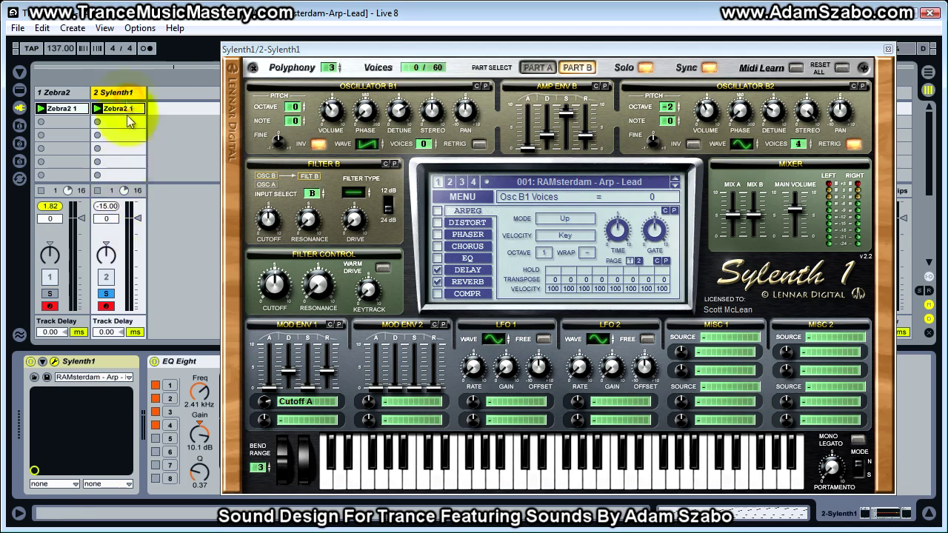
left_click_drag(424, 142, 429, 37)
left_click(315, 193)
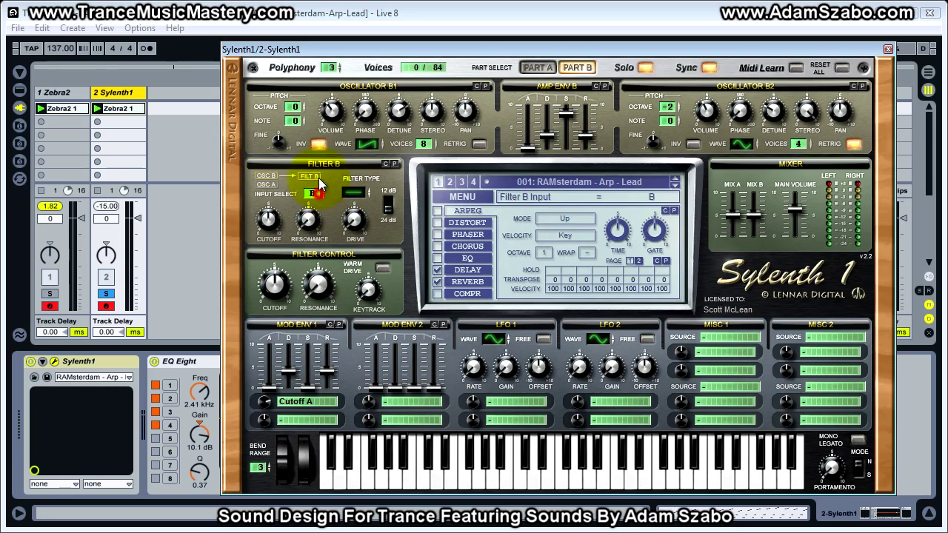
left_click_drag(309, 211, 318, 140)
left_click(642, 66)
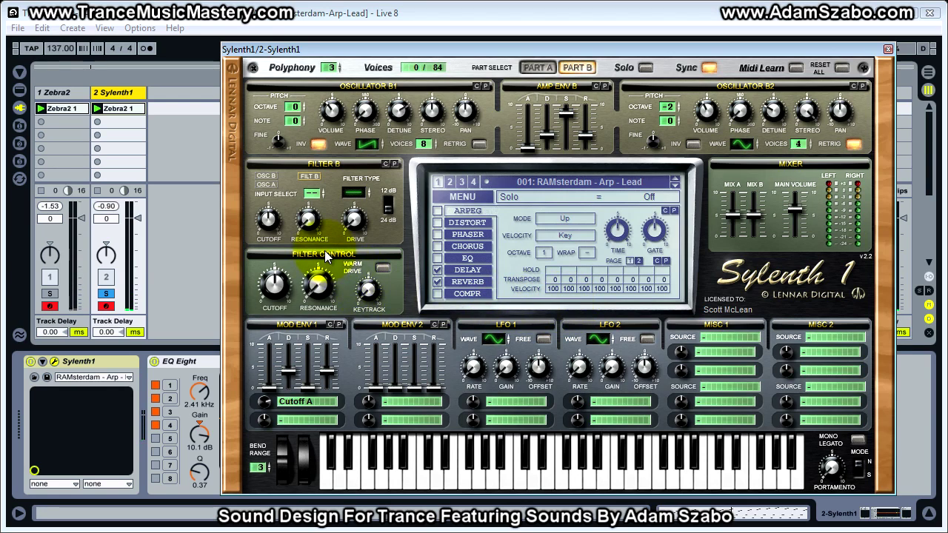
Duplicate the Sylenth1 track and rename the copy Sylenth1-B
right_click(131, 91)
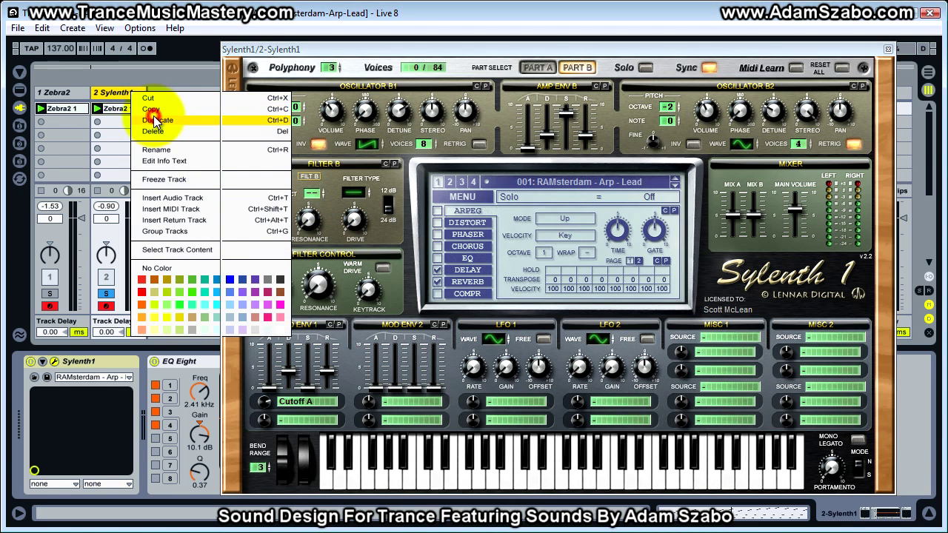
left_click(156, 120)
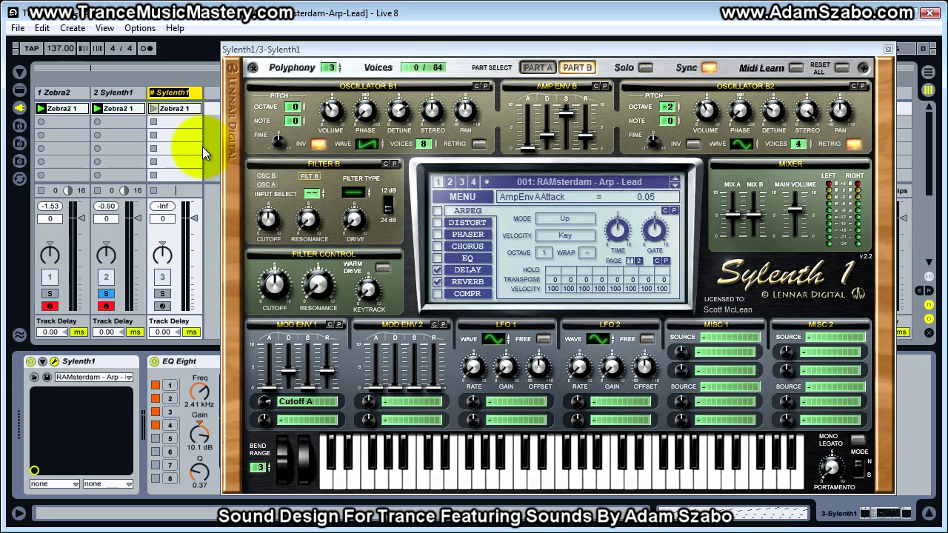
type("-B")
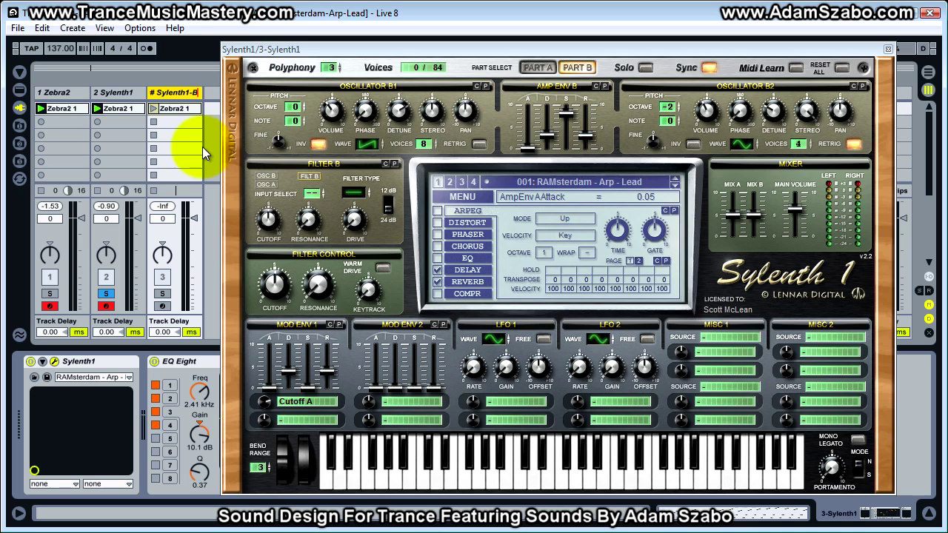
key("Return")
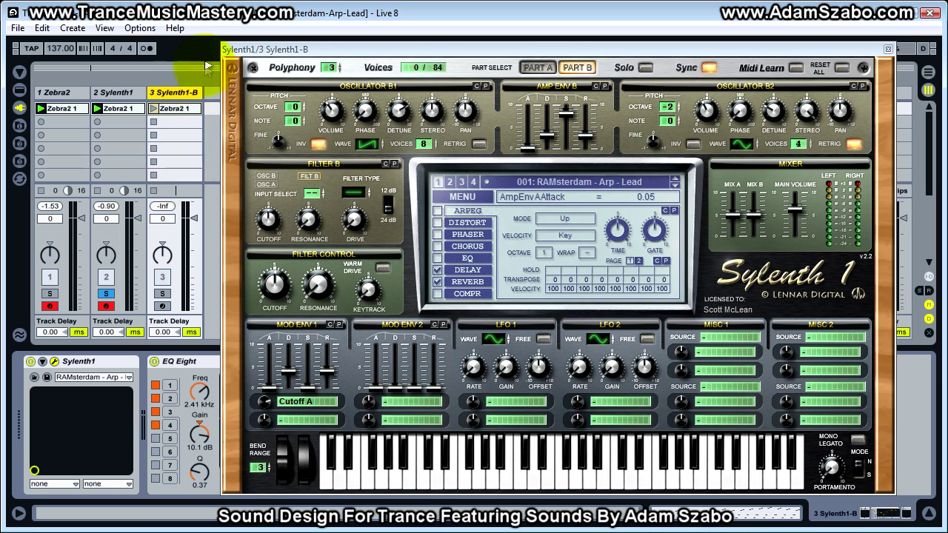
Solo and record-arm the Sylenth1-B track and launch its Zebra2 1 clip
left_click(168, 291)
left_click(160, 306)
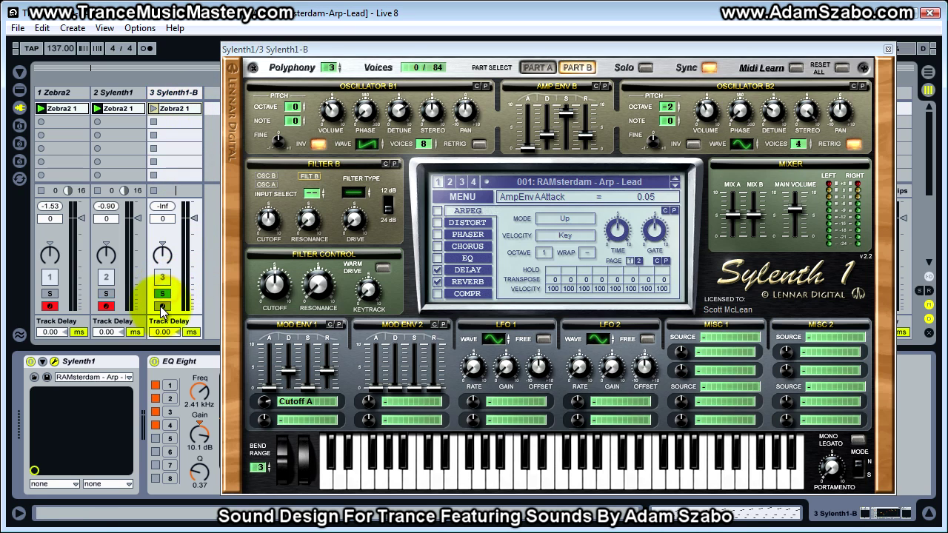
left_click(184, 147)
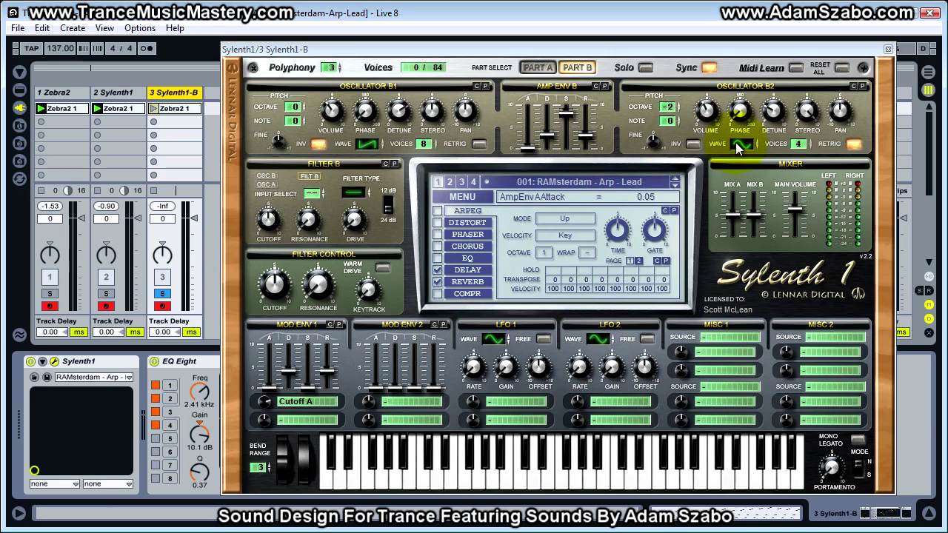
left_click(154, 109)
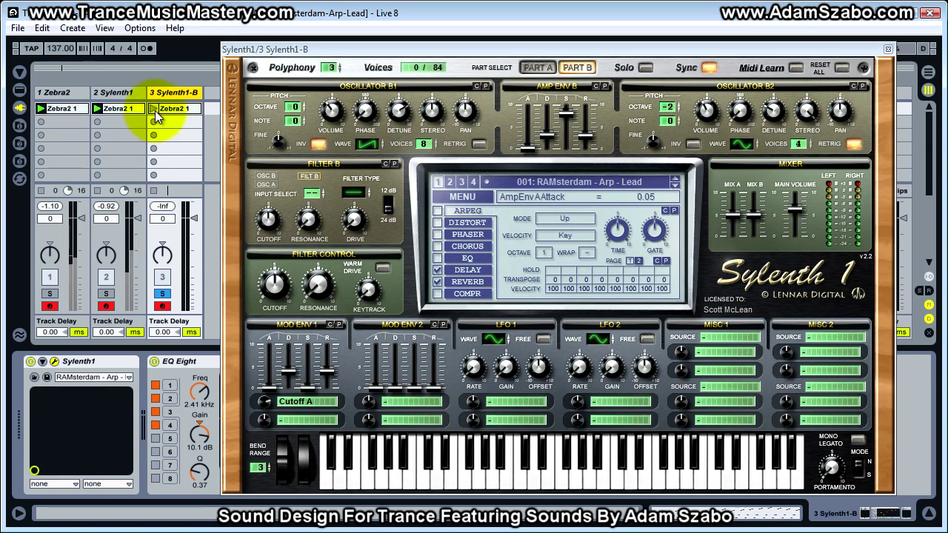
Give oscillator B2 on Sylenth1-B the same saw wave as oscillator B1, with Retrig off and Invert on
left_click(740, 142)
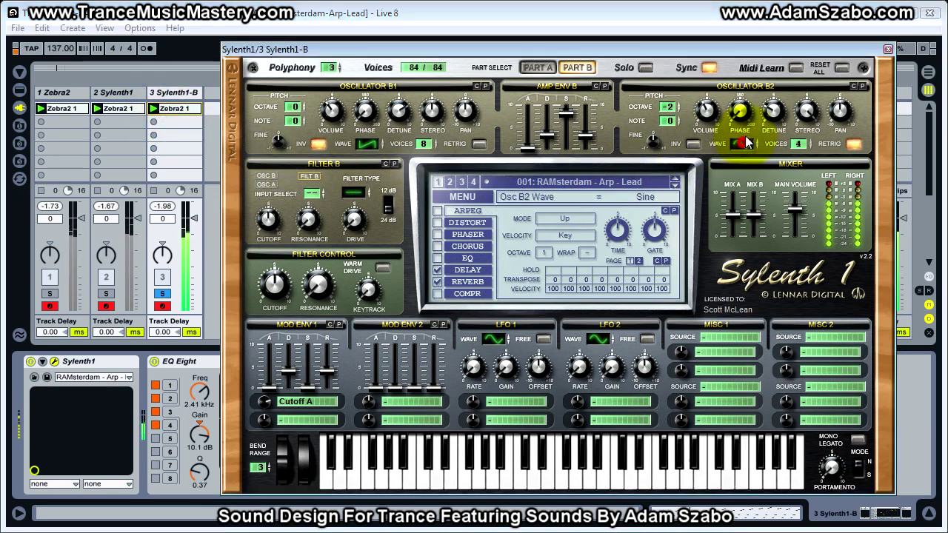
left_click(852, 143)
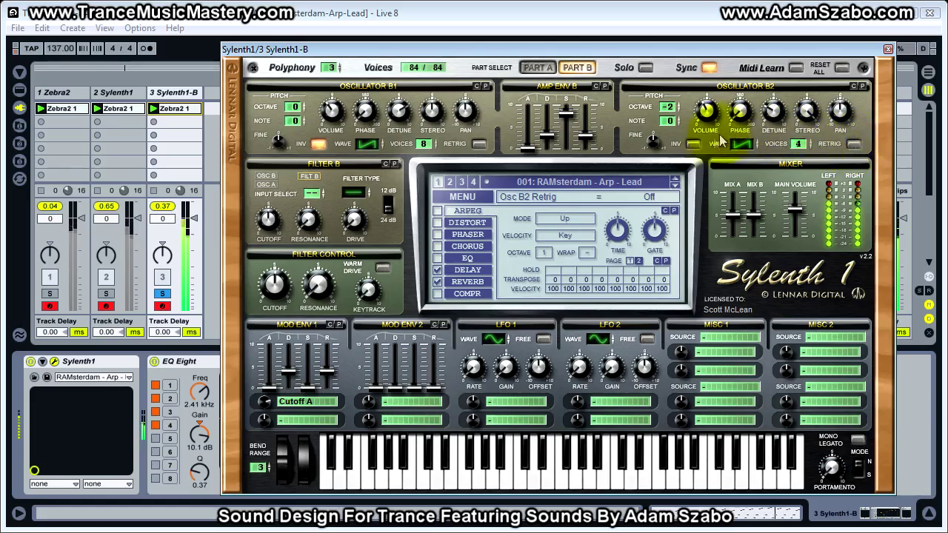
left_click(694, 144)
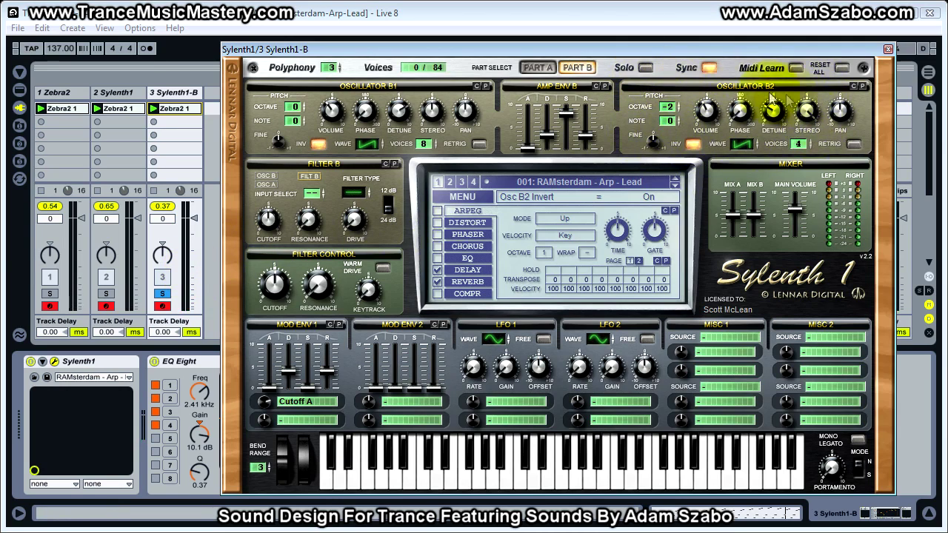
Isolate oscillator B2 for playback by soloing Part B, setting Filter B's input to B and oscillator B1's voices to 0
left_click(644, 67)
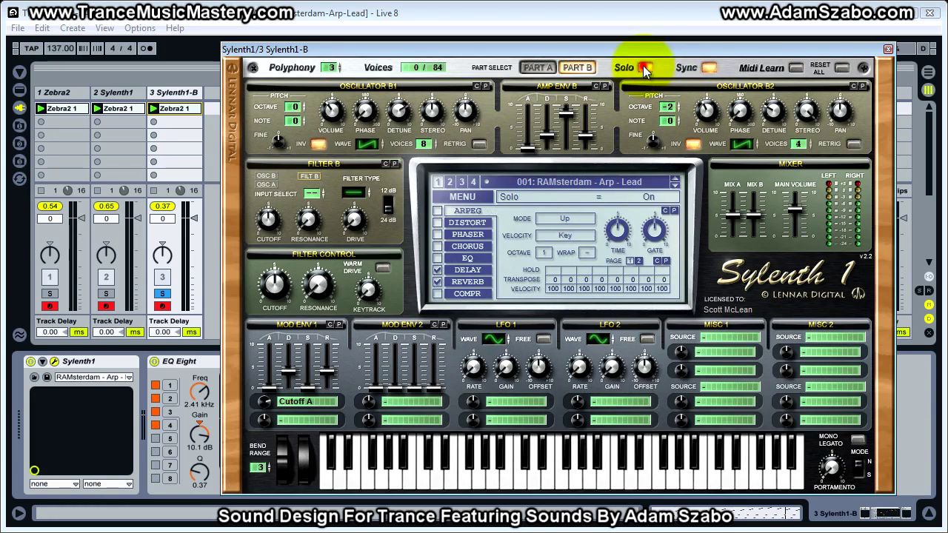
left_click(311, 194)
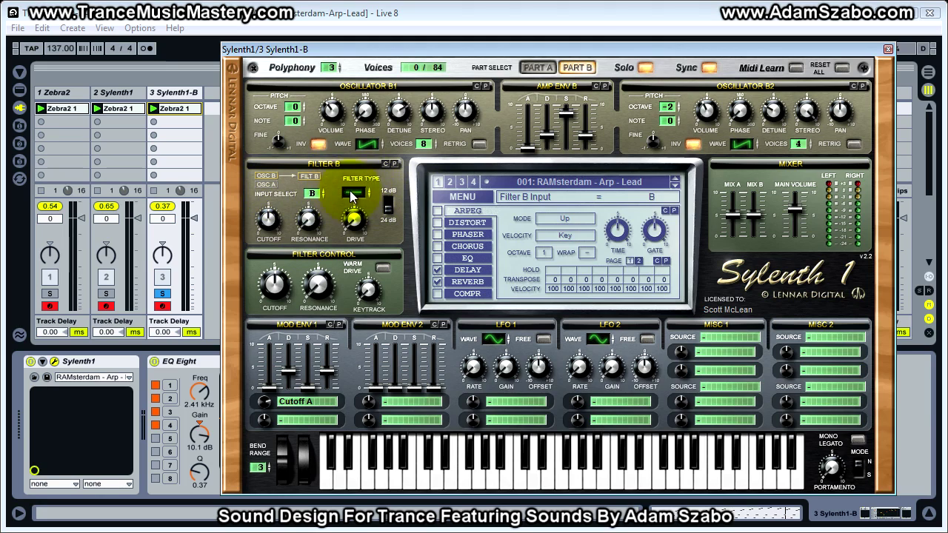
left_click_drag(427, 141, 419, 303)
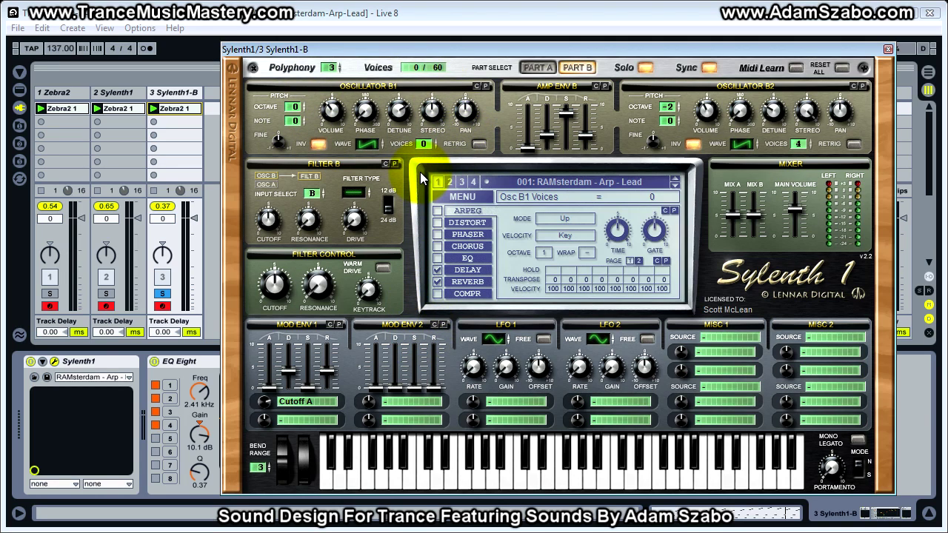
key("space")
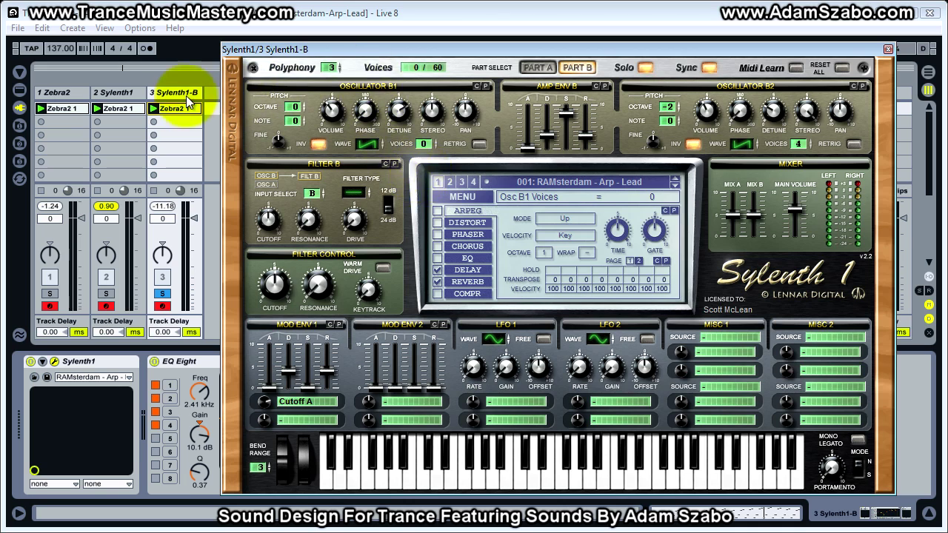
Restore Filter B's input to None and oscillator B1 to 8 voices on Sylenth1-B, with Part B's Solo off
left_click(131, 97)
left_click(172, 94)
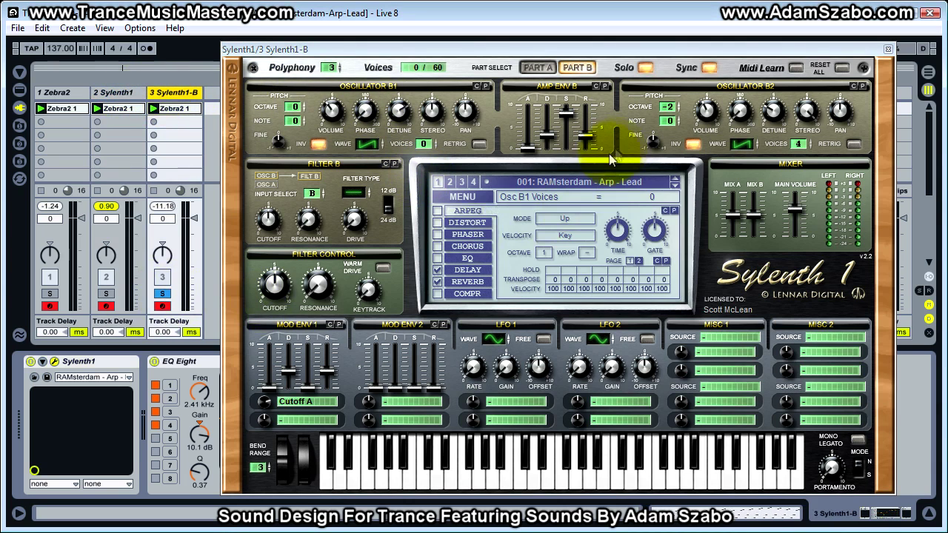
left_click(327, 190)
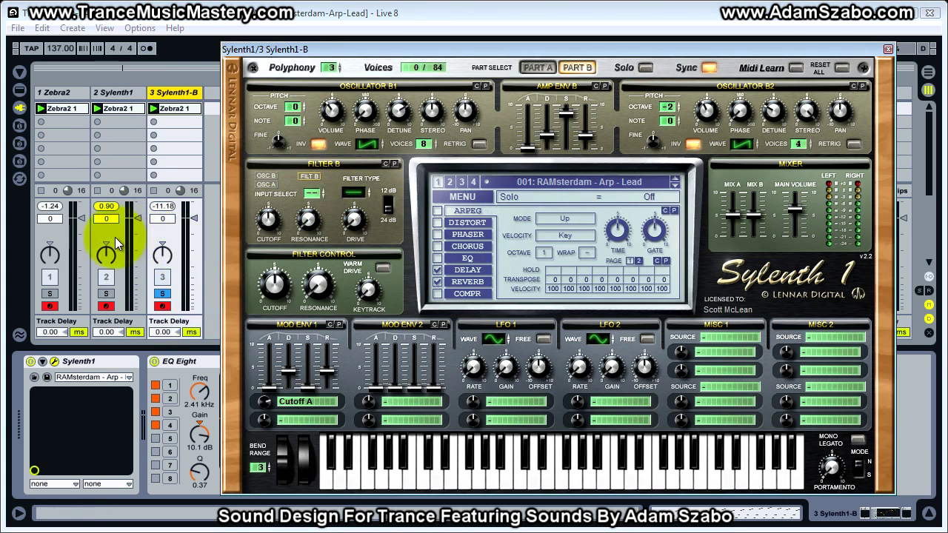
Compare the original Sylenth1 track with Sylenth1-B during playback by soloing them alternately, leaving the original soloed
left_click(107, 293)
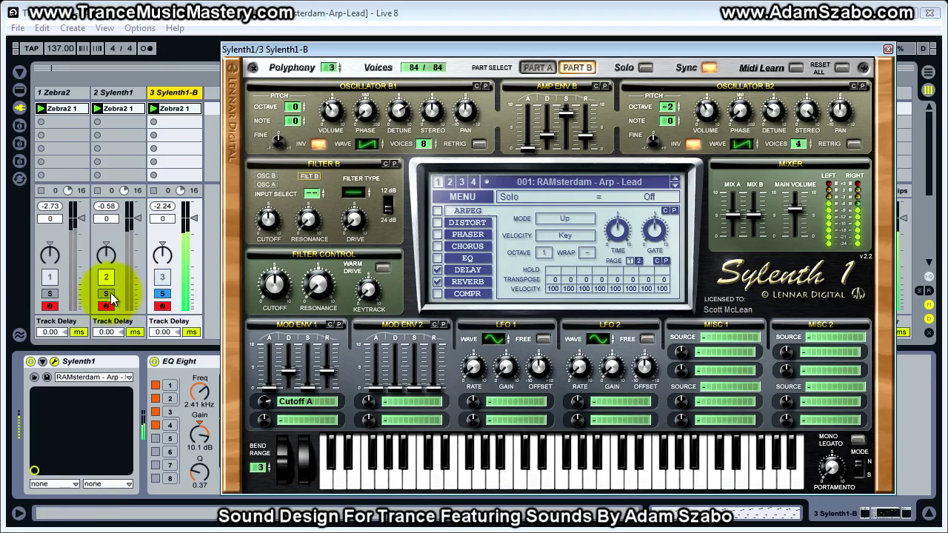
left_click(160, 294)
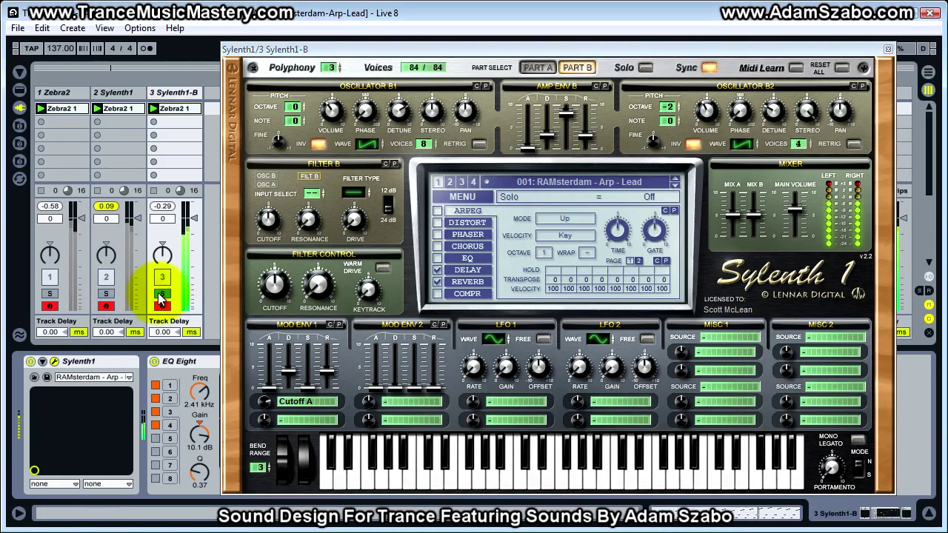
left_click(108, 294)
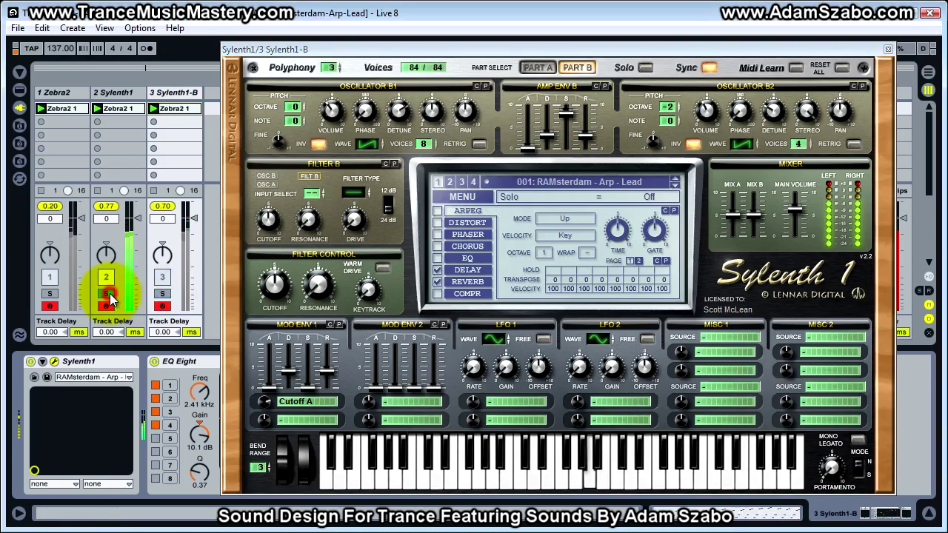
left_click(162, 295)
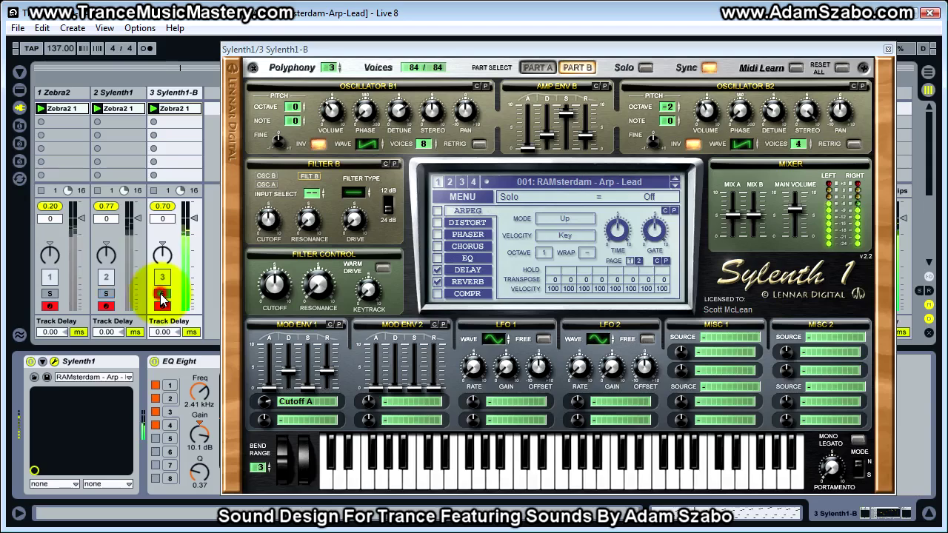
left_click(107, 294)
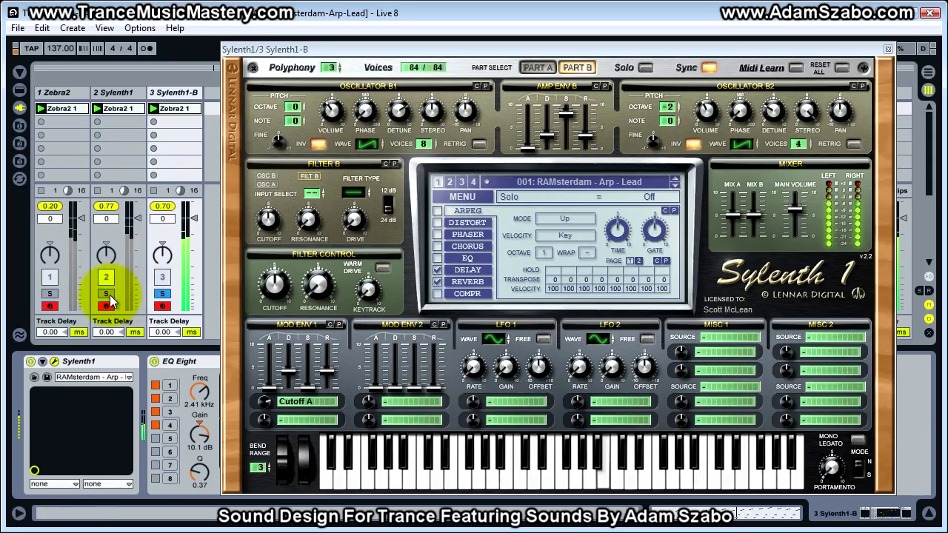
left_click(162, 296)
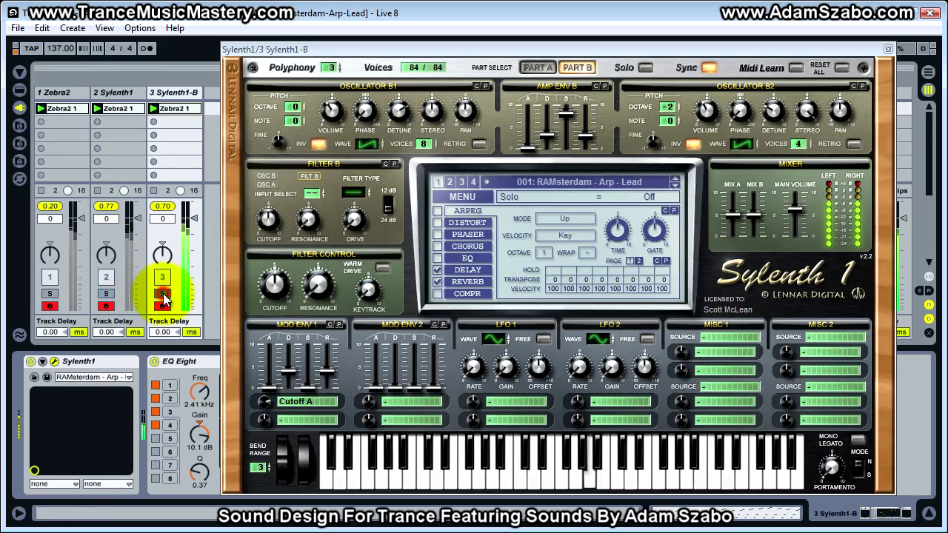
left_click(107, 295)
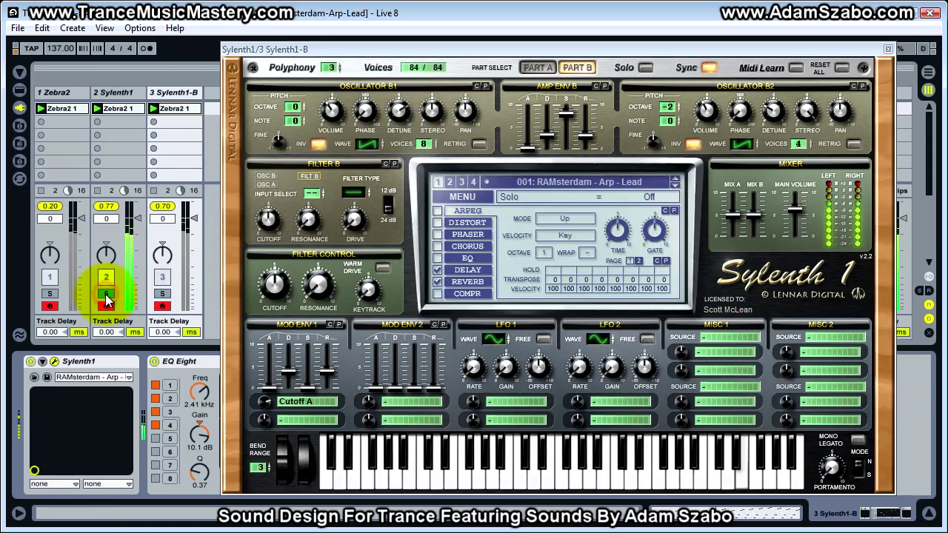
left_click(162, 294)
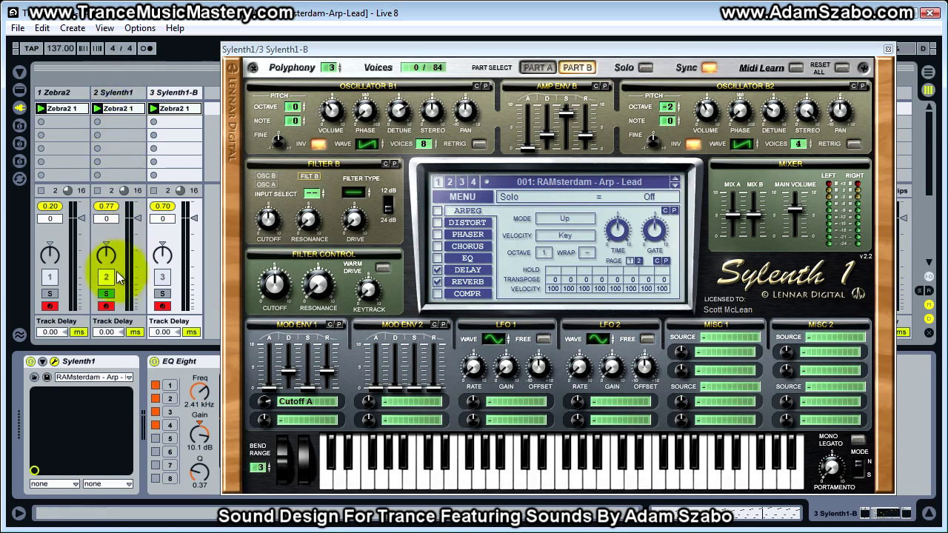
Rename the original Sylenth1 track as Sylenth1-A
right_click(118, 94)
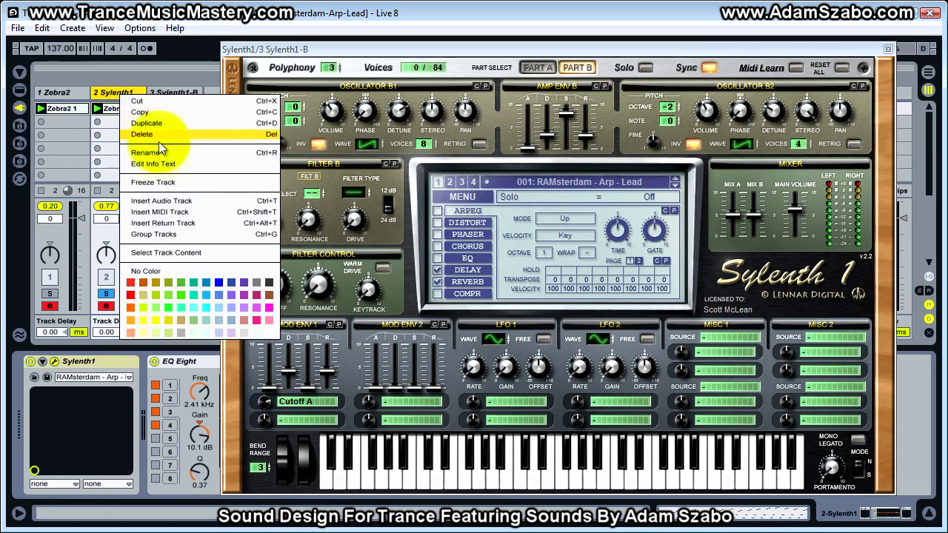
left_click(170, 151)
type("-A")
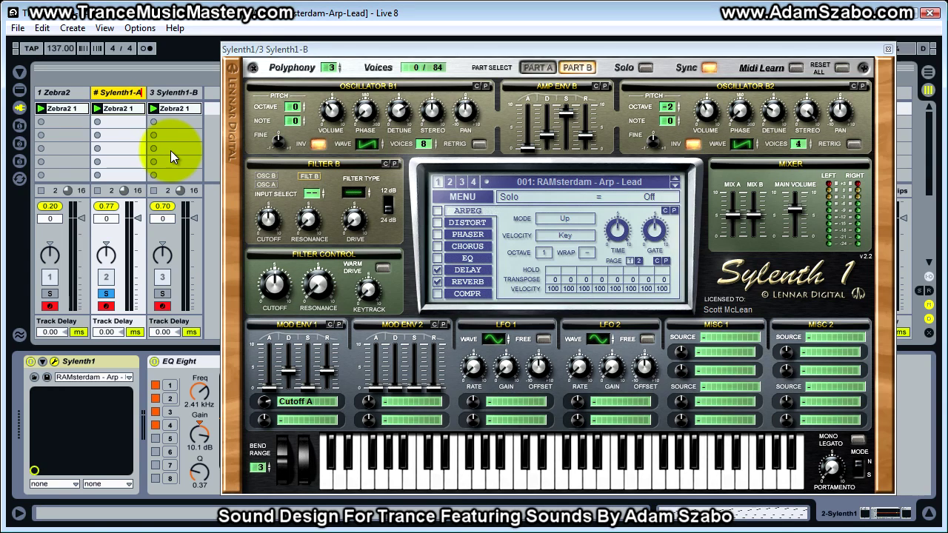
key("Return")
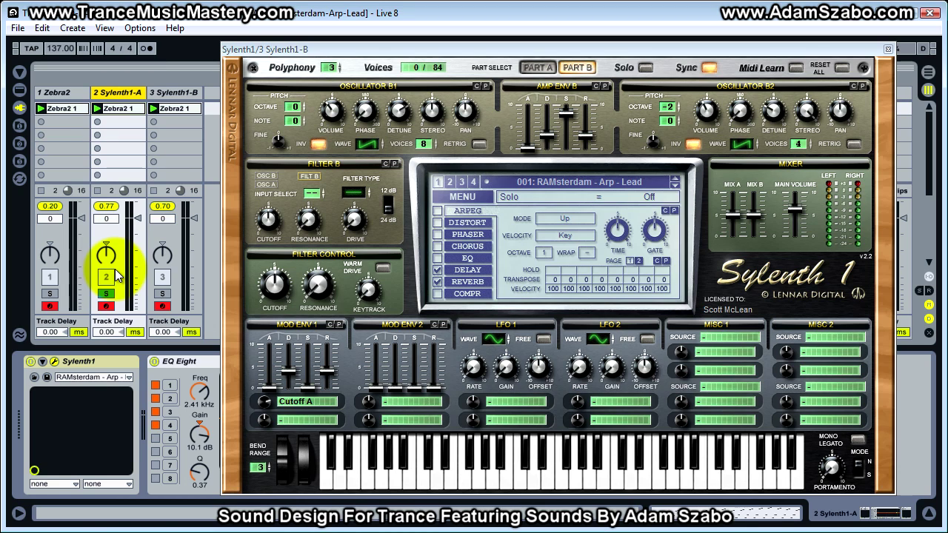
Compare Sylenth1-B with the Zebra2 track during playback by soloing the two tracks alternately
left_click(172, 95)
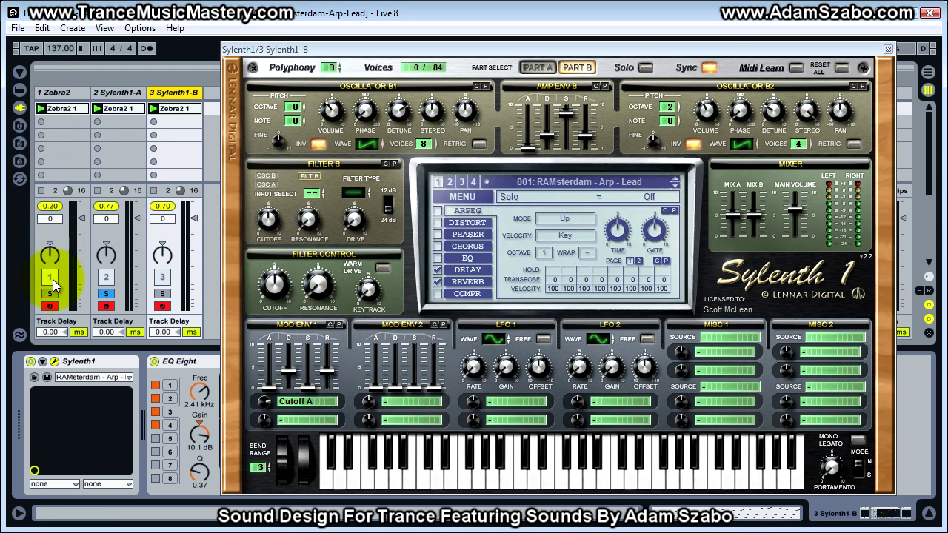
left_click(162, 293)
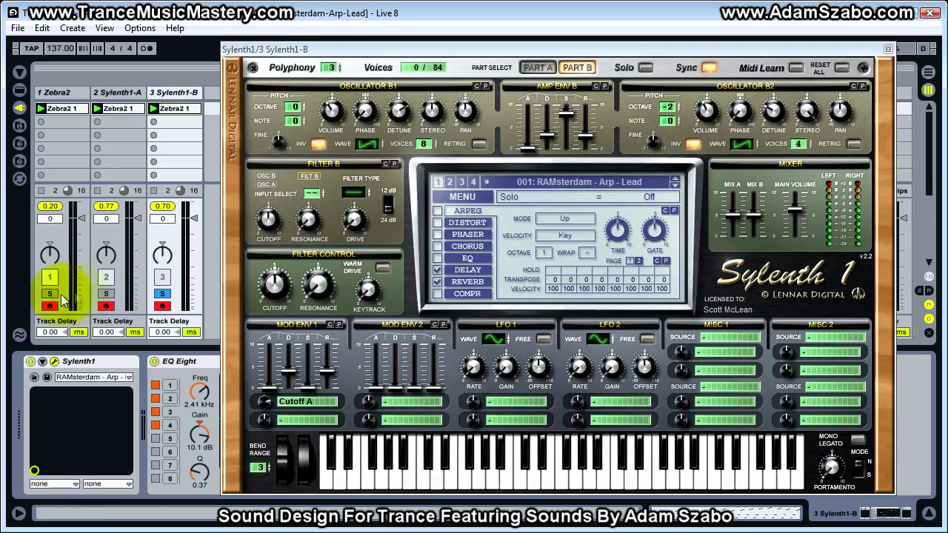
key("space")
left_click(49, 294)
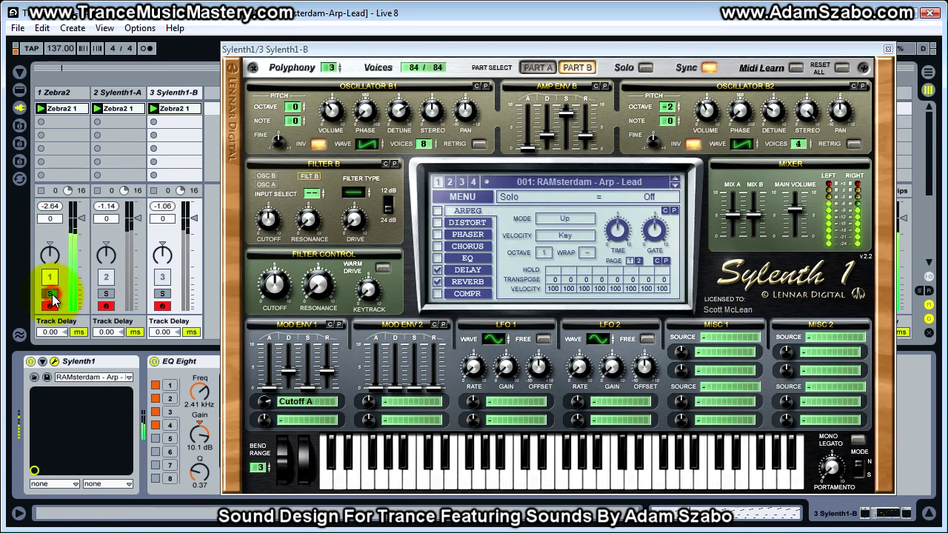
left_click(163, 294)
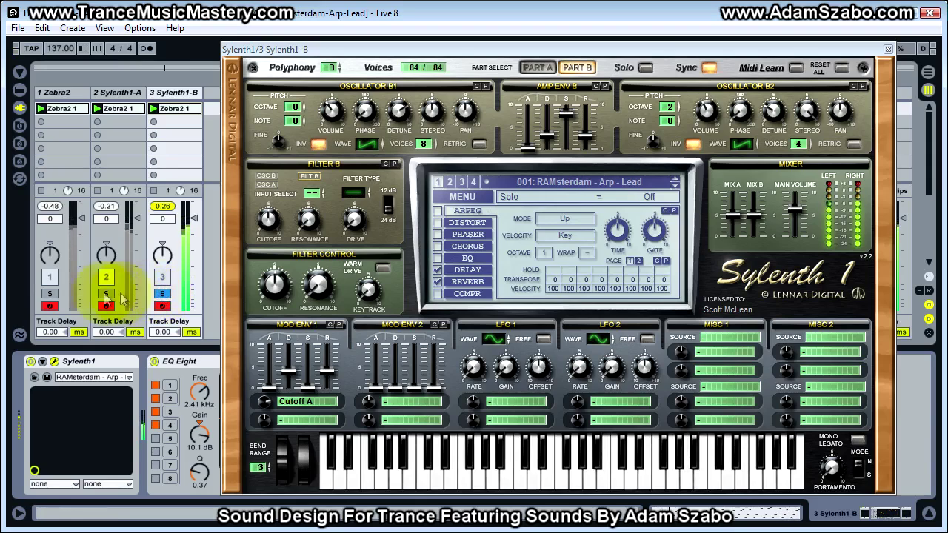
left_click(56, 295)
left_click(55, 293)
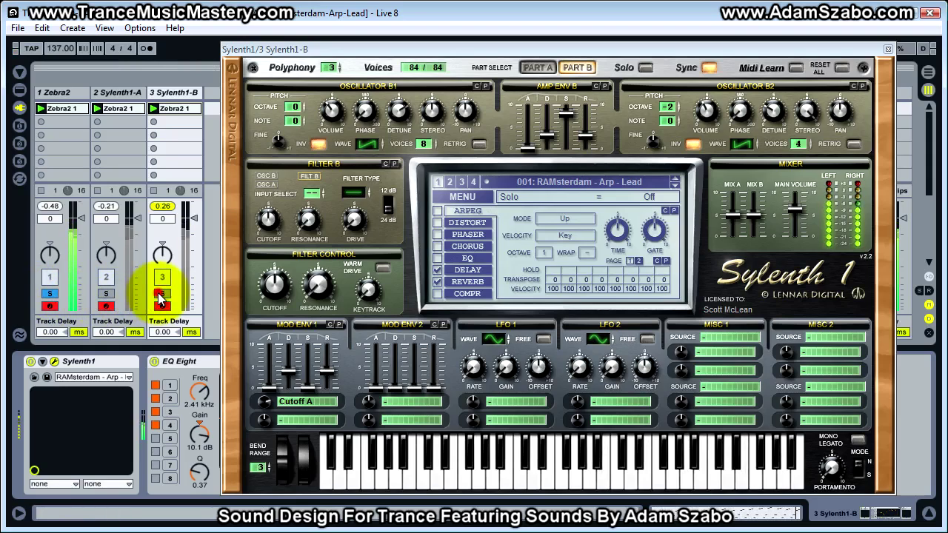
left_click(158, 295)
left_click(52, 295)
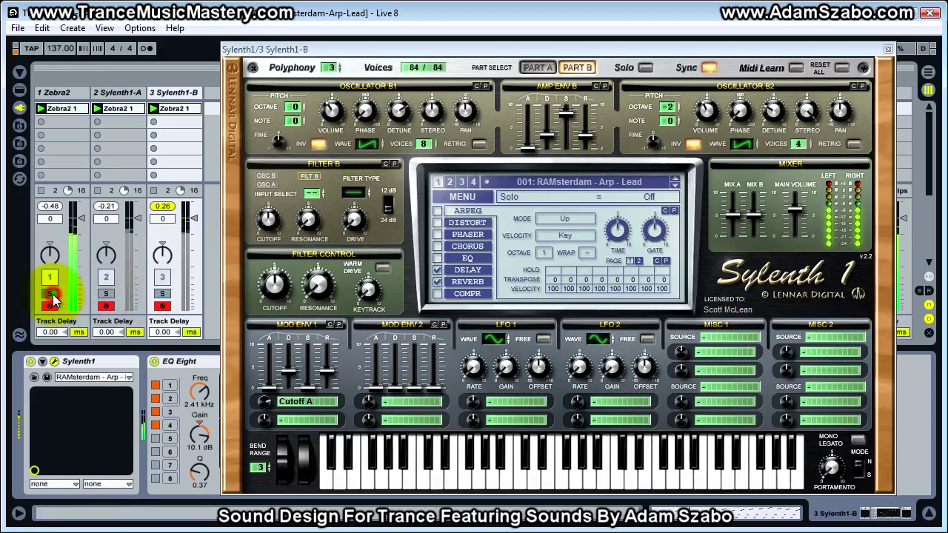
left_click(161, 294)
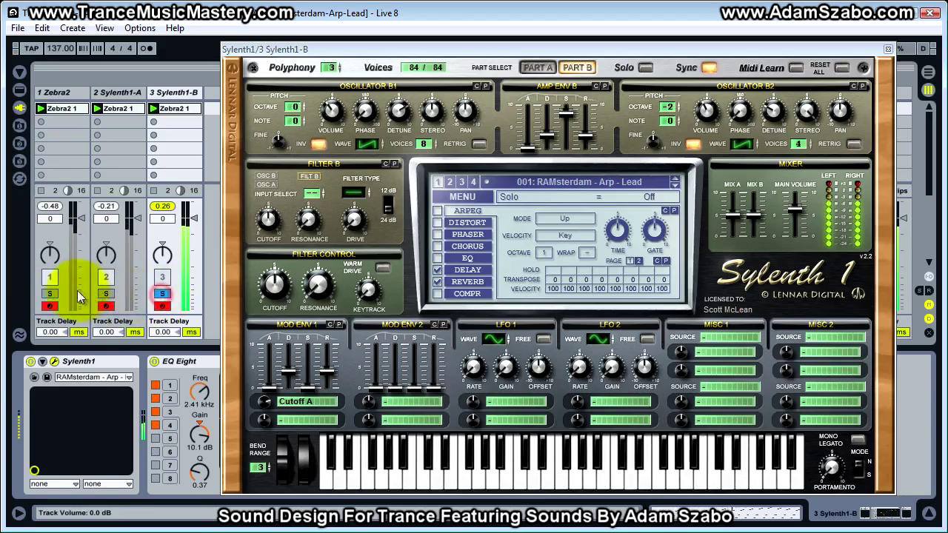
left_click(50, 294)
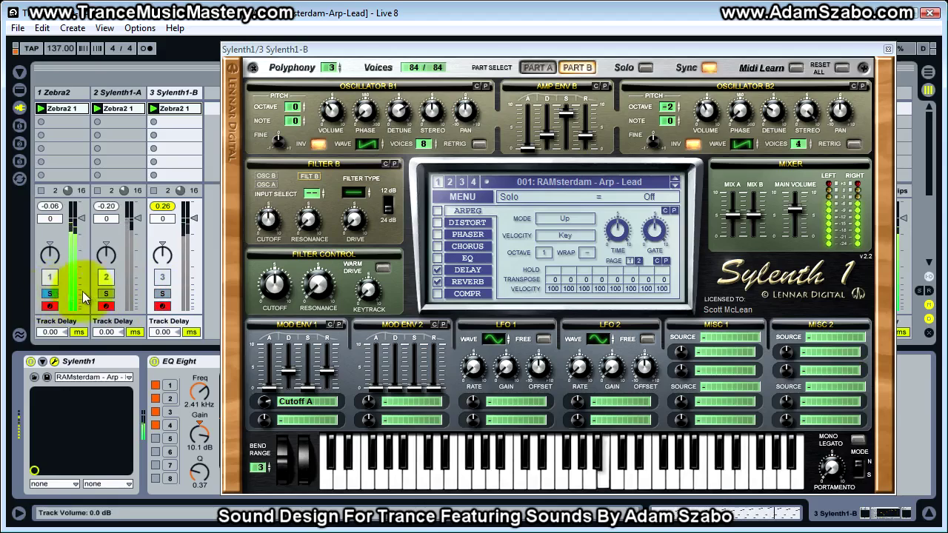
Alternate the solo between Sylenth1-B and Zebra2 during playback, ending with Zebra2 added to the soloed tracks
left_click(161, 294)
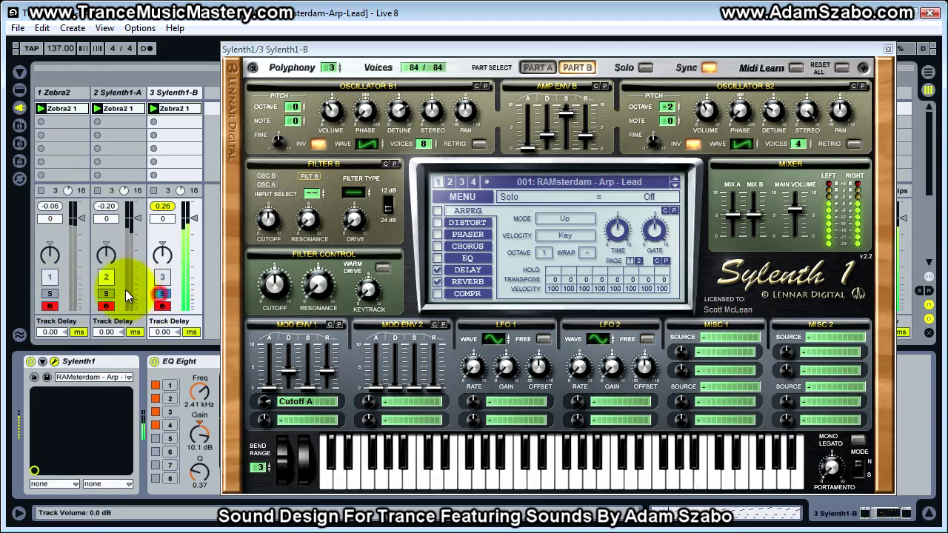
left_click(50, 294)
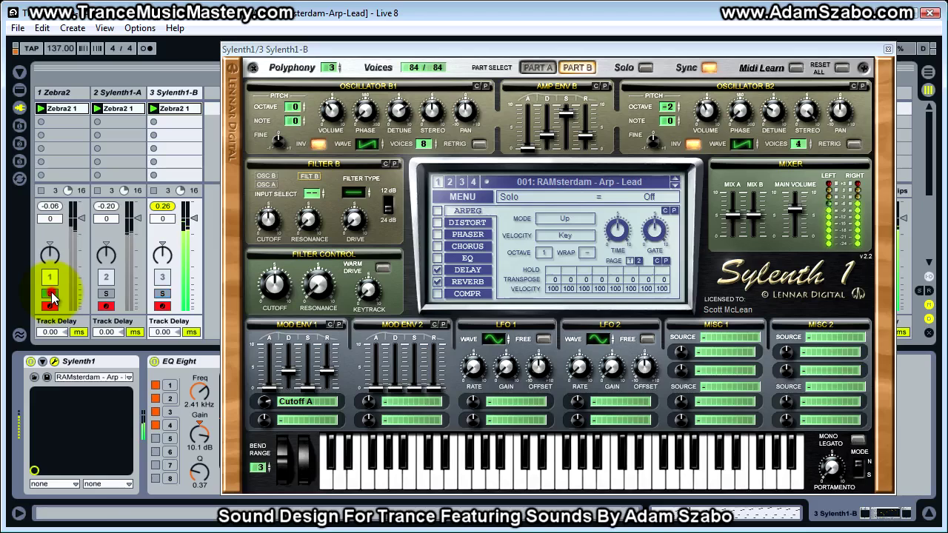
left_click(162, 293)
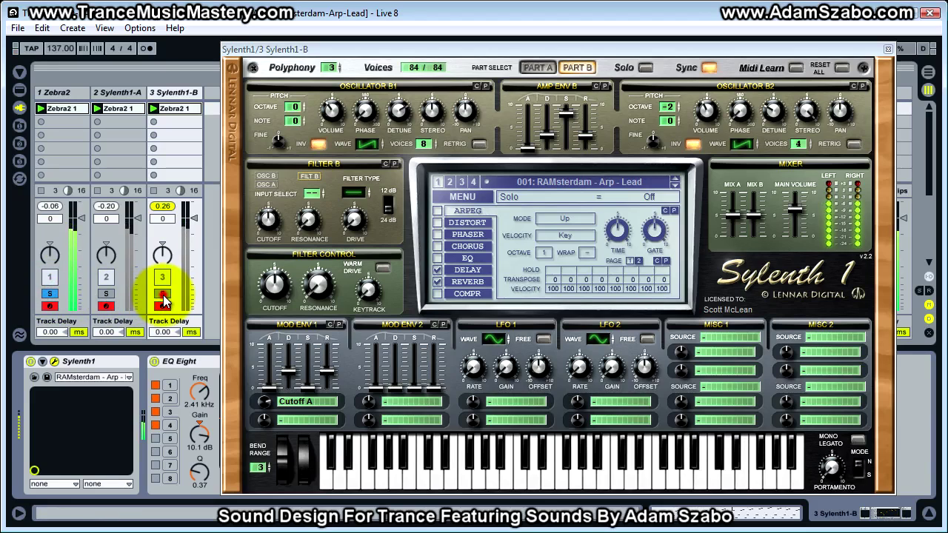
left_click(49, 295, "ctrl")
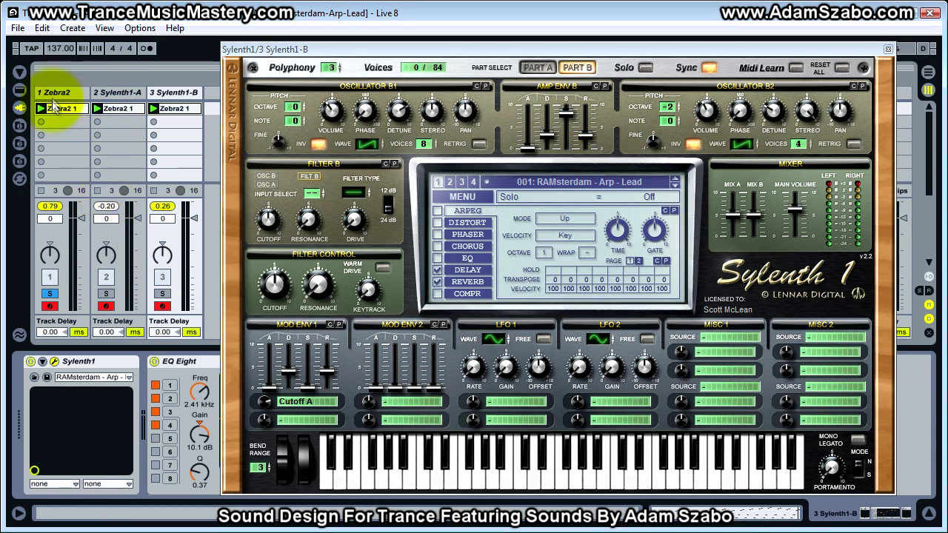
Compare Sylenth1-A with Zebra2 during playback by soloing them alternately, leaving Sylenth1-A soloed
left_click(106, 294)
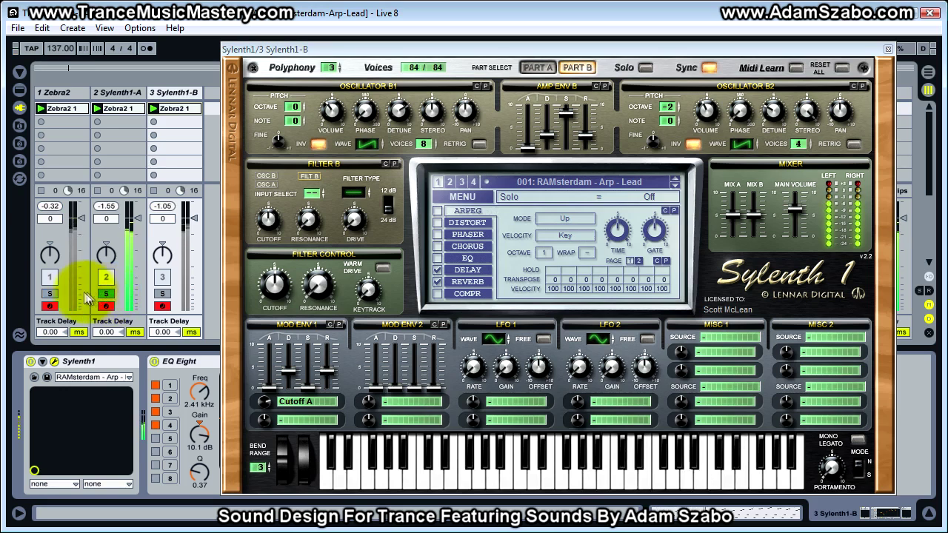
left_click(50, 296)
left_click(107, 294)
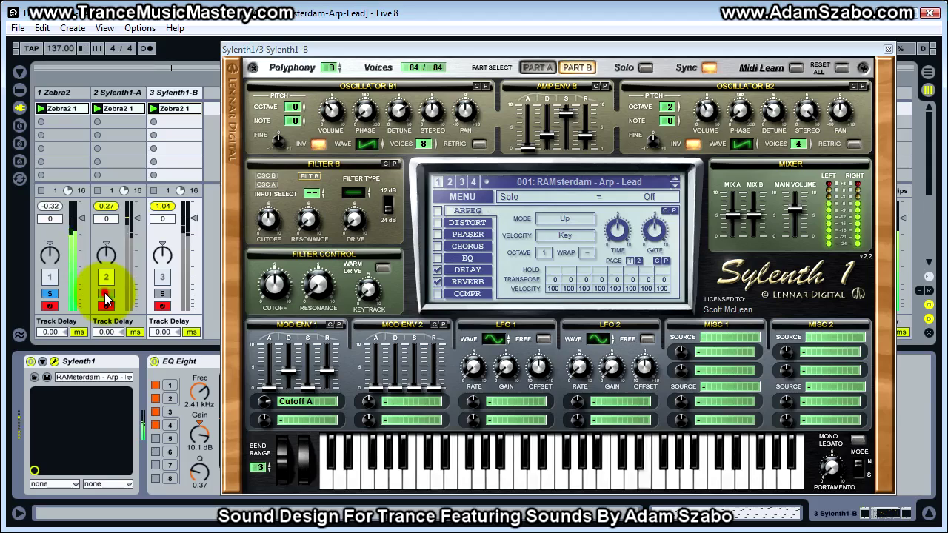
left_click(106, 294)
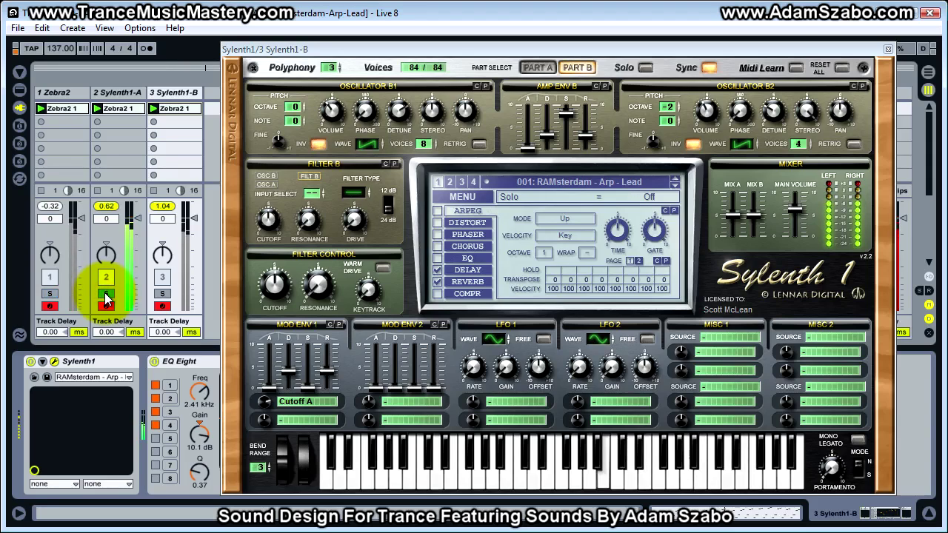
left_click(54, 293)
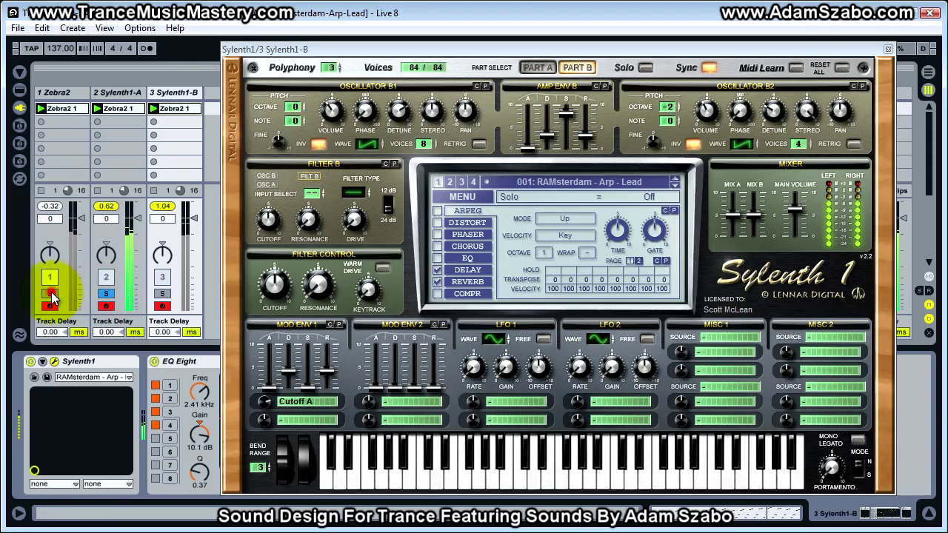
left_click(100, 295)
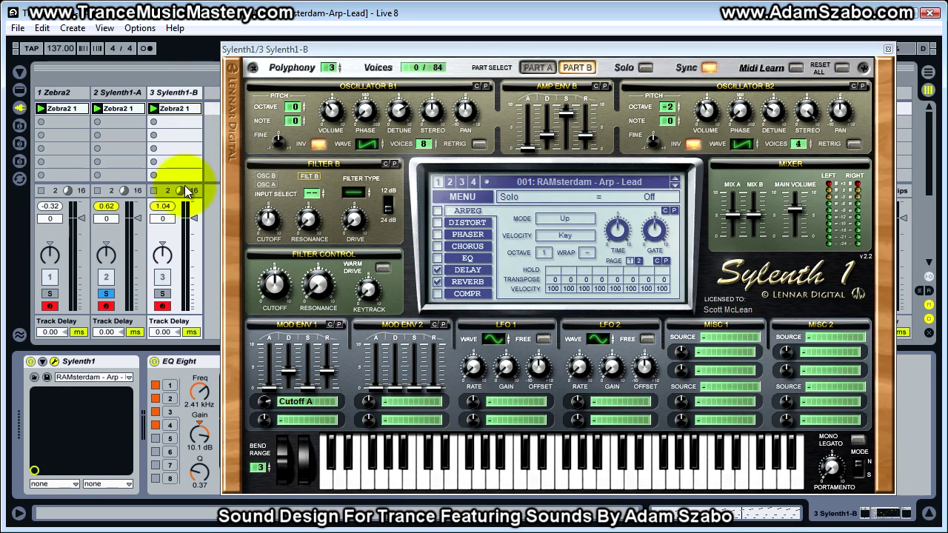
Select and solo the Sylenth1-B track and display Part A of its synth
left_click(170, 93)
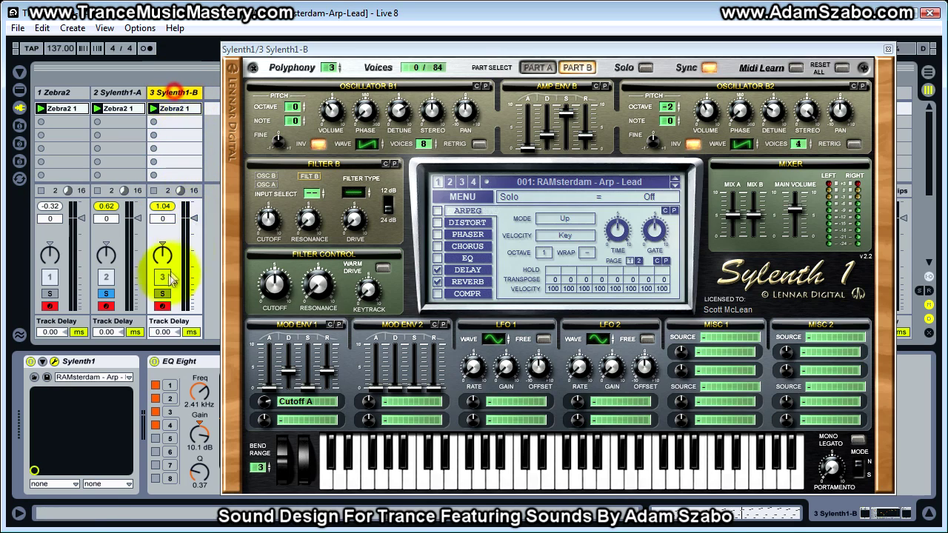
left_click(158, 296)
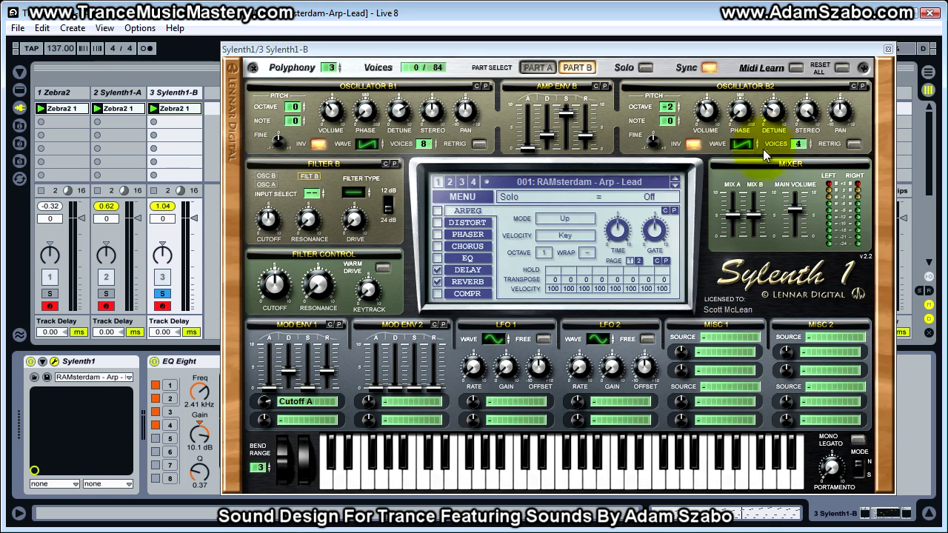
left_click(537, 68)
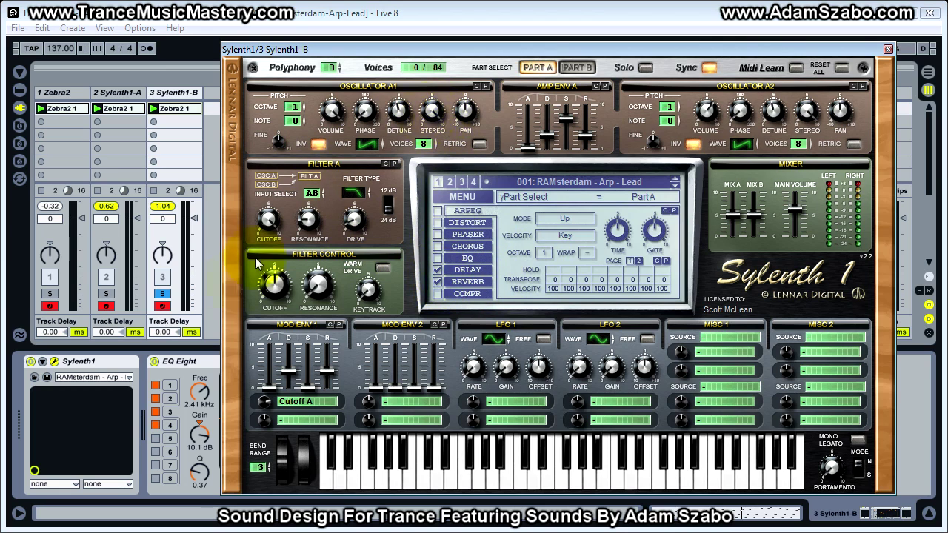
Switch off the delay and reverb effects in both Zebra2 and Sylenth1-B for a dry comparison
left_click(206, 364)
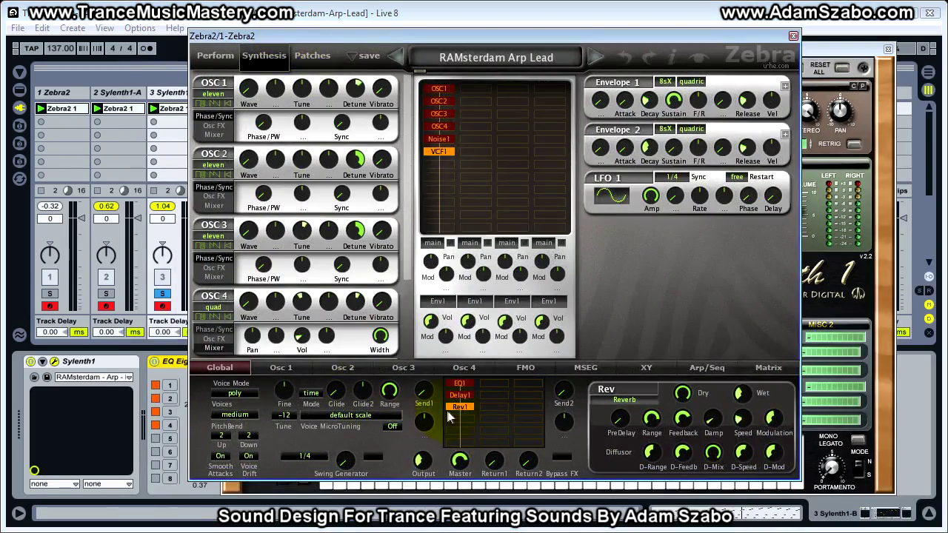
left_click(459, 383)
left_click(459, 394)
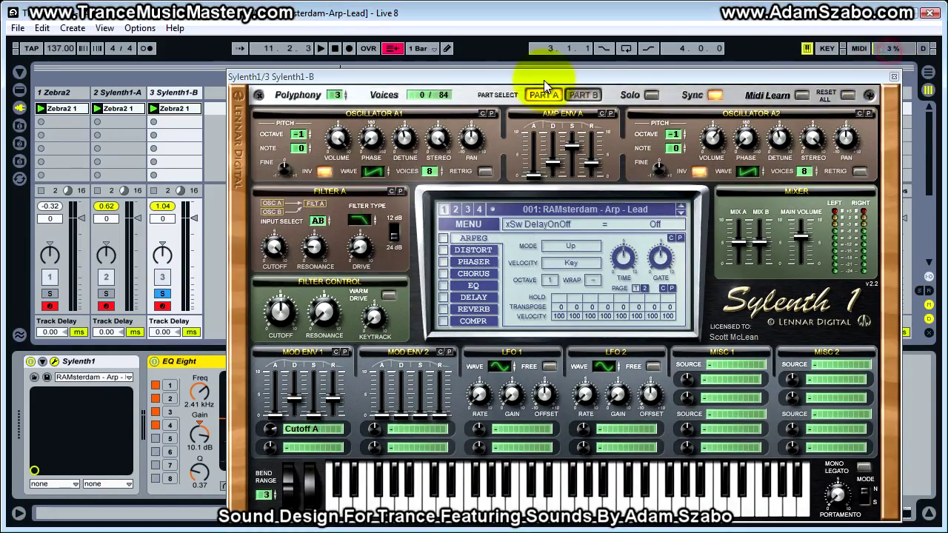
left_click_drag(544, 80, 541, 52)
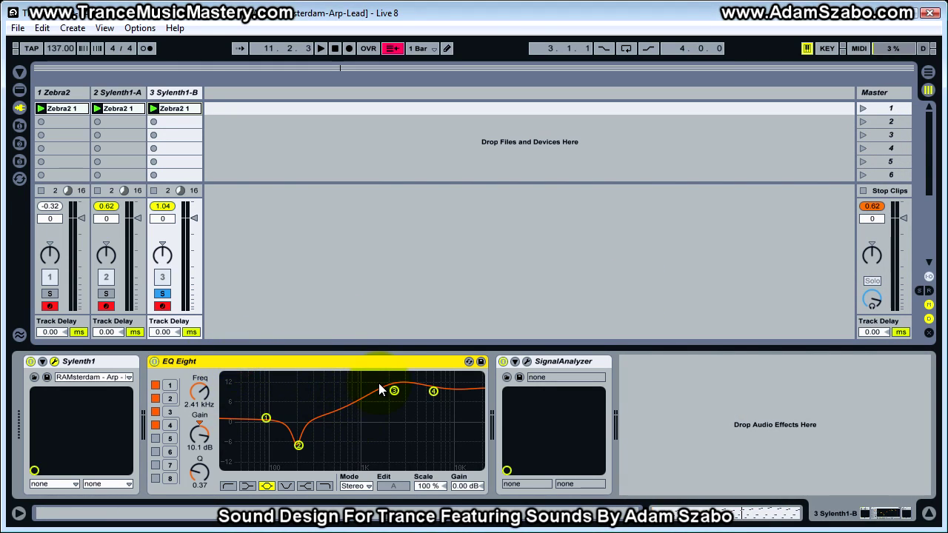
right_click(366, 365)
left_click(400, 391)
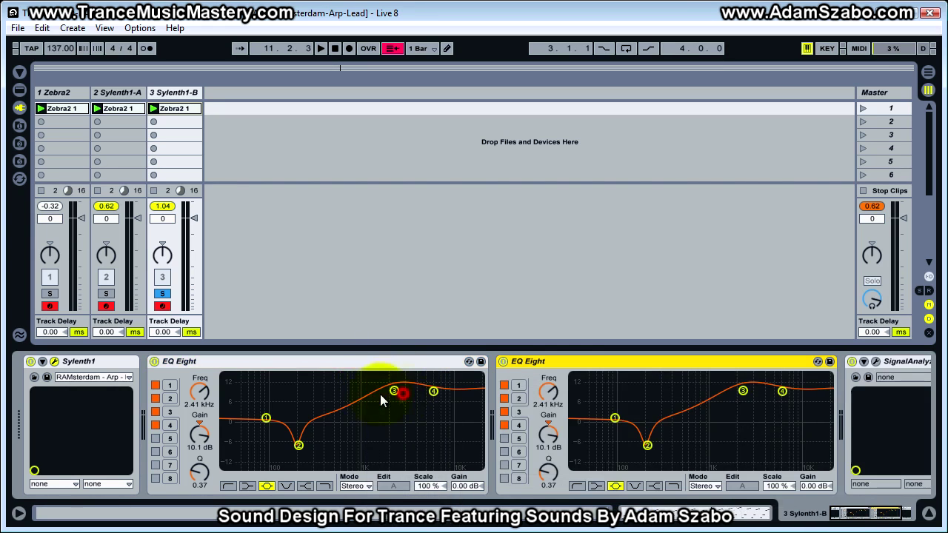
left_click(338, 366)
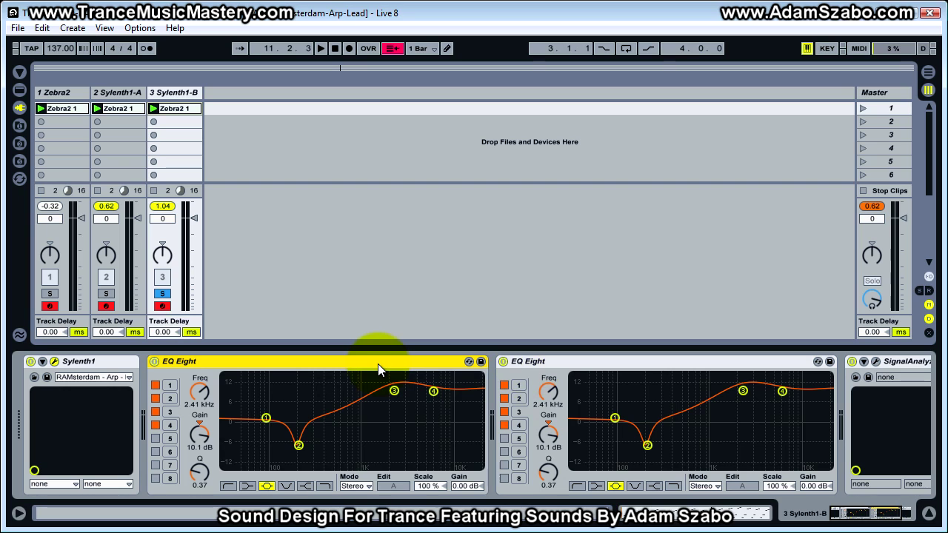
key("Delete")
Check Sylenth1-A's EQ, then flatten all four EQ Eight bands on Sylenth1-B to about 0 dB
left_click(129, 92)
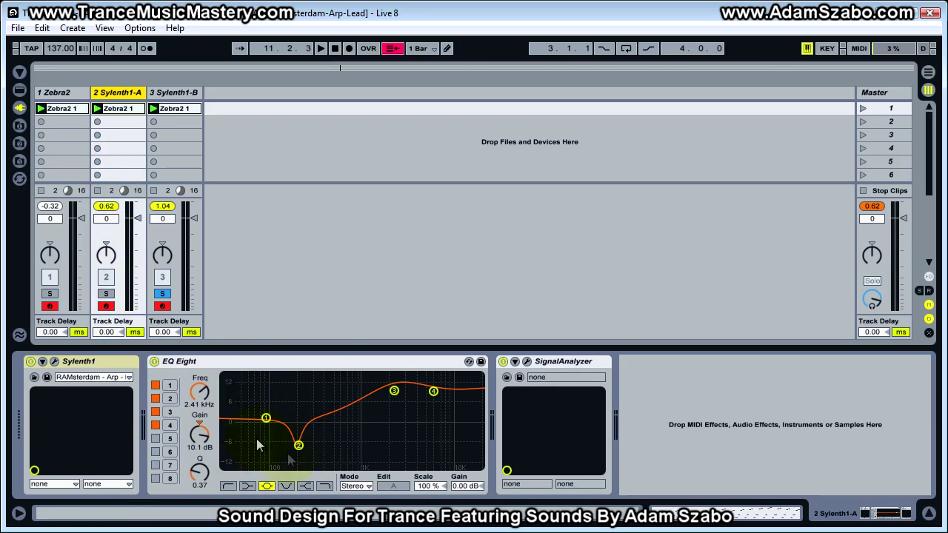
left_click(165, 90)
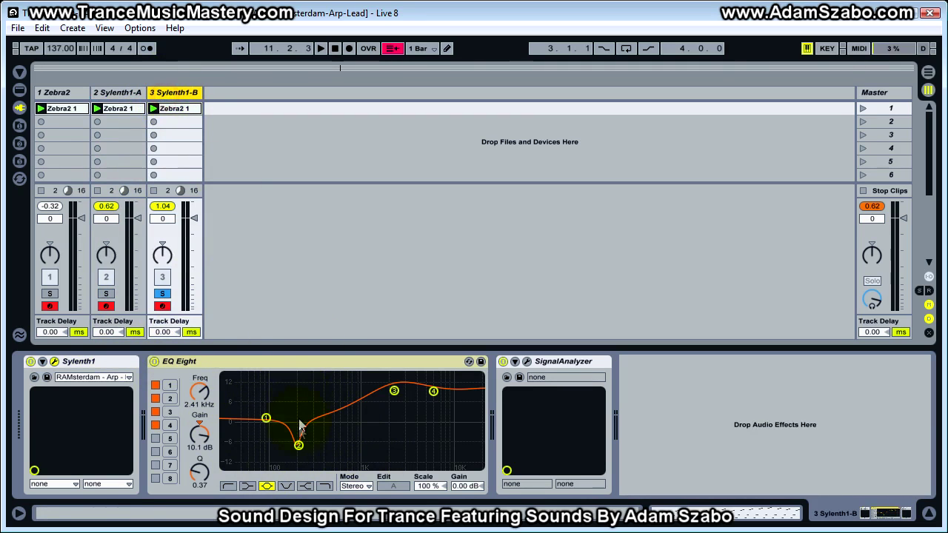
left_click_drag(266, 419, 296, 435)
left_click_drag(394, 390, 393, 422)
left_click_drag(433, 391, 446, 423)
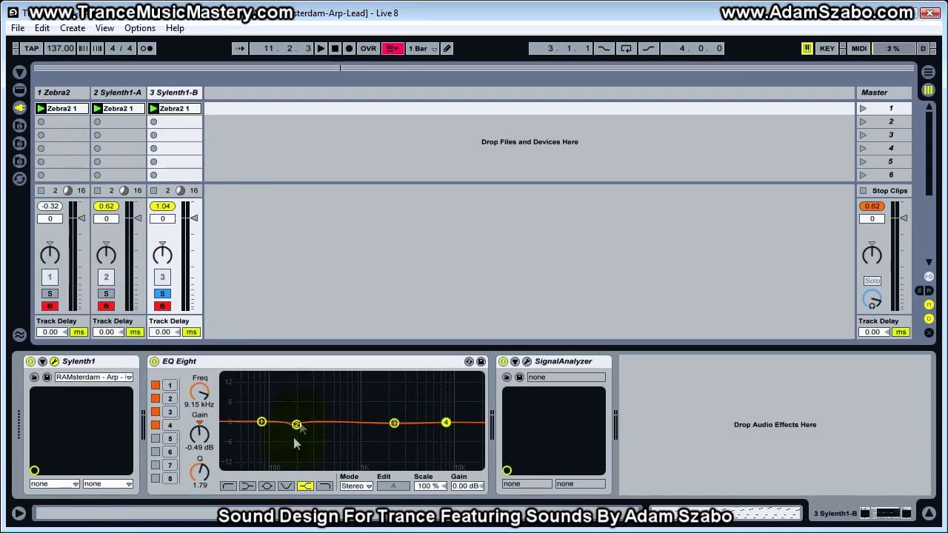
While alternating solo between Zebra2 and Sylenth1-B, raise EQ band 4 to about 7 dB and band 3 to 7.38 dB at 2.41 kHz
left_click(150, 300)
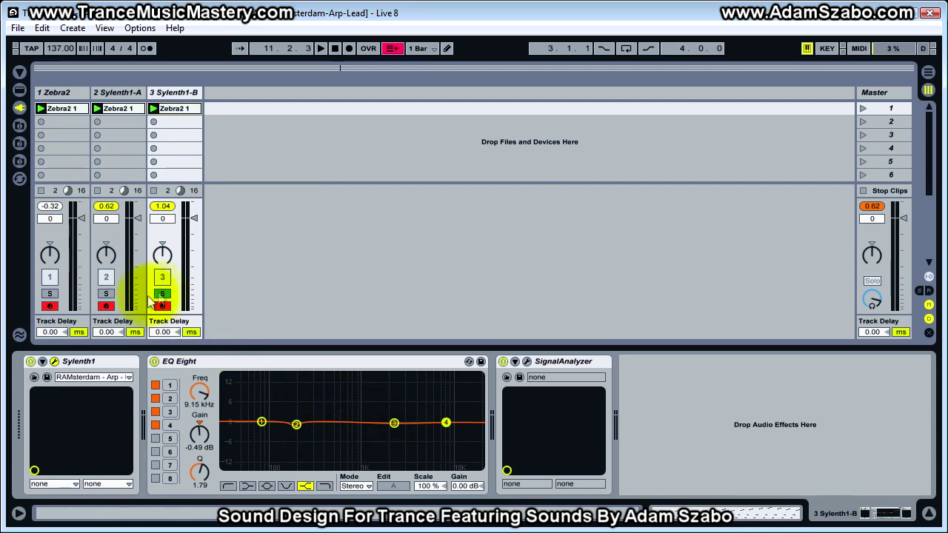
left_click(48, 293)
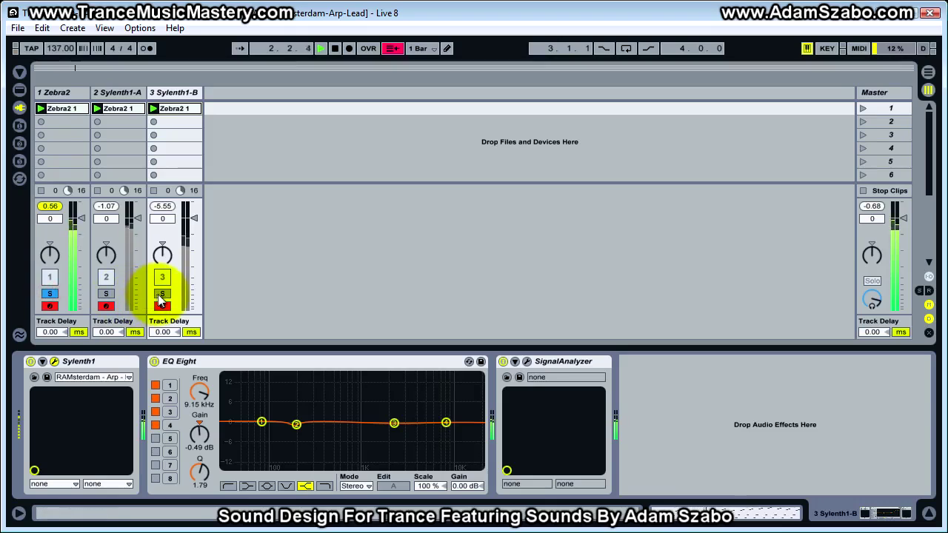
left_click(161, 295)
left_click_drag(444, 424, 437, 400)
left_click(51, 295)
left_click(163, 293)
left_click_drag(394, 426, 394, 398)
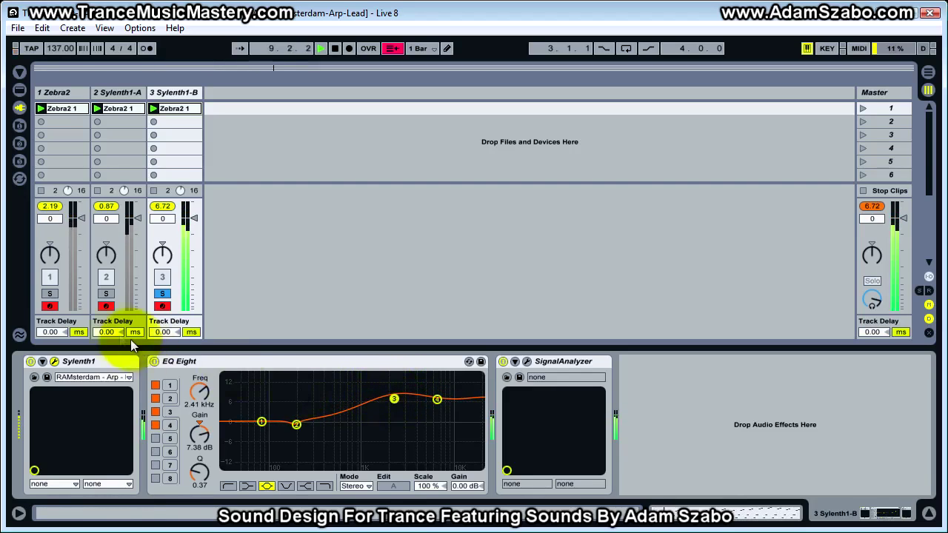
Adjust Sylenth1-B's EQ band 4 to about 8 dB near 6.25 kHz while comparing it with Zebra2 by alternating solo
left_click(50, 293)
left_click(161, 295)
left_click_drag(437, 399, 431, 394)
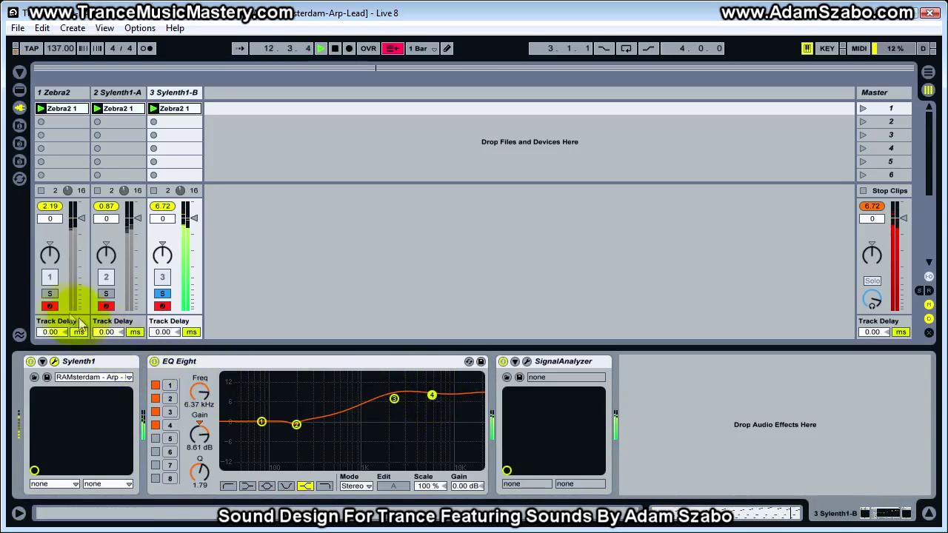
left_click(49, 293)
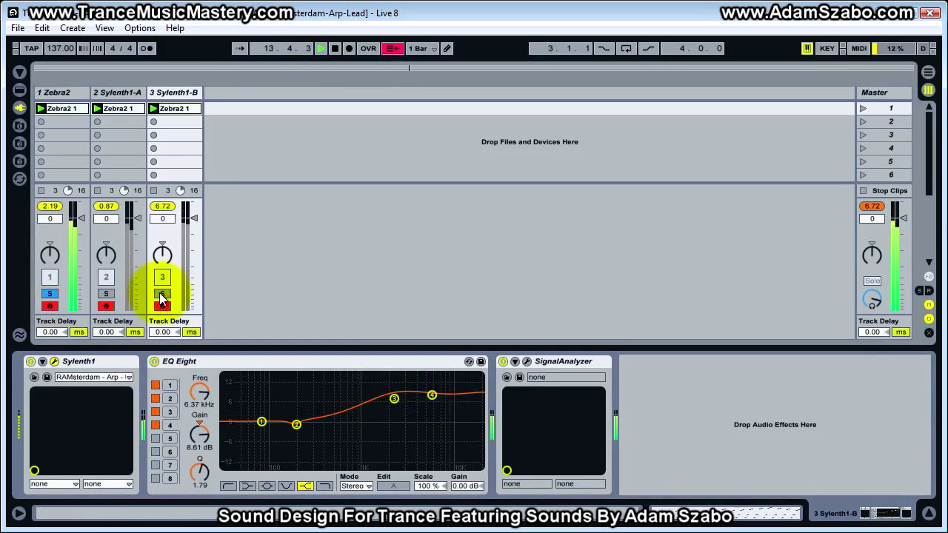
left_click(161, 294)
left_click_drag(432, 394, 432, 397)
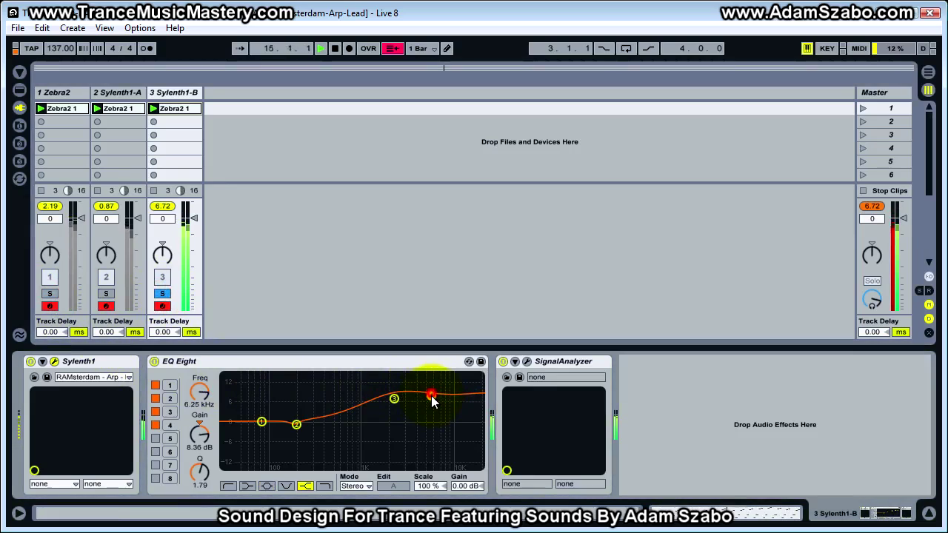
Lower Sylenth1-B's EQ band 3 to 6.89 dB, recheck it against Zebra2, and stop playback with Sylenth1-B soloed
left_click(395, 401)
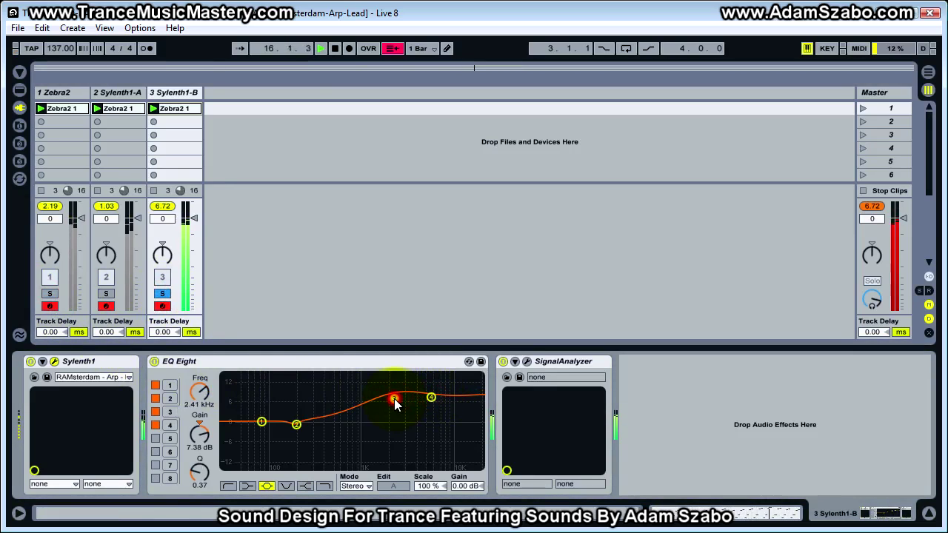
left_click(49, 293)
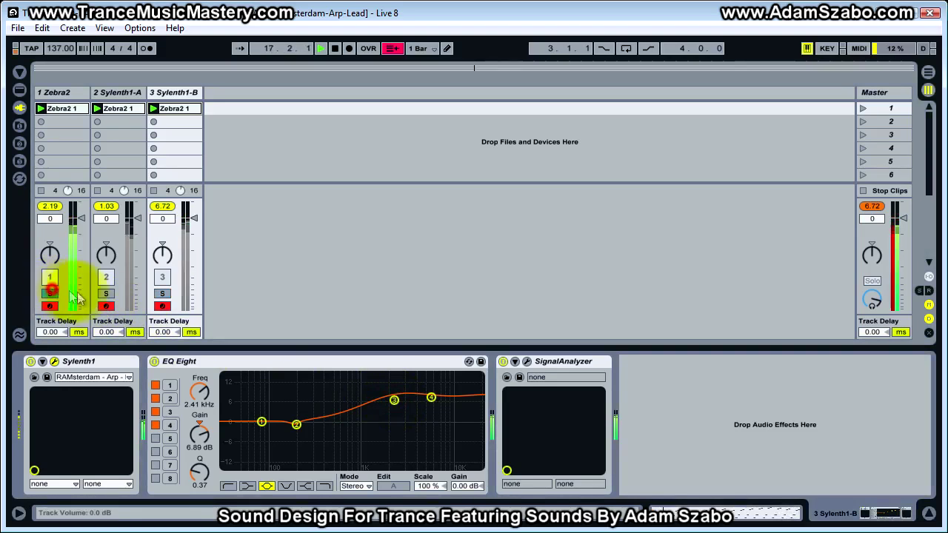
left_click(164, 295)
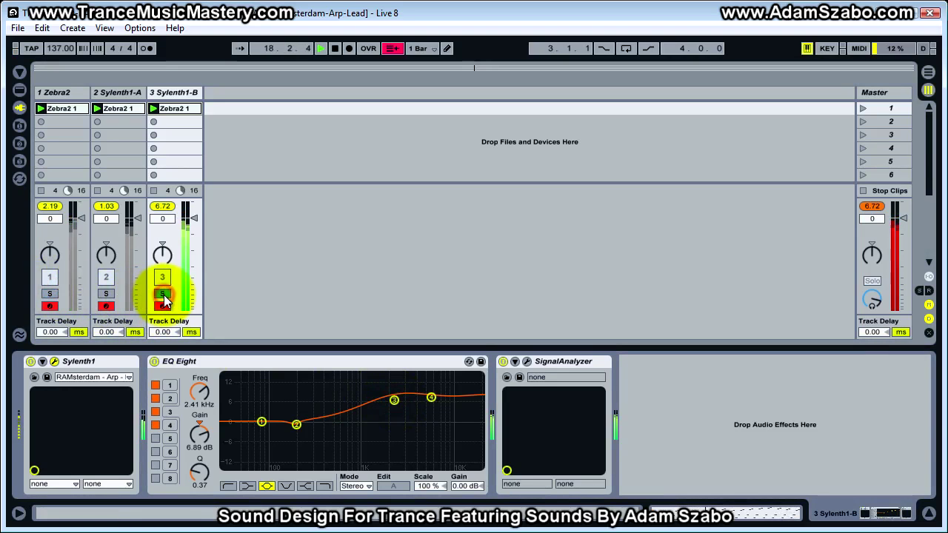
key("space")
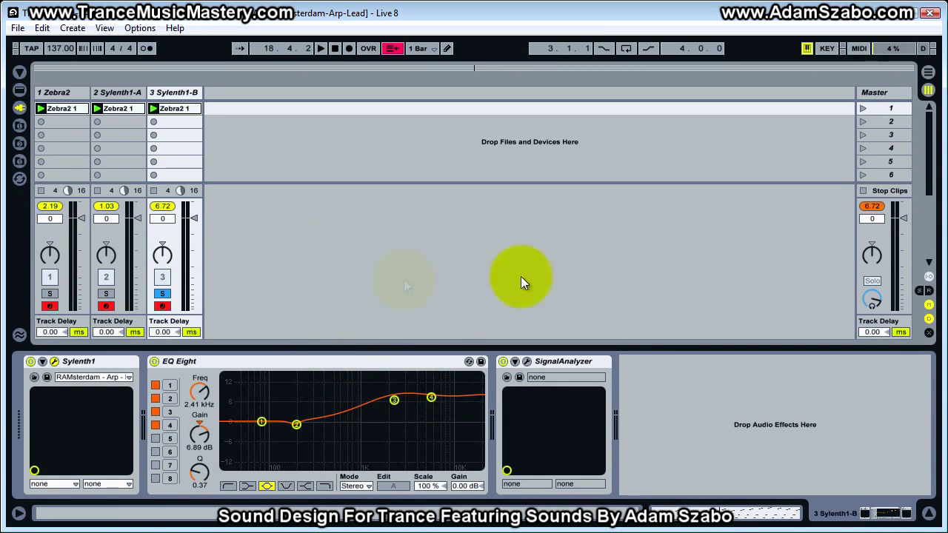
Switch the delay and reverb effects back on in both Sylenth1-B and Zebra2
left_click(54, 362)
left_click_drag(384, 68, 303, 38)
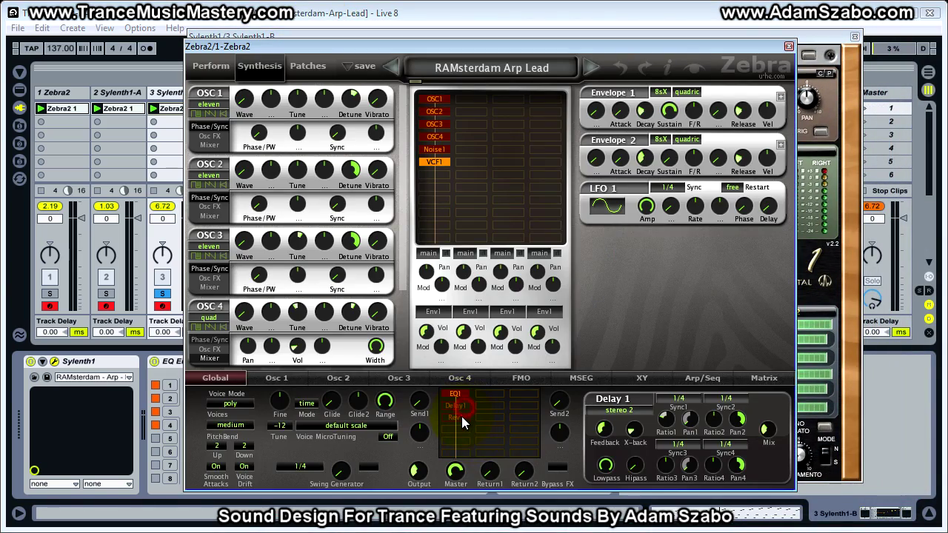
left_click(456, 418)
left_click(456, 405)
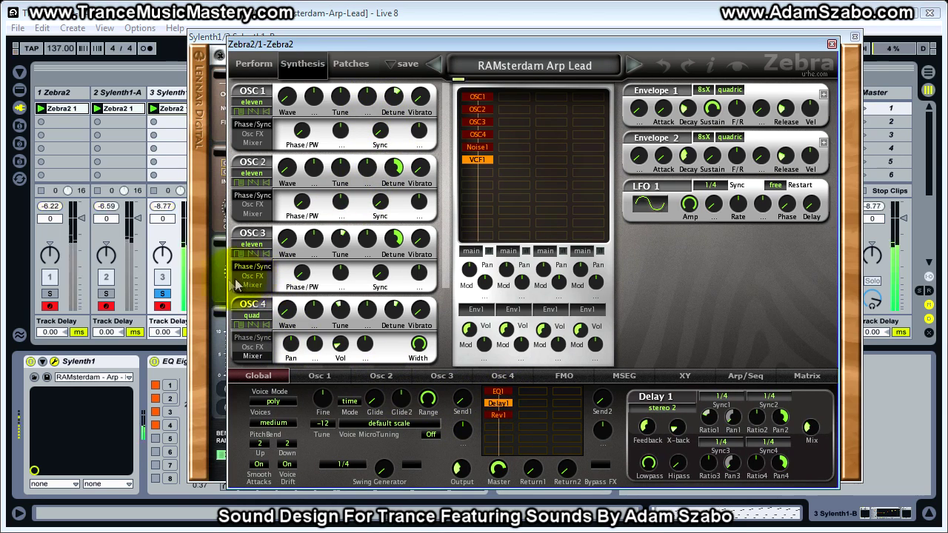
Compare Zebra2 with Sylenth1-B with effects enabled by alternating solo, and bring Sylenth1-B's synth window into view
left_click(50, 294)
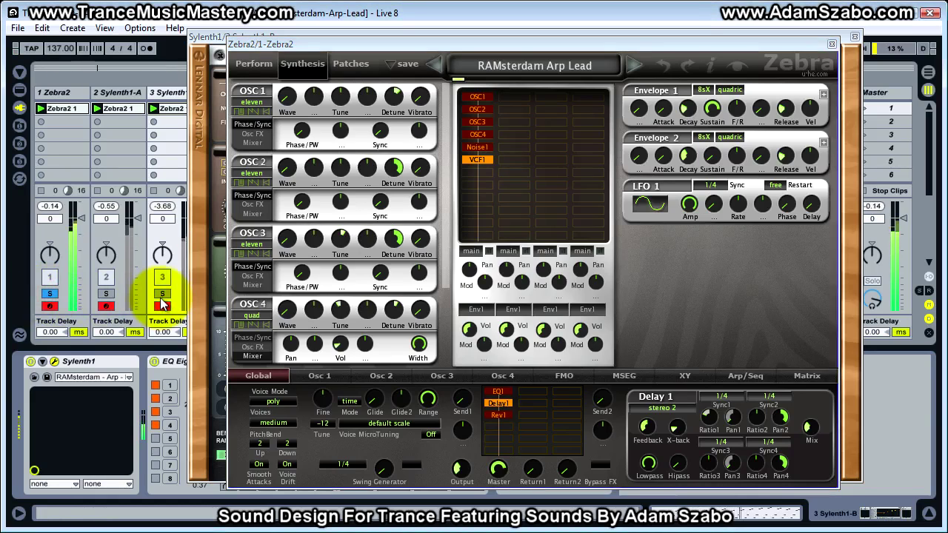
left_click(161, 297)
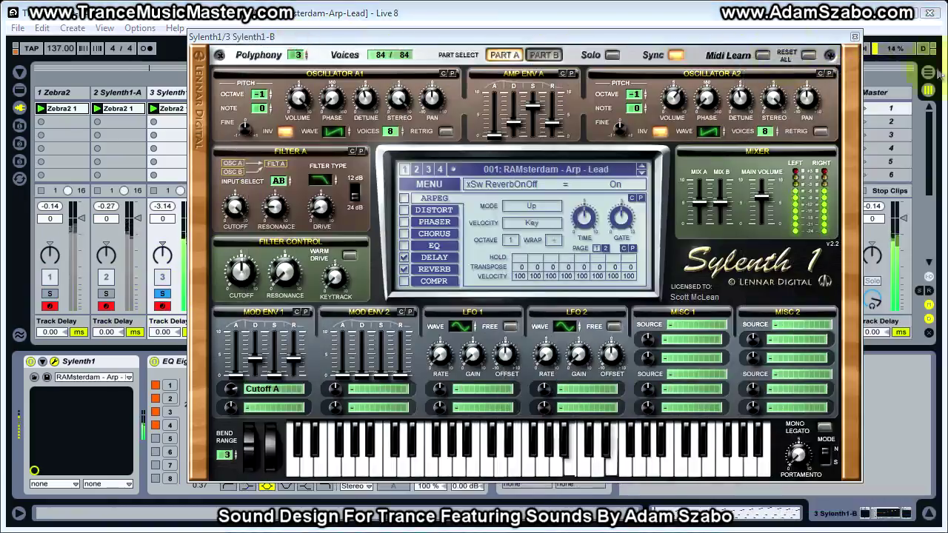
mouse_move(600, 36)
left_mouse_down()
mouse_move(947, 37)
mouse_move(610, 21)
left_mouse_up()
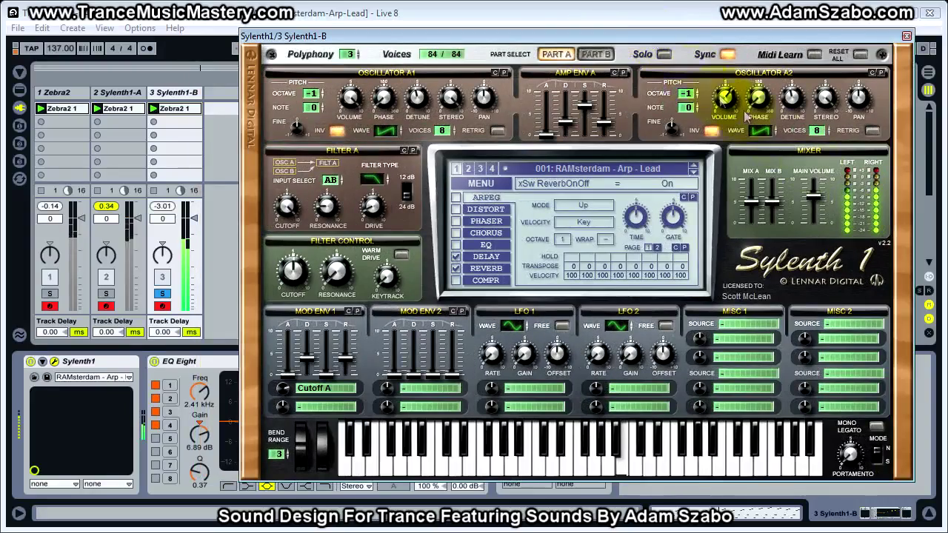
Raise Sylenth1-B's main volume to 7.99, checking its level against Zebra2 by alternating solo
left_click_drag(807, 207, 811, 185)
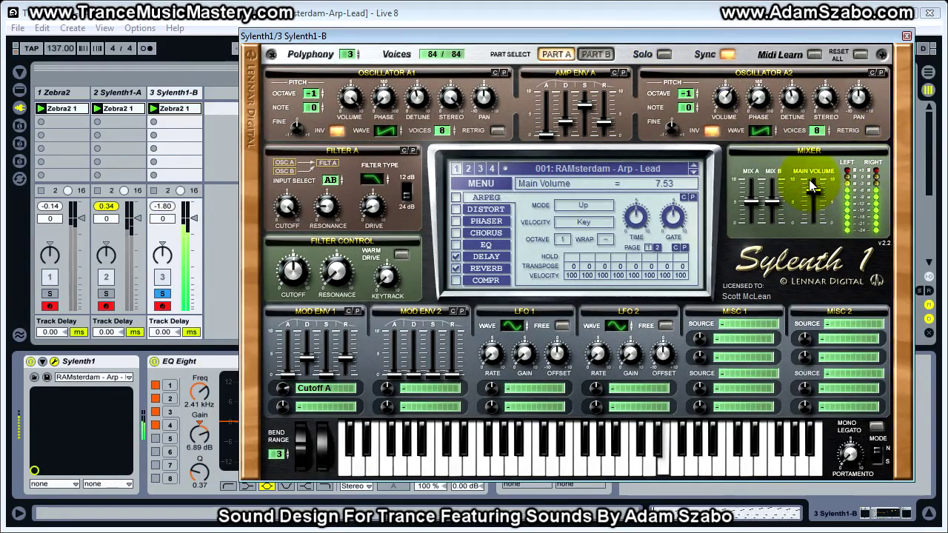
left_click(49, 293)
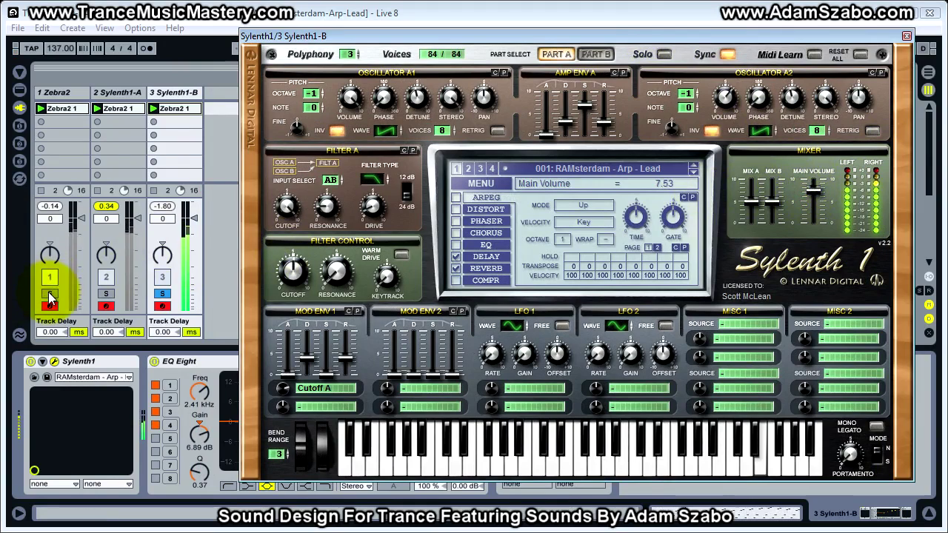
left_click(162, 294)
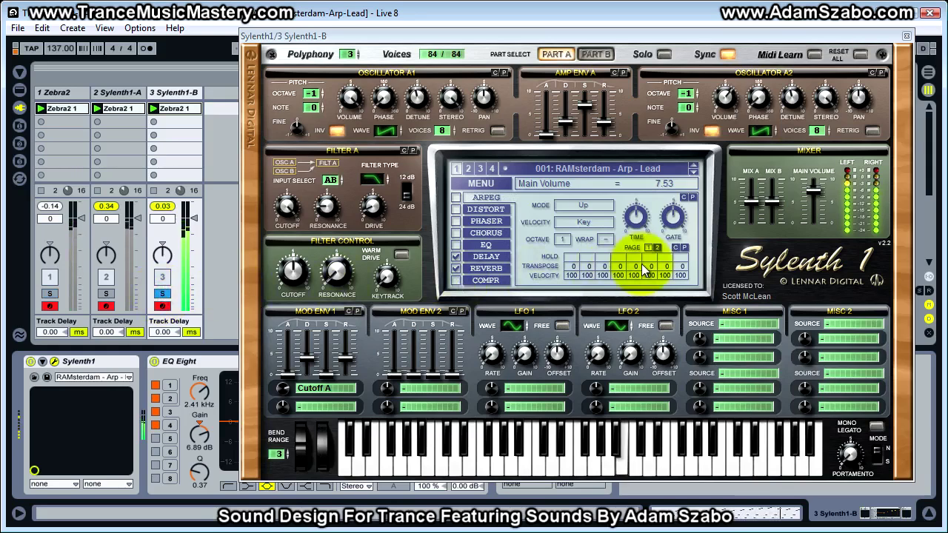
left_click_drag(812, 192, 820, 193)
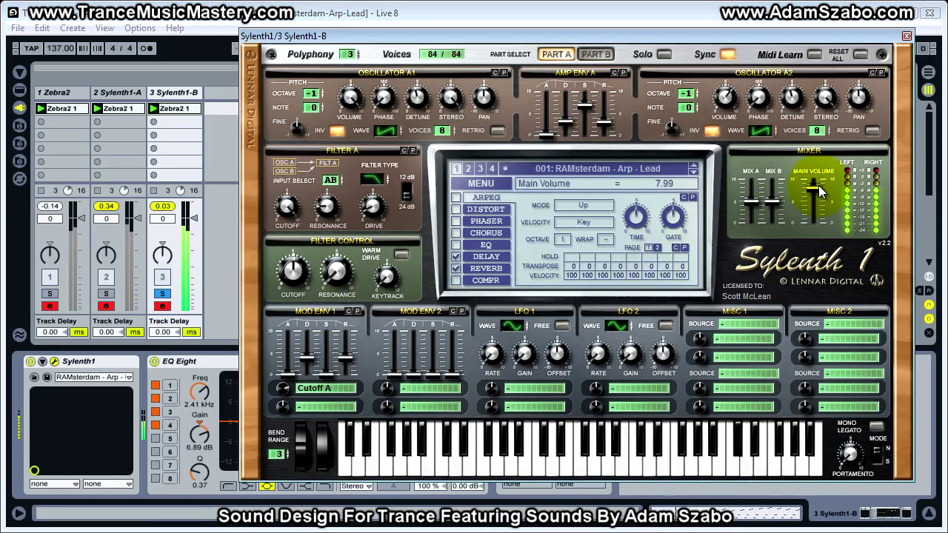
Compare Zebra2 with the louder Sylenth1-B by alternating solo, finishing with Sylenth1-B soloed
left_click(48, 294)
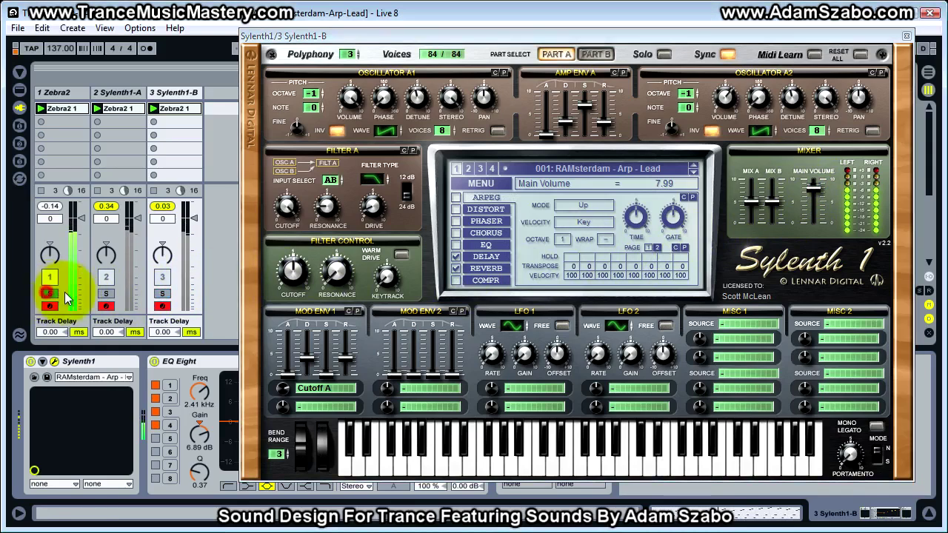
left_click(163, 295)
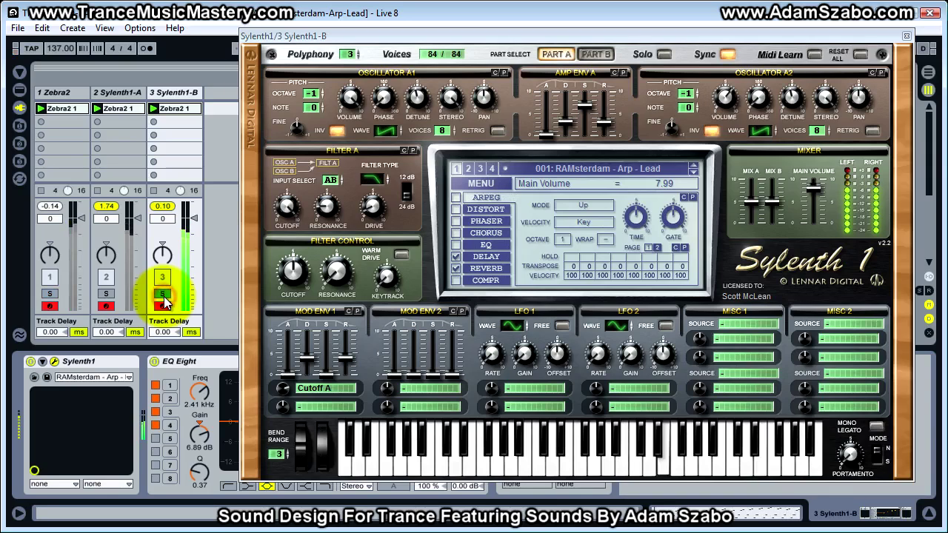
left_click(49, 295)
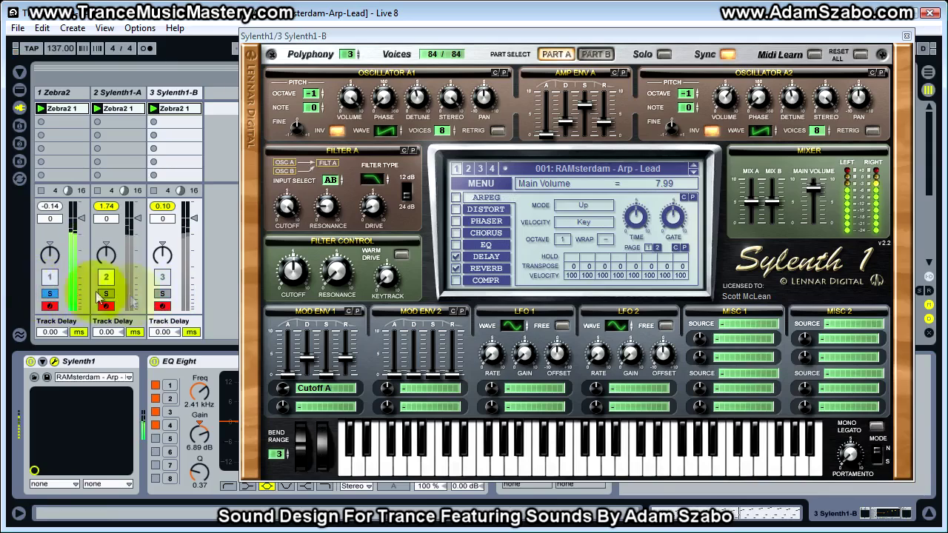
left_click(161, 295)
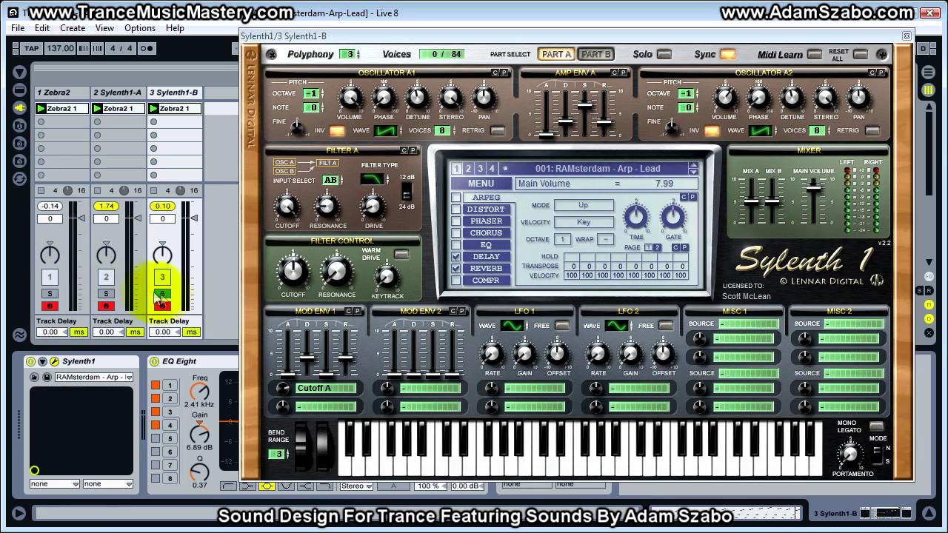
Restart playback and compare Sylenth1-A with Sylenth1-B by alternating solo between the two tracks
left_click(106, 295)
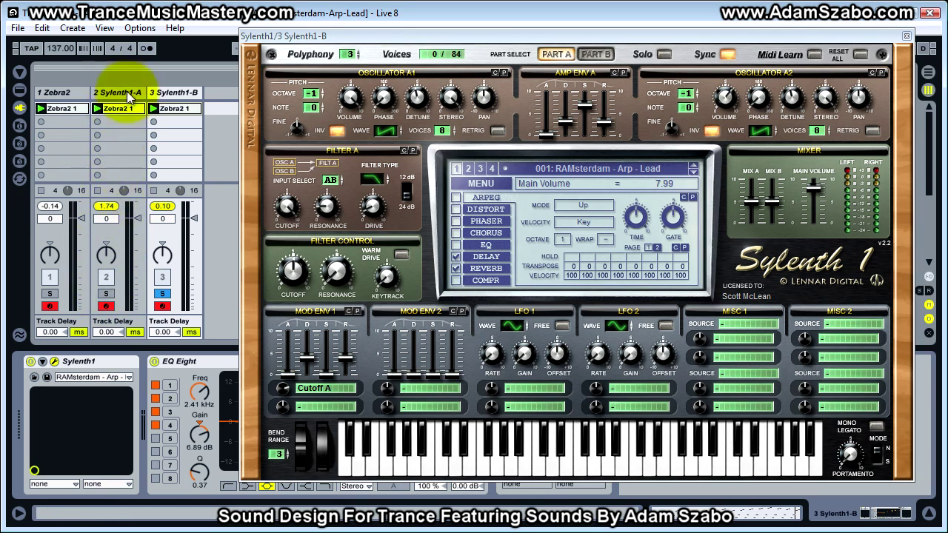
left_click(106, 277)
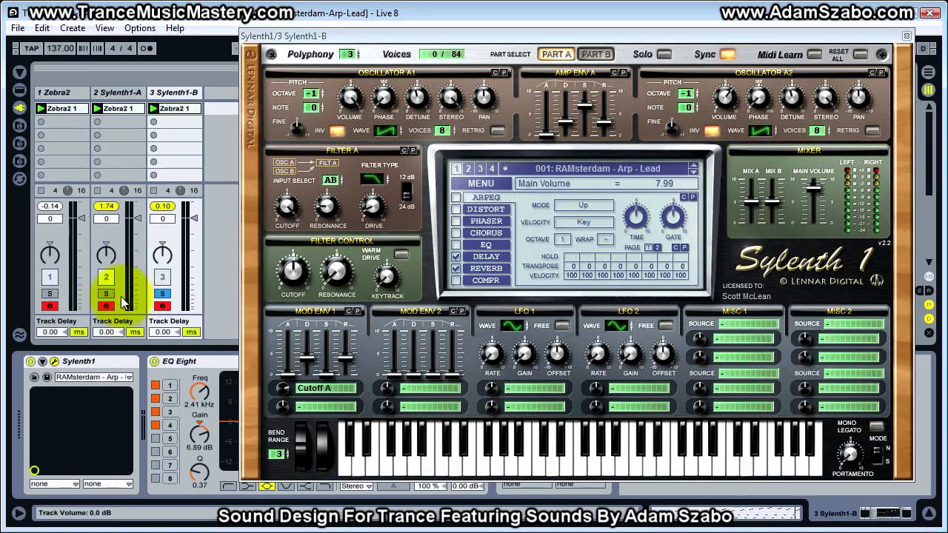
key("space")
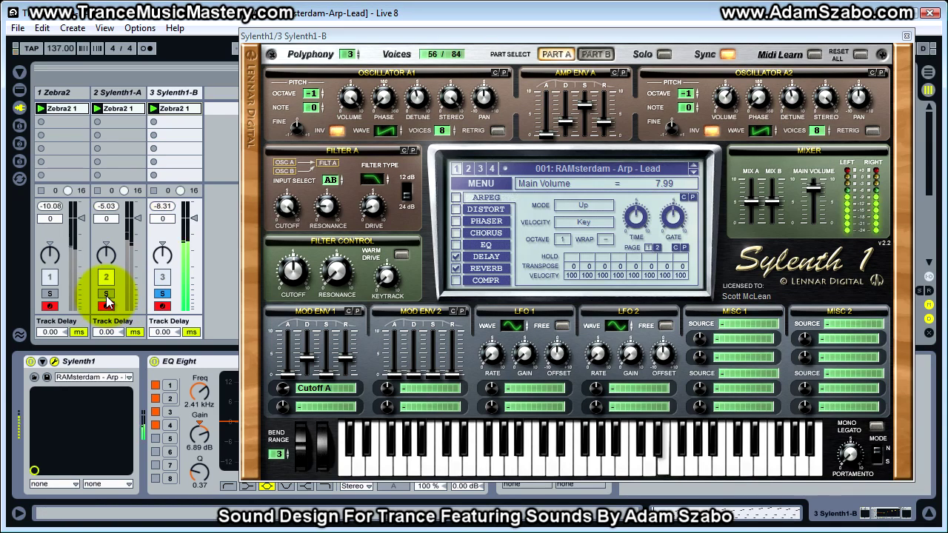
left_click(106, 295)
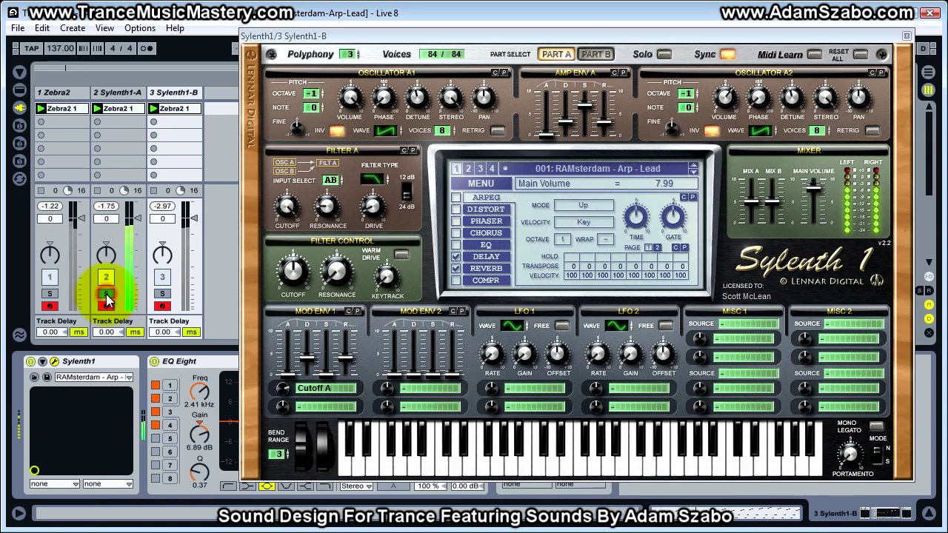
left_click(163, 294)
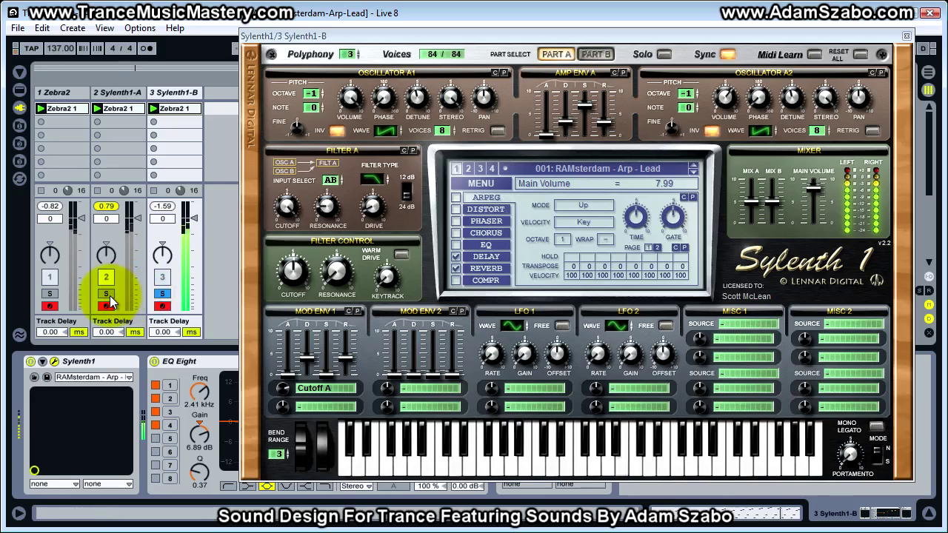
left_click(163, 295)
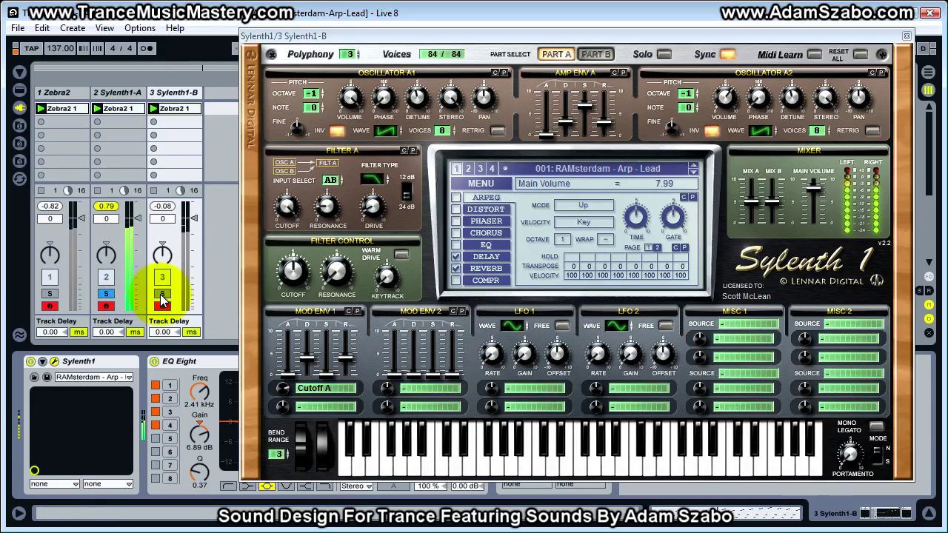
left_click(108, 295)
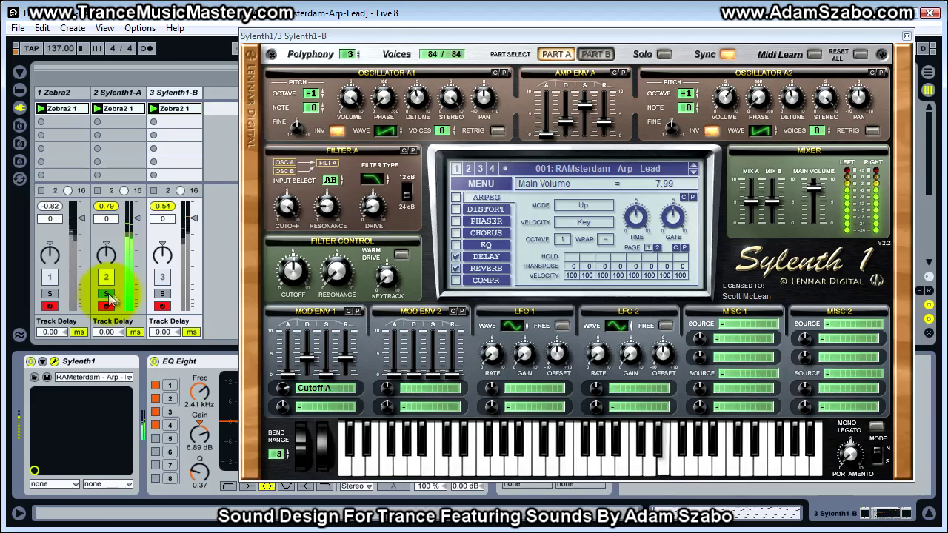
Compare Sylenth1-B, Zebra2 and Sylenth1-A during playback by soloing the three tracks in rotation
left_click(162, 295)
left_click(49, 295)
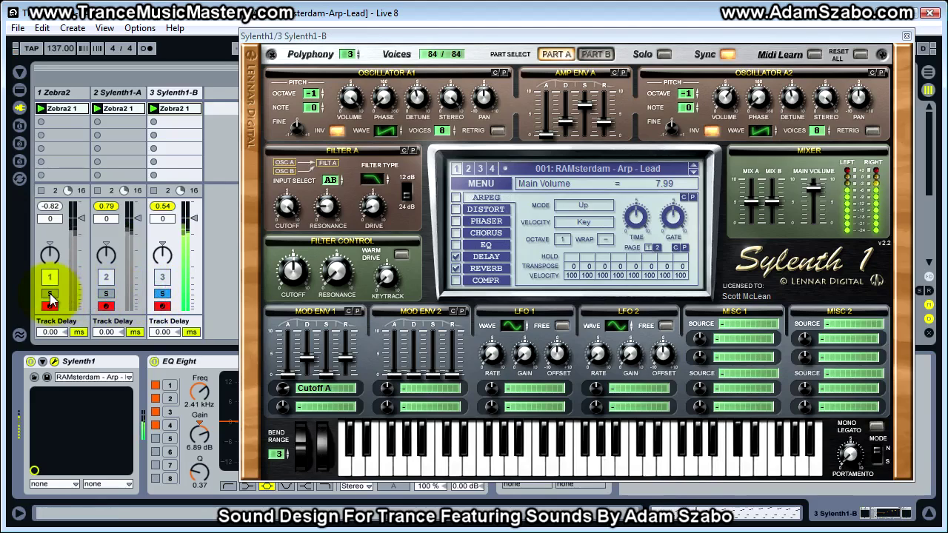
left_click(106, 295)
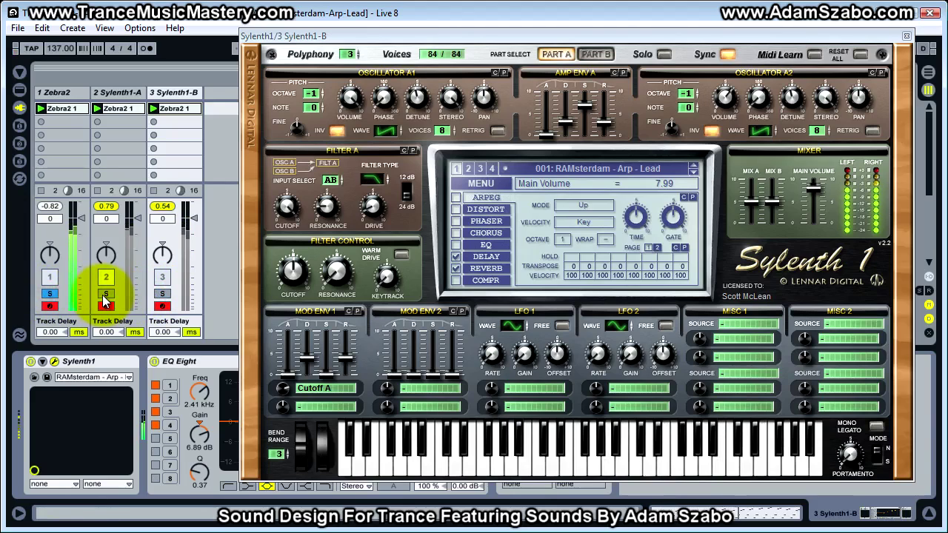
left_click(162, 295)
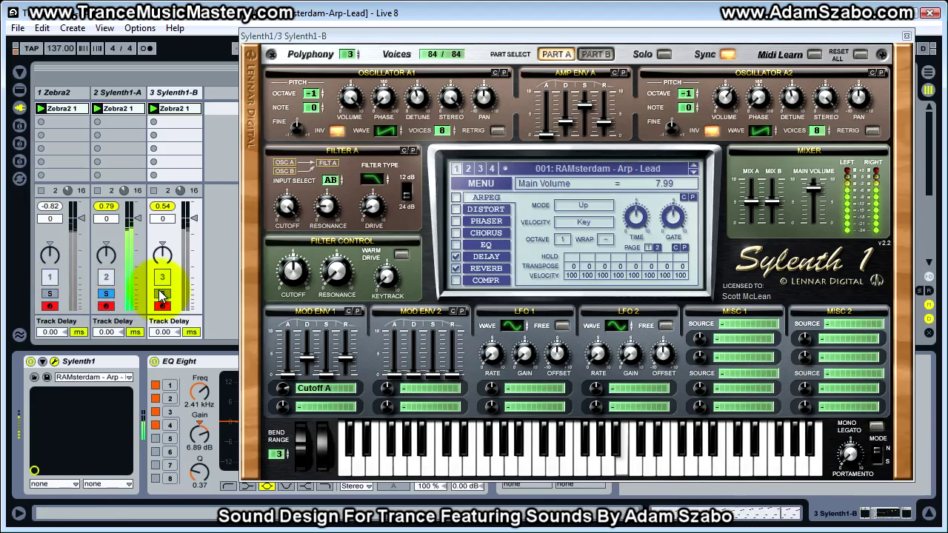
left_click(49, 295)
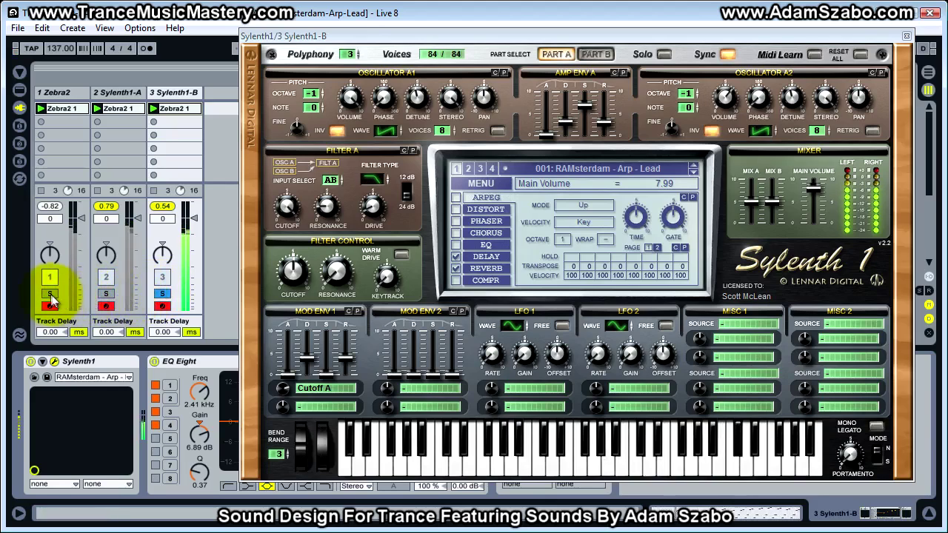
left_click(106, 294)
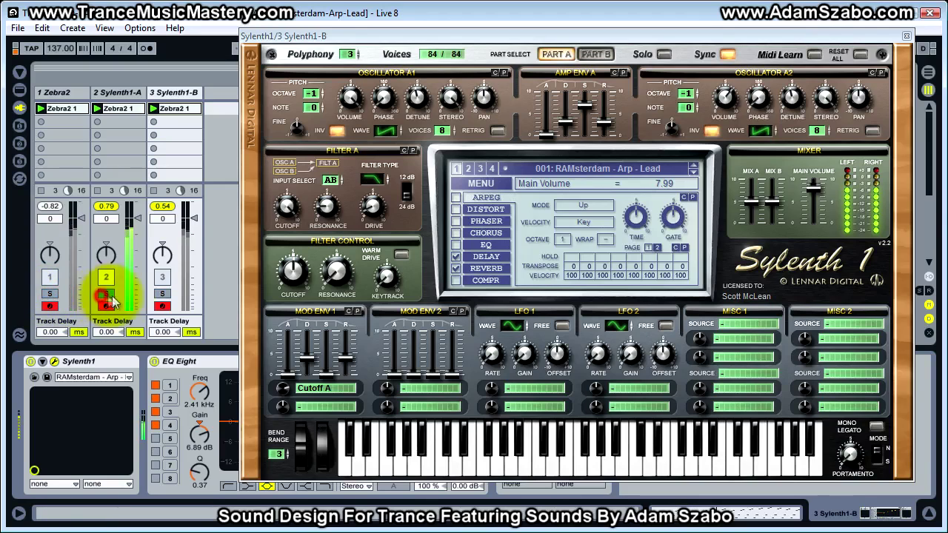
left_click(162, 295)
left_click(163, 295)
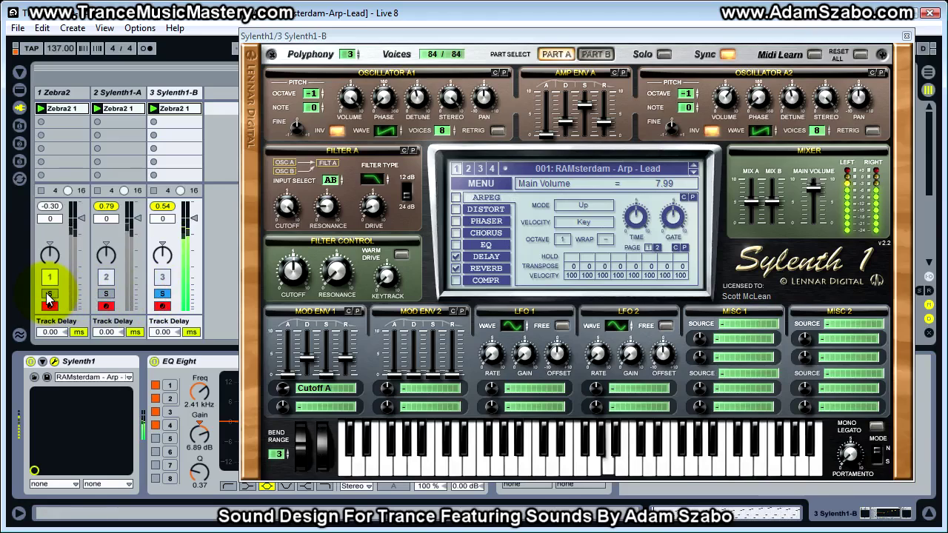
left_click(105, 295)
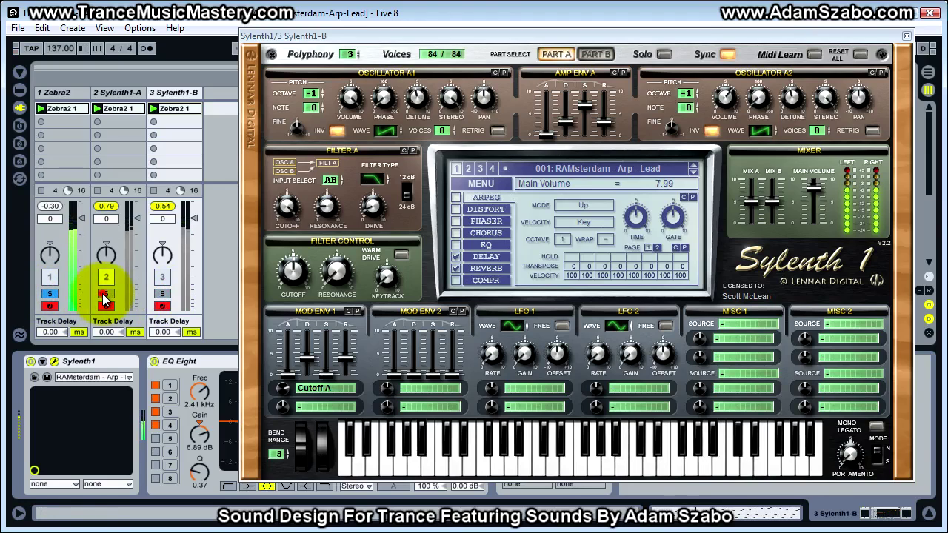